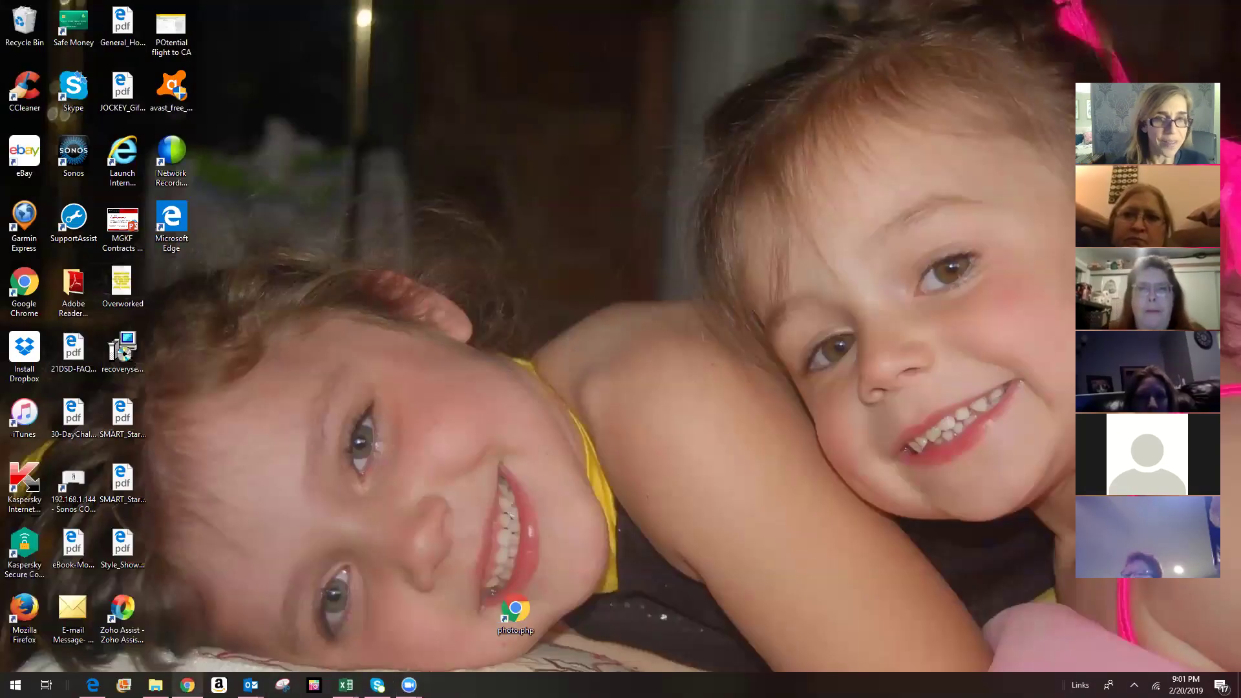
# - Switch to the browser and bring up the Canva home page
pyautogui.hotkey('alt', 'Tab')
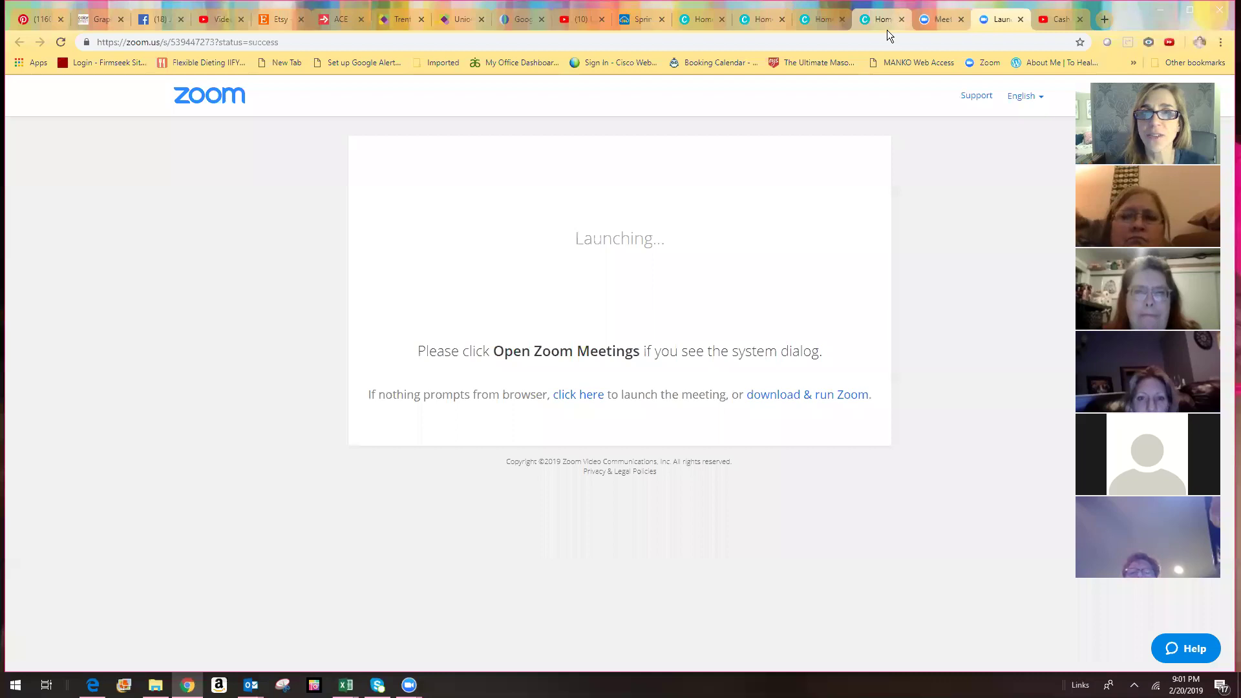
pyautogui.click(702, 18)
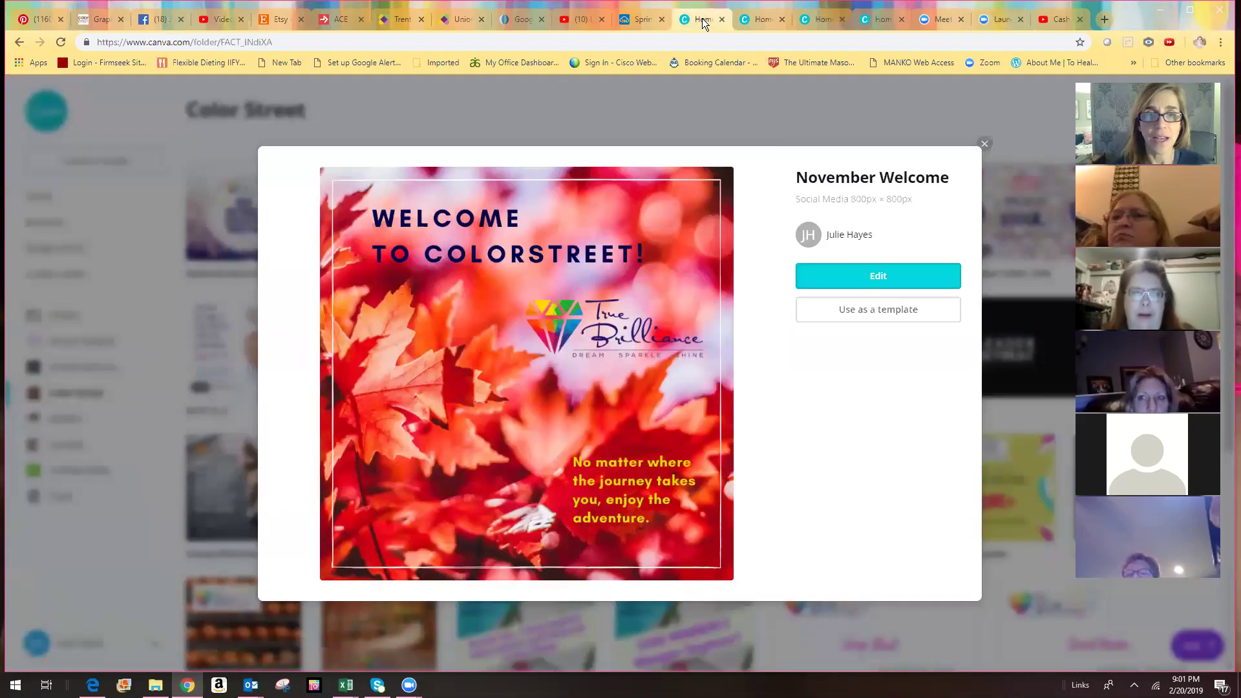
pyautogui.click(761, 19)
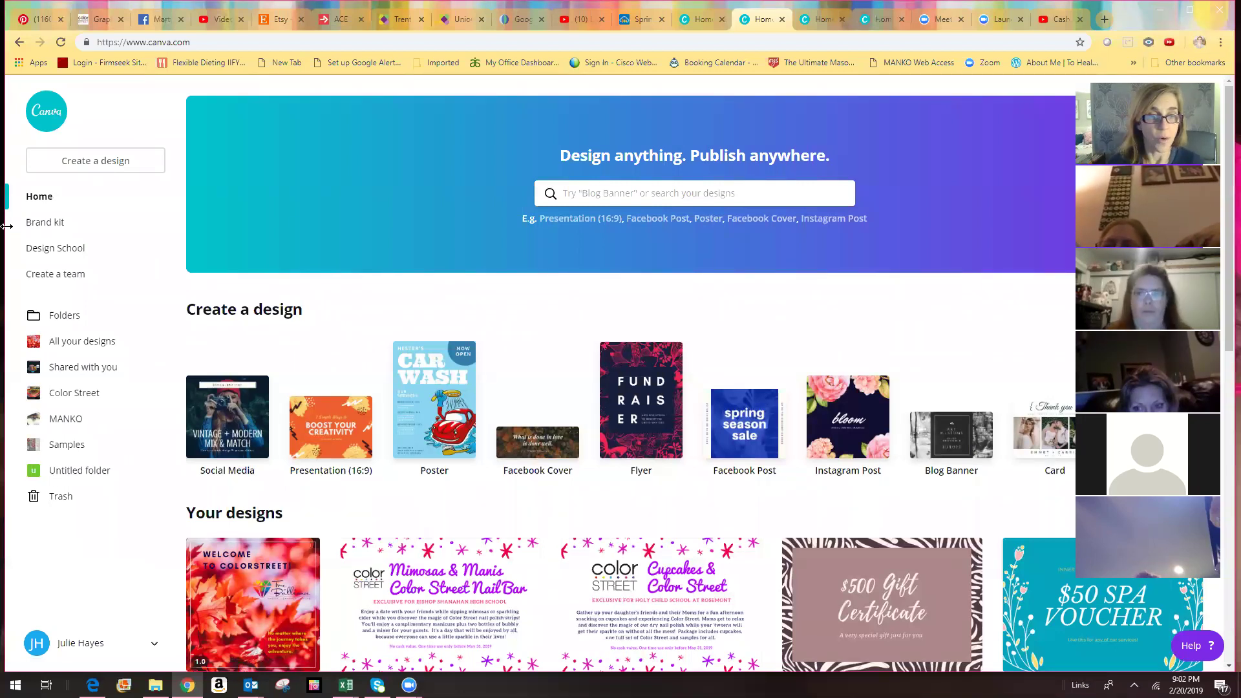
# - Create a new Social Media design, search its templates for "Welcome", and apply the purple baby announcement template with flowers
pyautogui.click(228, 422)
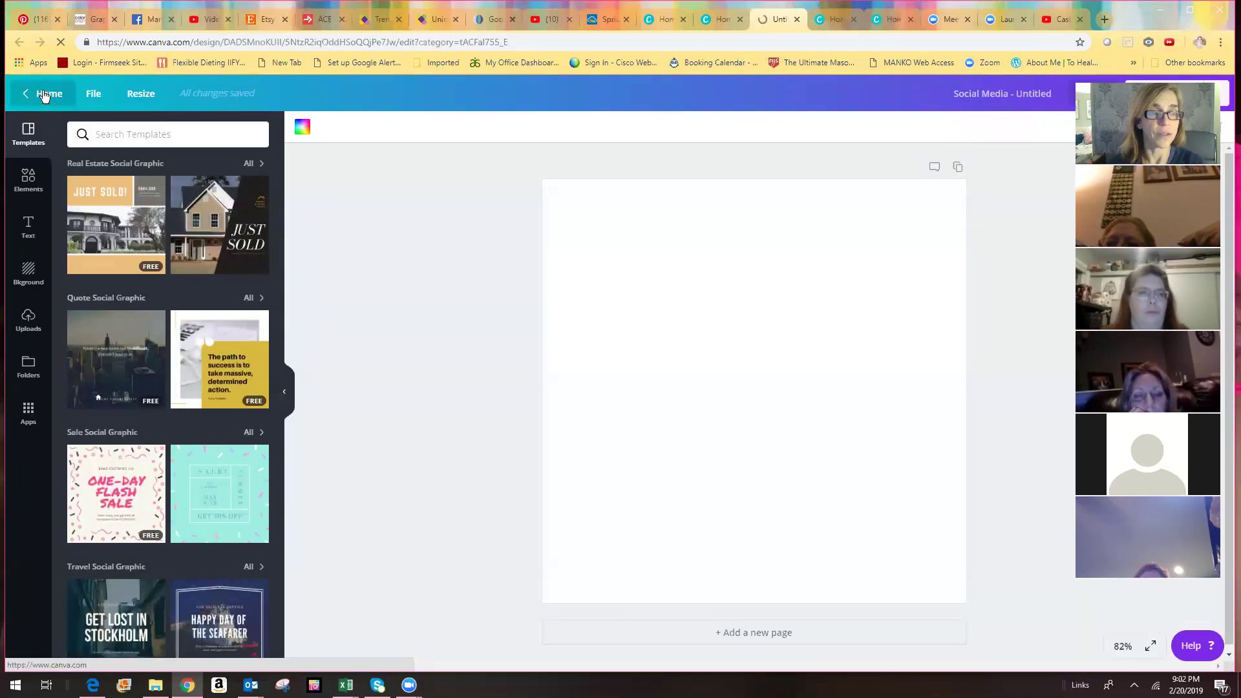
pyautogui.click(45, 99)
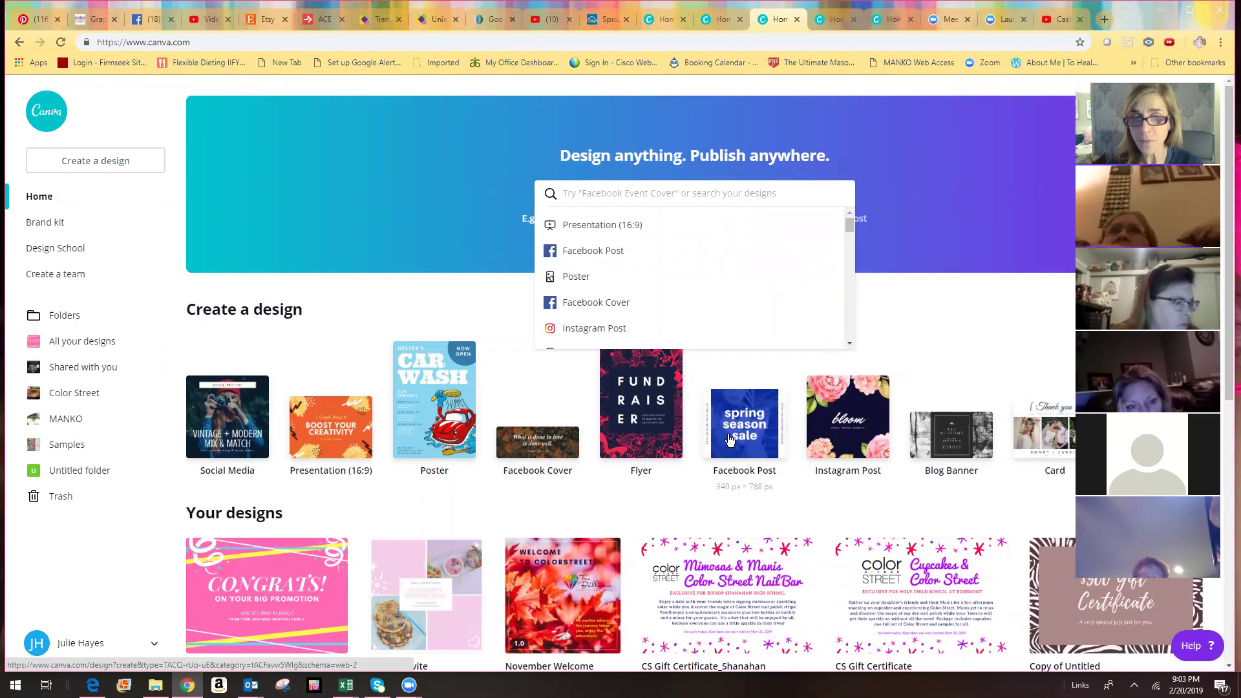
pyautogui.click(204, 439)
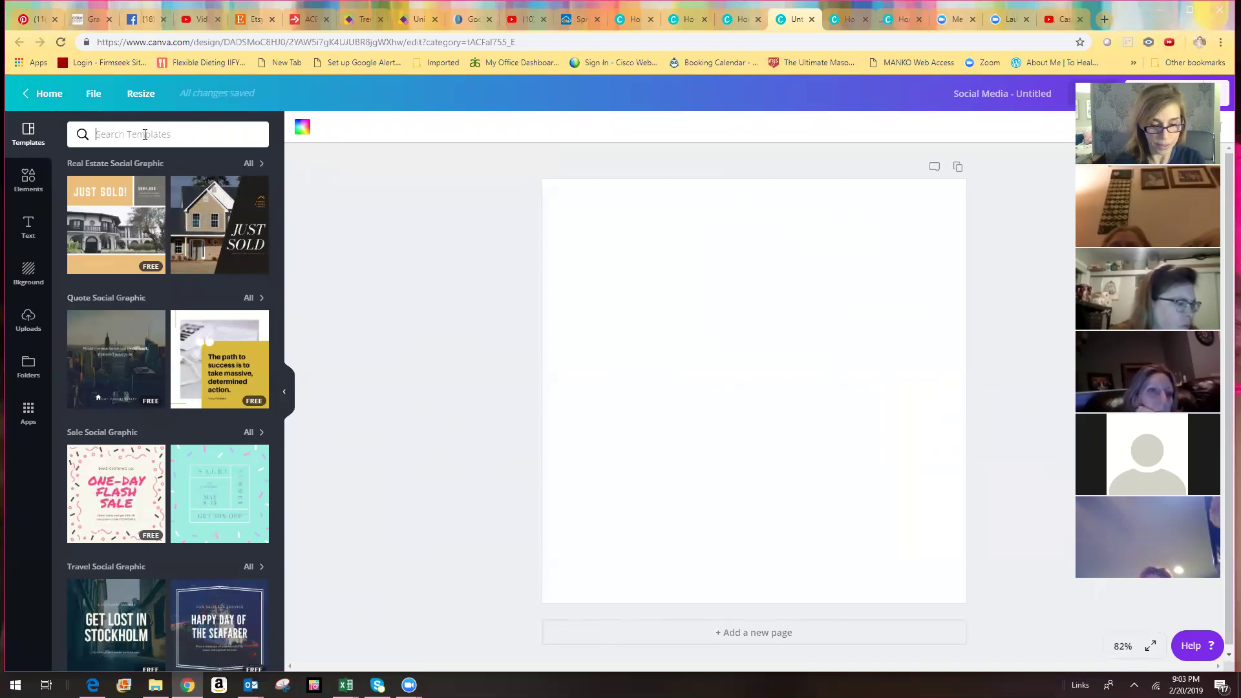
pyautogui.click(145, 134)
pyautogui.write('Welcome')
pyautogui.press('Return')
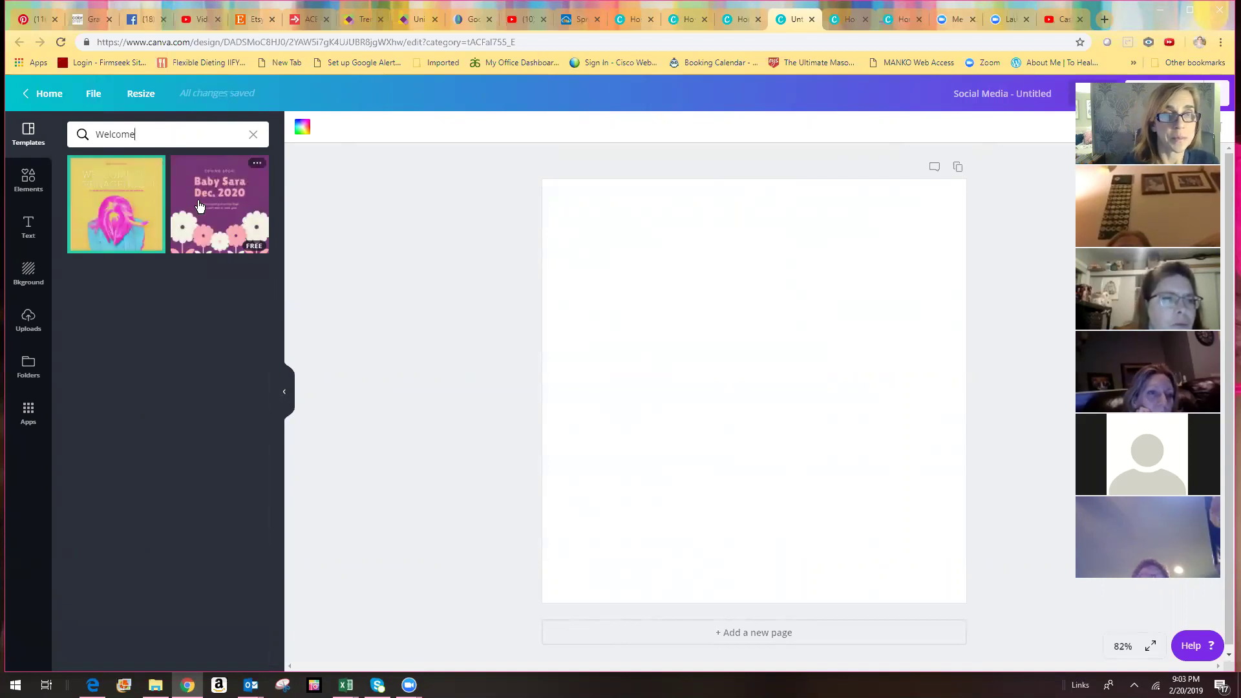
pyautogui.click(218, 192)
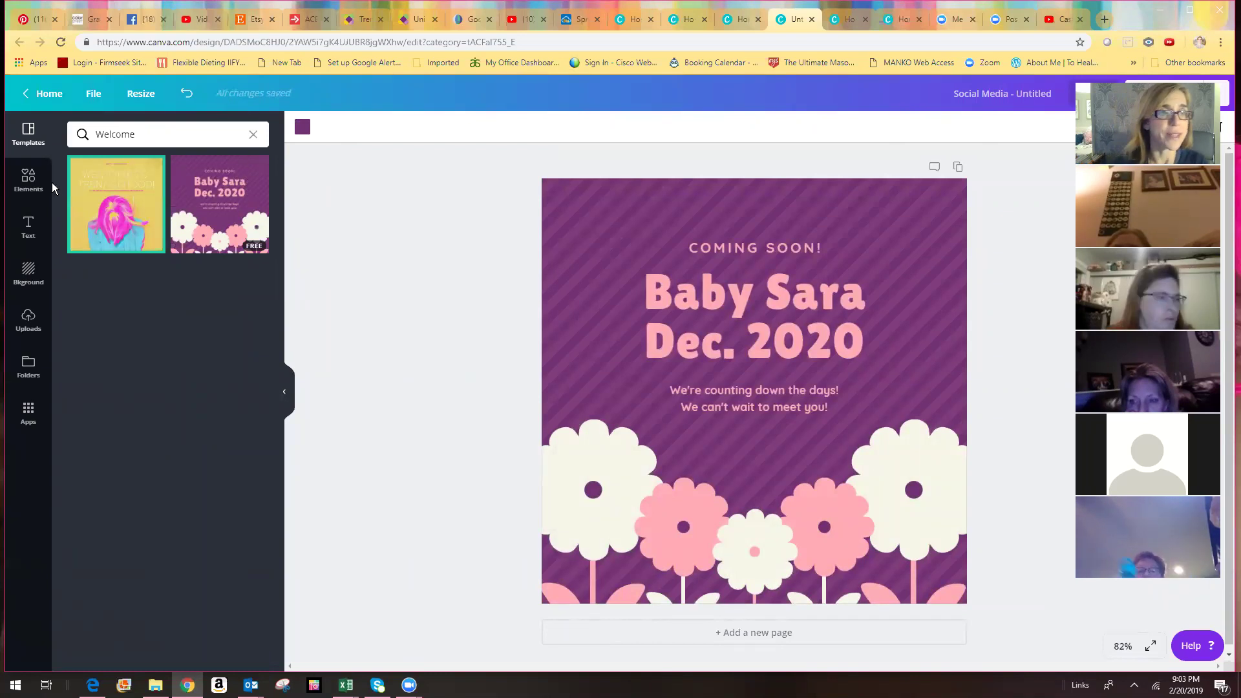
# - Return to the home page, create another Social Media design, and apply the "It's National Camera Day" template
pyautogui.click(49, 93)
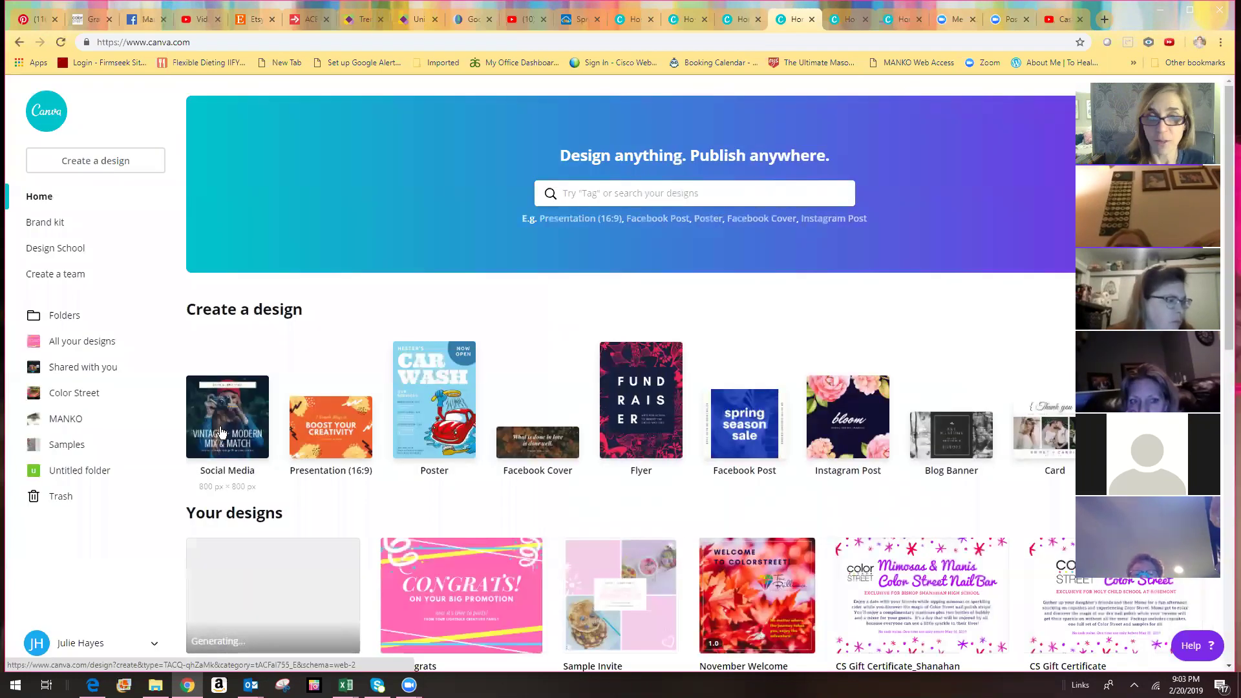
pyautogui.click(221, 432)
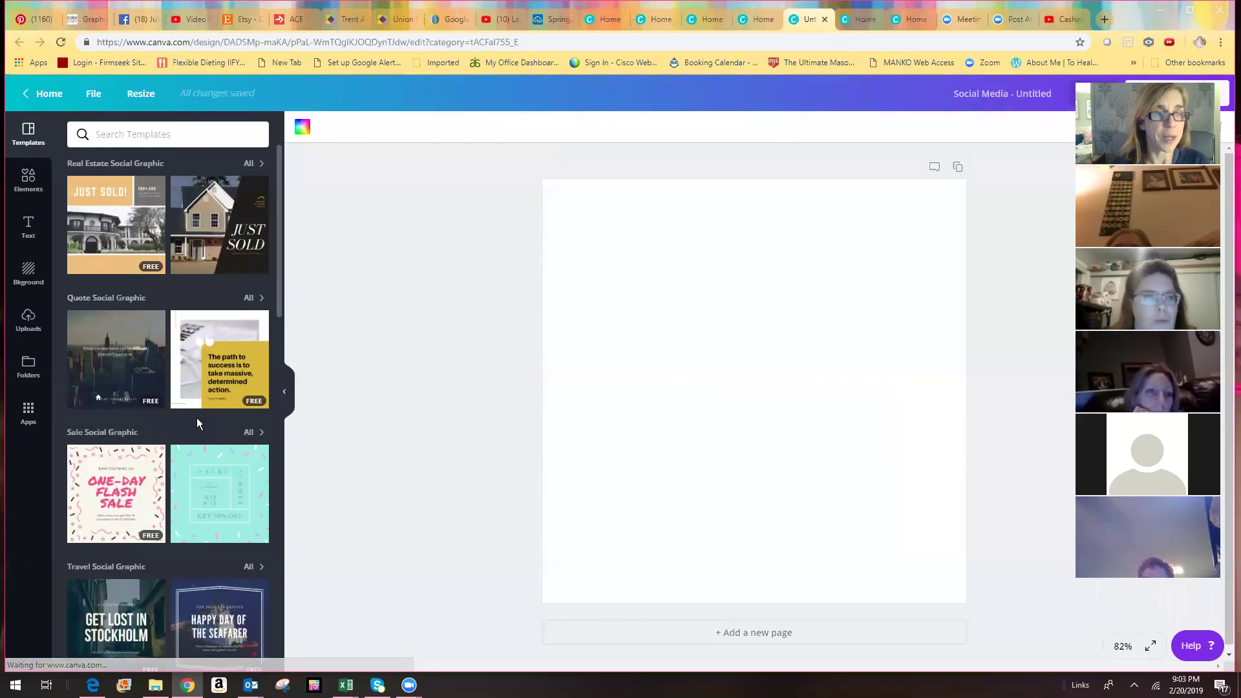
pyautogui.scroll(-2, 145, 373)
pyautogui.scroll(-4, 144, 373)
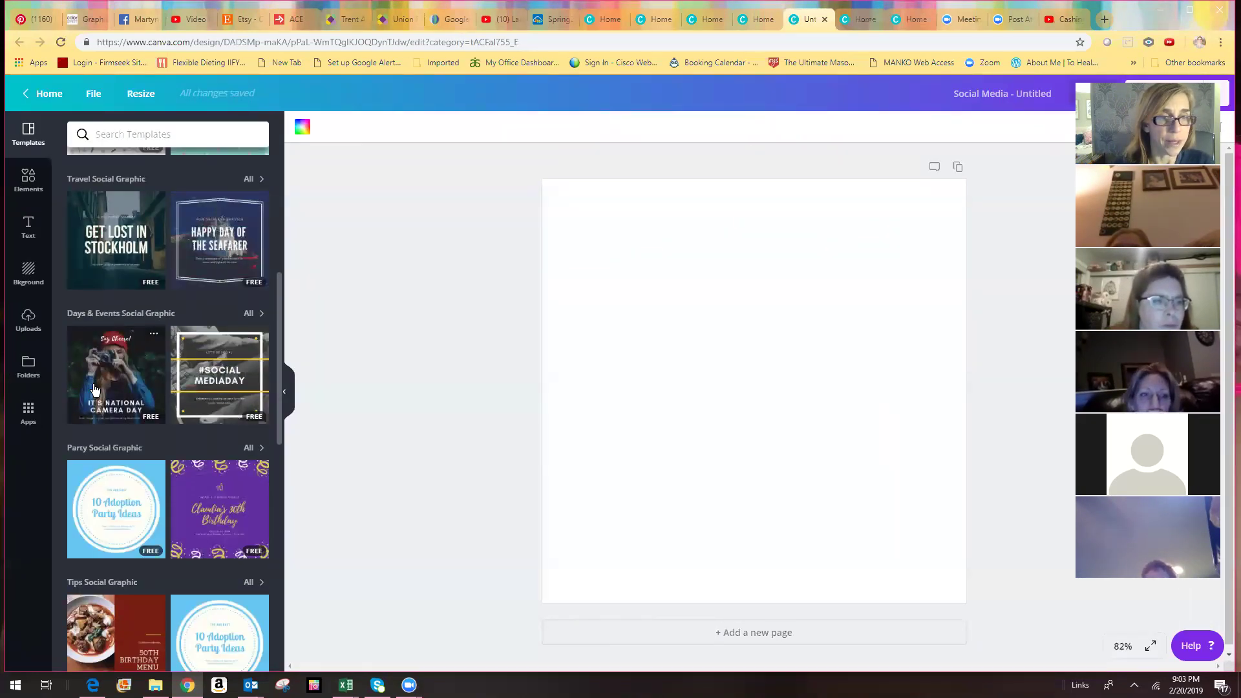
pyautogui.click(121, 395)
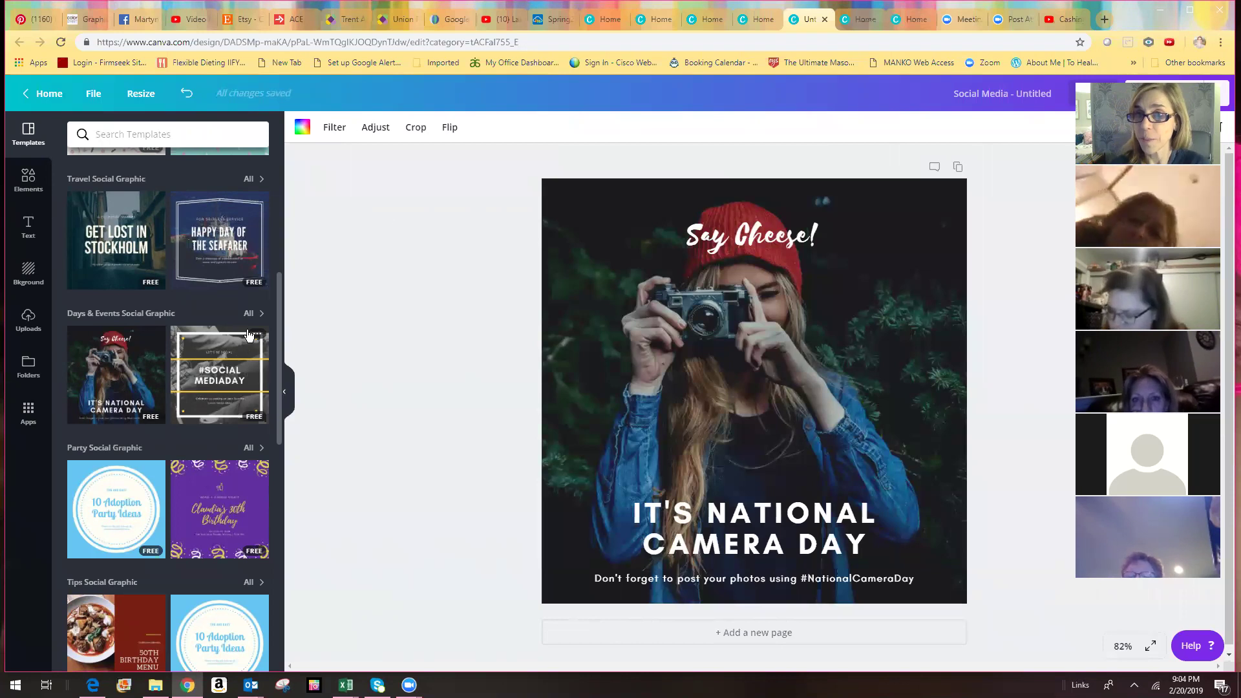
# - Search Google Images for "March" in a new browser tab and look through the pictures
pyautogui.click(1159, 15)
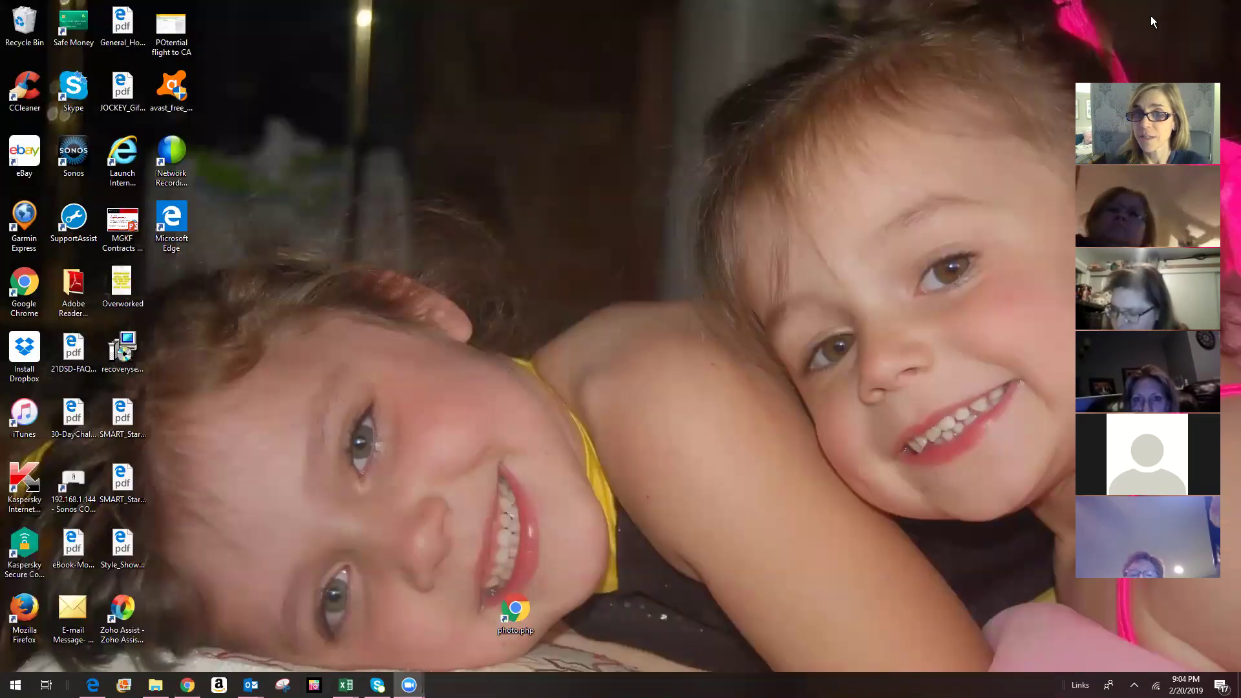
pyautogui.click(188, 685)
pyautogui.click(1106, 19)
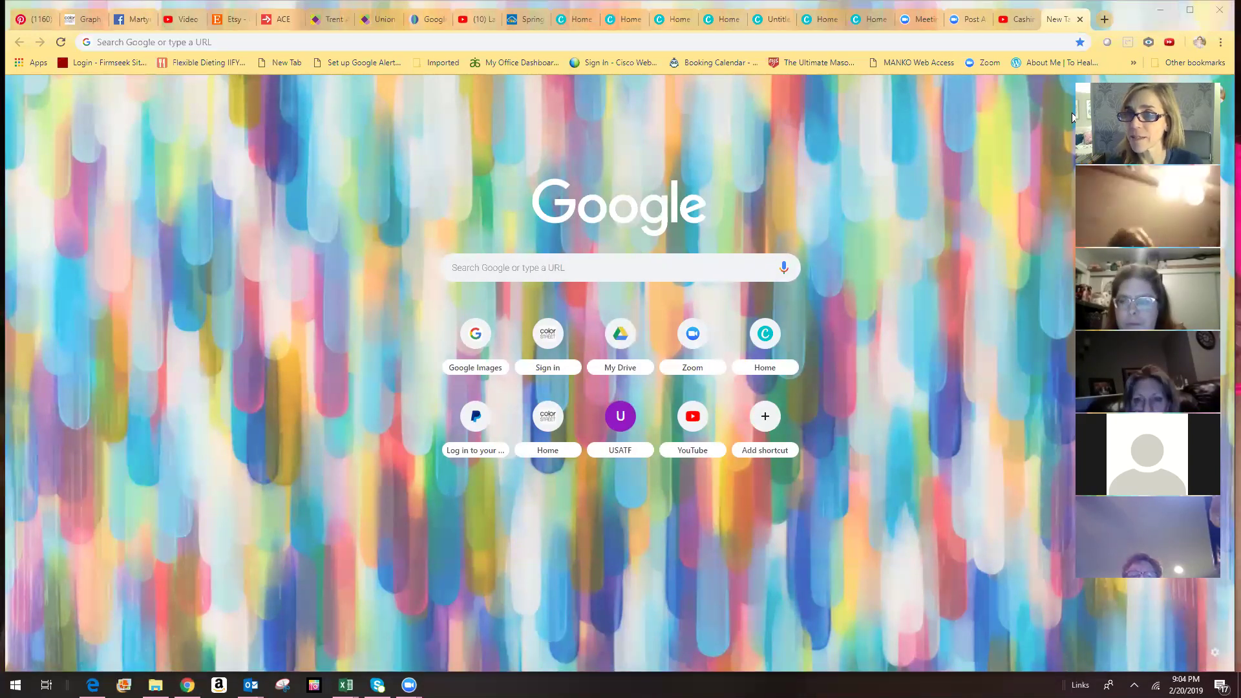
pyautogui.click(478, 329)
pyautogui.write('March')
pyautogui.press('Return')
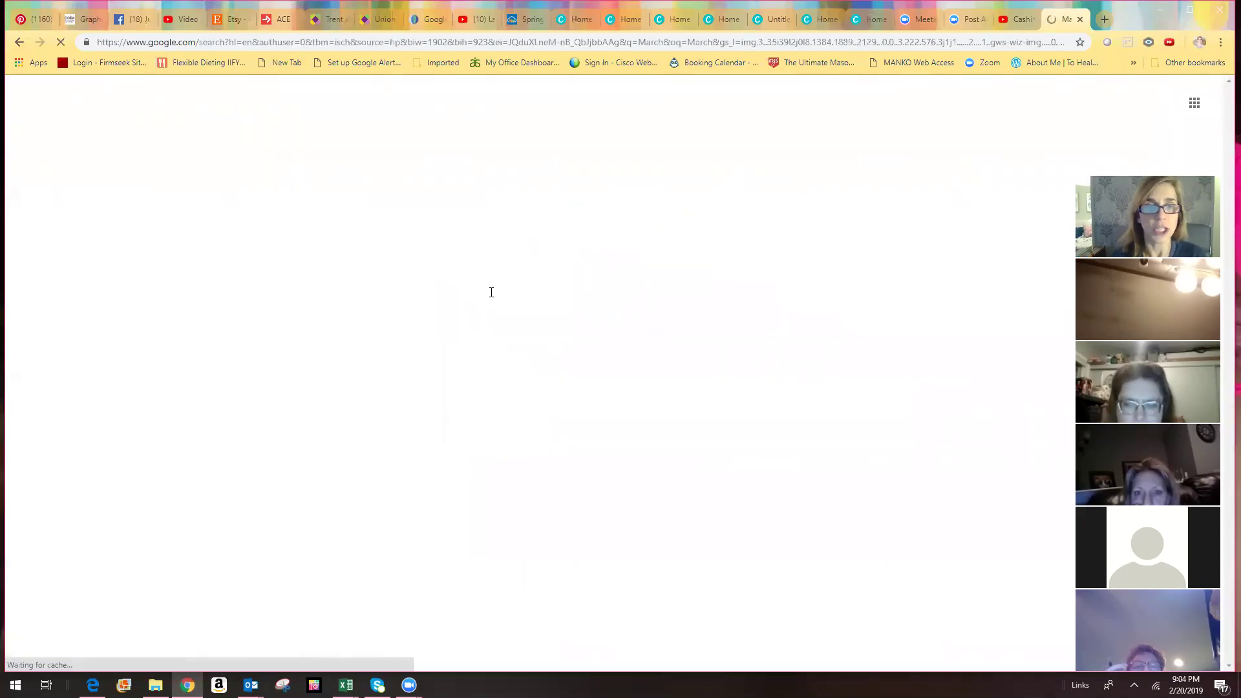
pyautogui.scroll(-4, 402, 336)
pyautogui.scroll(-4, 928, 219)
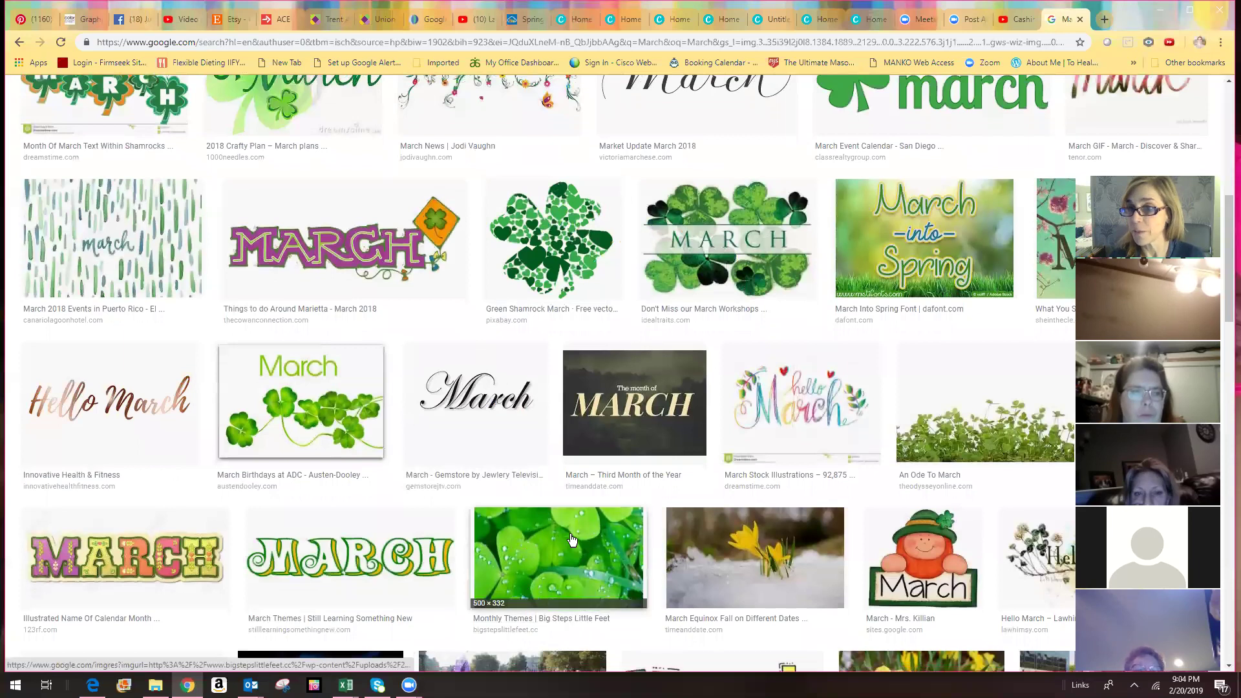
# - Return to the untitled camera day design and upload the one_stock_march_2014_large image from the March folder
pyautogui.click(864, 25)
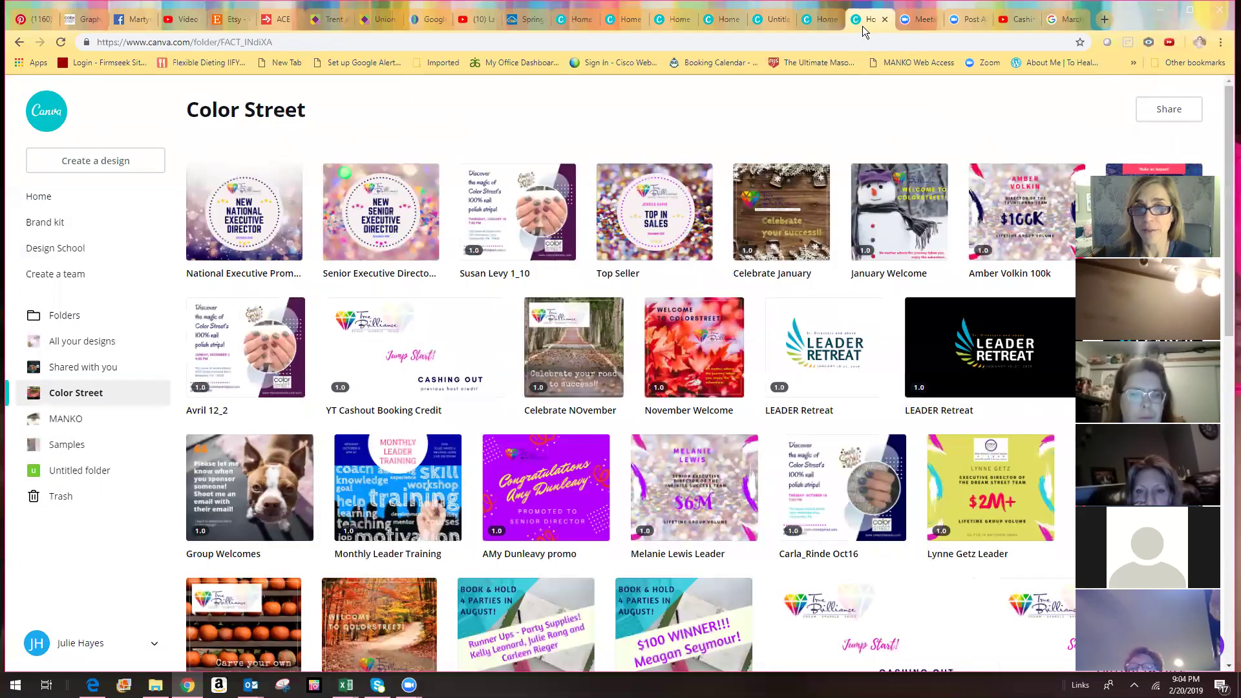
pyautogui.click(815, 25)
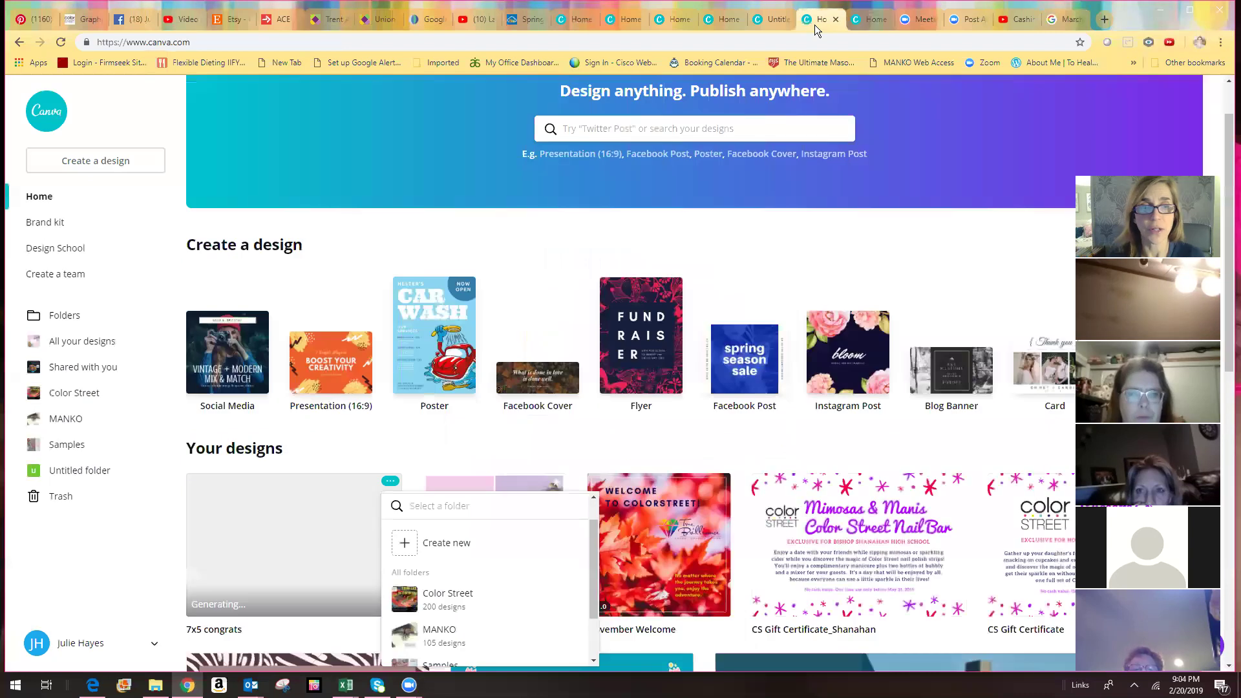
pyautogui.click(769, 26)
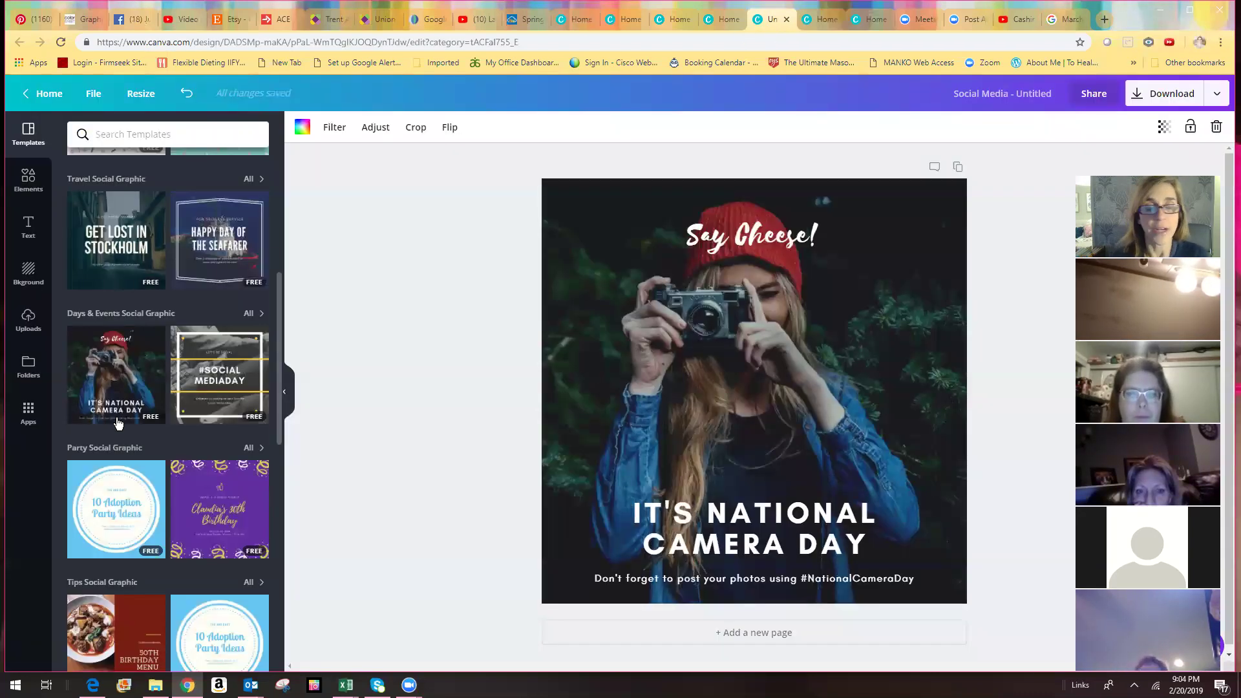
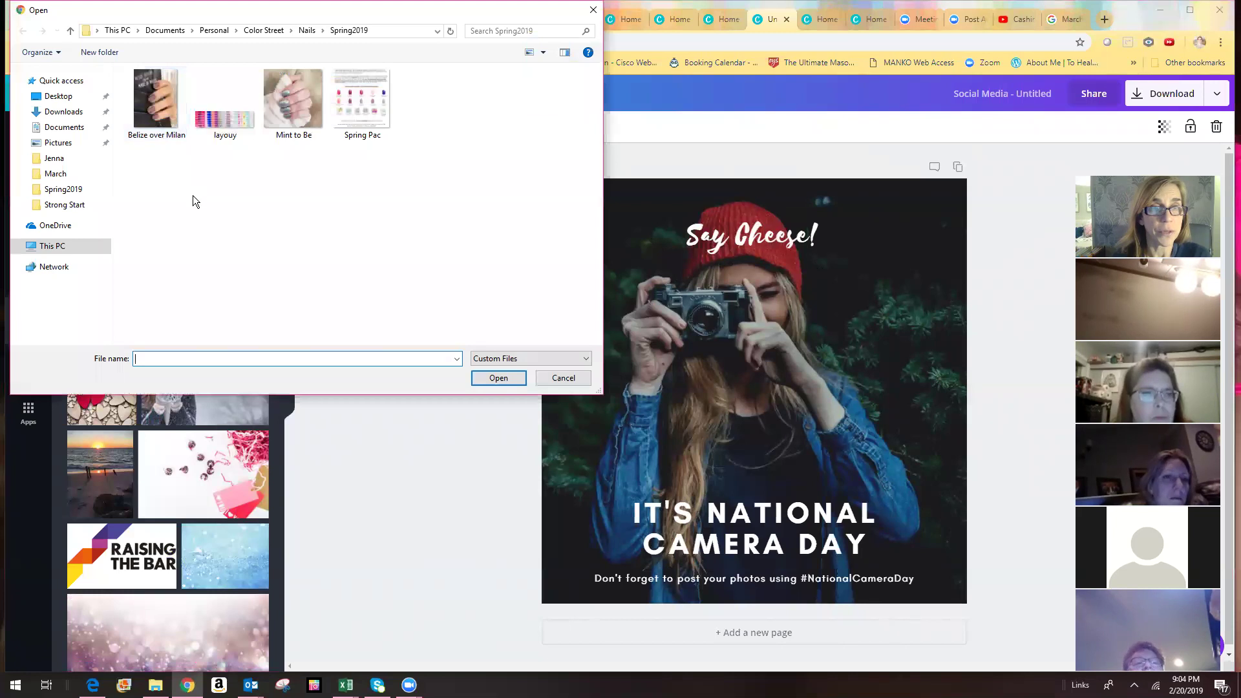
pyautogui.click(55, 173)
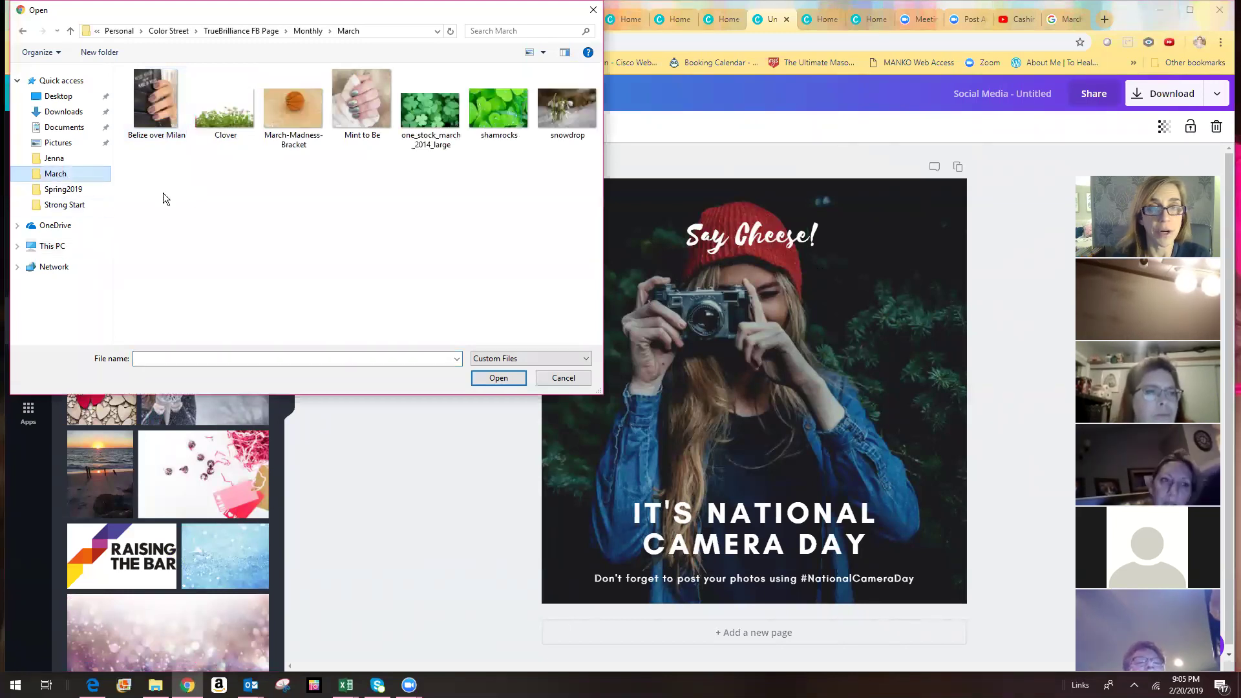
pyautogui.moveTo(446, 17); pyautogui.dragTo(469, 95)
pyautogui.click(448, 192)
pyautogui.click(515, 458)
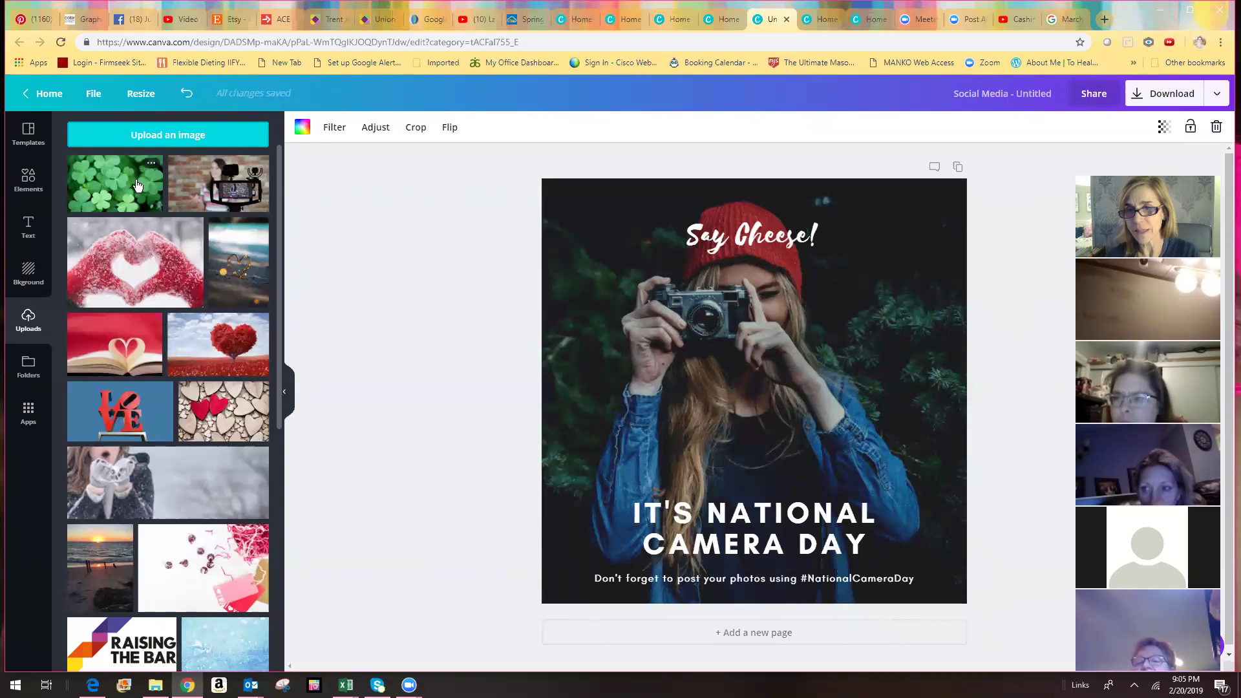
# - Upload the shamrocks and snowdrop images from the March folder
pyautogui.click(123, 137)
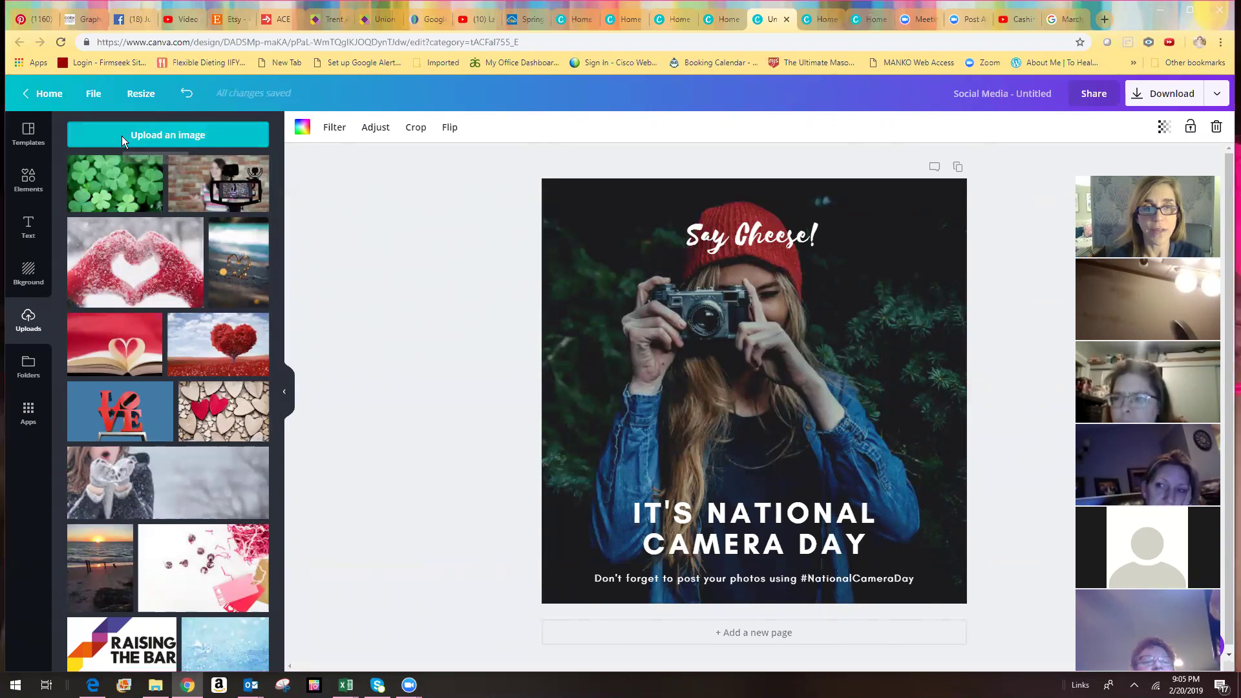
pyautogui.click(504, 188)
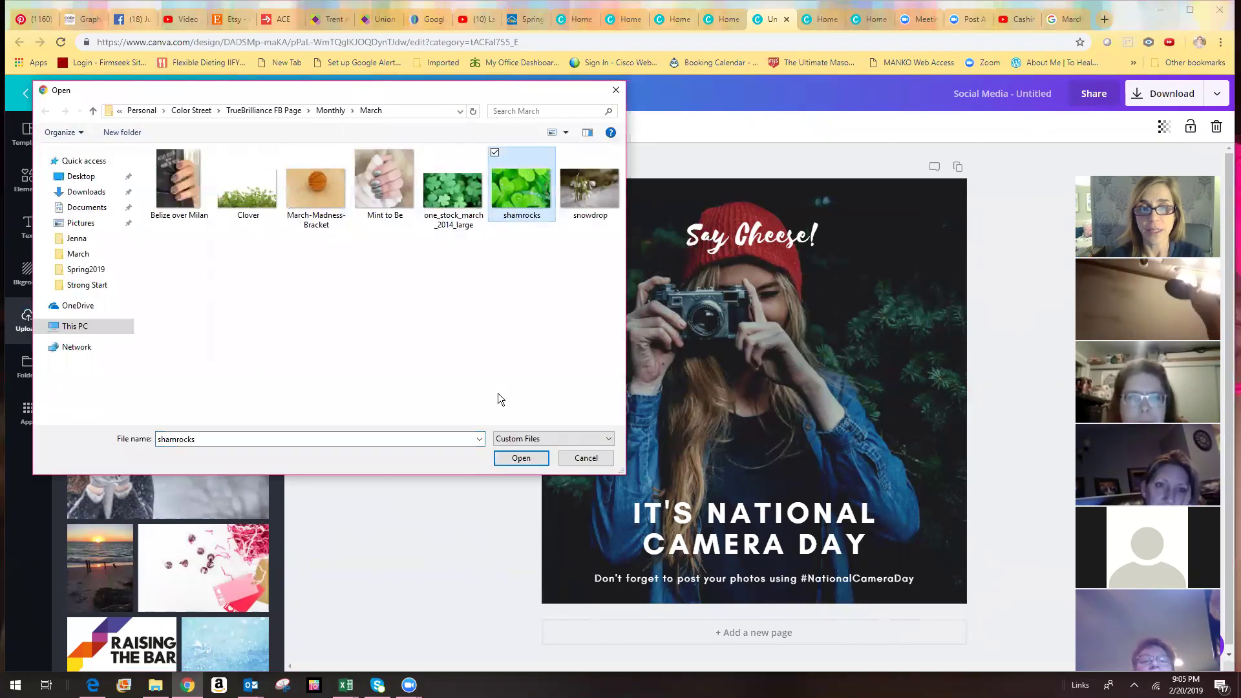
pyautogui.click(517, 457)
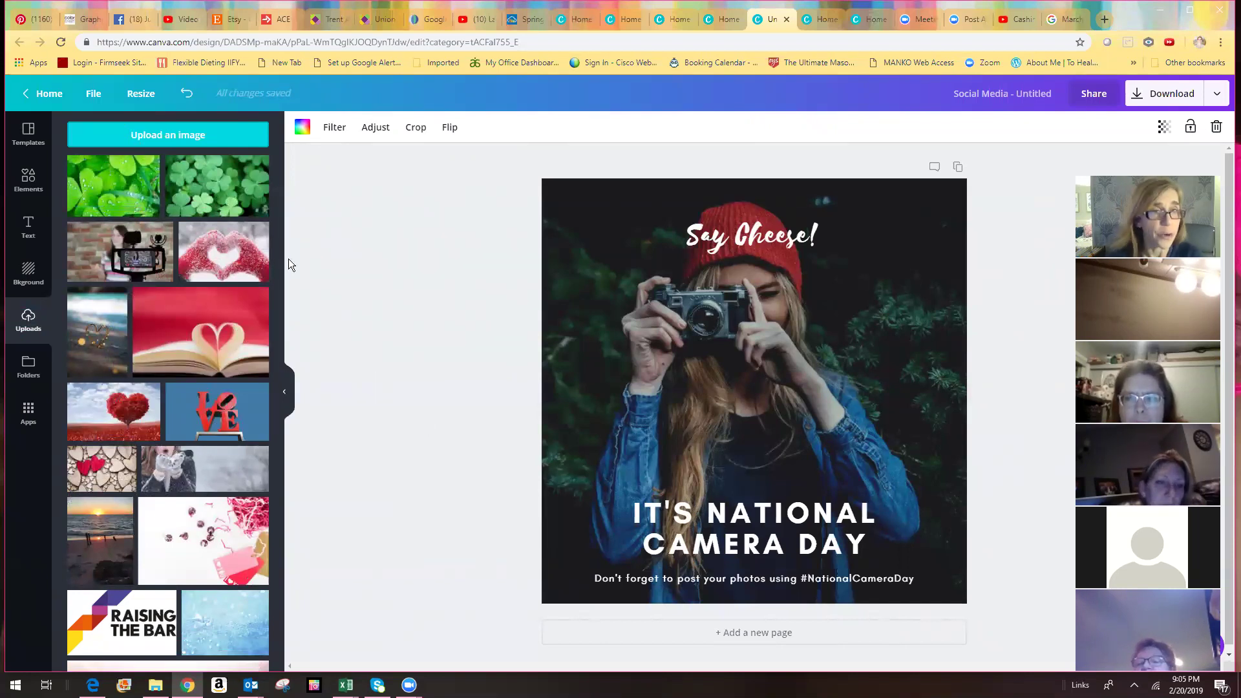
pyautogui.click(169, 137)
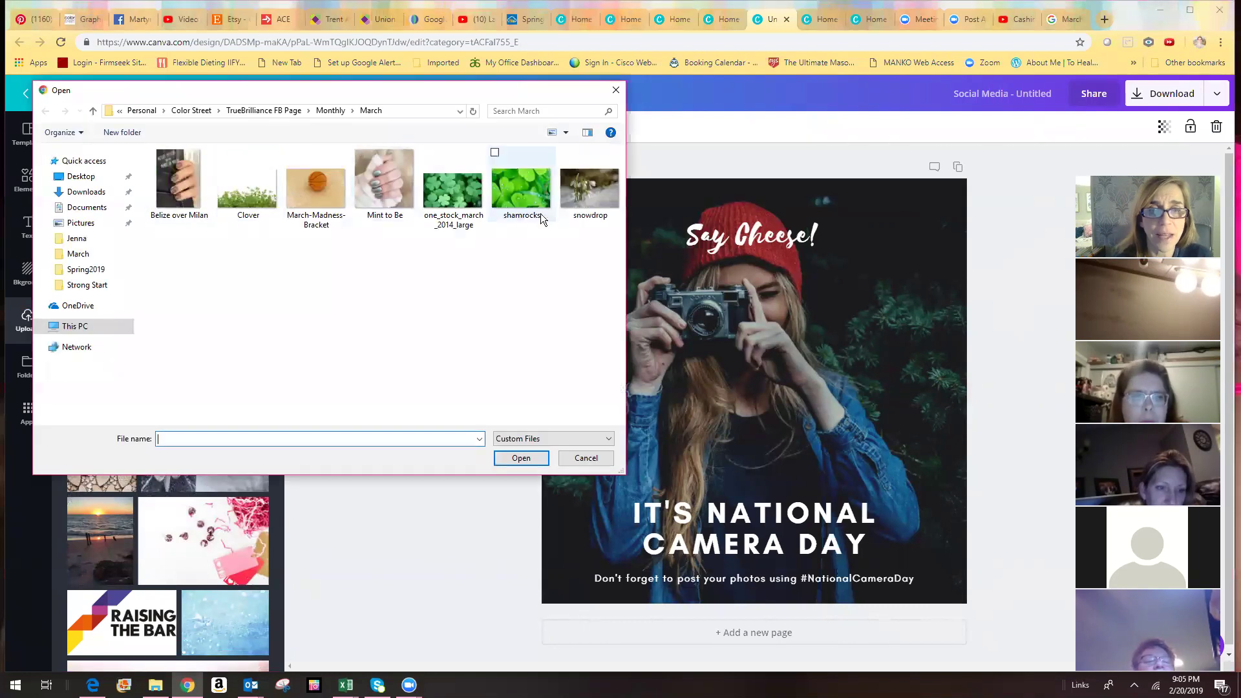
pyautogui.click(578, 188)
pyautogui.click(521, 458)
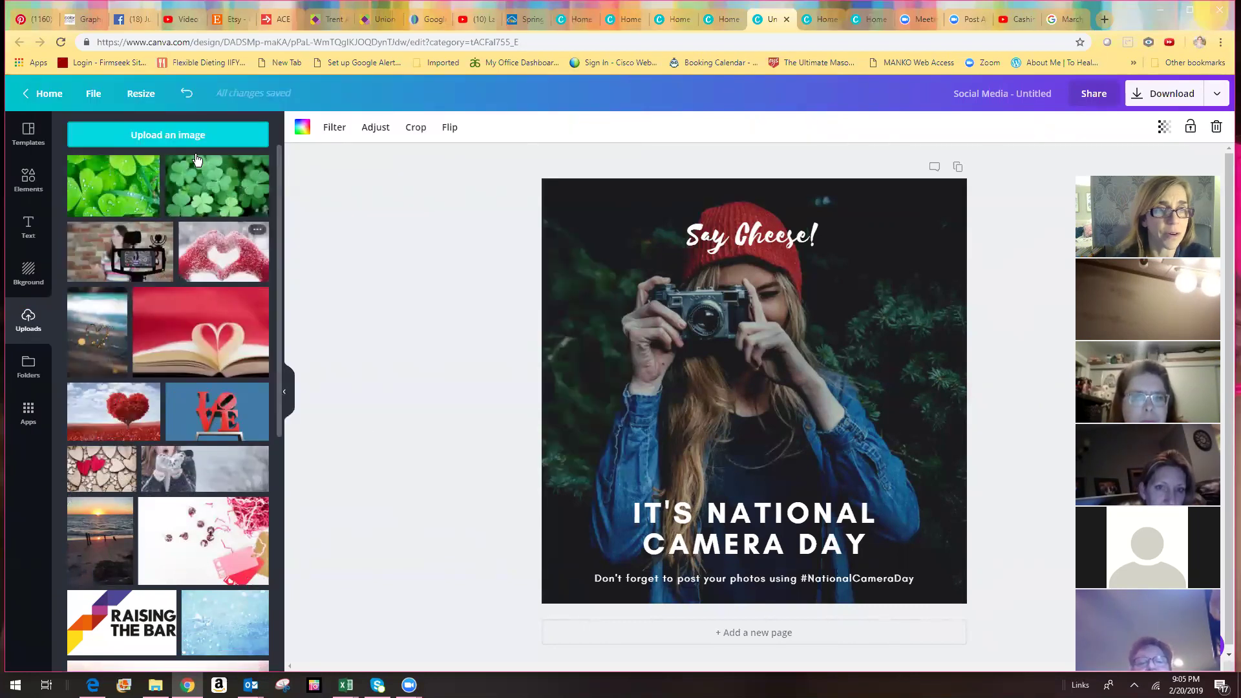
# - Upload the Clover image from the March folder
pyautogui.click(188, 140)
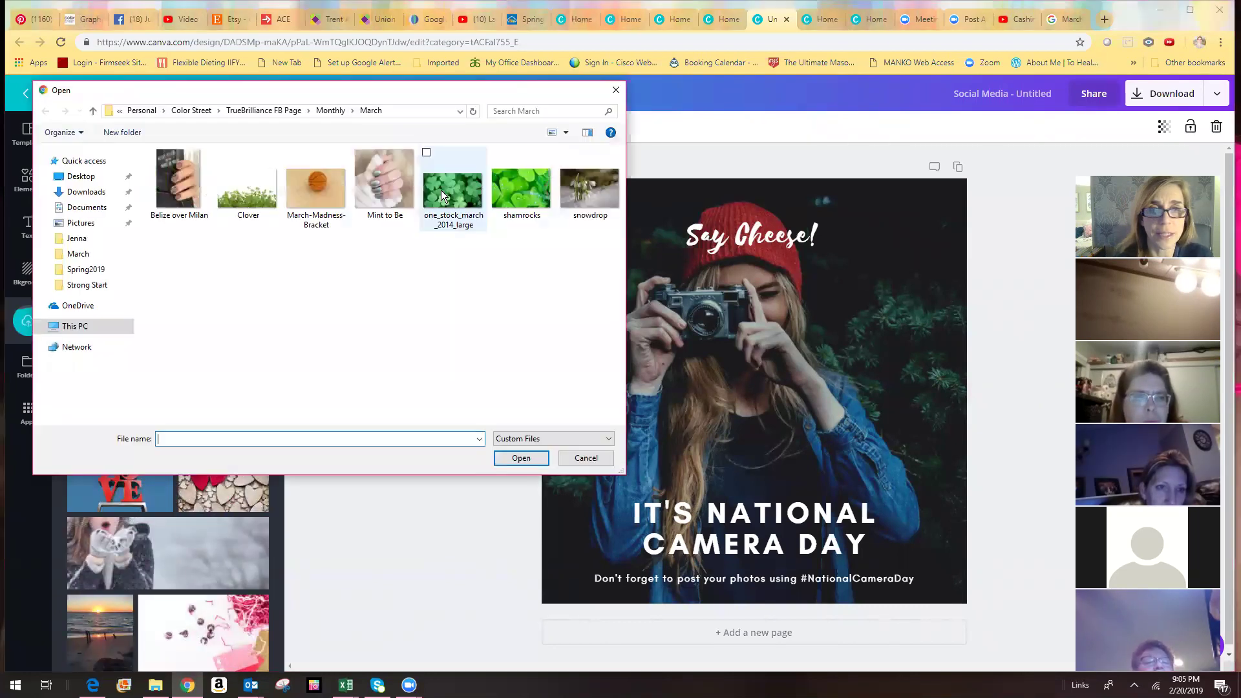
pyautogui.click(243, 194)
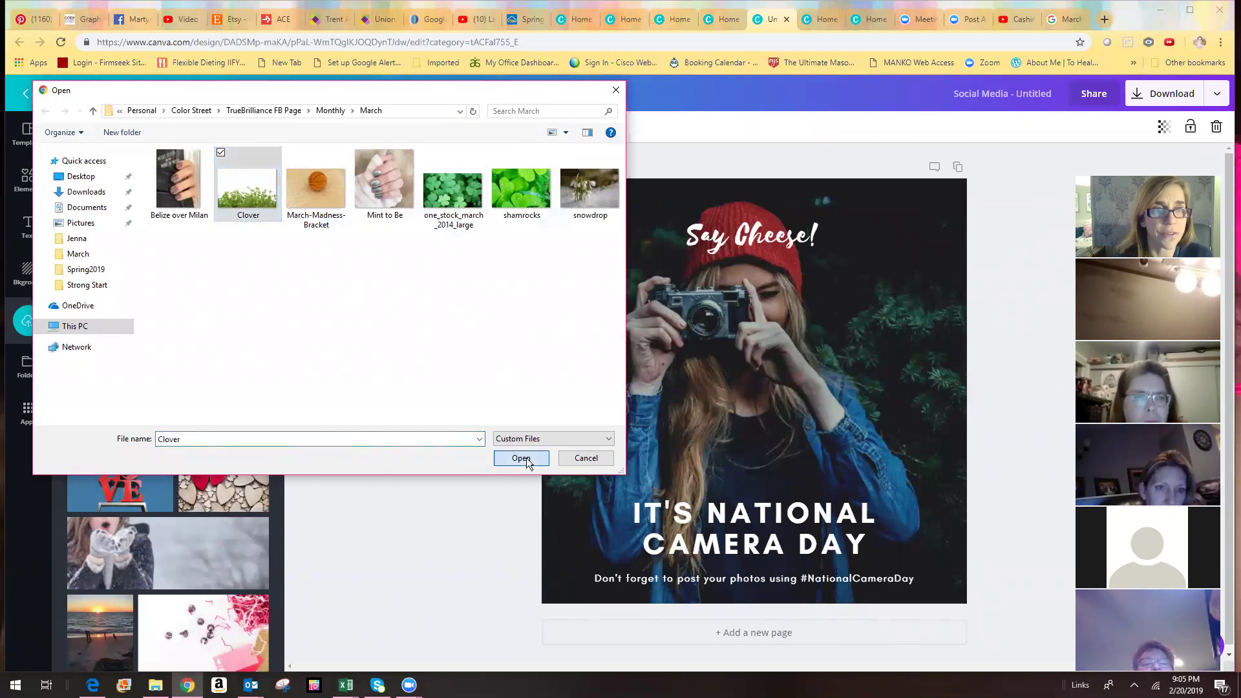
pyautogui.click(527, 458)
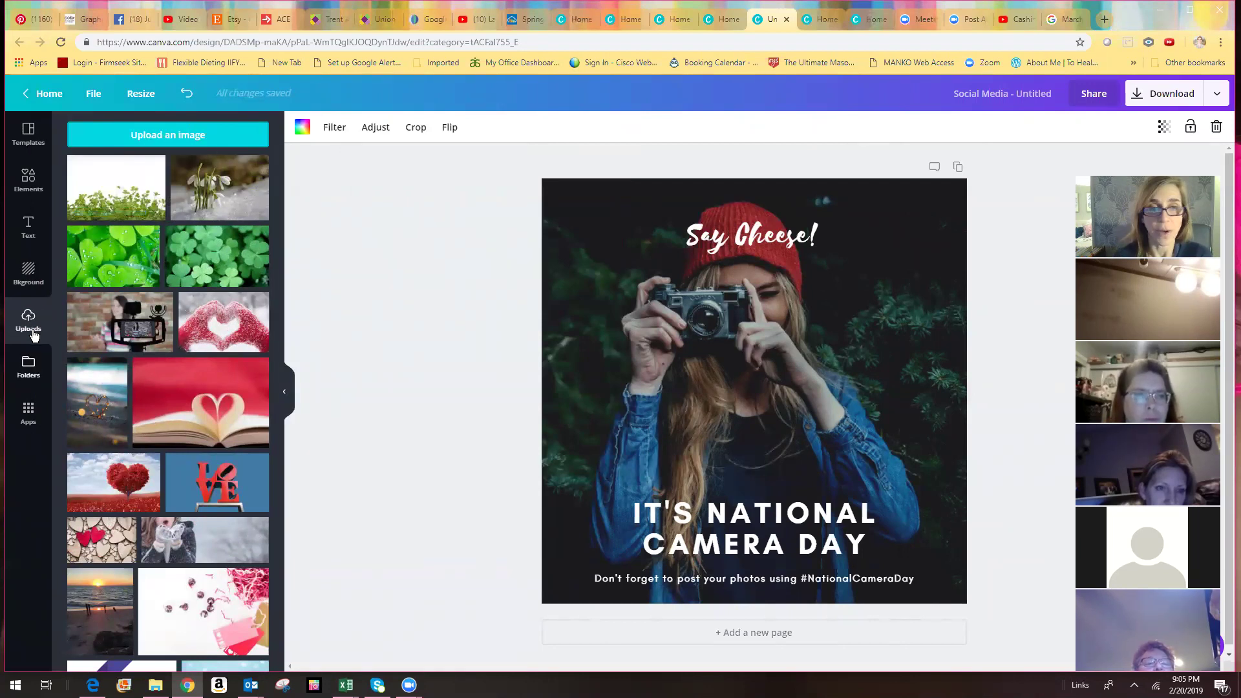
# - Upload the two nail photos, Belize over Milan and Mint to Be, from the March folder
pyautogui.click(170, 134)
pyautogui.click(170, 169)
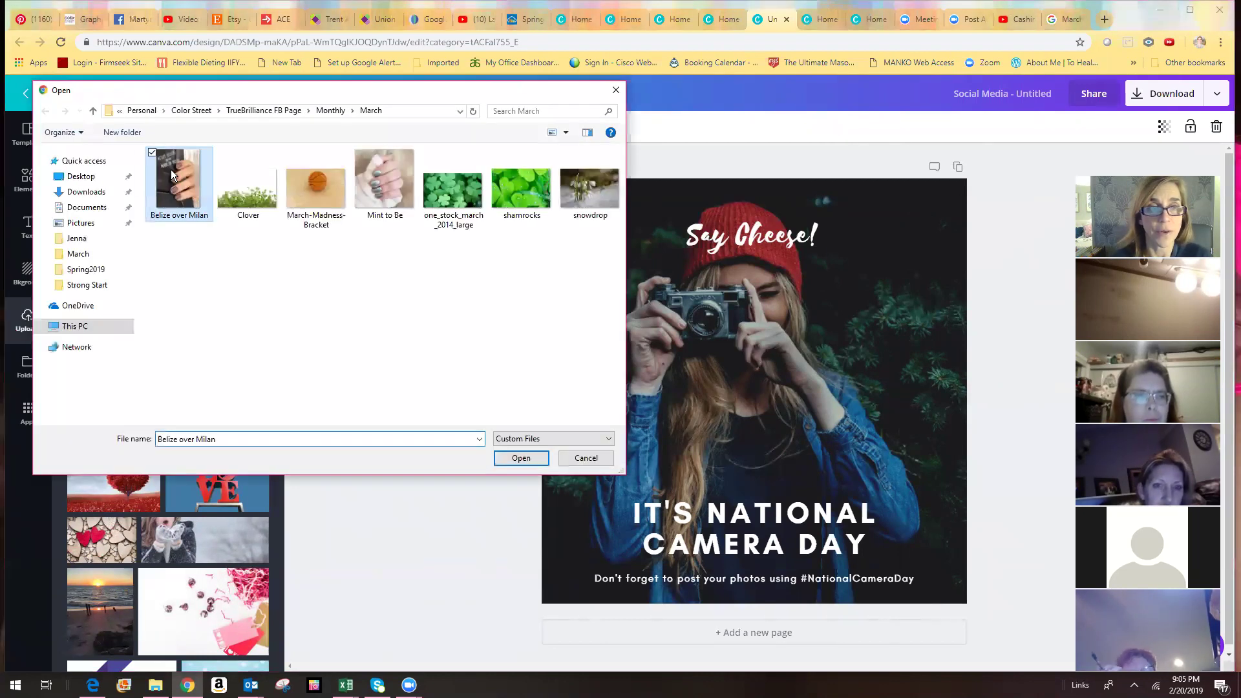
pyautogui.click(519, 455)
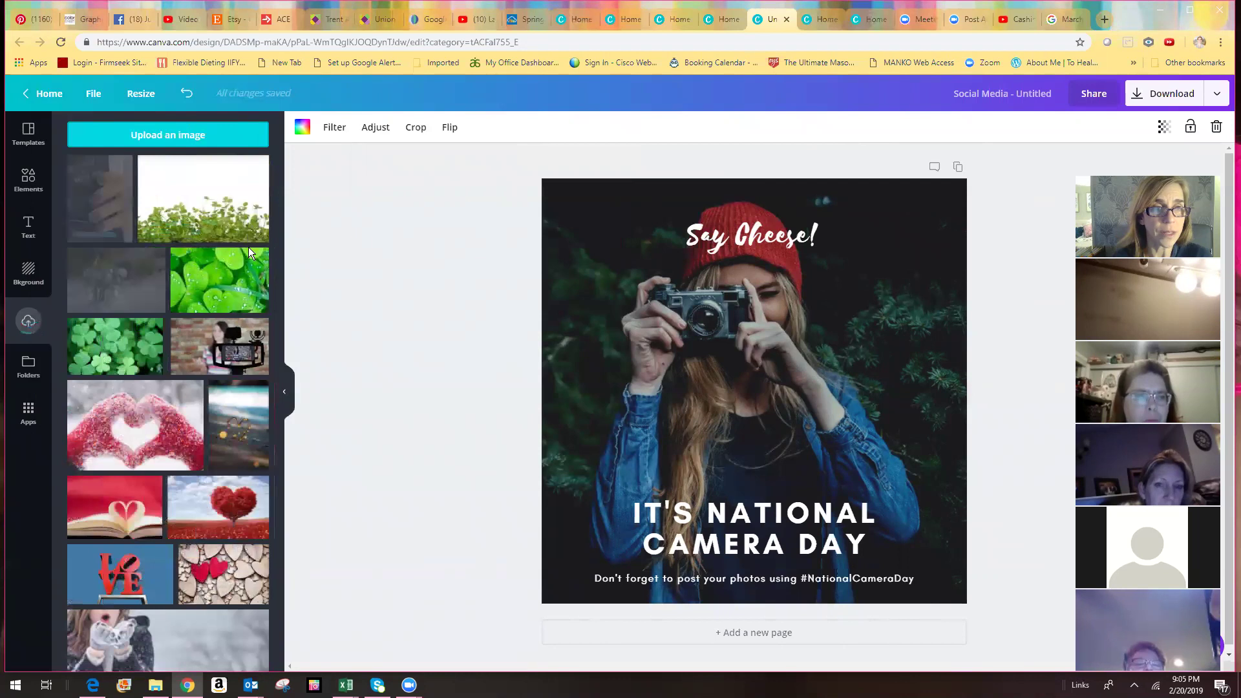
pyautogui.click(169, 134)
pyautogui.click(388, 174)
pyautogui.click(523, 458)
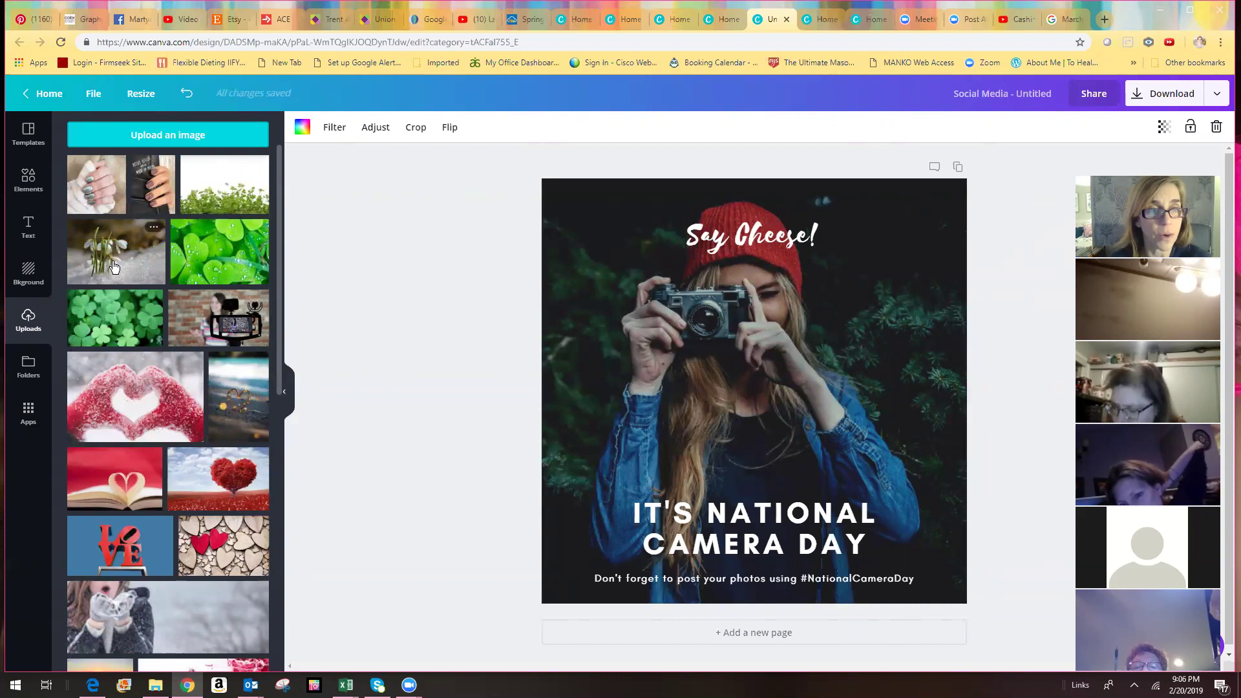
# - Replace the template's background photo with the uploaded snowdrop image
pyautogui.moveTo(130, 265); pyautogui.dragTo(564, 295)
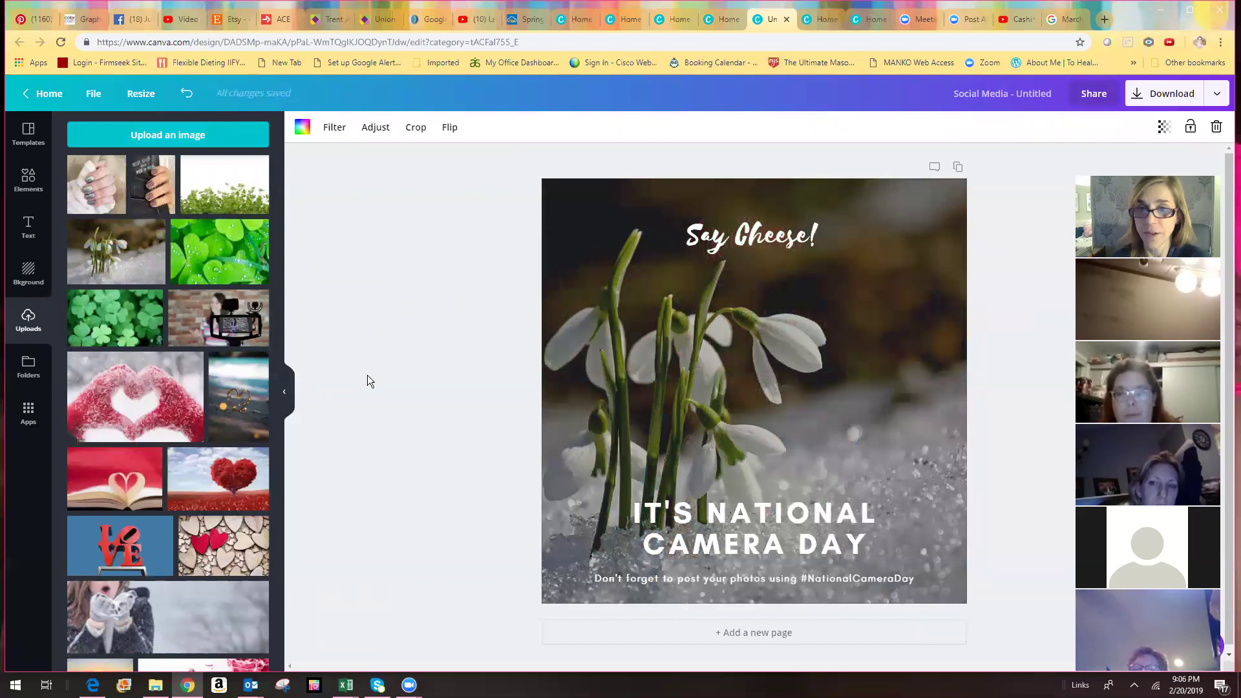
# - Insert "hbjfghkghjk" before "Cheese!" in the script heading and move the heading to the top centre of the graphic
pyautogui.click(759, 497)
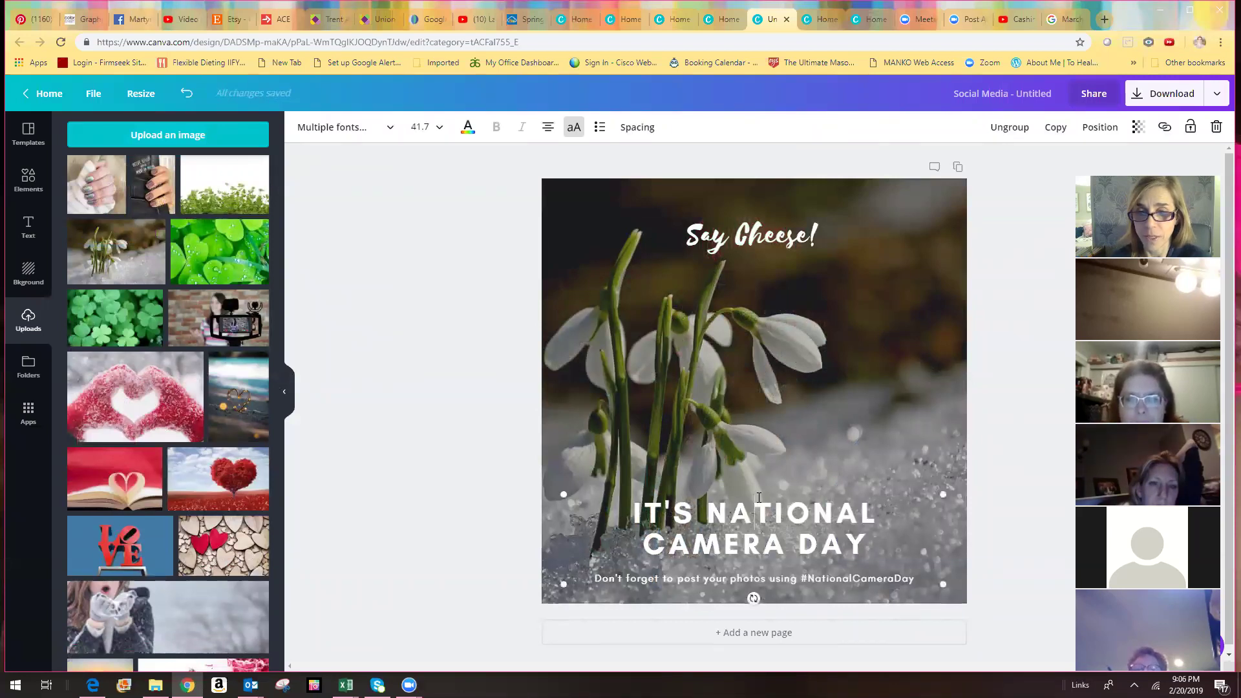
pyautogui.click(754, 185)
pyautogui.click(753, 220)
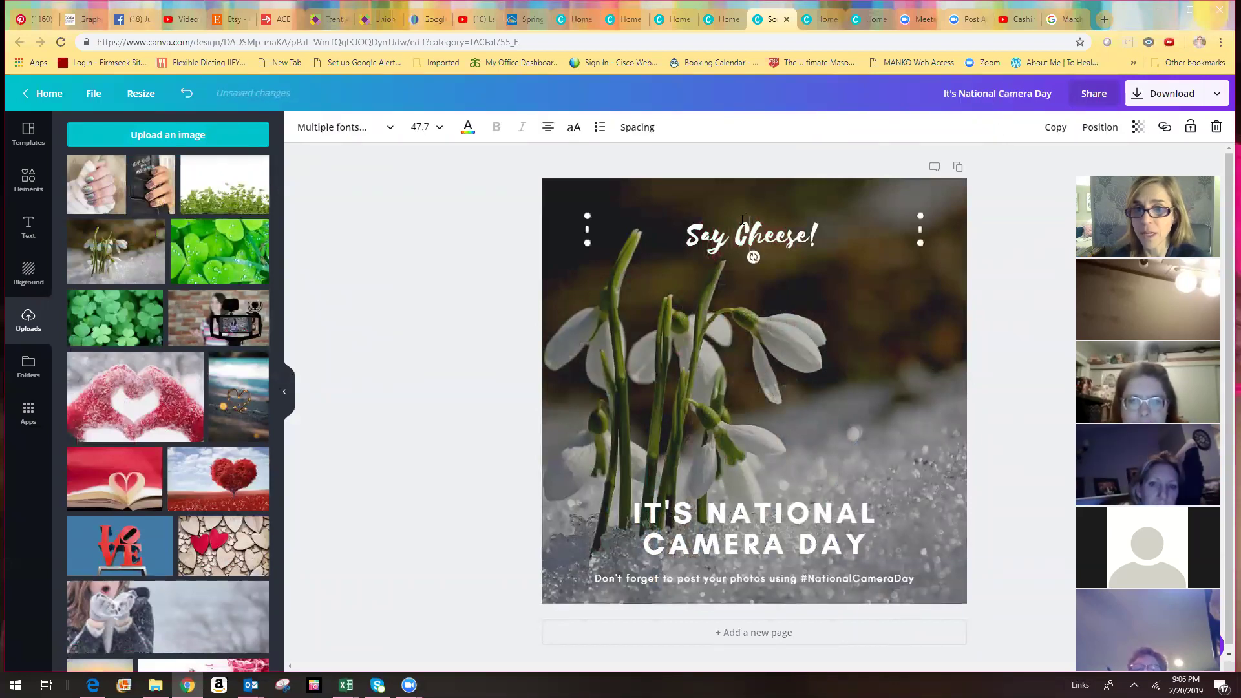
pyautogui.moveTo(736, 214); pyautogui.dragTo(775, 243)
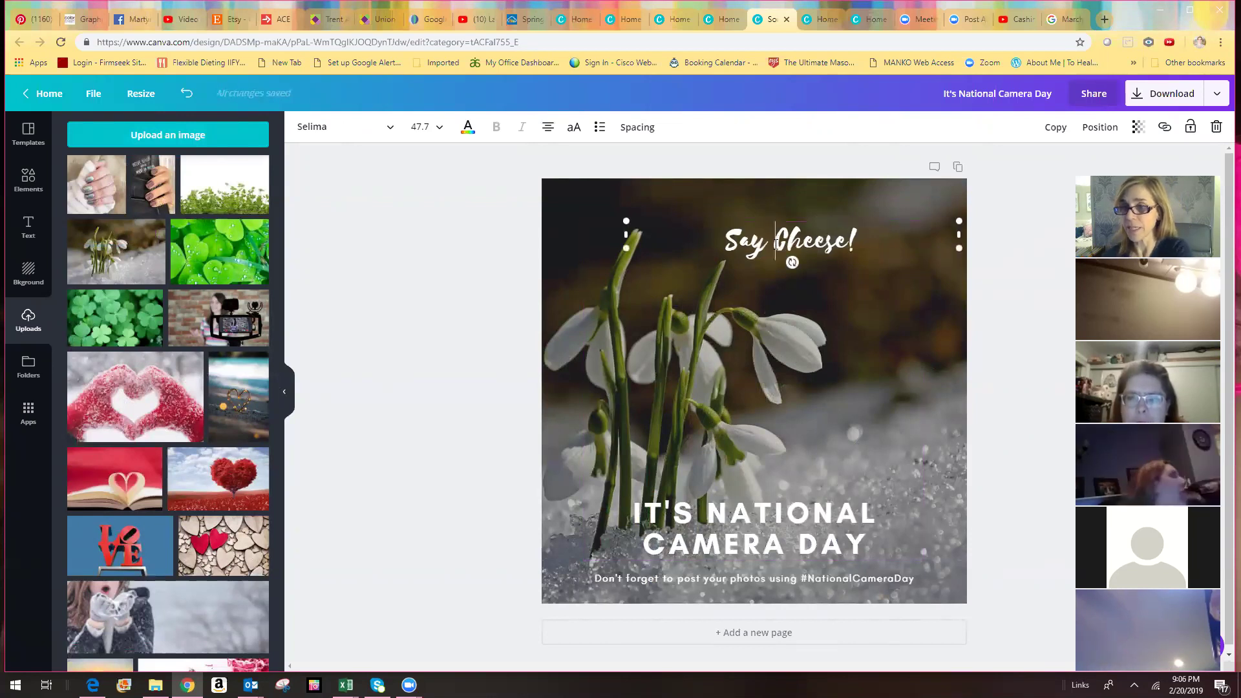
pyautogui.write('hbjfghkghjk')
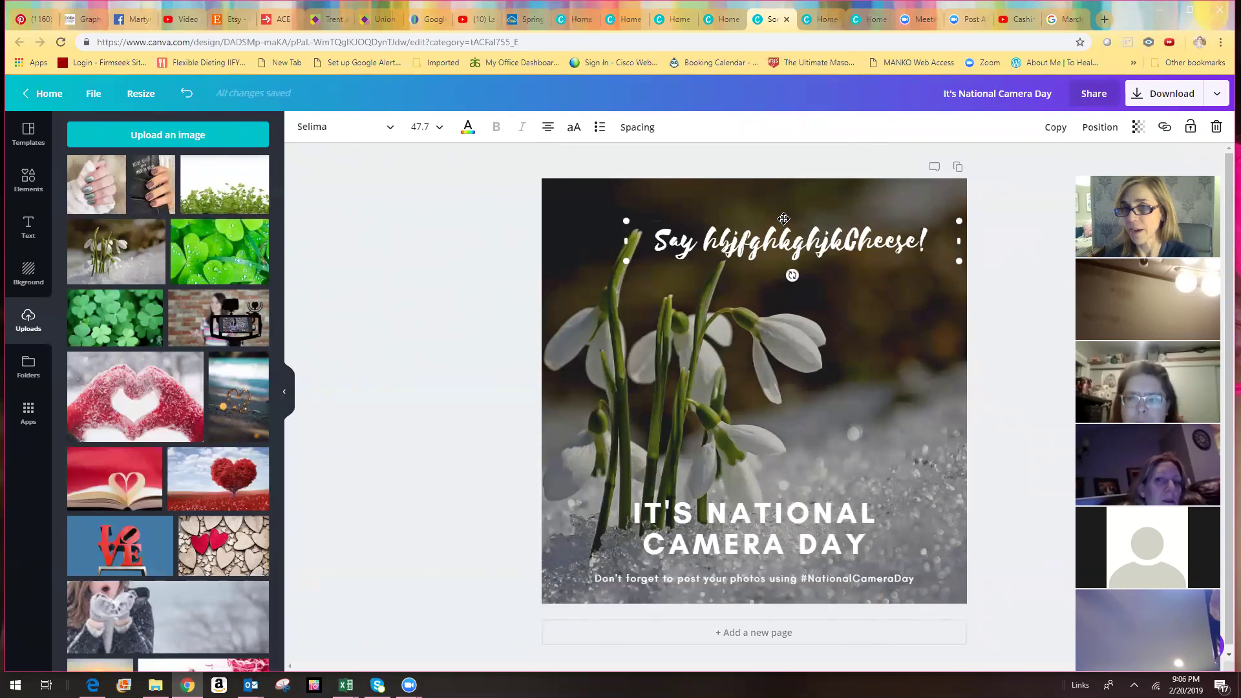
pyautogui.moveTo(751, 201)
pyautogui.mouseDown()
pyautogui.moveTo(692, 171)
pyautogui.moveTo(789, 170)
pyautogui.moveTo(630, 176)
pyautogui.moveTo(805, 188)
pyautogui.moveTo(736, 187)
pyautogui.moveTo(747, 191)
pyautogui.mouseUp()
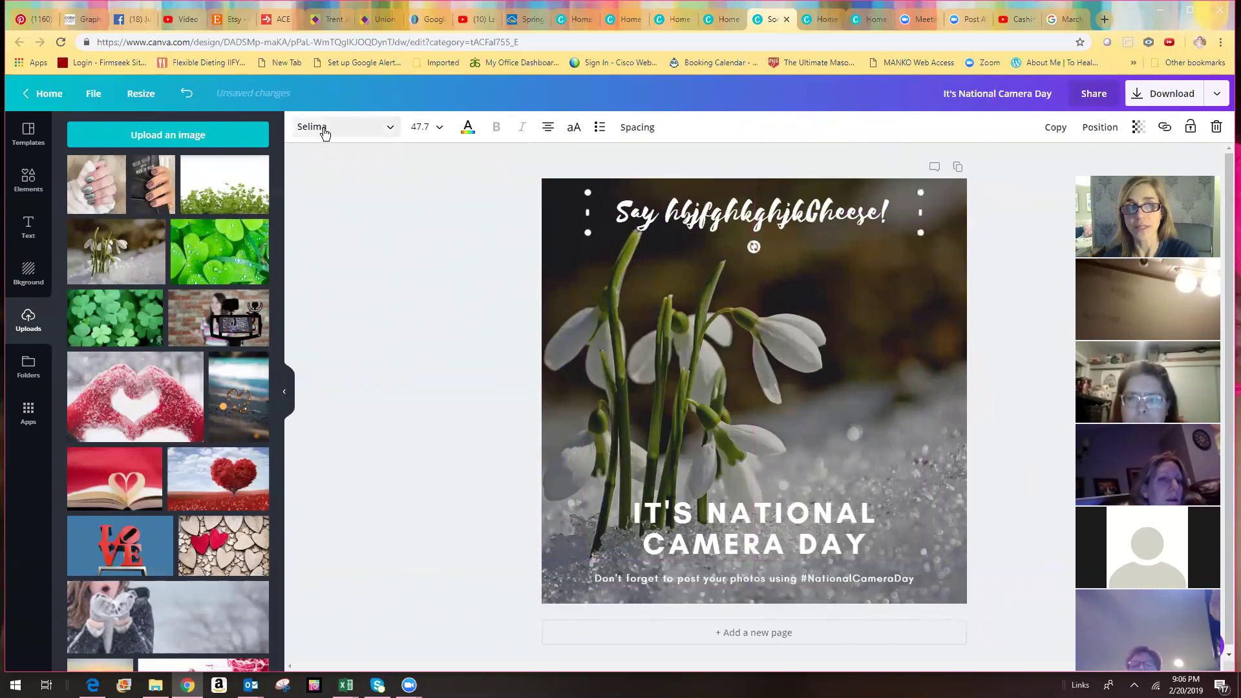
# - Try Abril Fatface on the heading, change its font to Trocchi, and colour it the brighter blue from the MANKO Colors palette
pyautogui.click(395, 131)
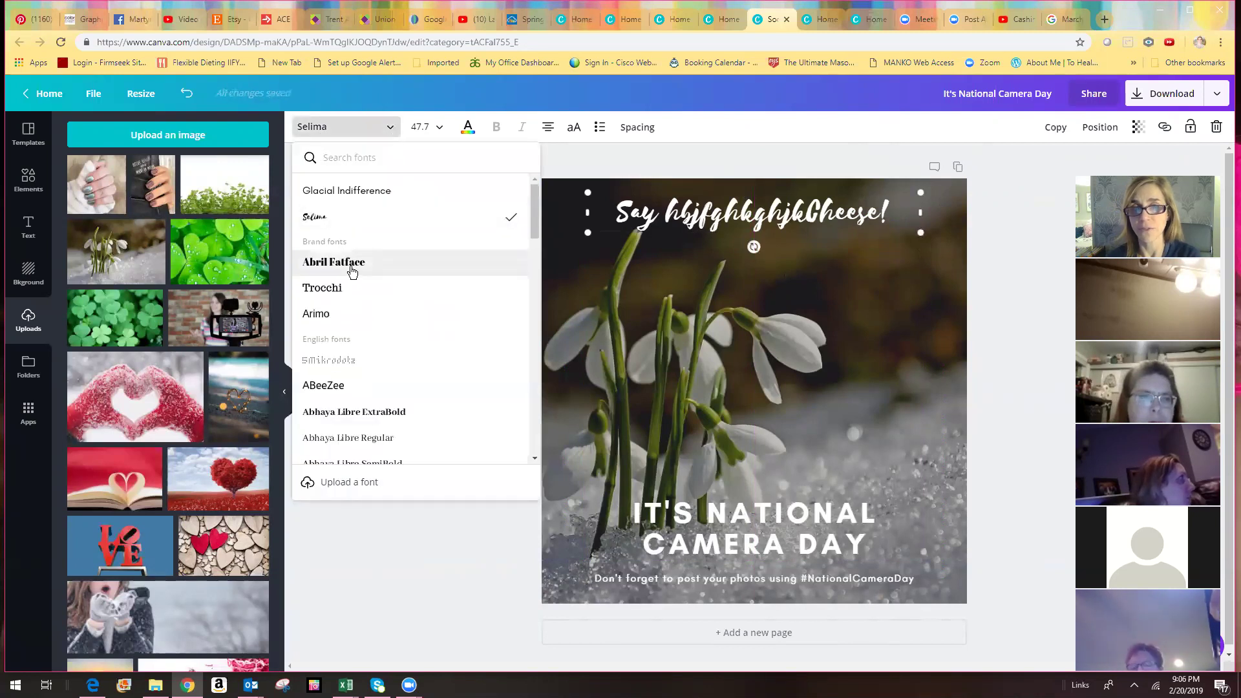
pyautogui.click(350, 263)
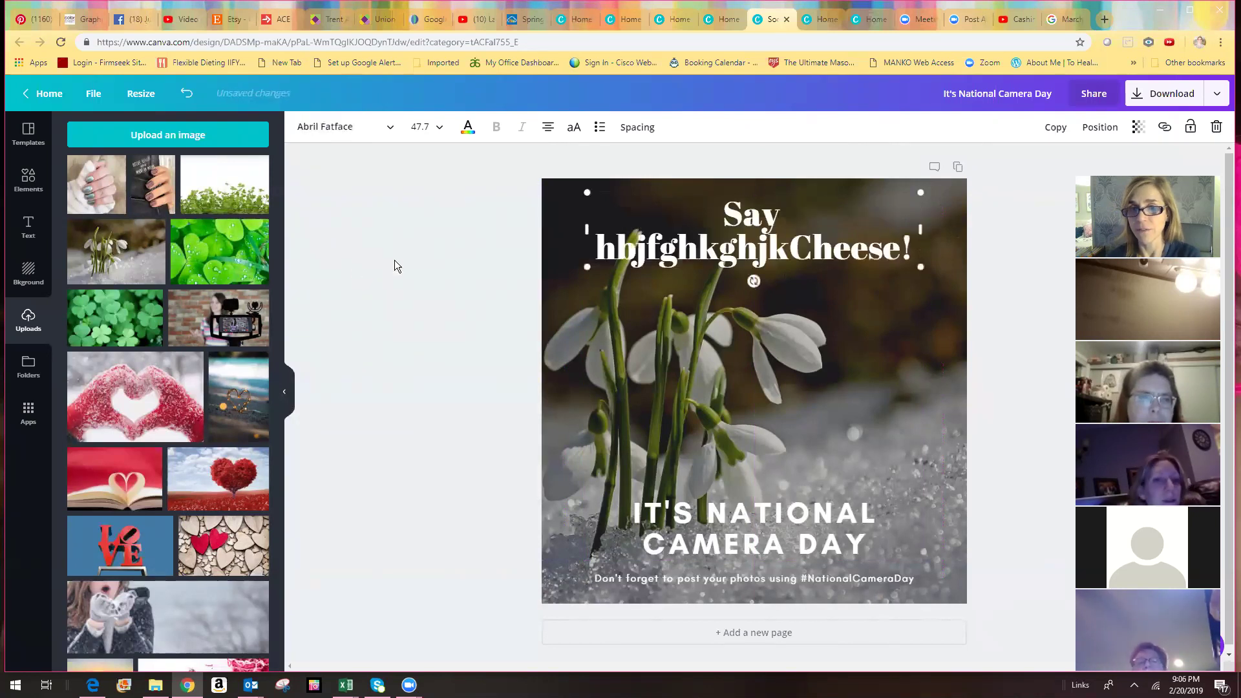
pyautogui.click(392, 132)
pyautogui.click(335, 288)
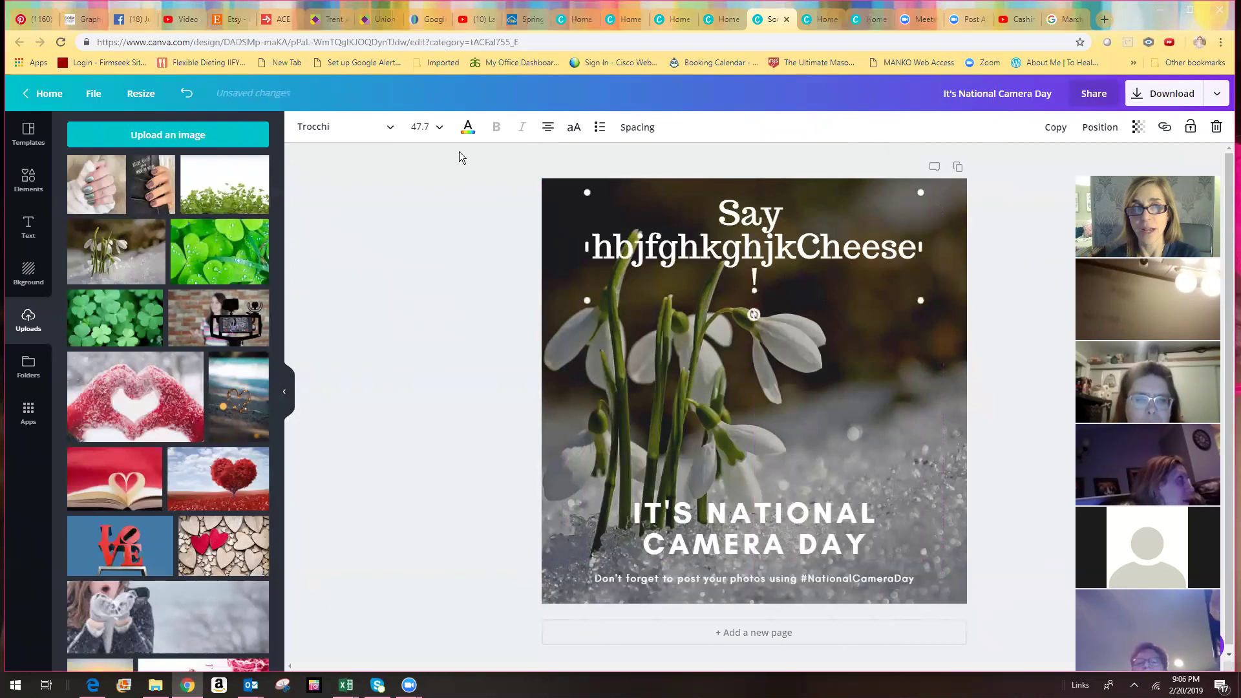
pyautogui.click(468, 128)
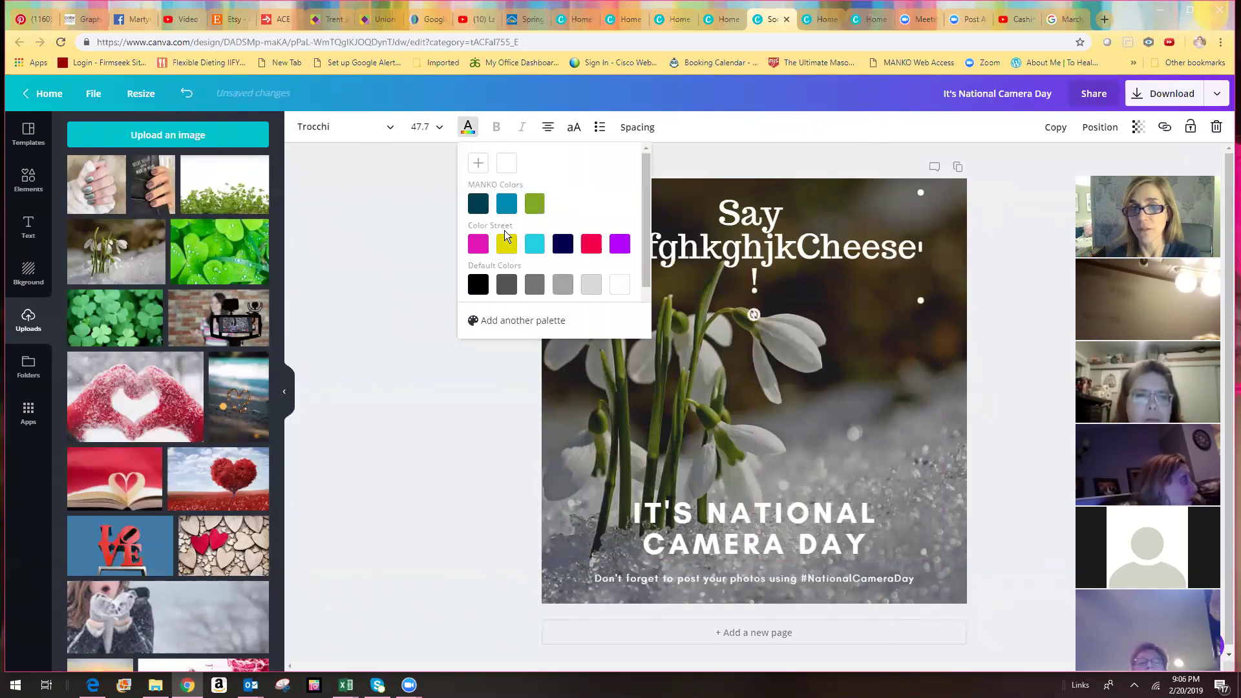
pyautogui.click(507, 204)
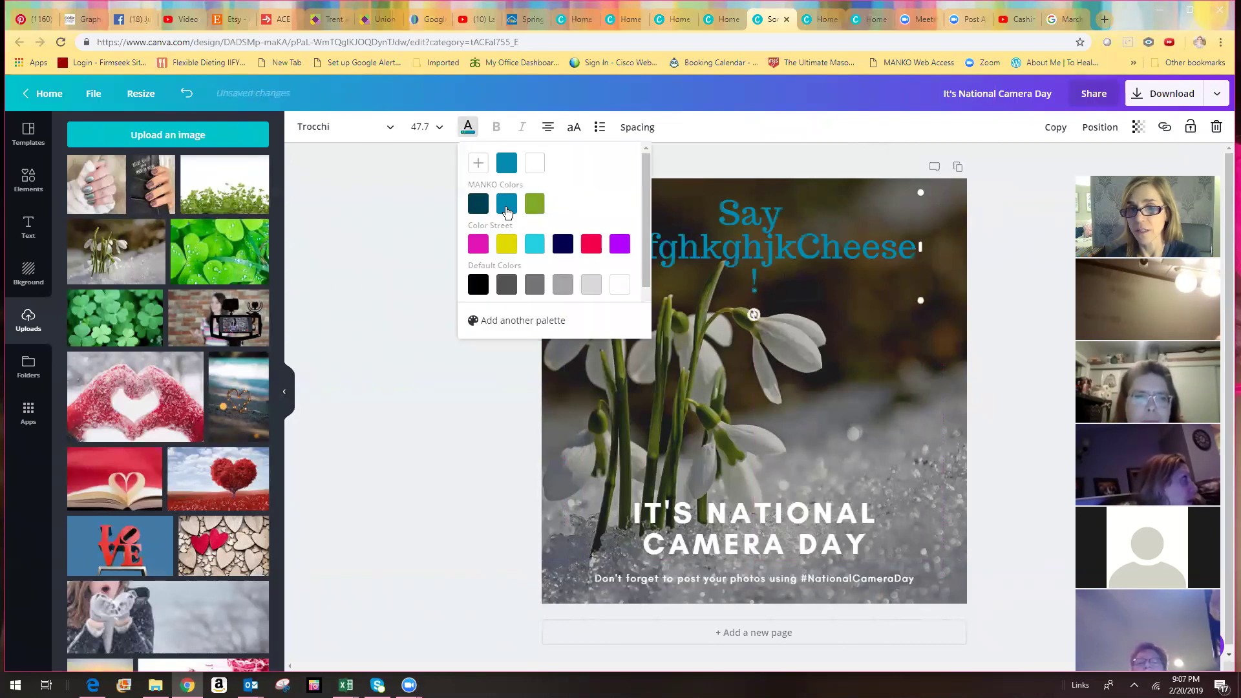
pyautogui.click(388, 465)
# - Switch the heading to uppercase and back to its original letter case
pyautogui.click(669, 196)
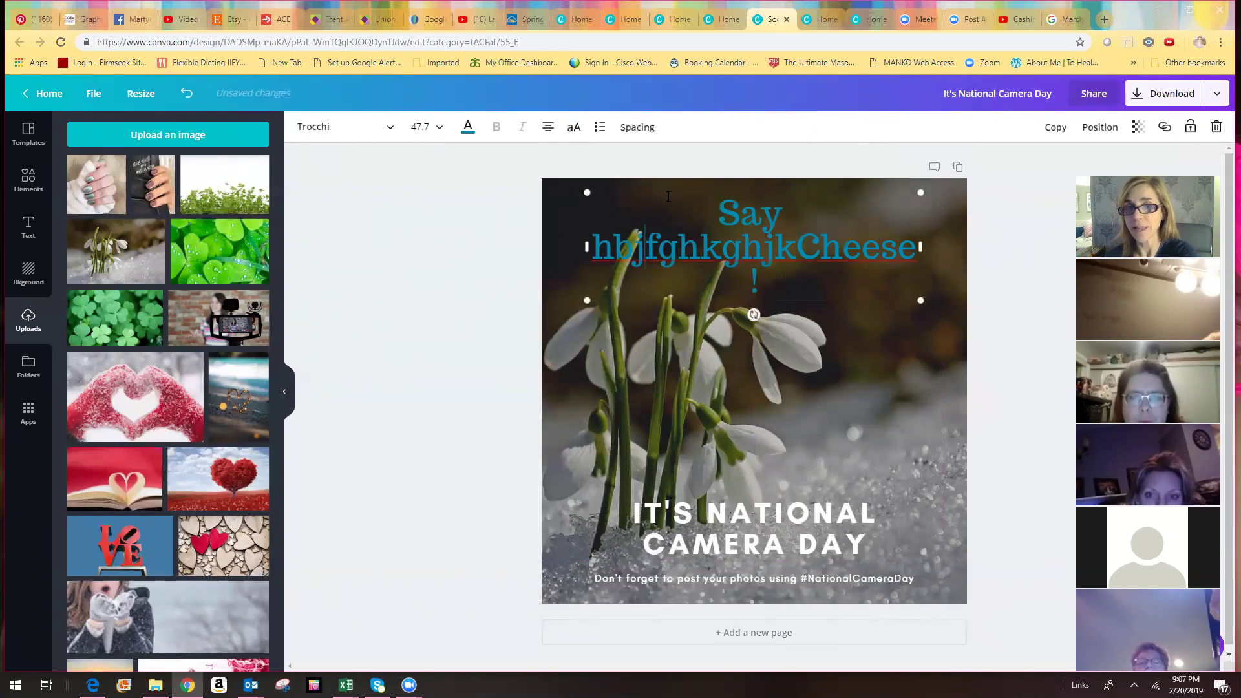
pyautogui.click(574, 129)
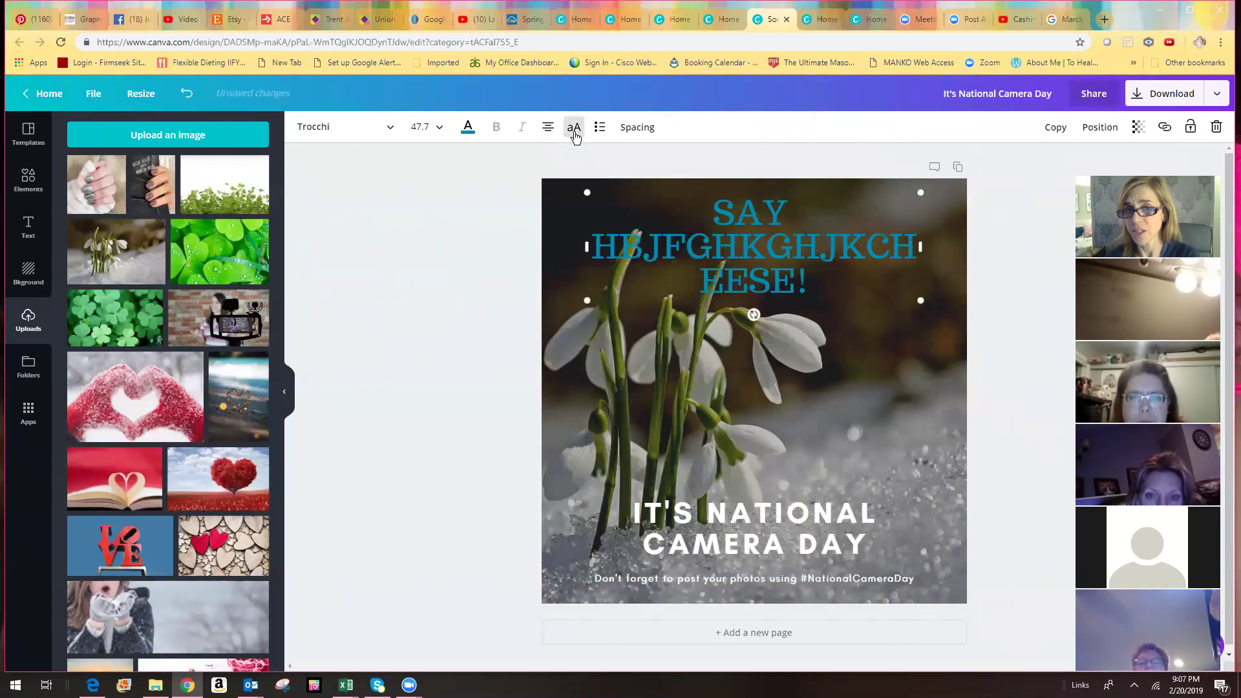
pyautogui.click(574, 128)
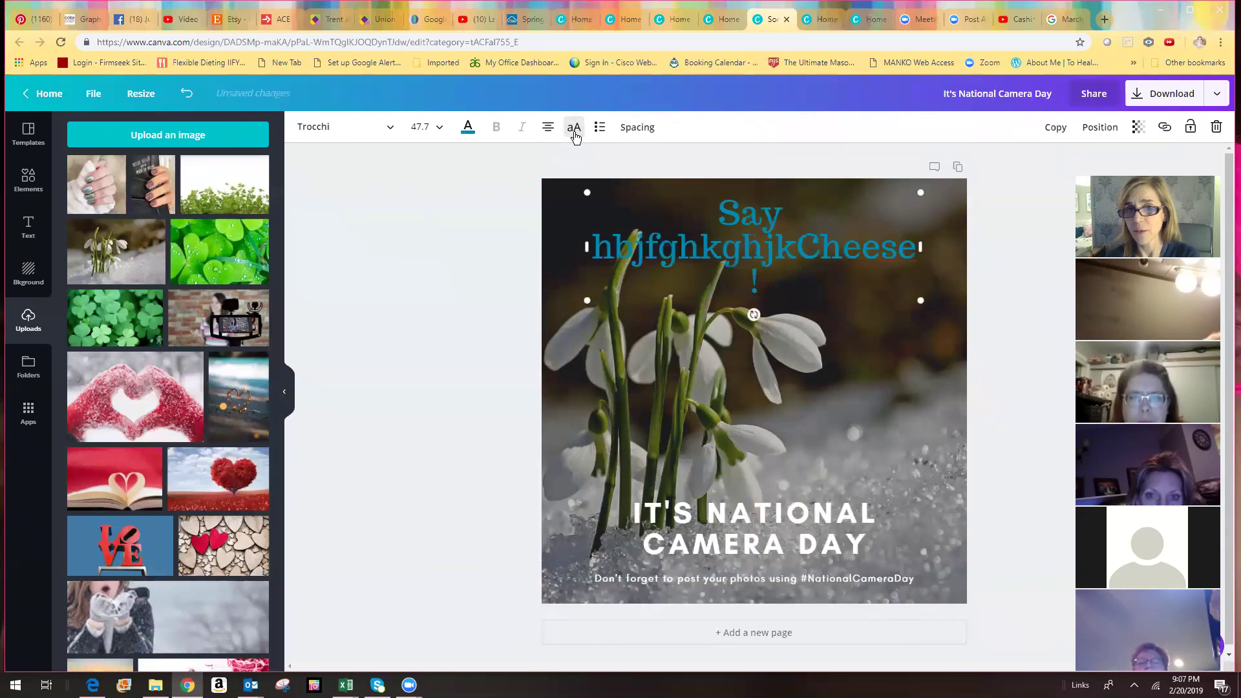
# - Move the heading lower on the photo and set its letter spacing to 384 and line height to 1.67
pyautogui.click(632, 133)
pyautogui.moveTo(704, 167); pyautogui.dragTo(729, 166)
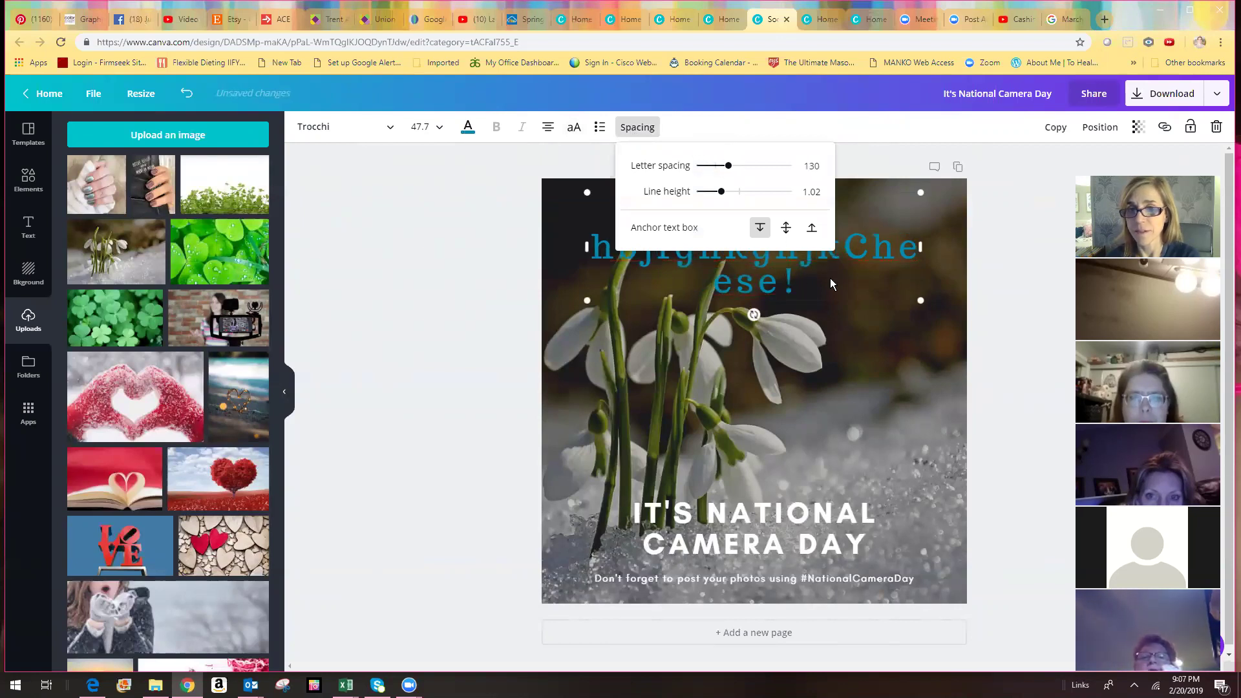
pyautogui.click(875, 193)
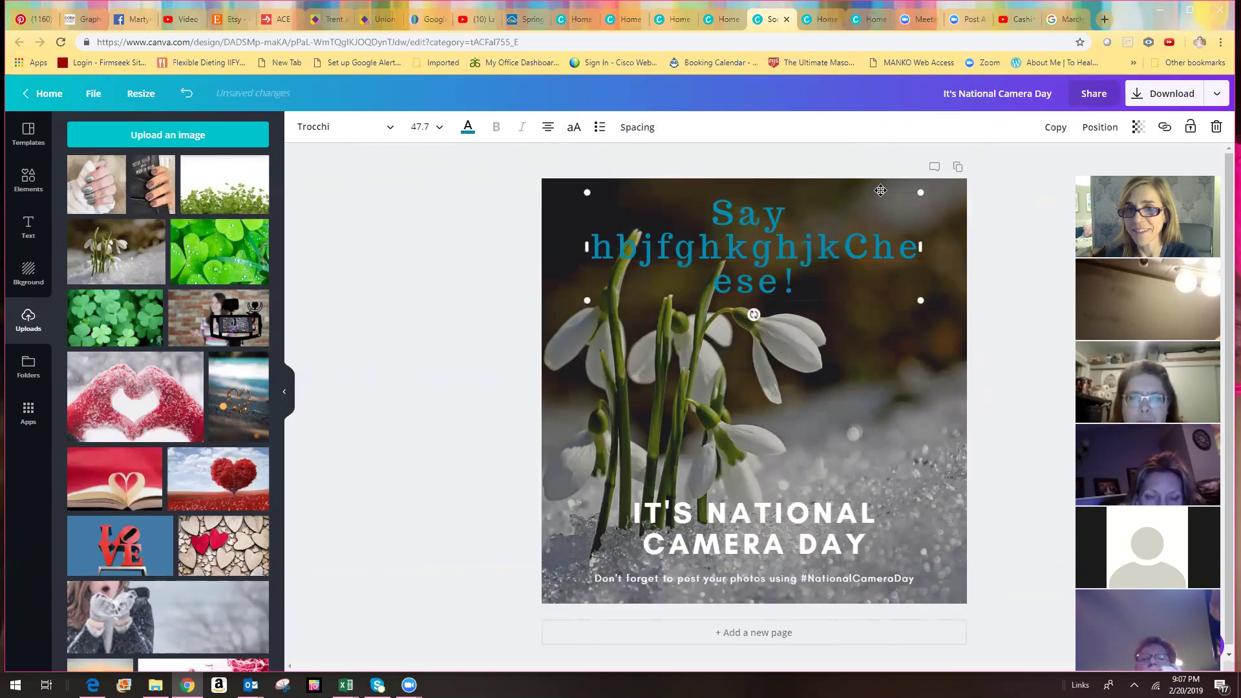
pyautogui.moveTo(905, 225)
pyautogui.mouseDown()
pyautogui.moveTo(897, 387)
pyautogui.moveTo(905, 215)
pyautogui.mouseUp()
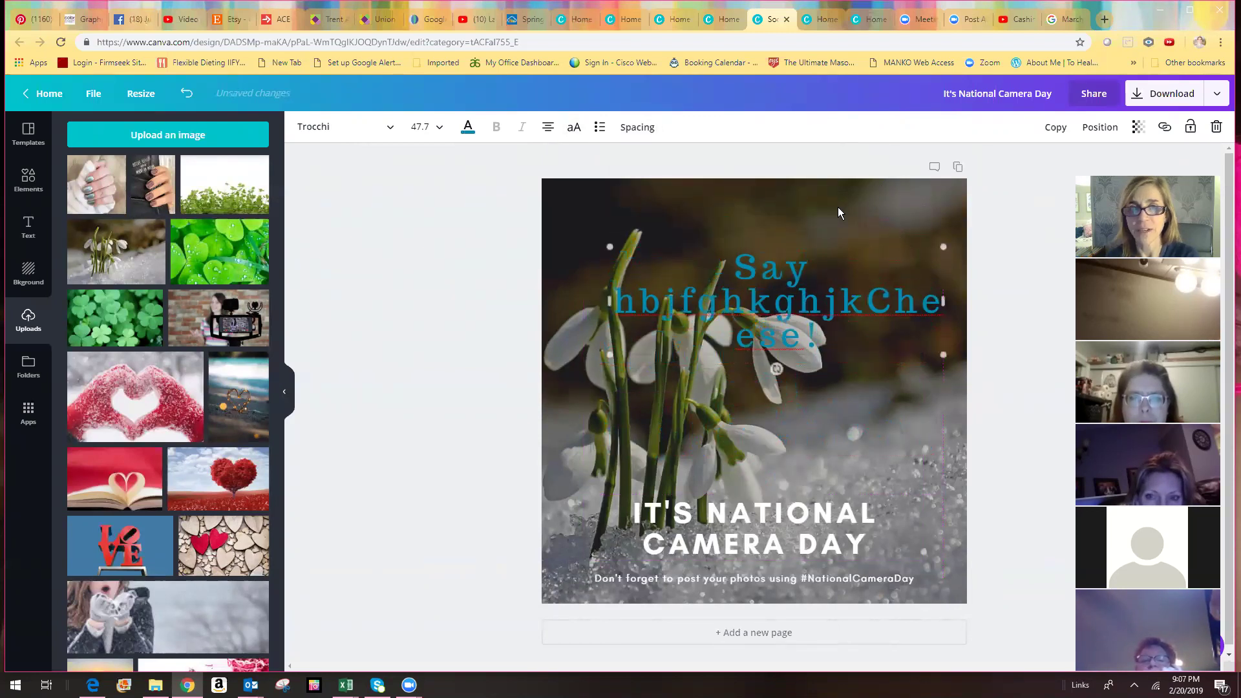
pyautogui.click(634, 128)
pyautogui.moveTo(729, 166); pyautogui.dragTo(754, 190)
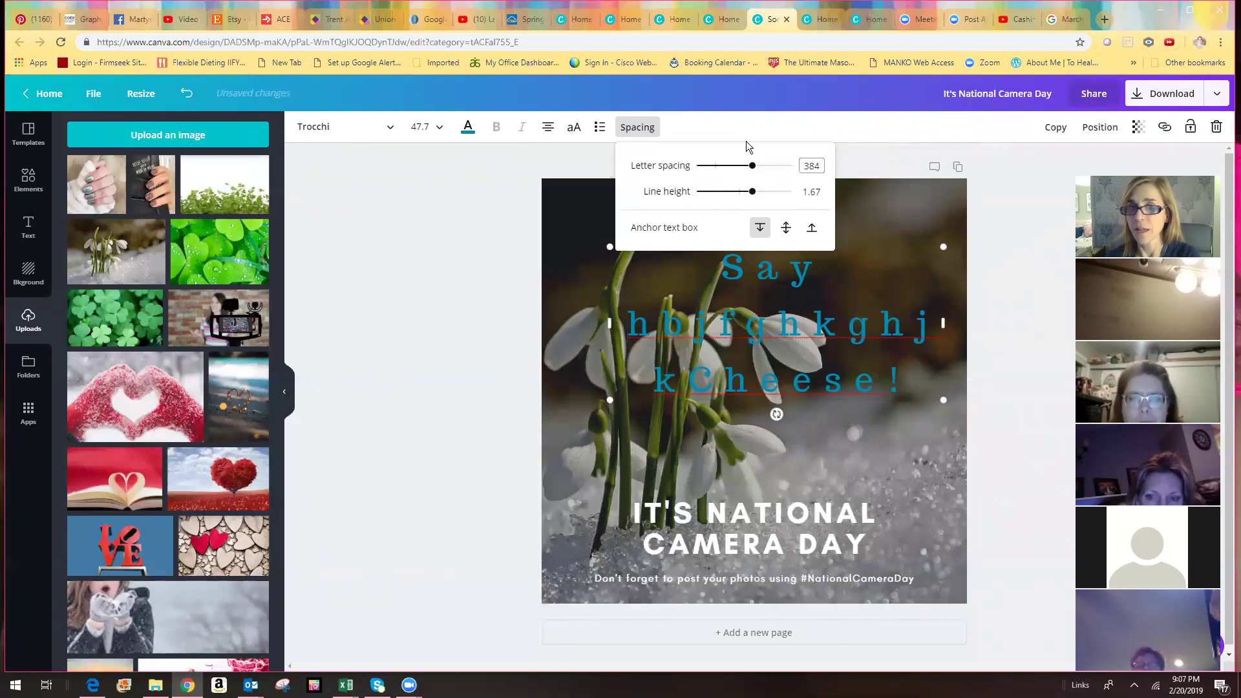
# - Turn the heading's bullets on and off, try Abril Fatface, and set the font to Abhaya Libre ExtraBold
pyautogui.click(600, 127)
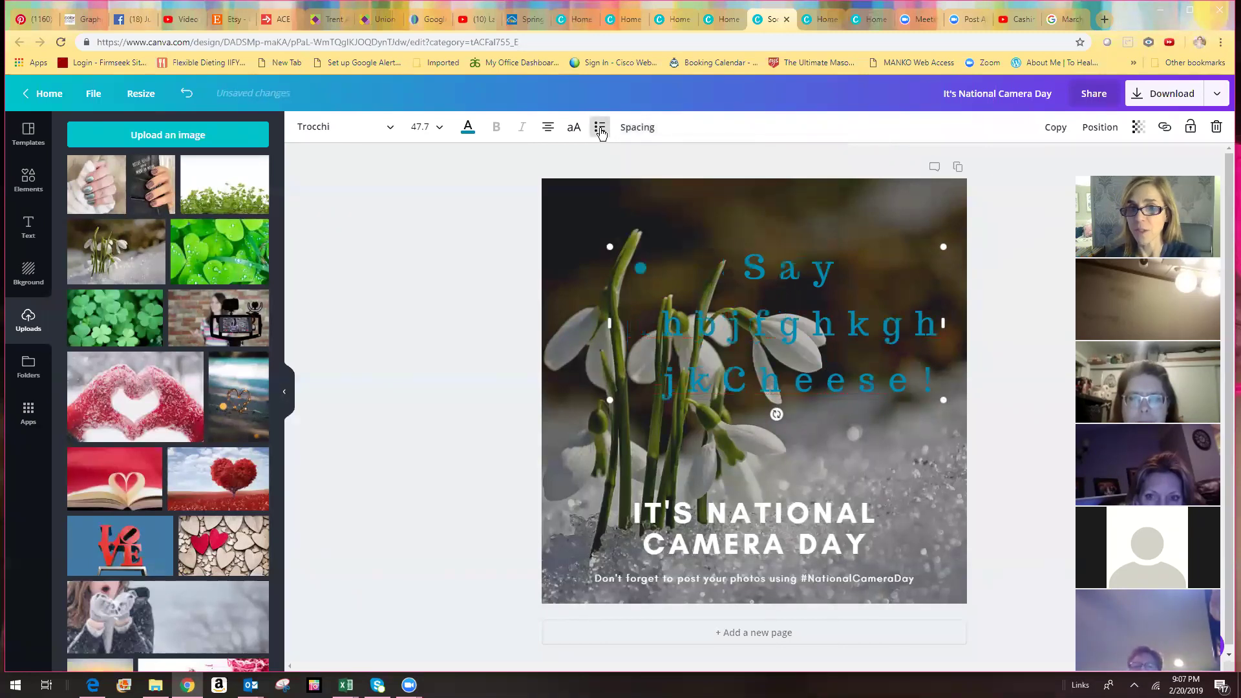
pyautogui.click(600, 133)
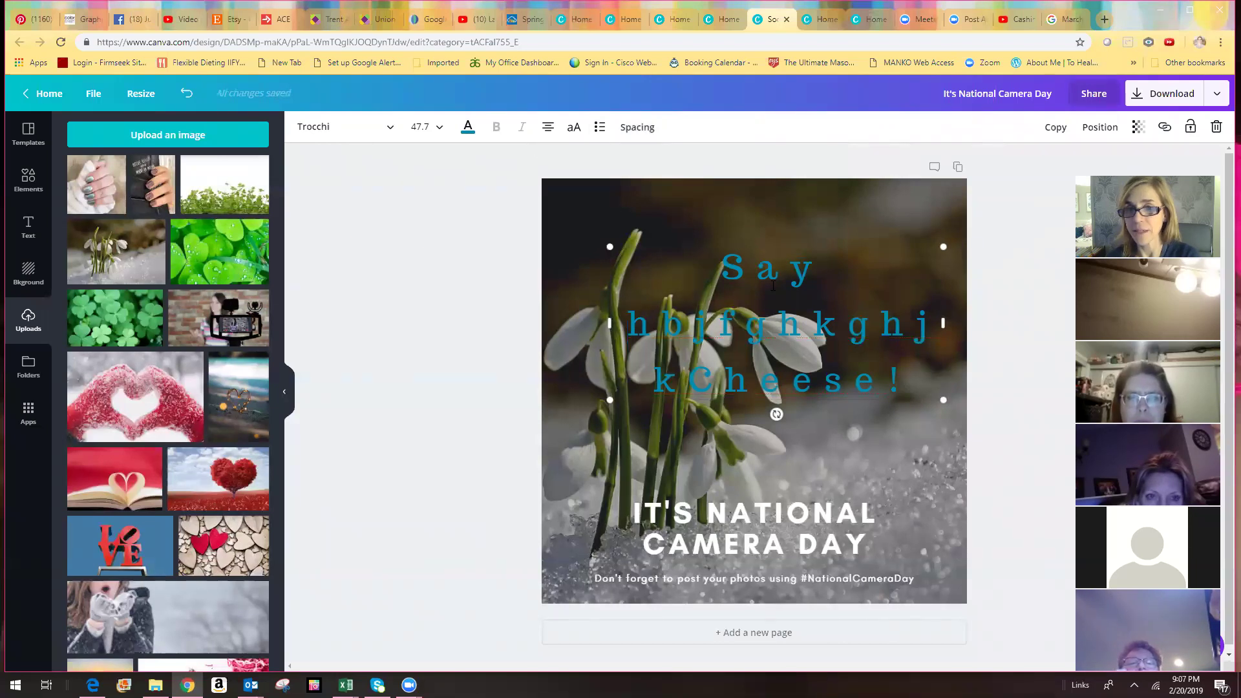
pyautogui.click(392, 127)
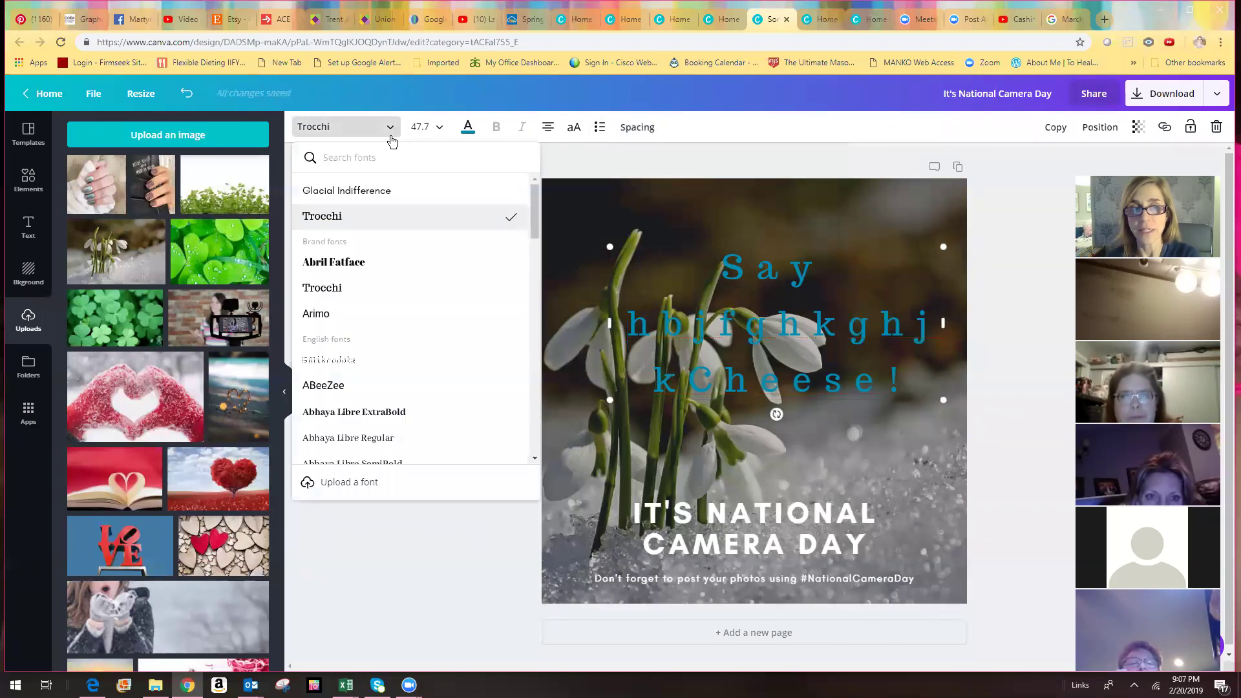
pyautogui.click(350, 263)
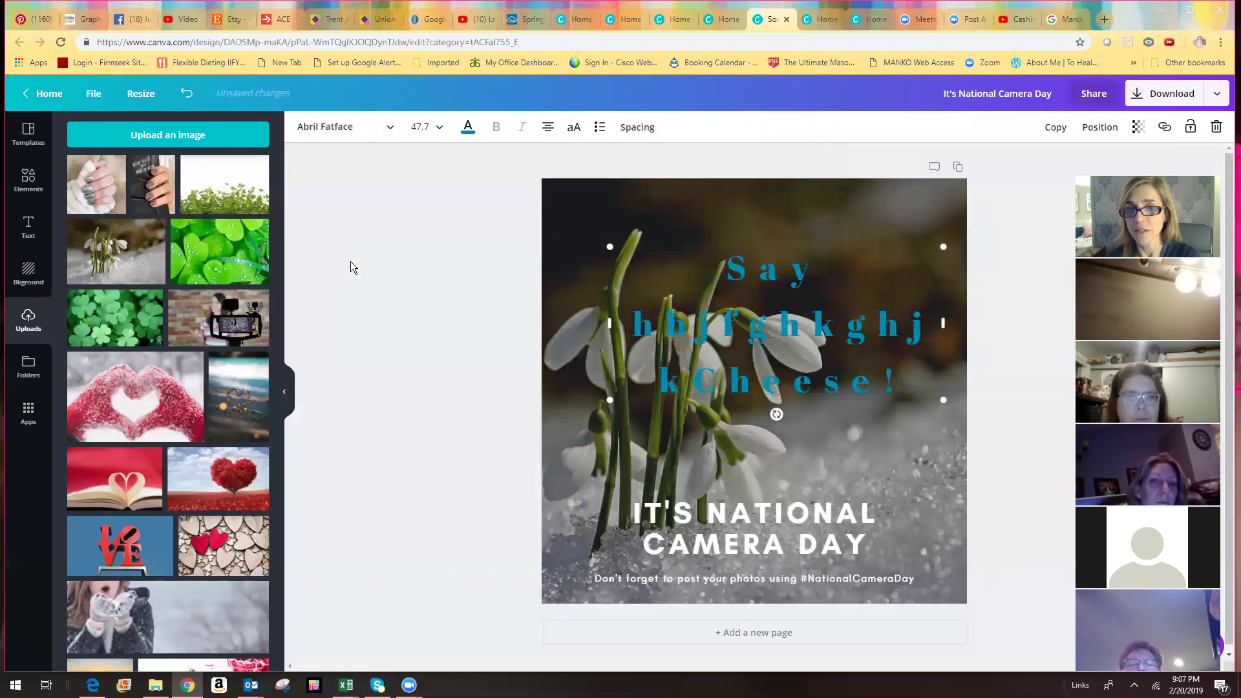
pyautogui.click(387, 130)
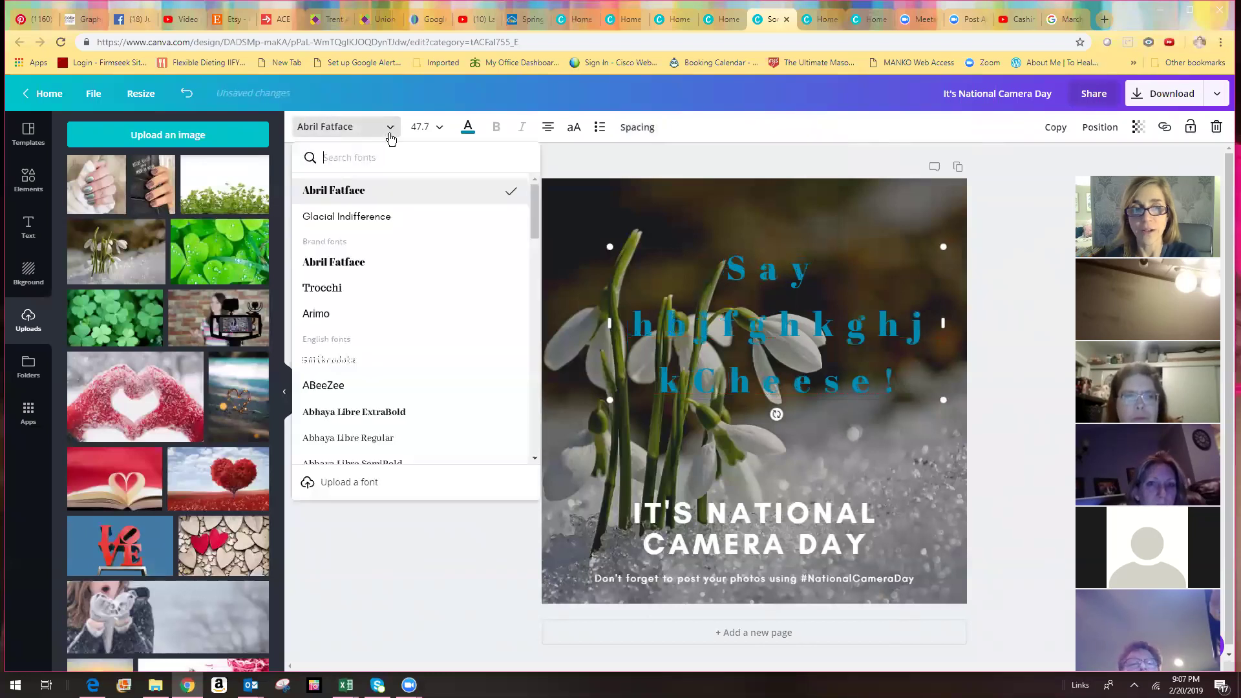
pyautogui.click(339, 411)
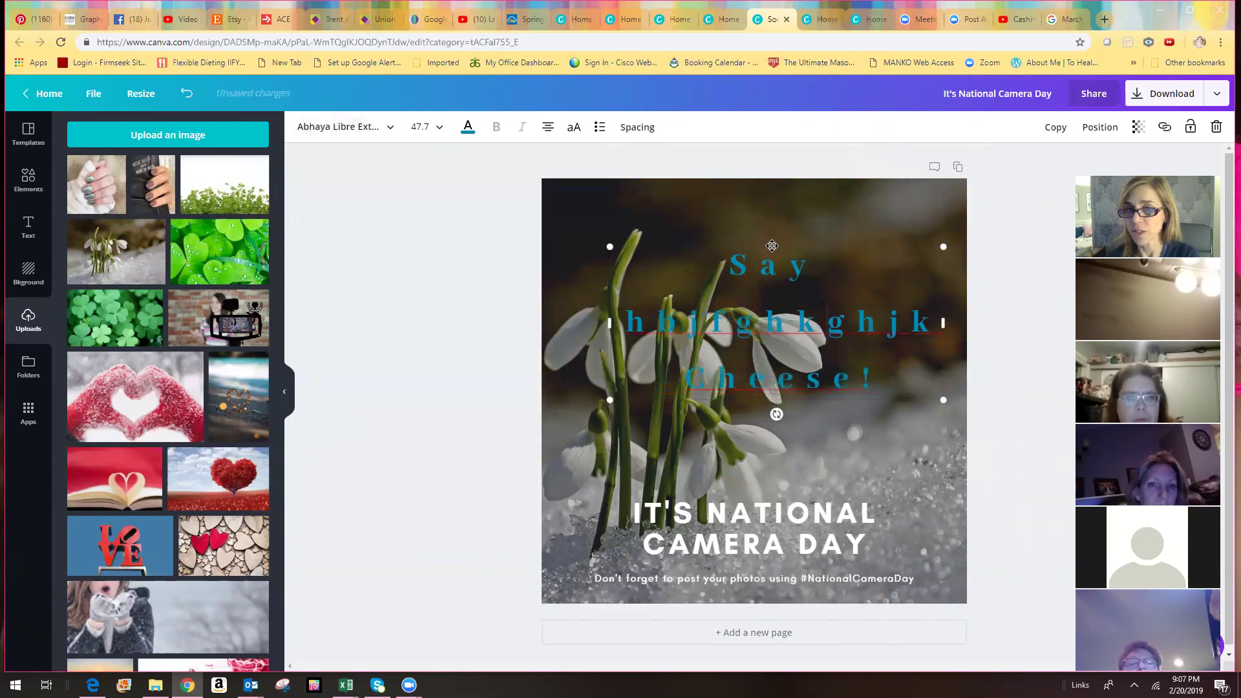
# - Delete the entire "Say Cheese" heading text box from the graphic
pyautogui.moveTo(772, 246); pyautogui.dragTo(774, 211)
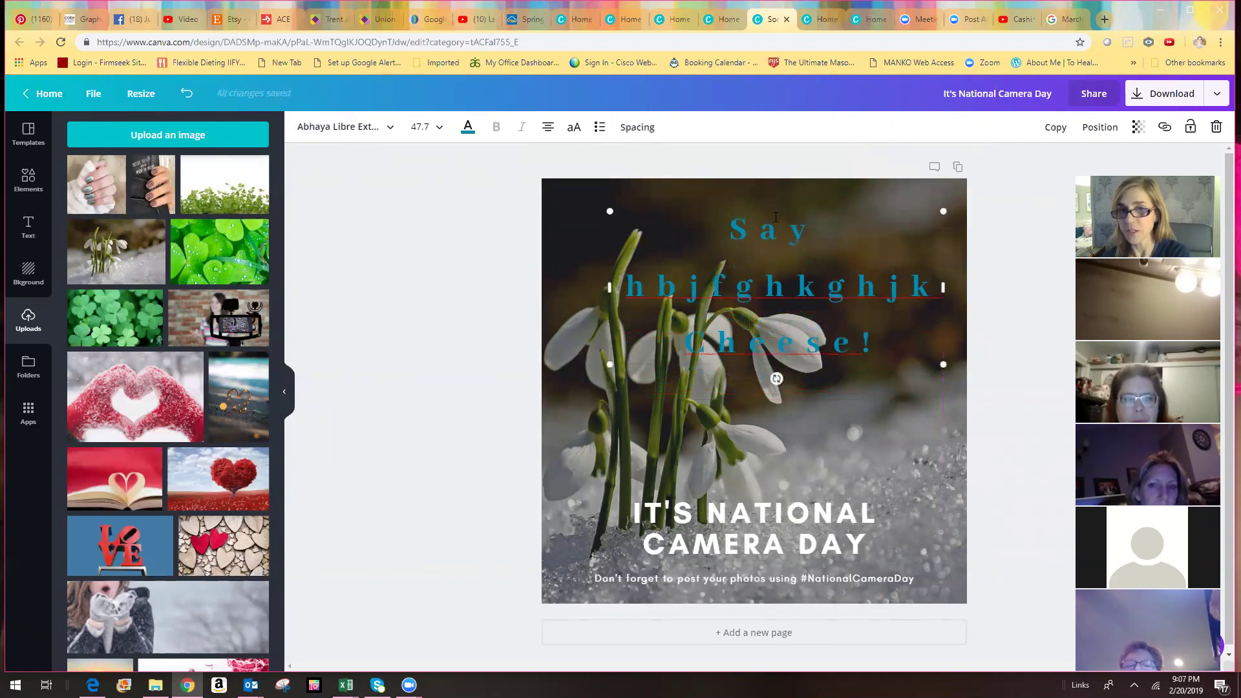
pyautogui.moveTo(776, 212); pyautogui.dragTo(767, 209)
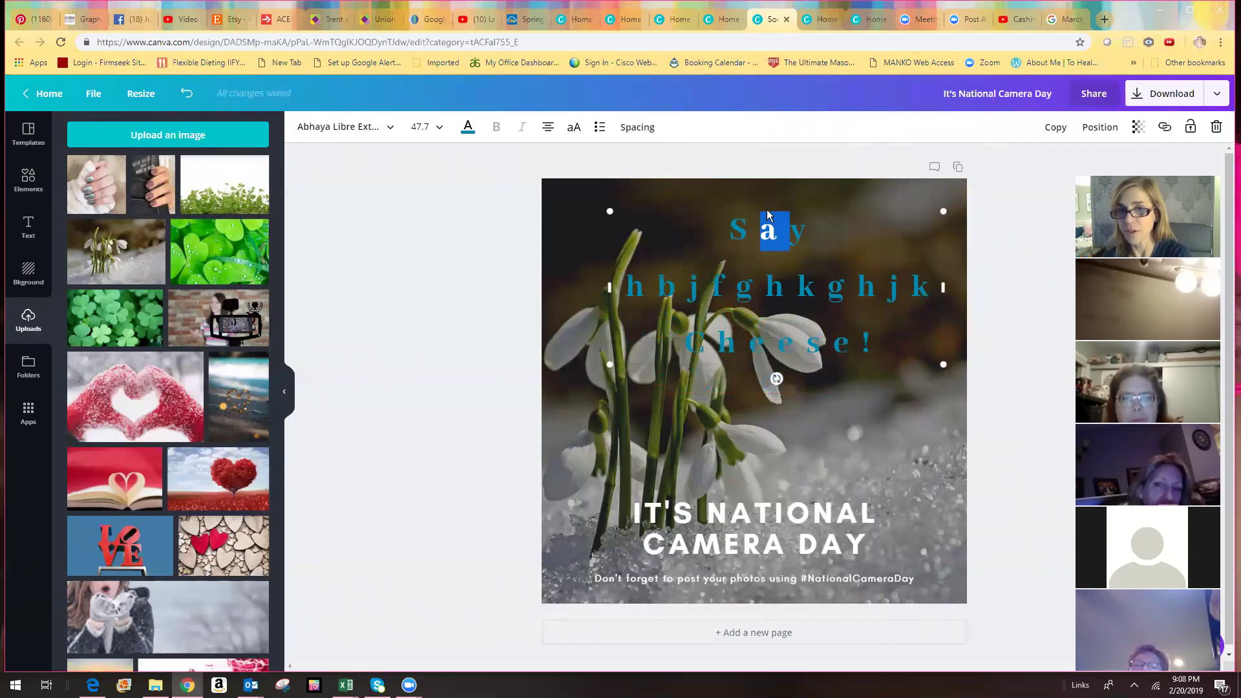
pyautogui.press('Escape')
pyautogui.press('Delete')
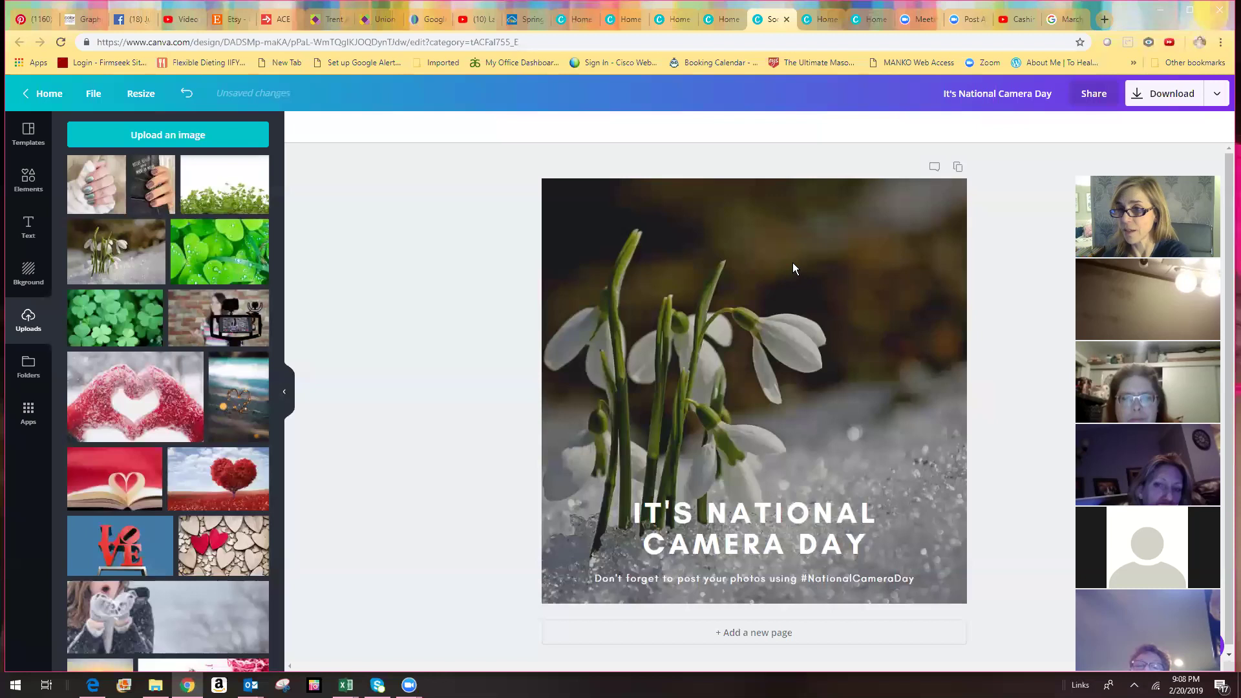
# - Reposition the snowdrop background photo slightly to the left within its frame
pyautogui.click(793, 263)
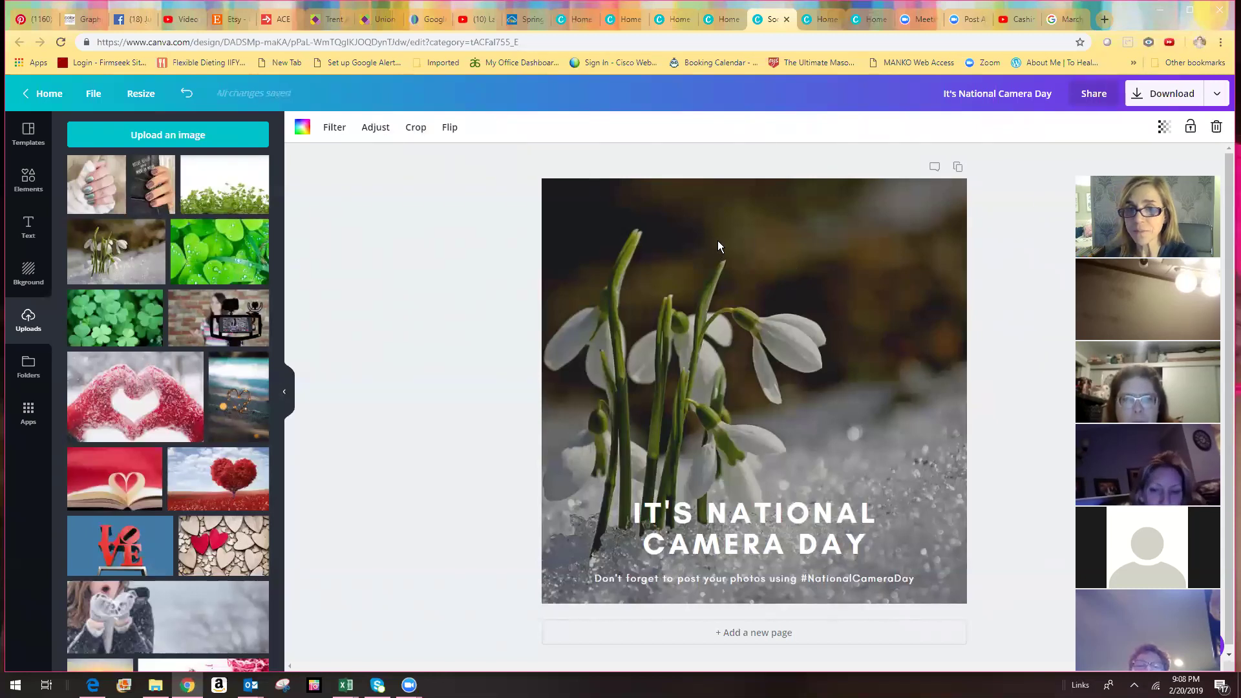
pyautogui.doubleClick(861, 268)
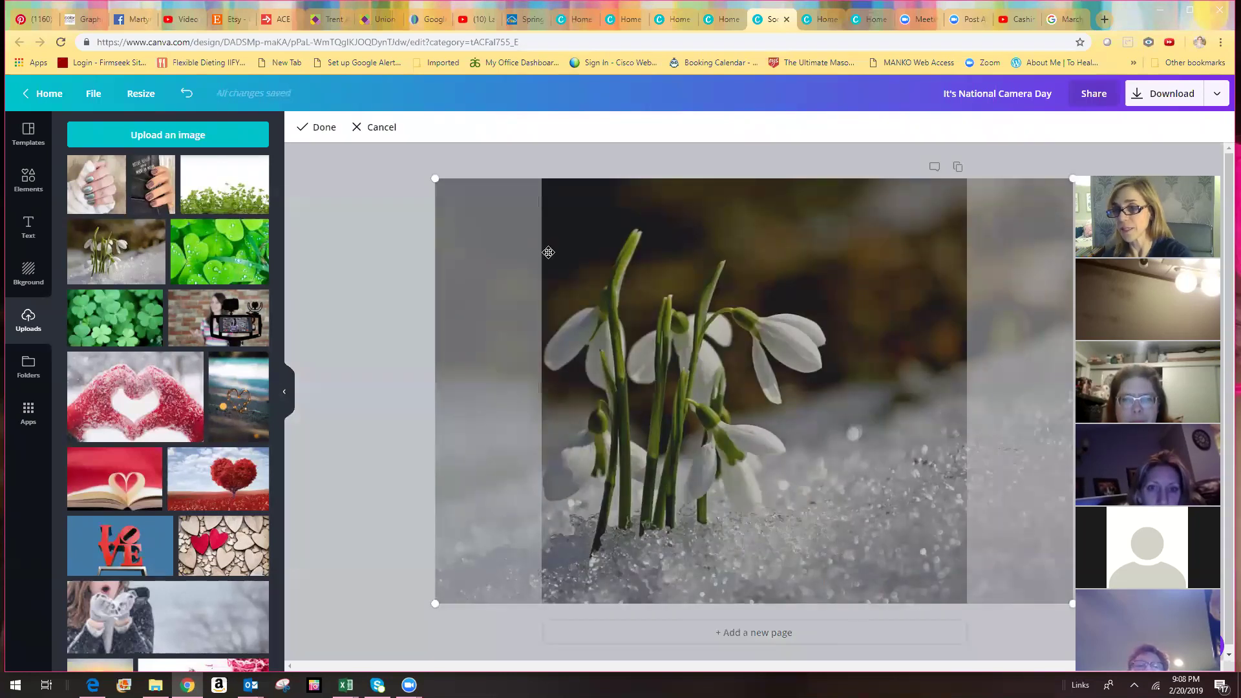
pyautogui.moveTo(580, 250); pyautogui.dragTo(548, 246)
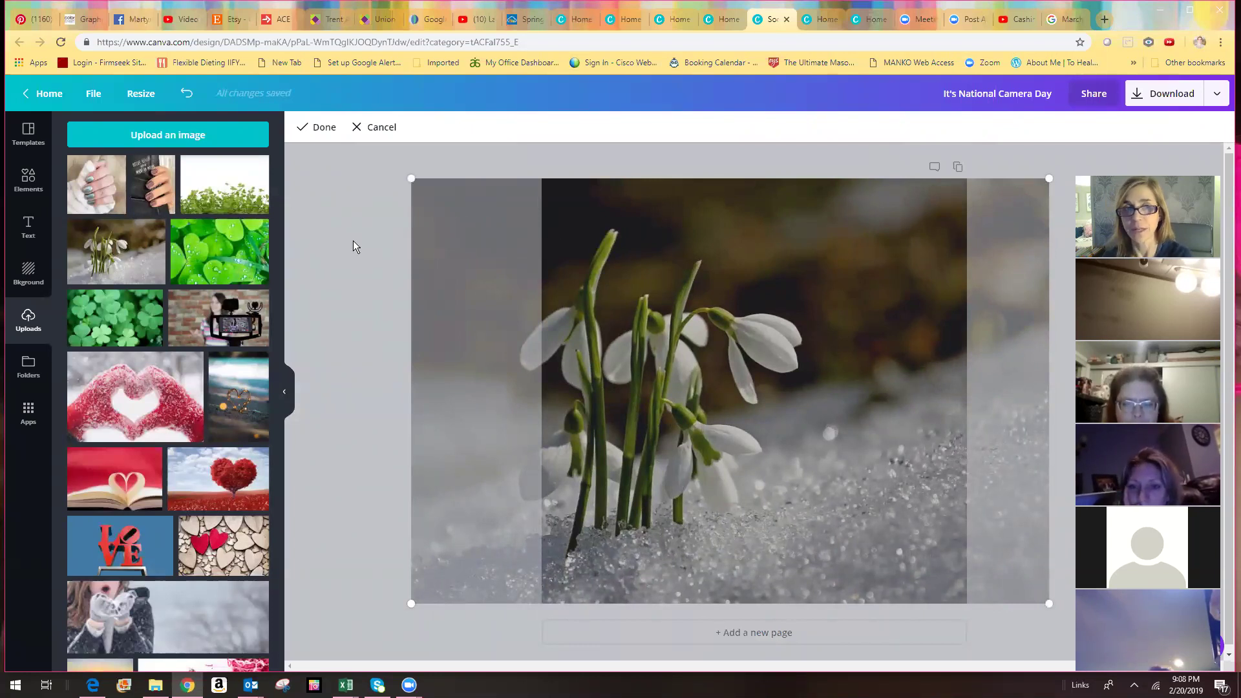
pyautogui.press('Return')
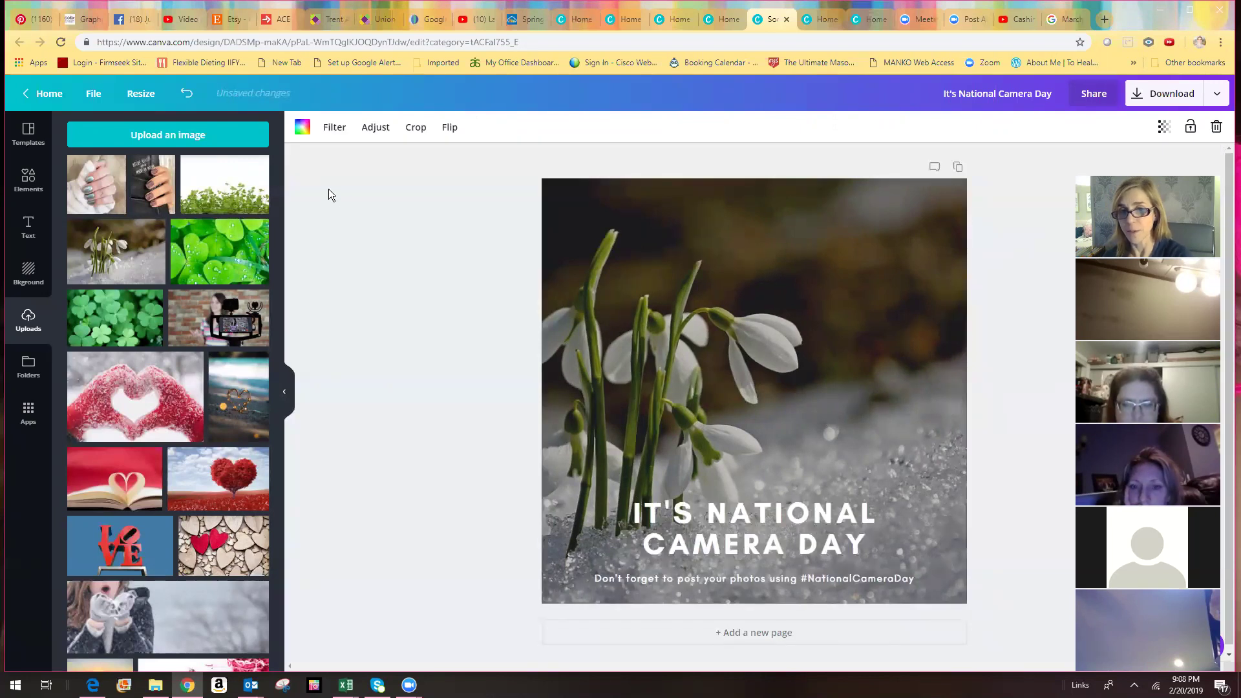
# - Move the grouped "It's National Camera Day" title and hashtag line to the top of the graphic
pyautogui.click(725, 509)
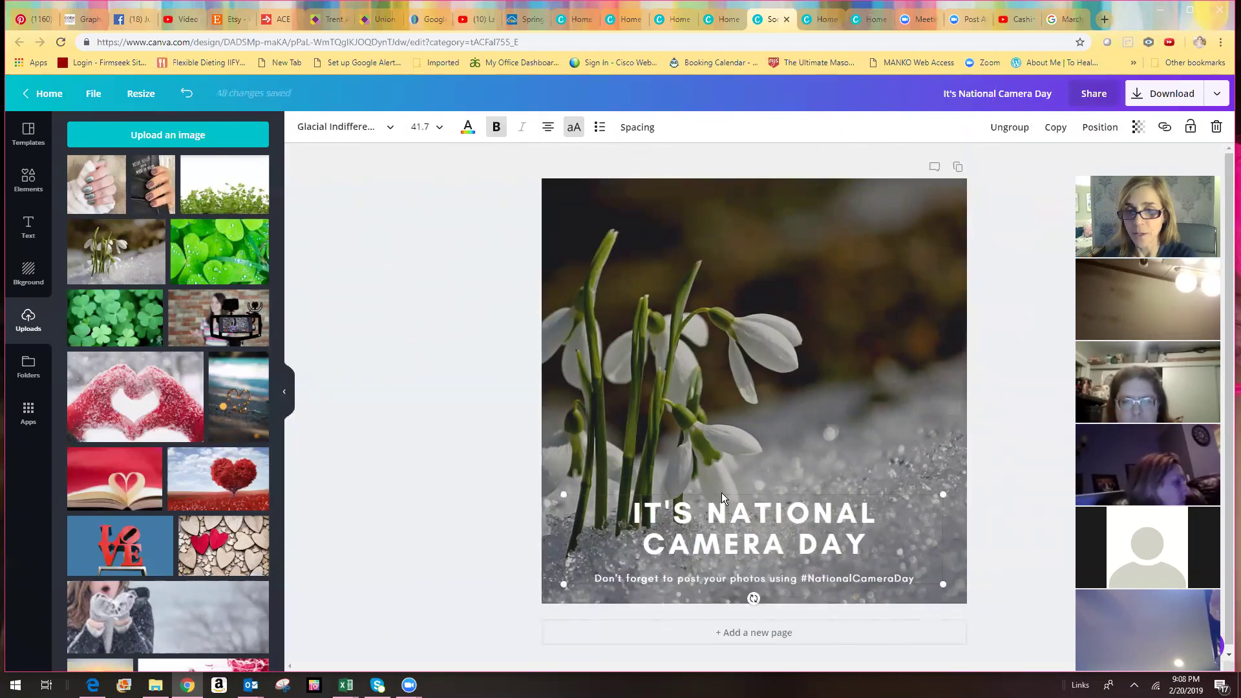
pyautogui.click(762, 490)
pyautogui.moveTo(763, 493); pyautogui.dragTo(799, 199)
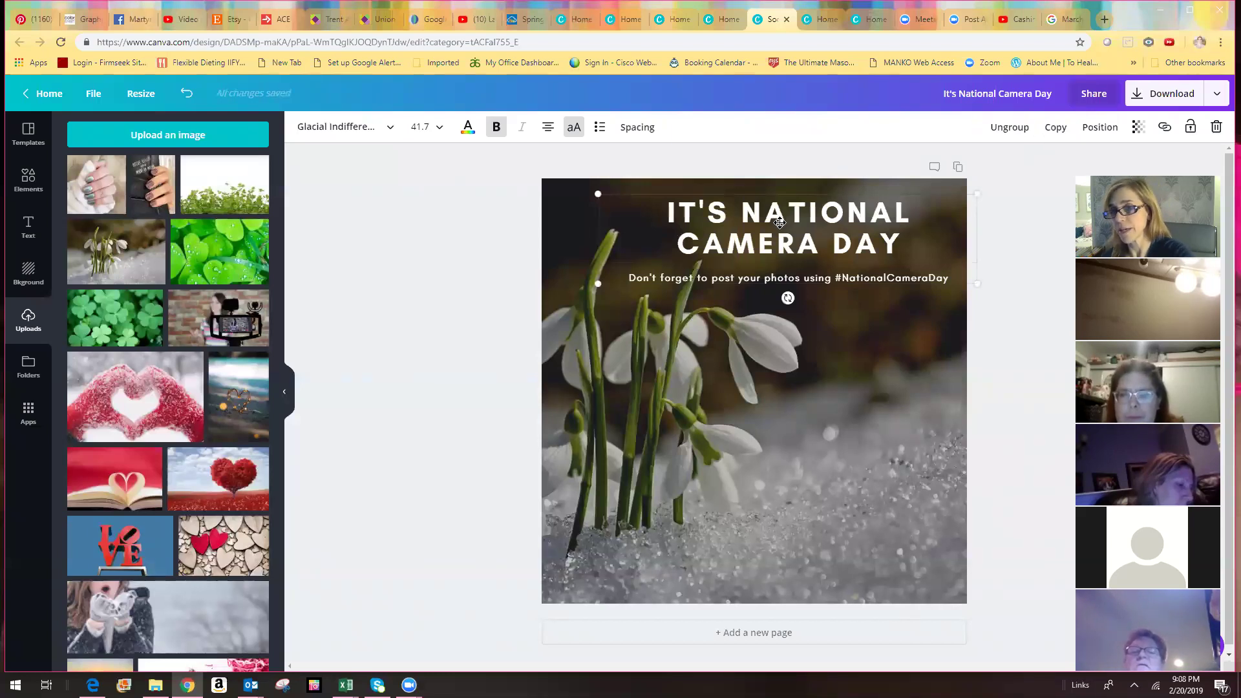
pyautogui.click(791, 250)
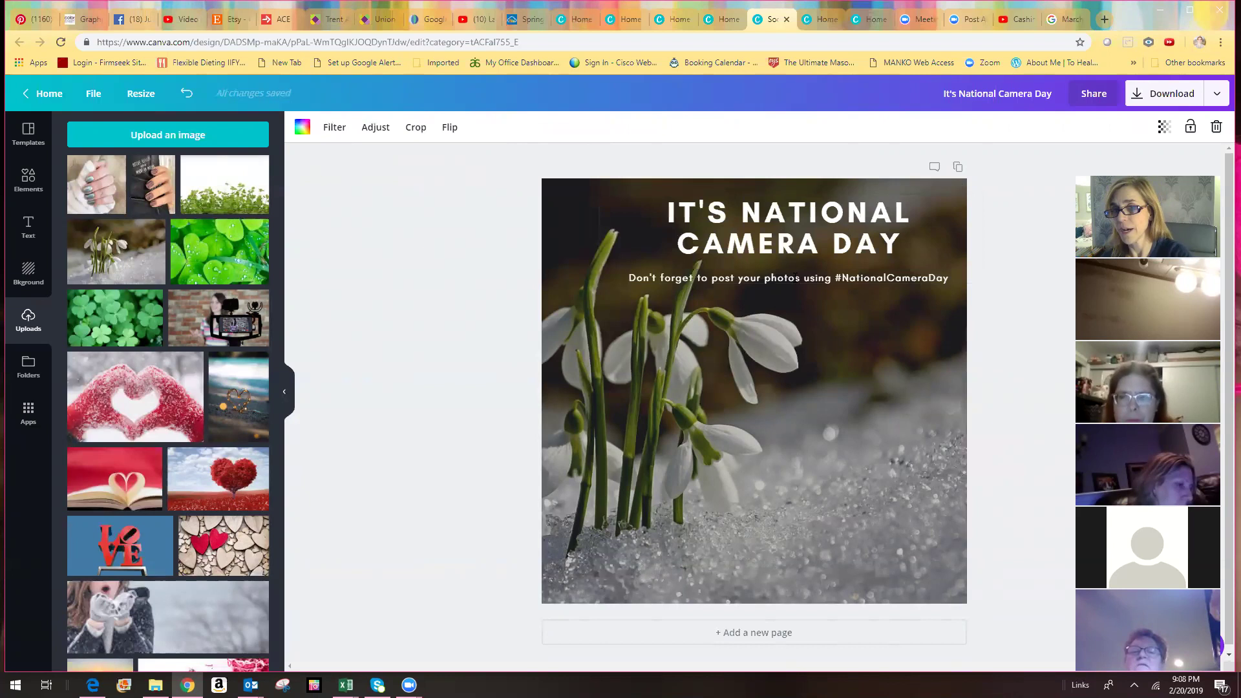
pyautogui.click(792, 247)
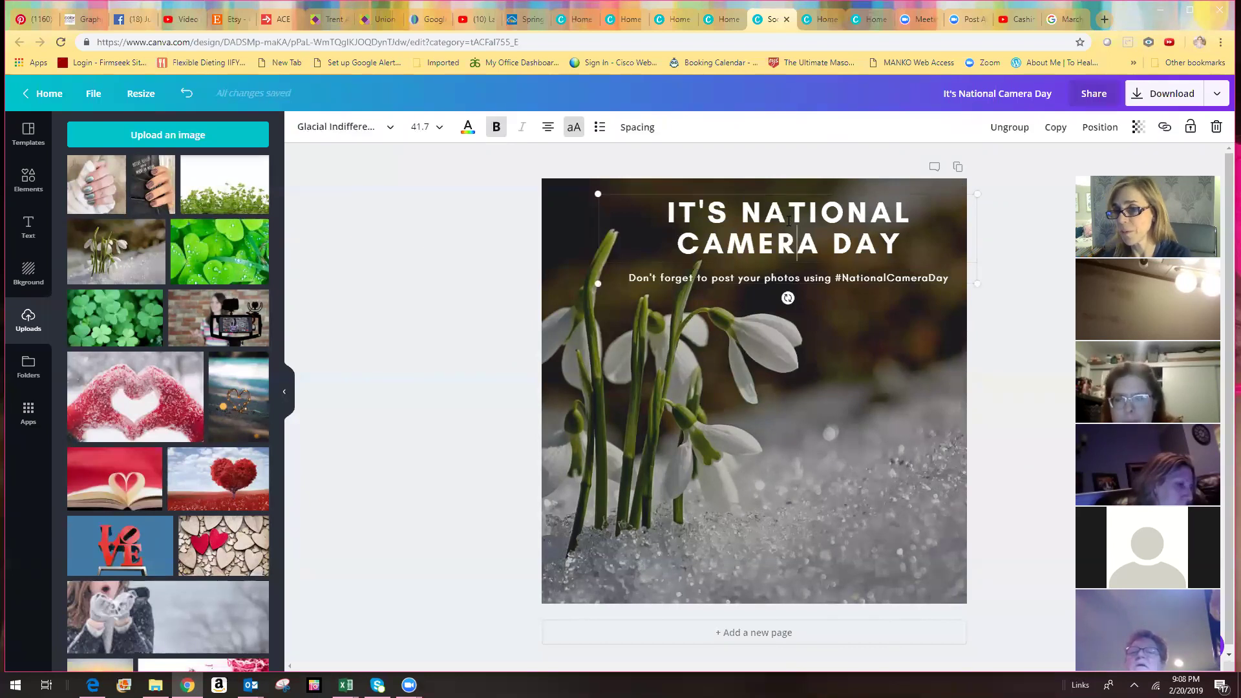
pyautogui.click(770, 194)
pyautogui.click(746, 192)
pyautogui.moveTo(743, 194); pyautogui.dragTo(731, 192)
pyautogui.click(721, 192)
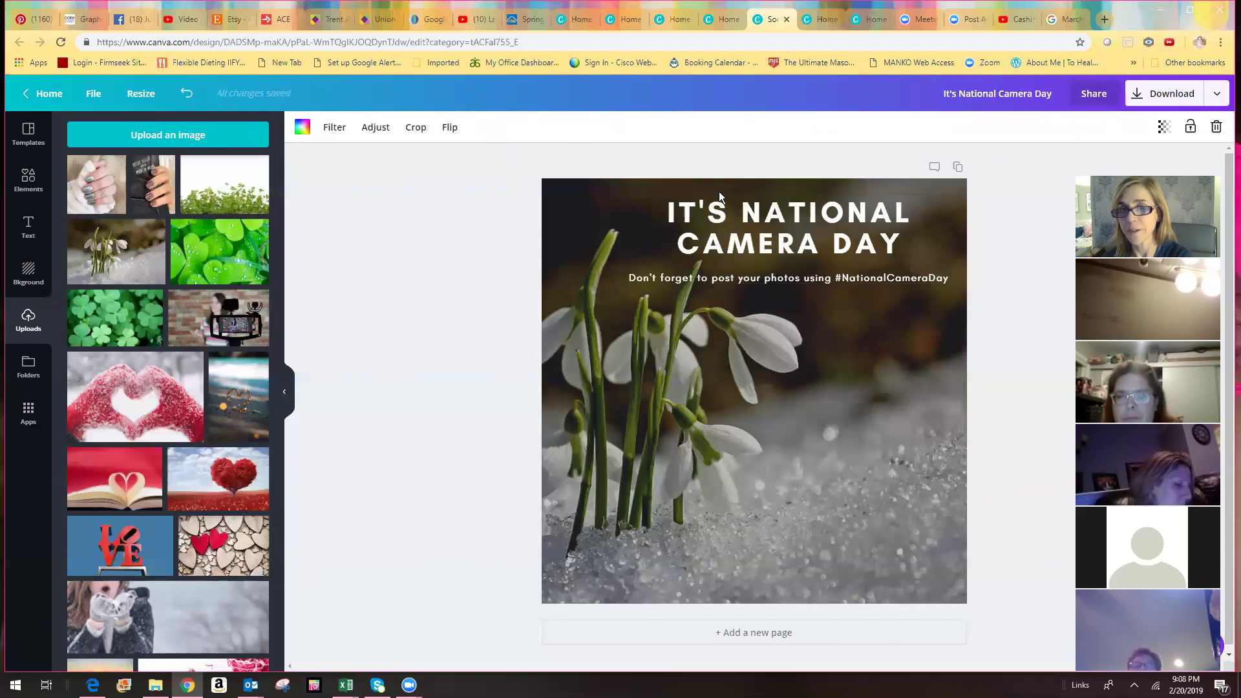
# - Nudge the grouped "It's National Camera Day" title and hashtag line, and ungroup them into separate text boxes
pyautogui.click(760, 195)
pyautogui.click(761, 191)
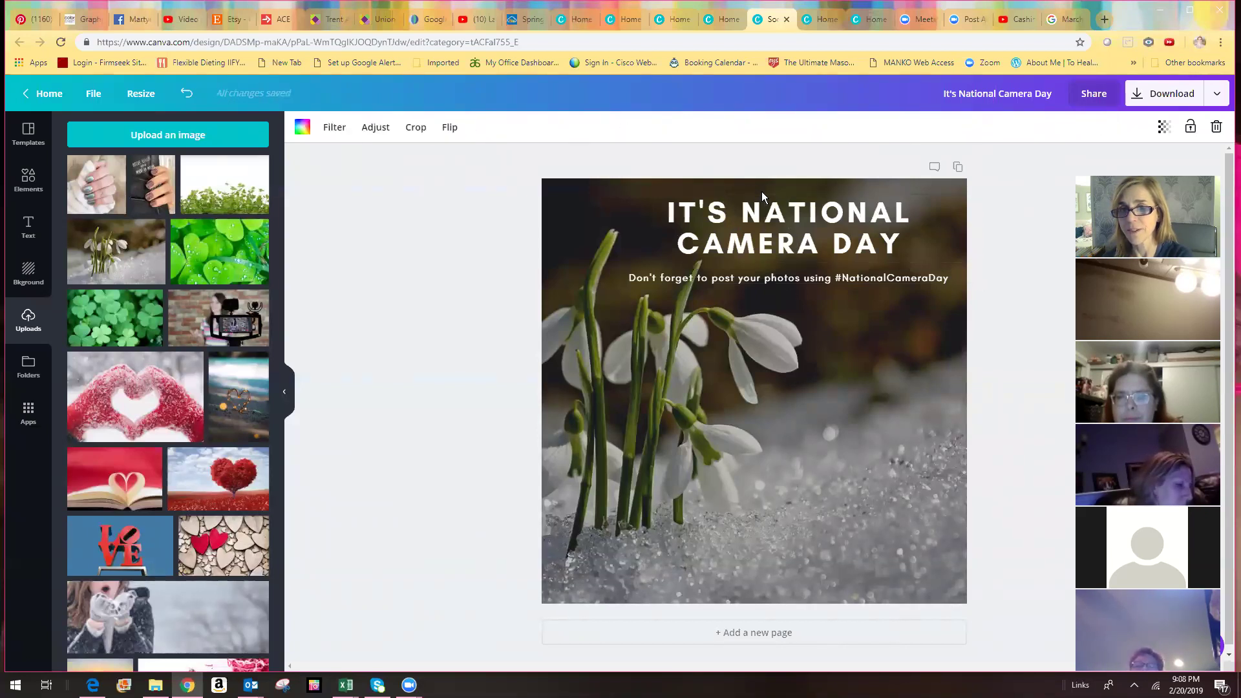
pyautogui.moveTo(770, 195)
pyautogui.mouseDown()
pyautogui.moveTo(790, 314)
pyautogui.moveTo(789, 517)
pyautogui.moveTo(781, 191)
pyautogui.moveTo(775, 249)
pyautogui.moveTo(771, 194)
pyautogui.mouseUp()
pyautogui.click(1013, 127)
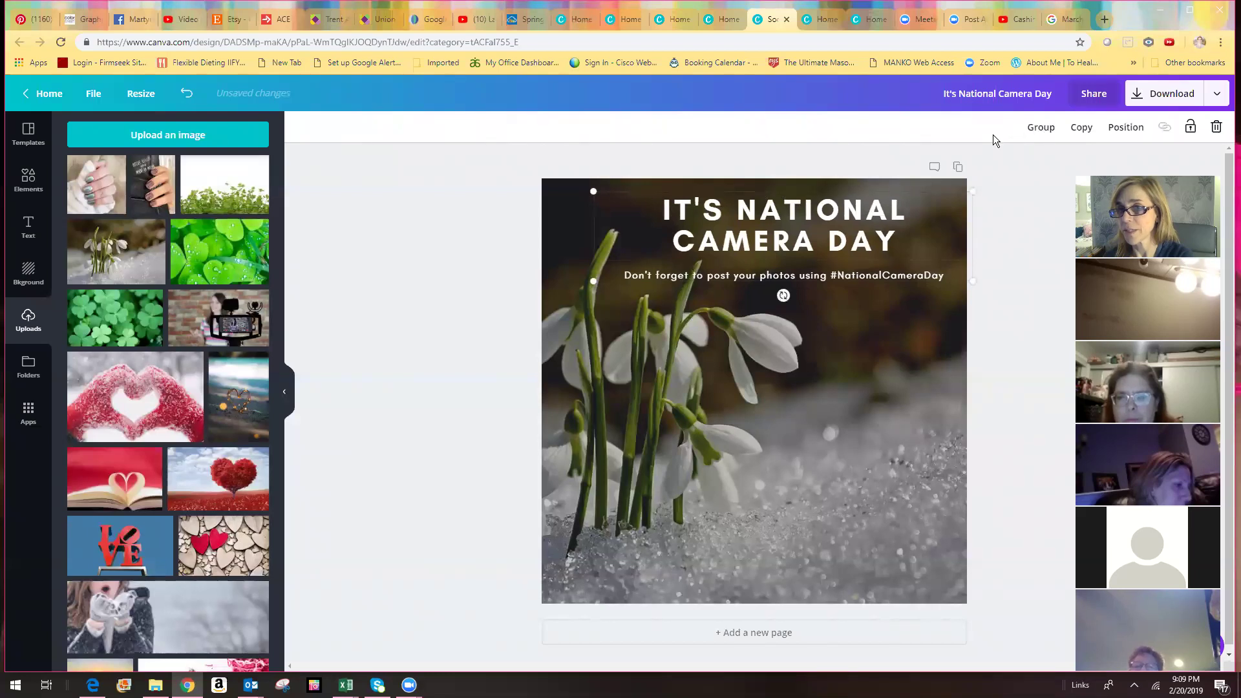
# - Shift the title to the right and move the hashtag line down to the bottom of the graphic
pyautogui.click(786, 229)
pyautogui.moveTo(775, 190); pyautogui.dragTo(802, 188)
pyautogui.click(767, 277)
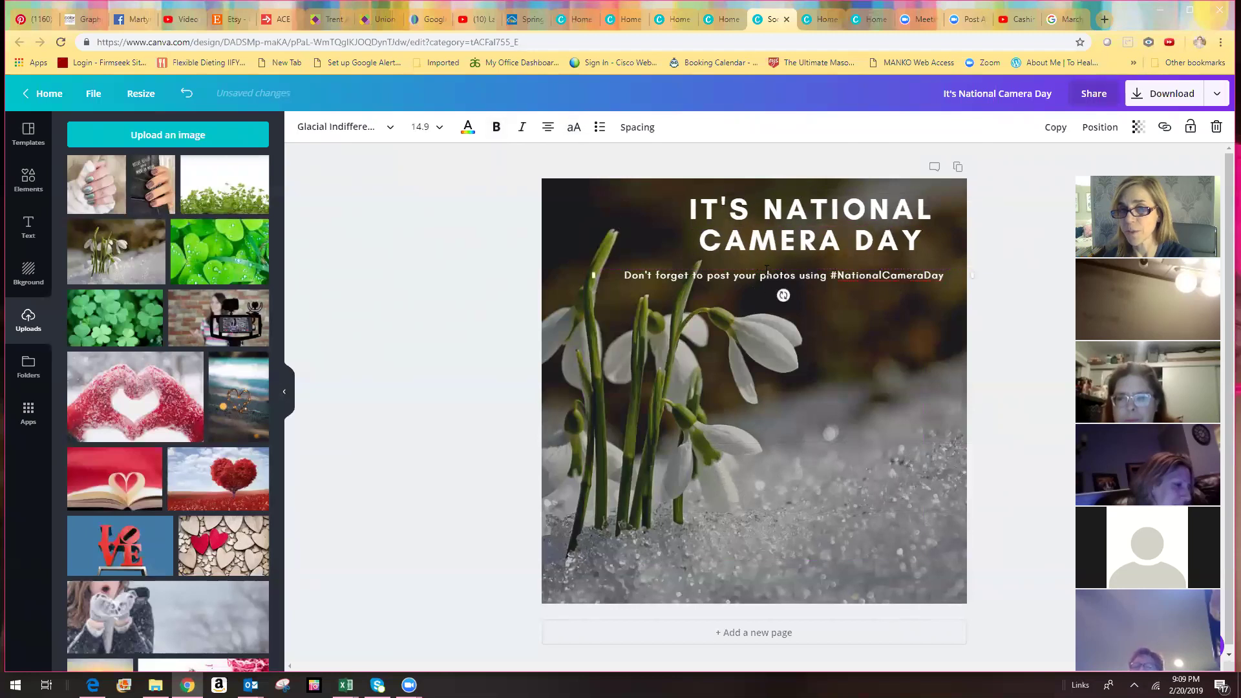
pyautogui.moveTo(764, 263); pyautogui.dragTo(765, 562)
pyautogui.click(809, 232)
pyautogui.moveTo(814, 188); pyautogui.dragTo(818, 197)
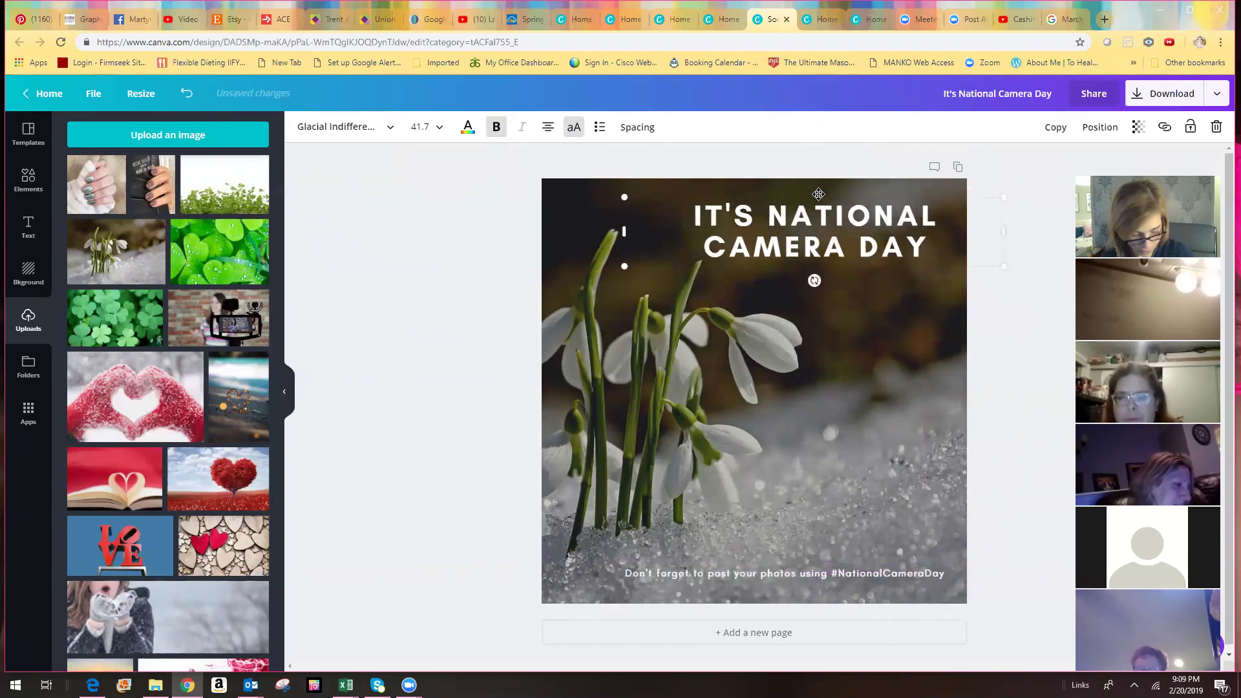
# - Replace the title text with "WELCOME TO THE TEAM!"
pyautogui.click(813, 217)
pyautogui.moveTo(688, 216); pyautogui.dragTo(934, 253)
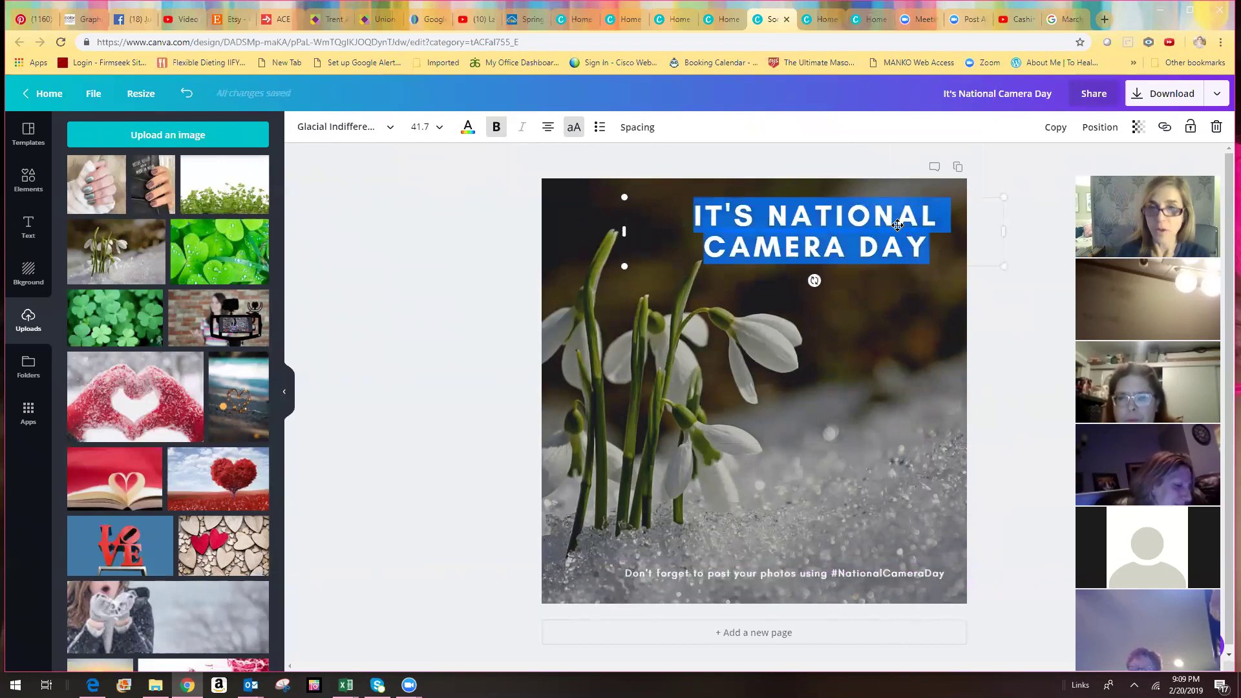
pyautogui.write('WE;C')
pyautogui.press('BackSpace')
pyautogui.write('CP')
pyautogui.press('BackSpace')
pyautogui.press('BackSpace')
pyautogui.press('BackSpace')
pyautogui.write('LCOME TO')
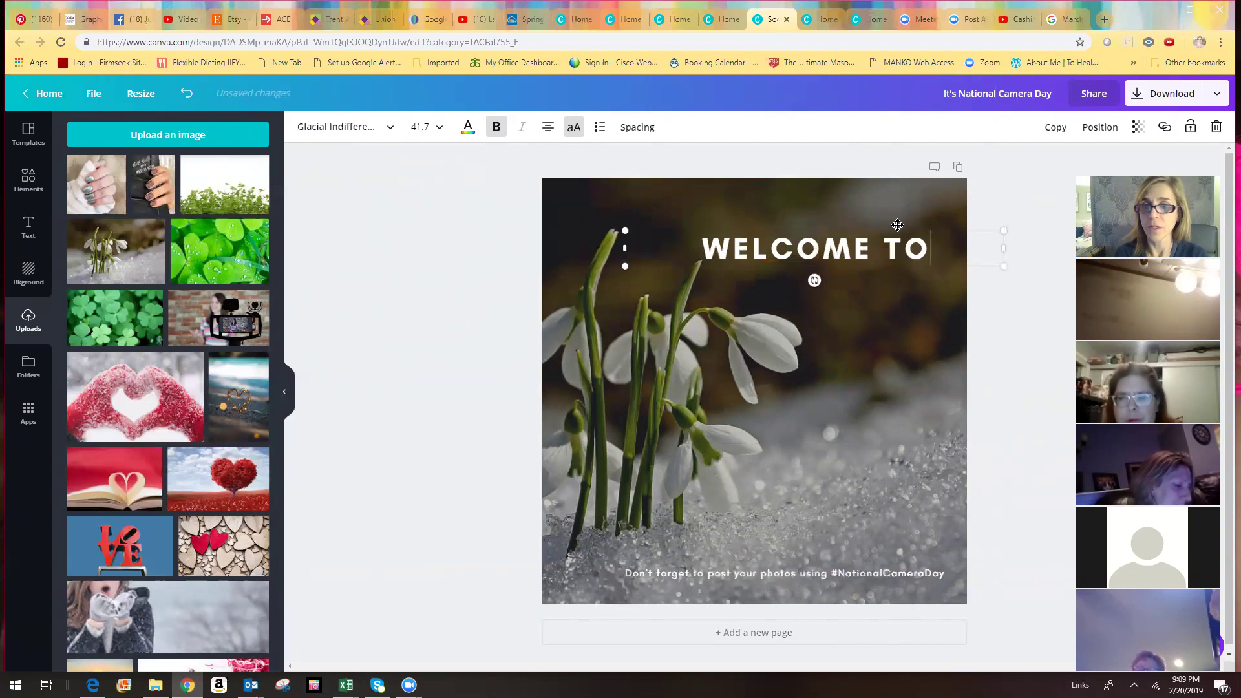
pyautogui.write(' THE TEAM!')
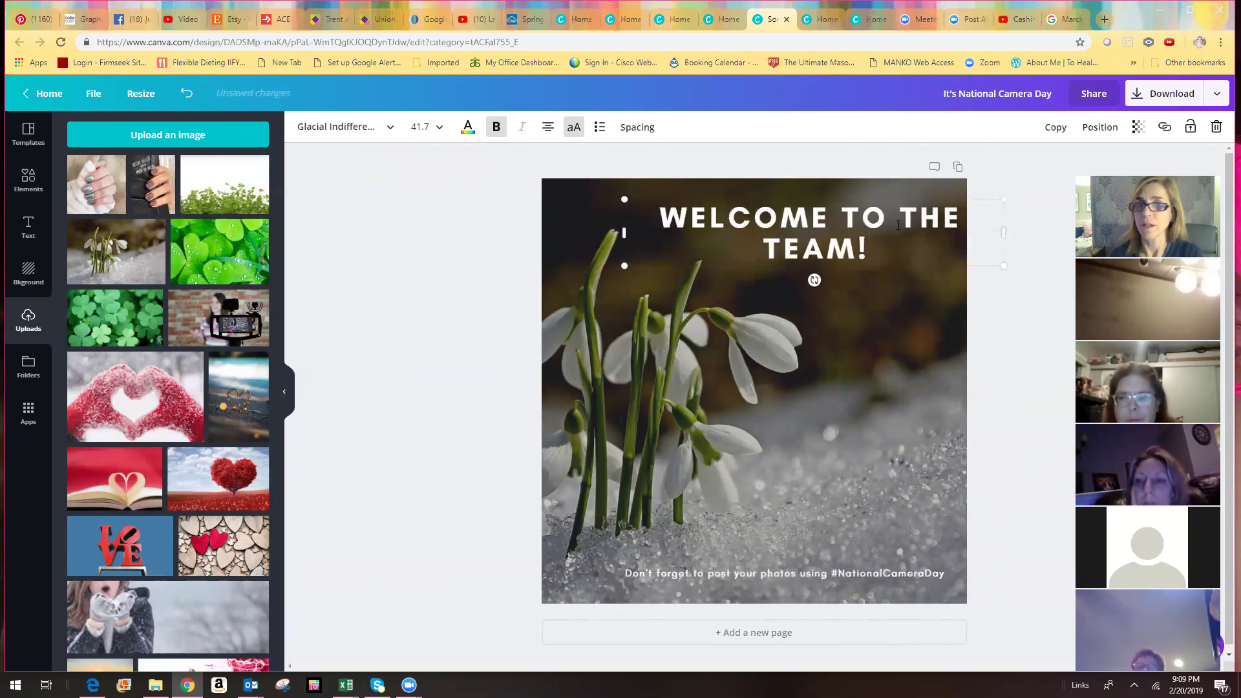
# - Narrow the heading's box so it wraps after "WELCOME TO", and right-align it in the graphic's upper-right corner
pyautogui.moveTo(1004, 233); pyautogui.dragTo(870, 231)
pyautogui.moveTo(781, 198); pyautogui.dragTo(848, 200)
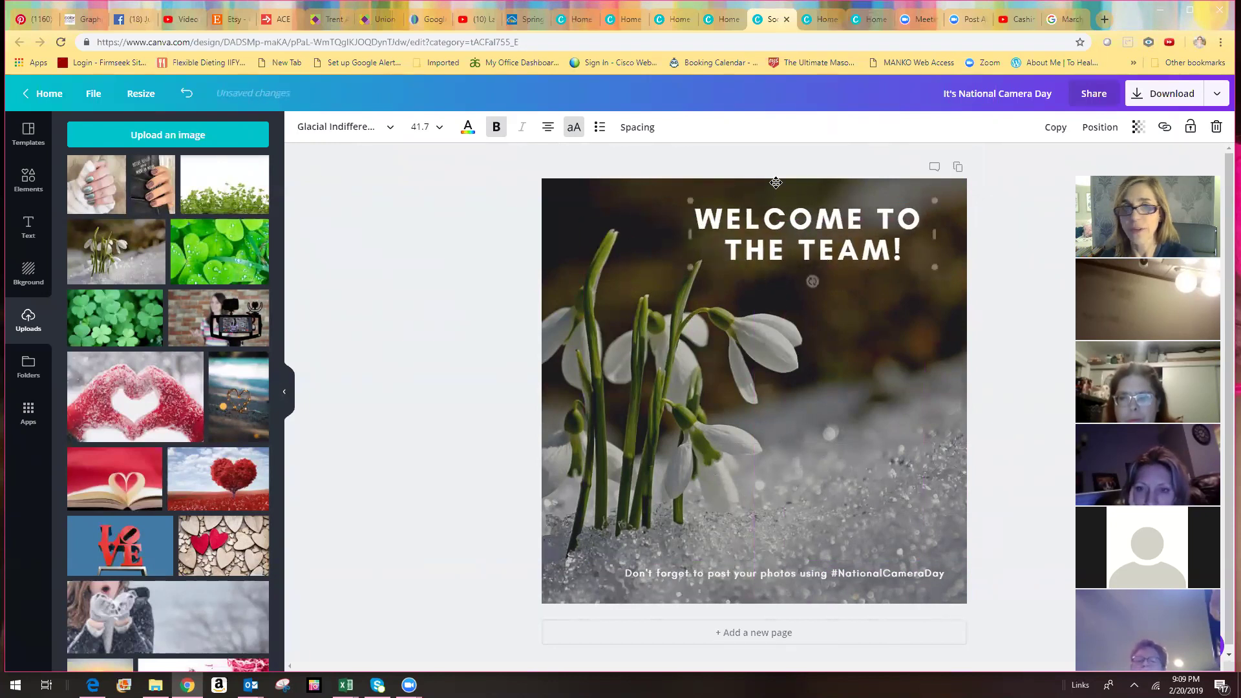
pyautogui.click(552, 129)
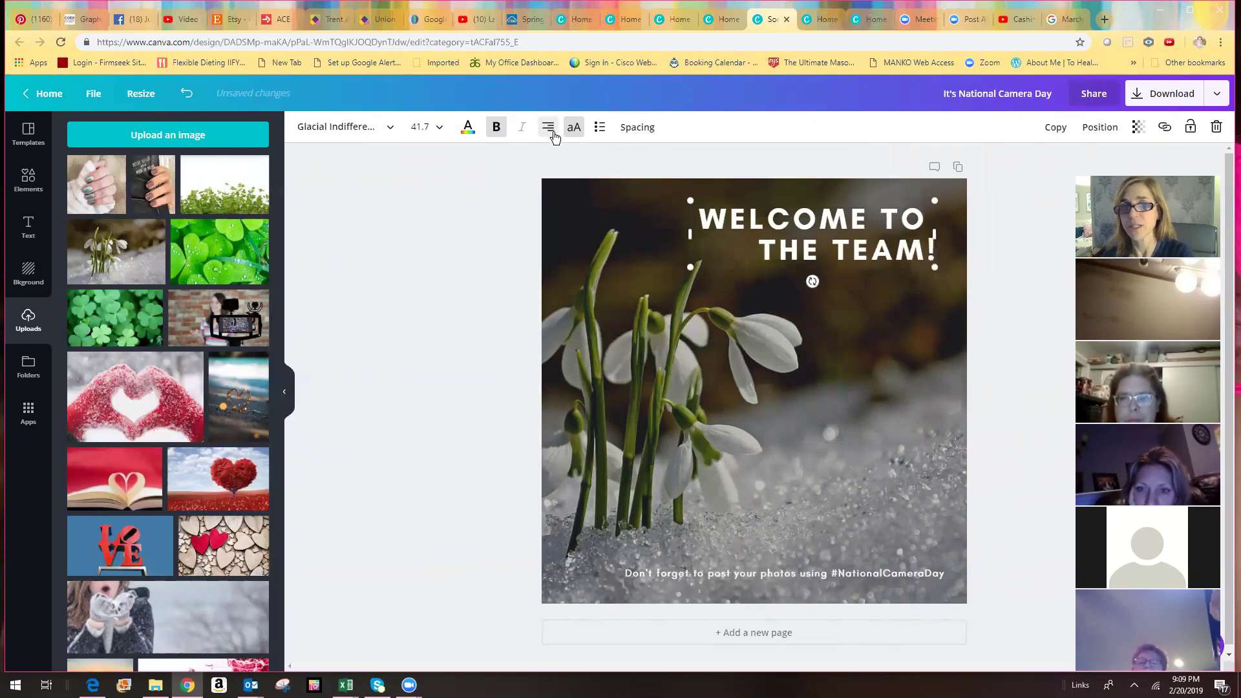
pyautogui.click(551, 129)
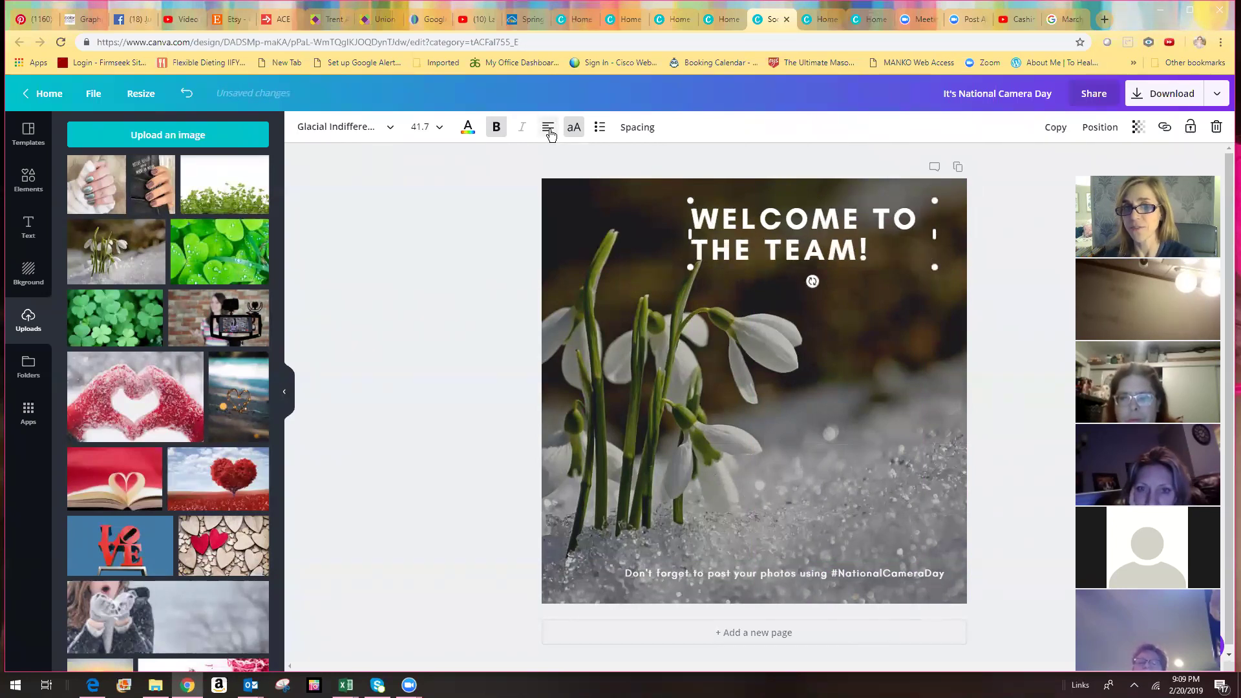
pyautogui.click(548, 128)
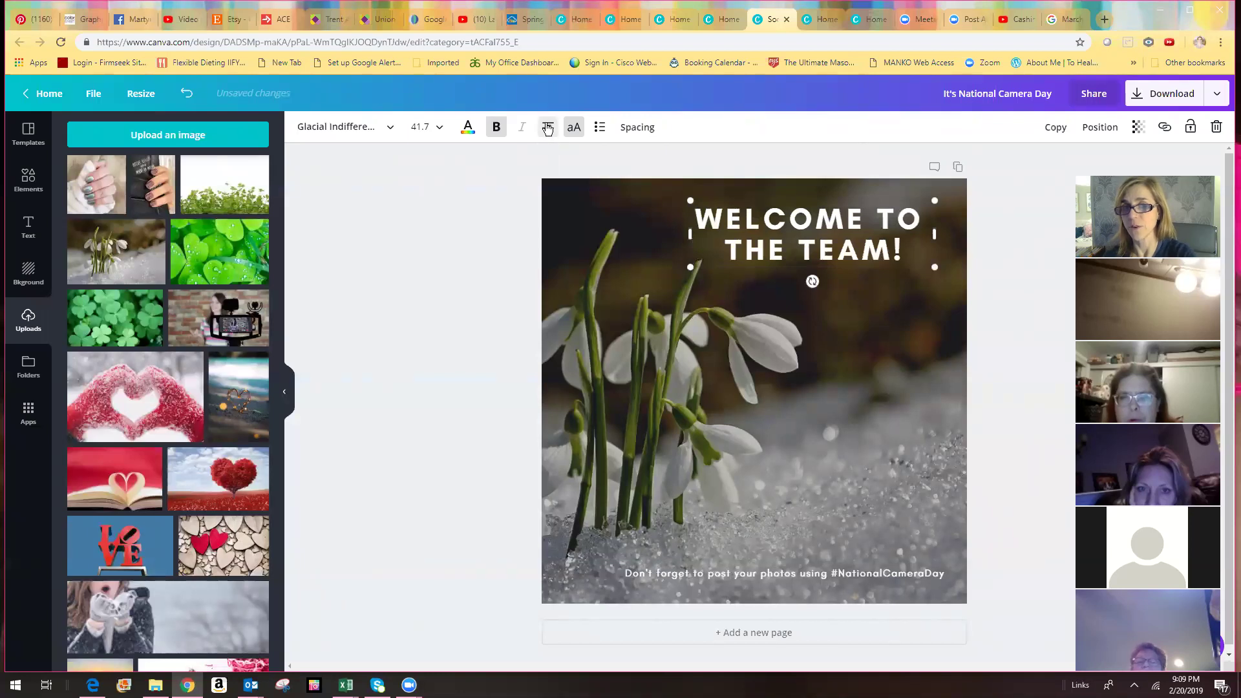
pyautogui.click(549, 132)
pyautogui.click(549, 132)
pyautogui.click(549, 133)
pyautogui.click(549, 132)
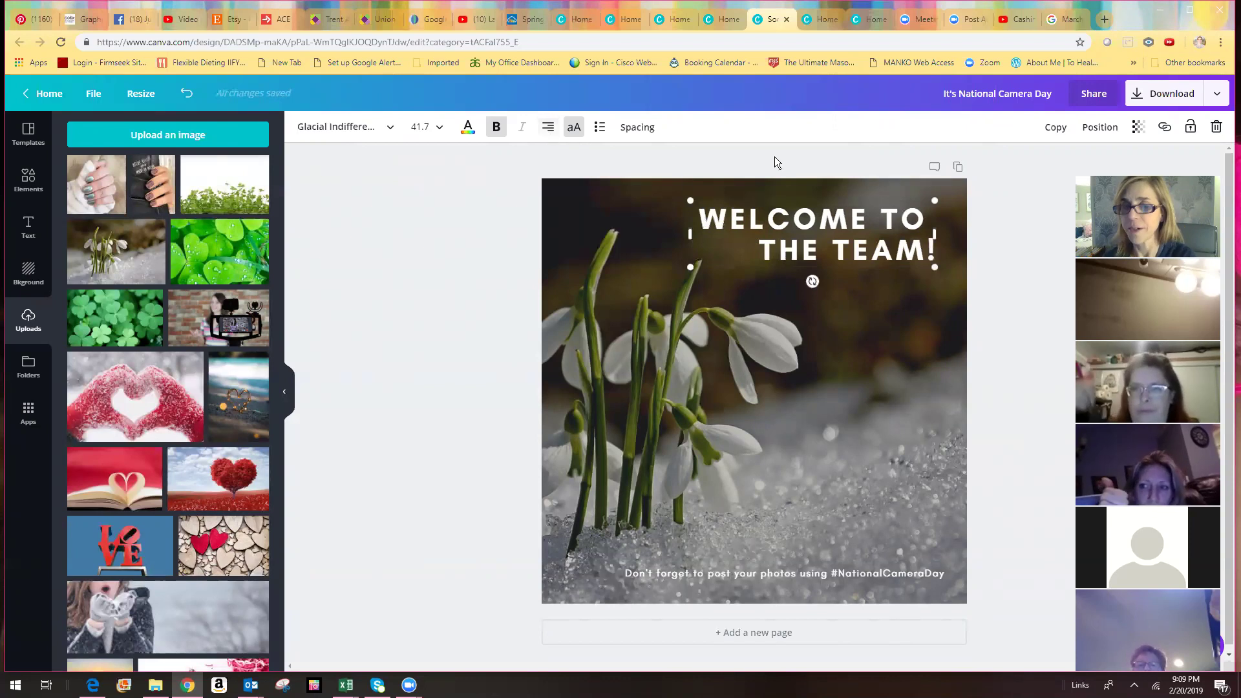
pyautogui.moveTo(776, 196); pyautogui.dragTo(785, 197)
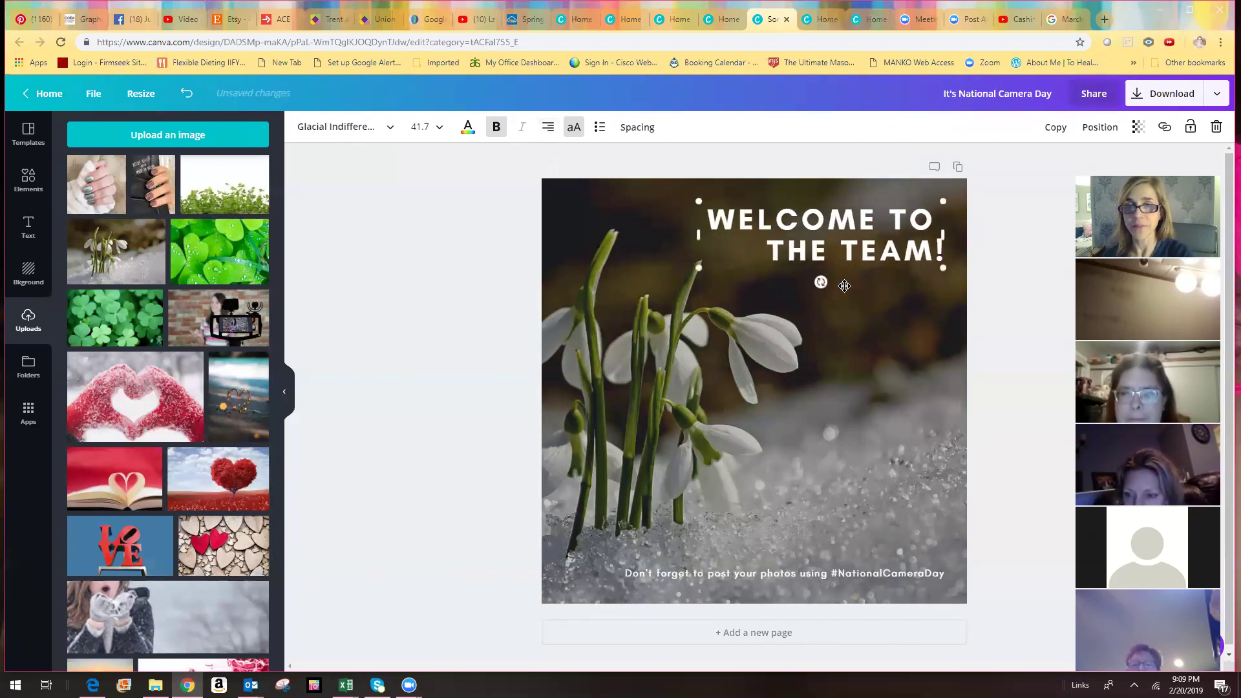
pyautogui.click(1017, 288)
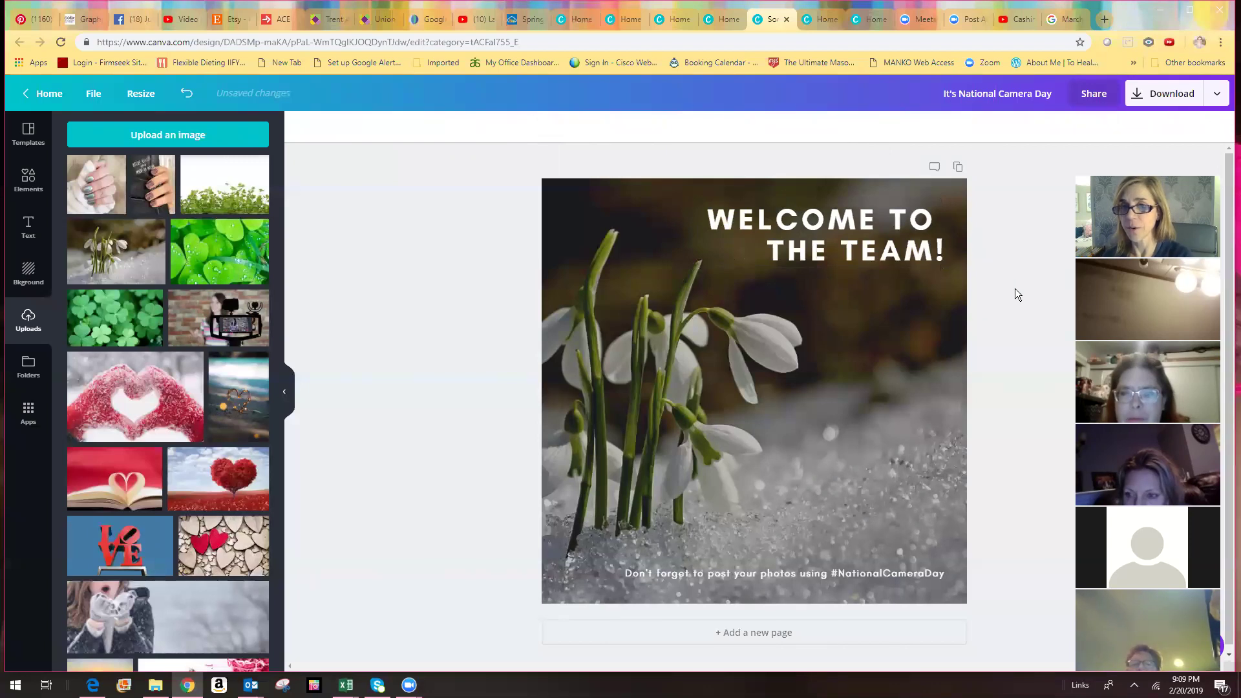
# - Replace the hashtag line at the bottom of the graphic with "No matter where the journey takes you, enjoy the adventure!"
pyautogui.click(820, 567)
pyautogui.moveTo(803, 566); pyautogui.dragTo(801, 574)
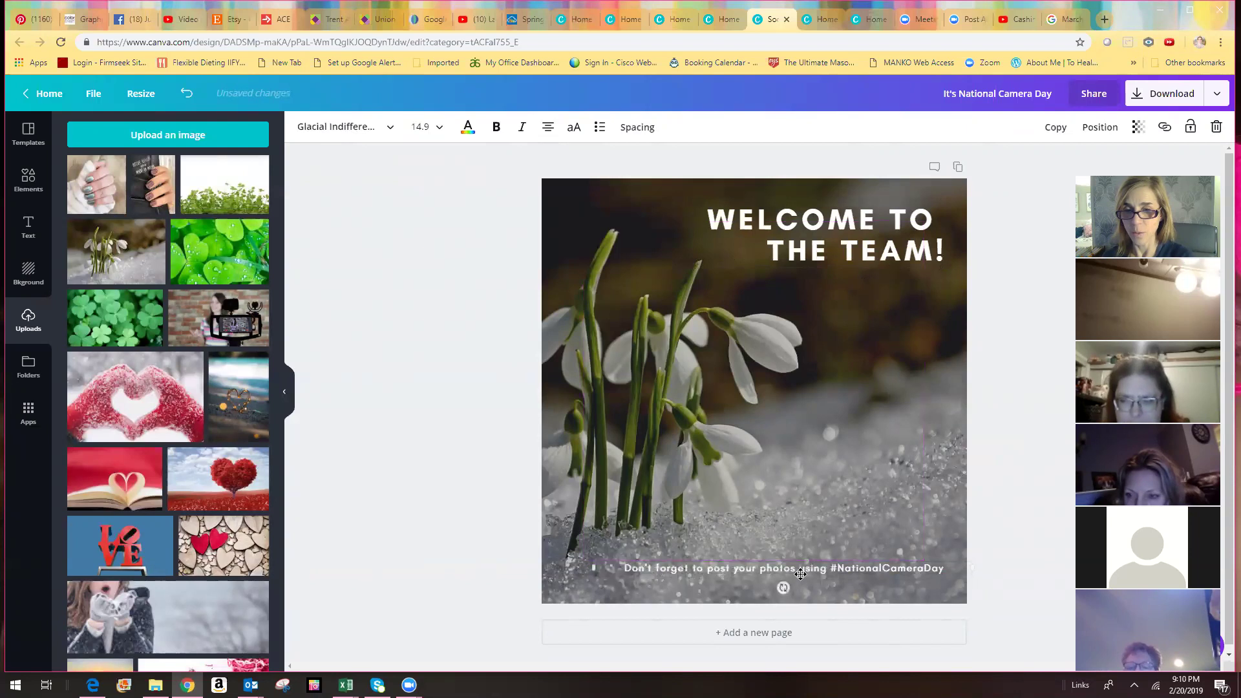
pyautogui.moveTo(626, 569); pyautogui.dragTo(934, 574)
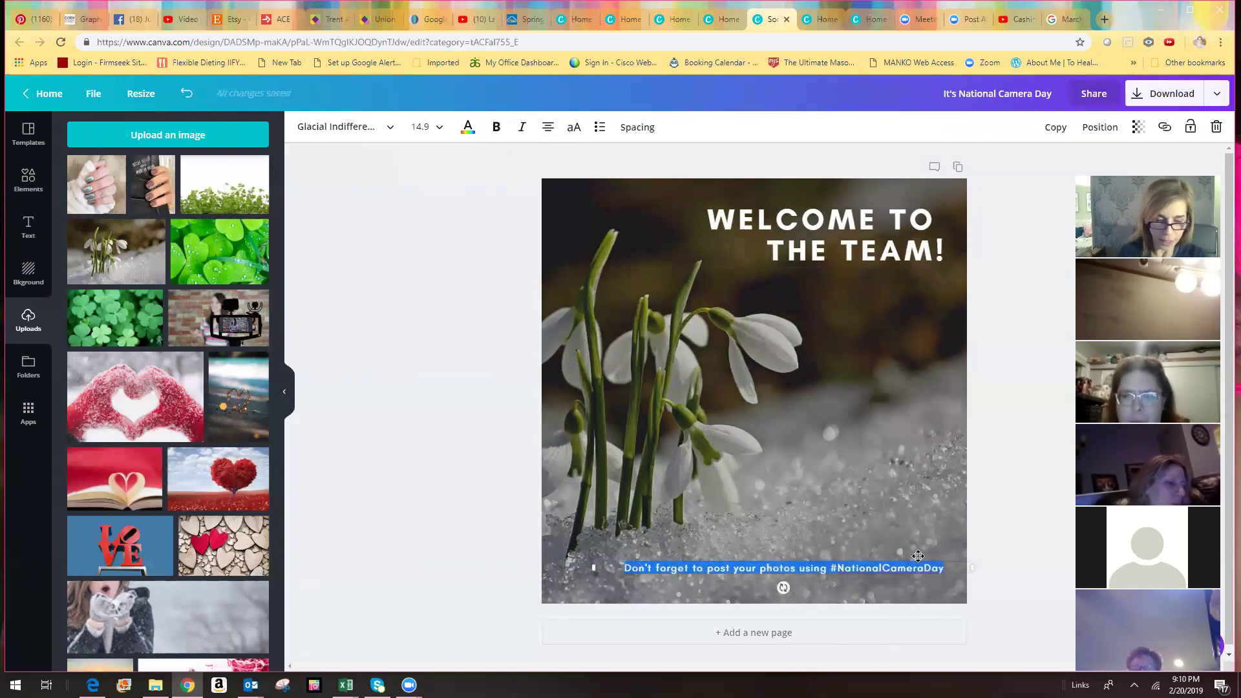
pyautogui.write('No matter')
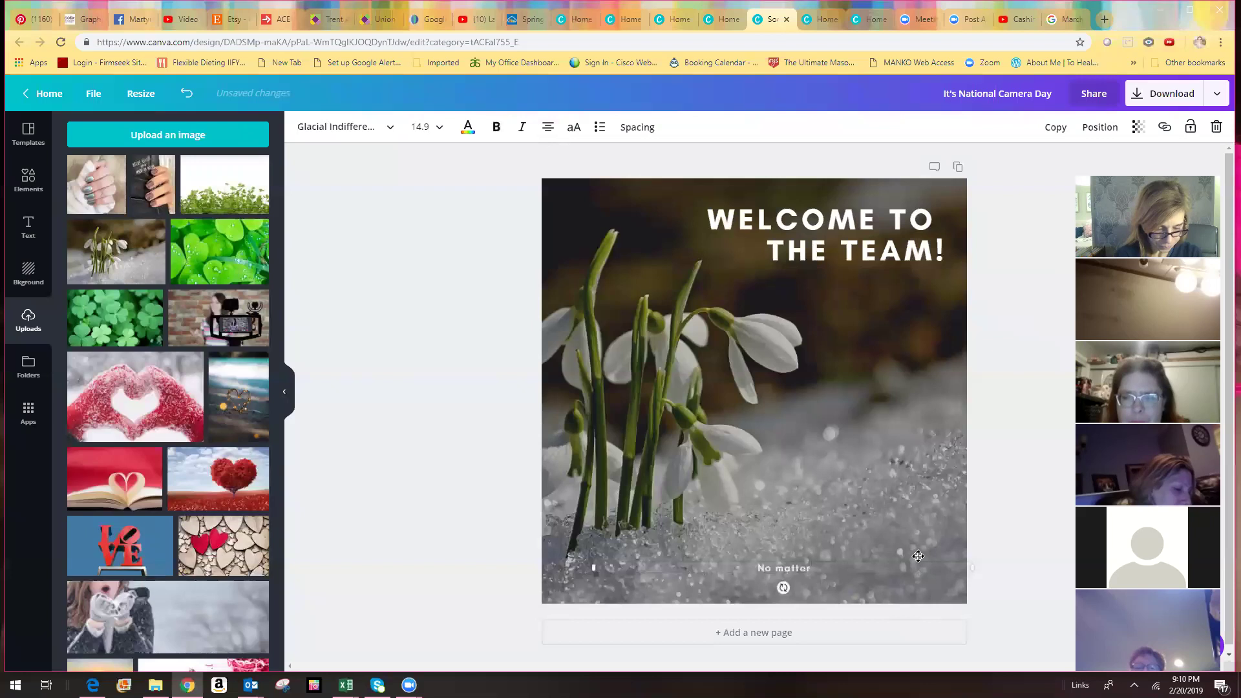
pyautogui.write(' where the ho')
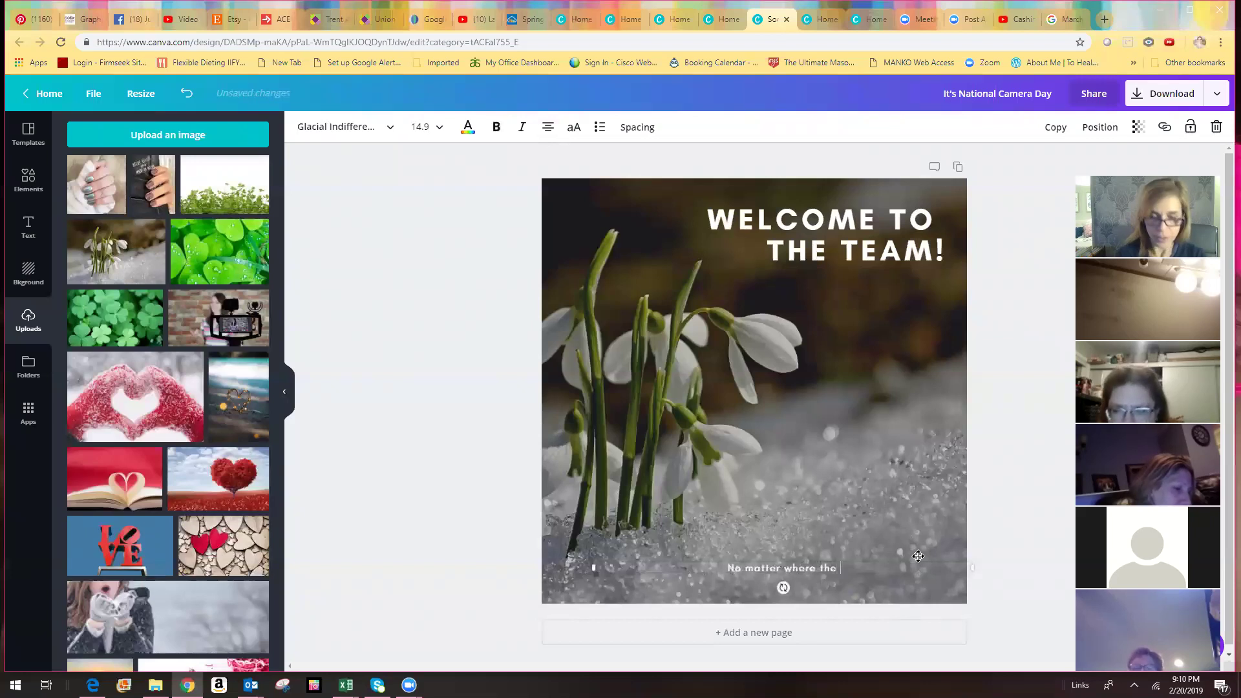
pyautogui.press('BackSpace')
pyautogui.press('BackSpace')
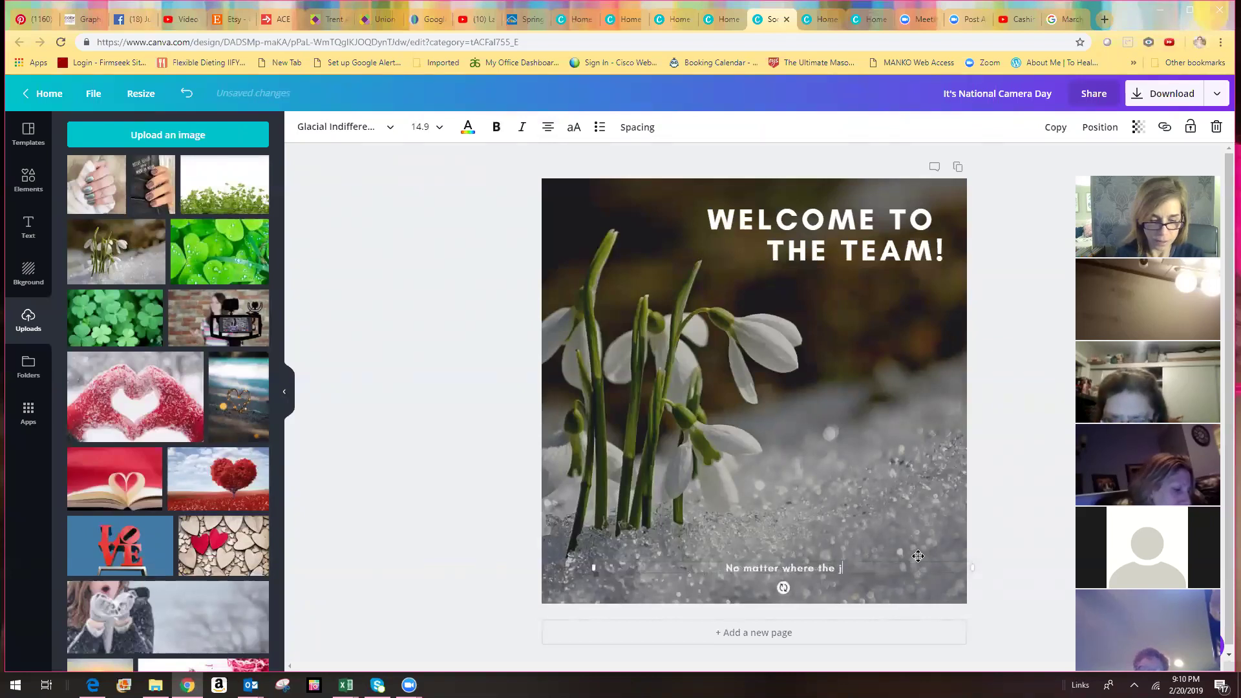
pyautogui.write('juorney')
pyautogui.press('BackSpace')
pyautogui.press('BackSpace')
pyautogui.press('BackSpace')
pyautogui.press('BackSpace')
pyautogui.press('BackSpace')
pyautogui.press('BackSpace')
pyautogui.write('o')
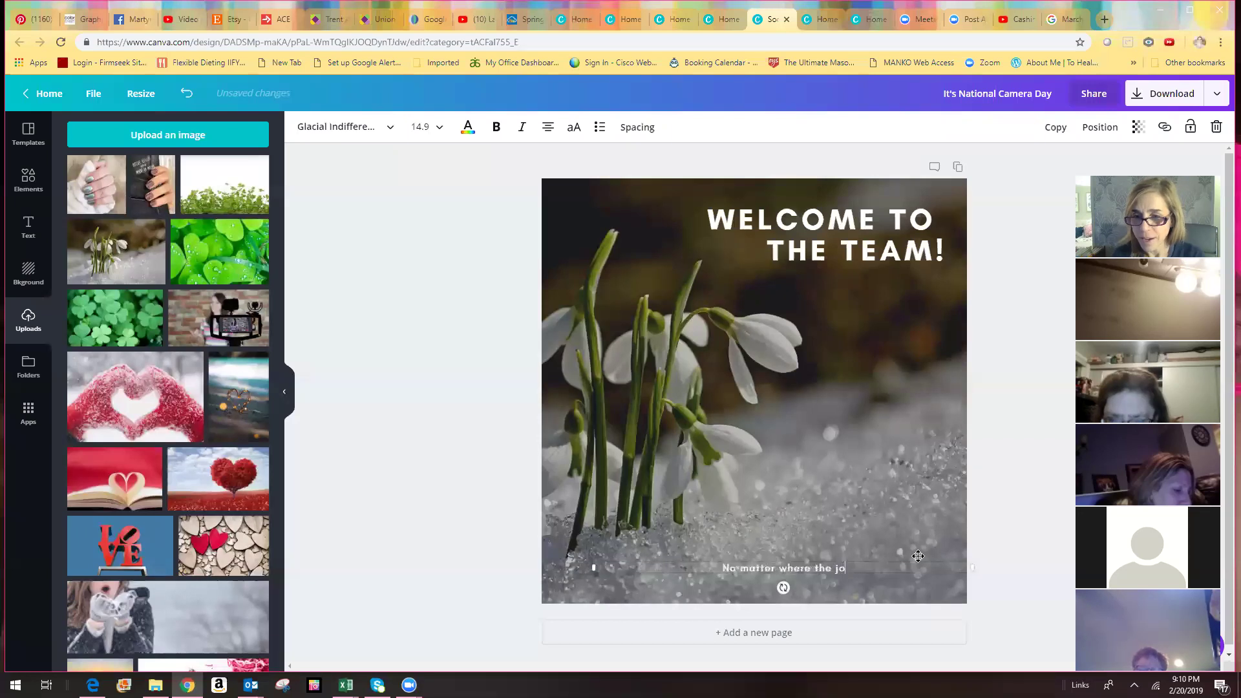
pyautogui.write('urney ')
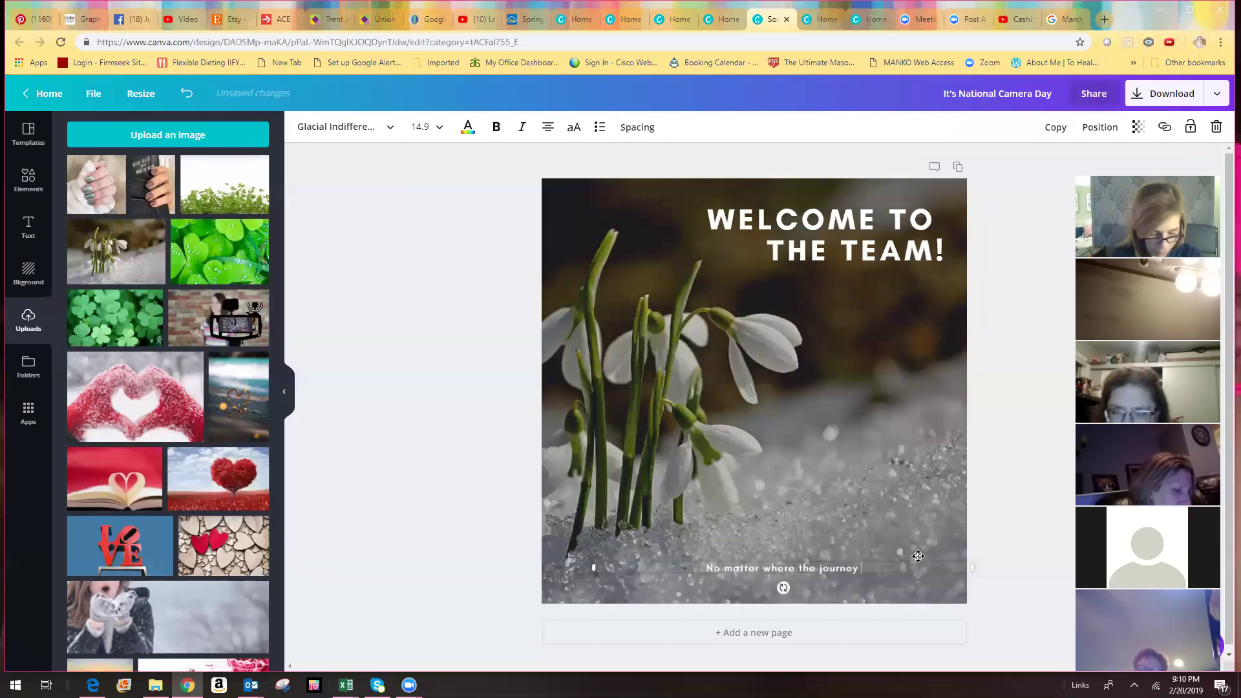
pyautogui.write('t')
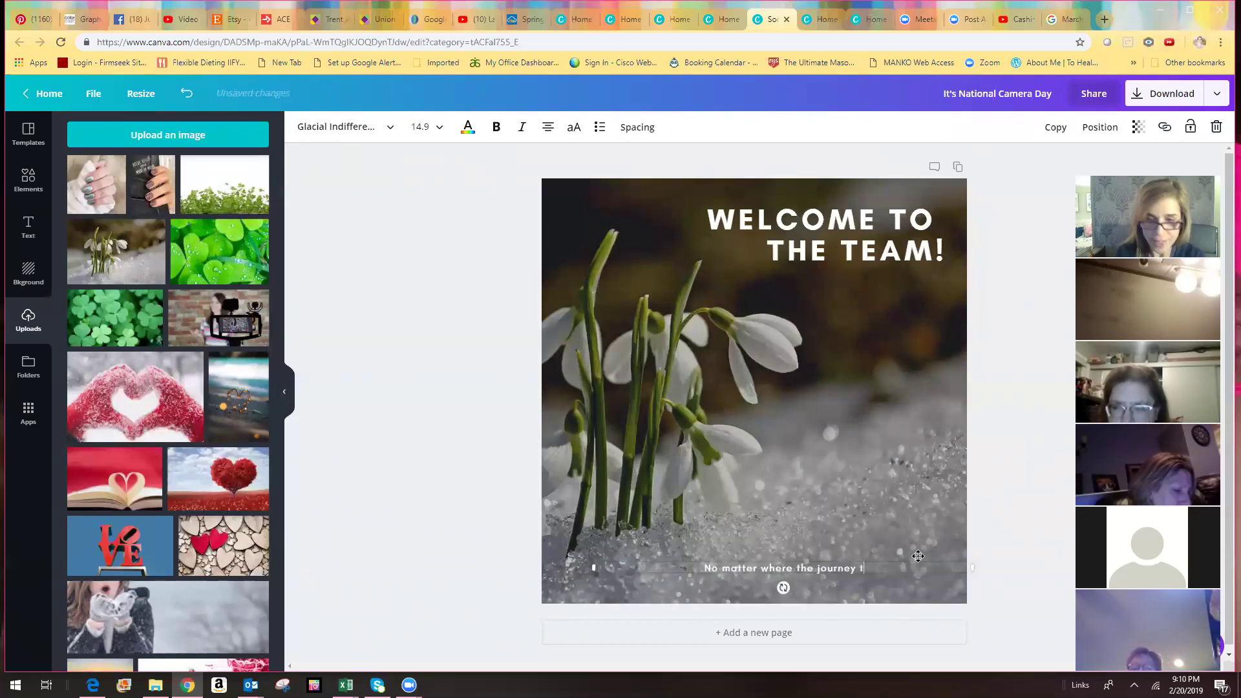
pyautogui.write('akes you, t')
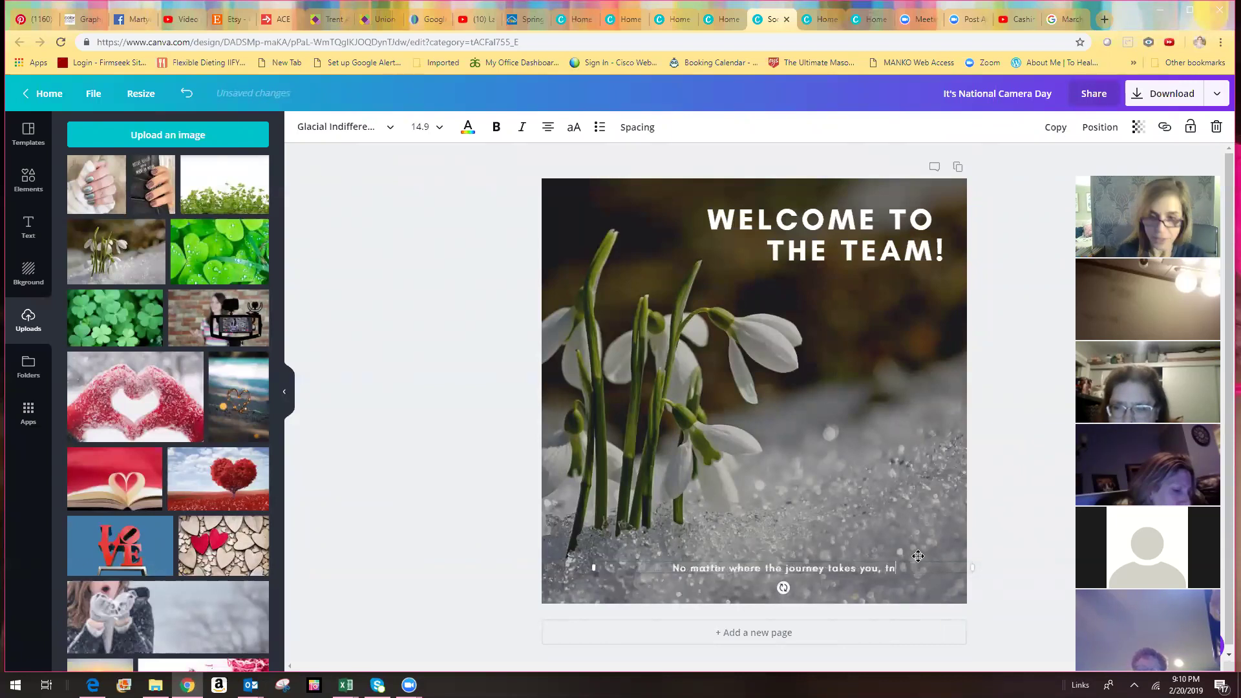
pyautogui.press('BackSpace')
pyautogui.write('e')
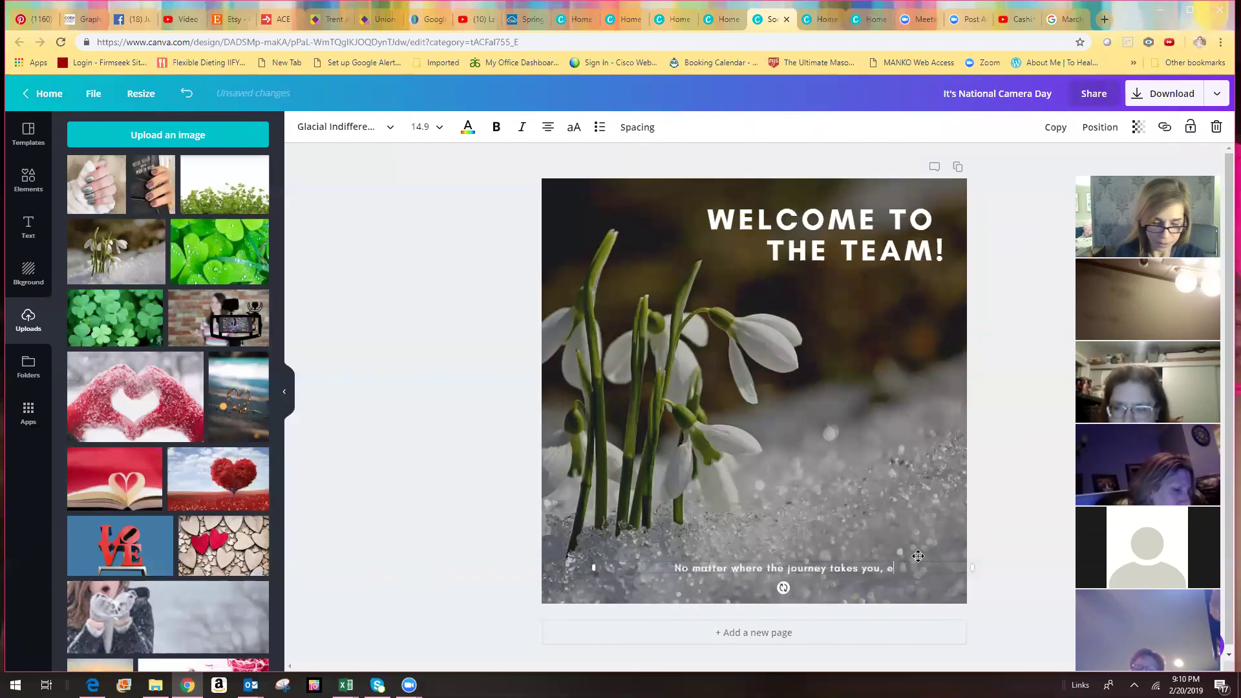
pyautogui.write('njoy the advent')
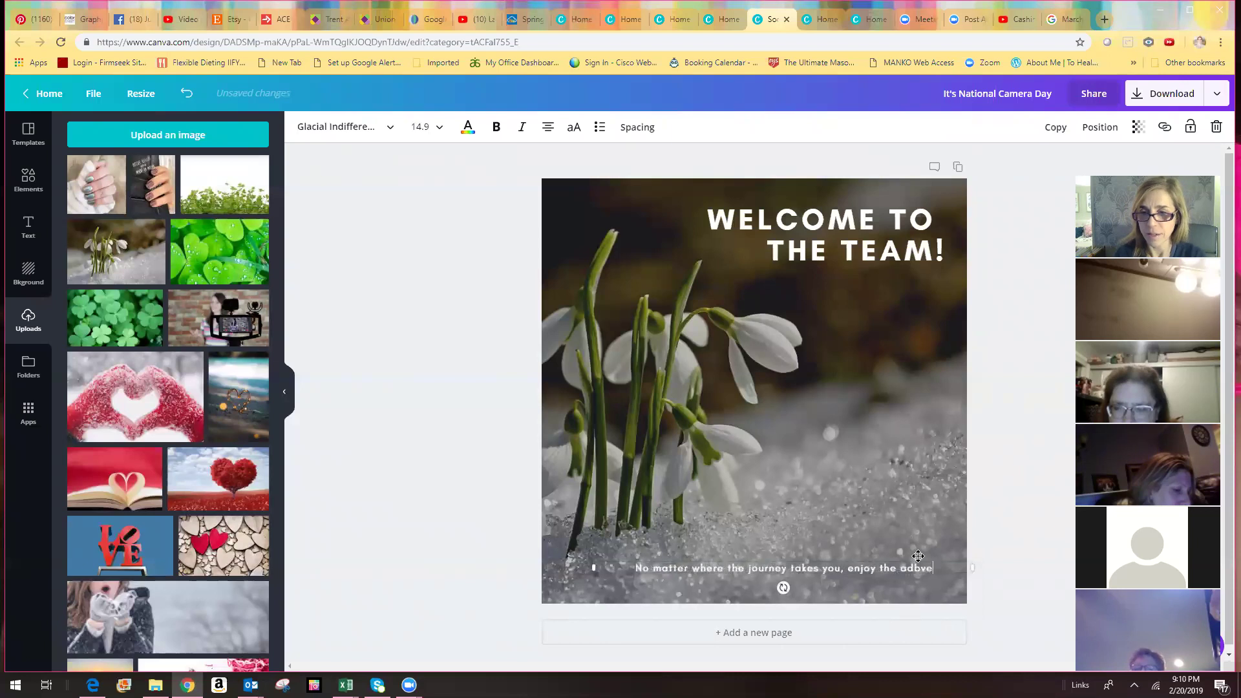
pyautogui.write('ure!')
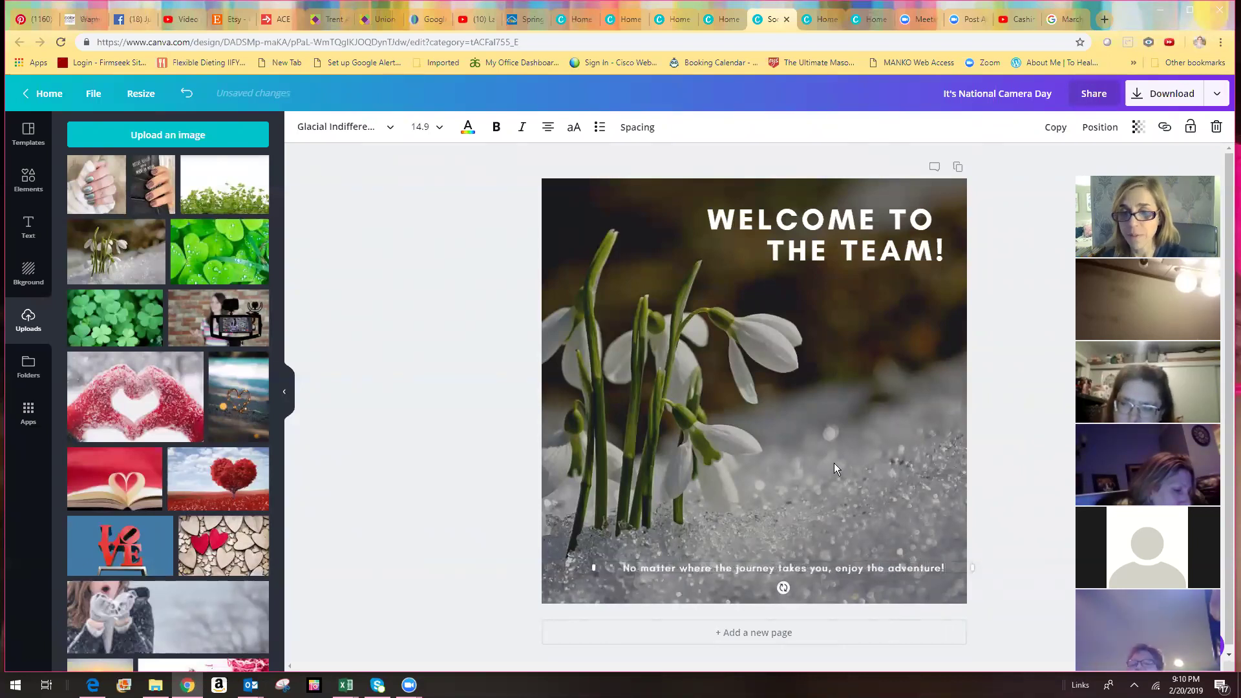
# - Set the font size of the "No matter where the journey takes you" line to 18
pyautogui.click(690, 595)
pyautogui.click(711, 566)
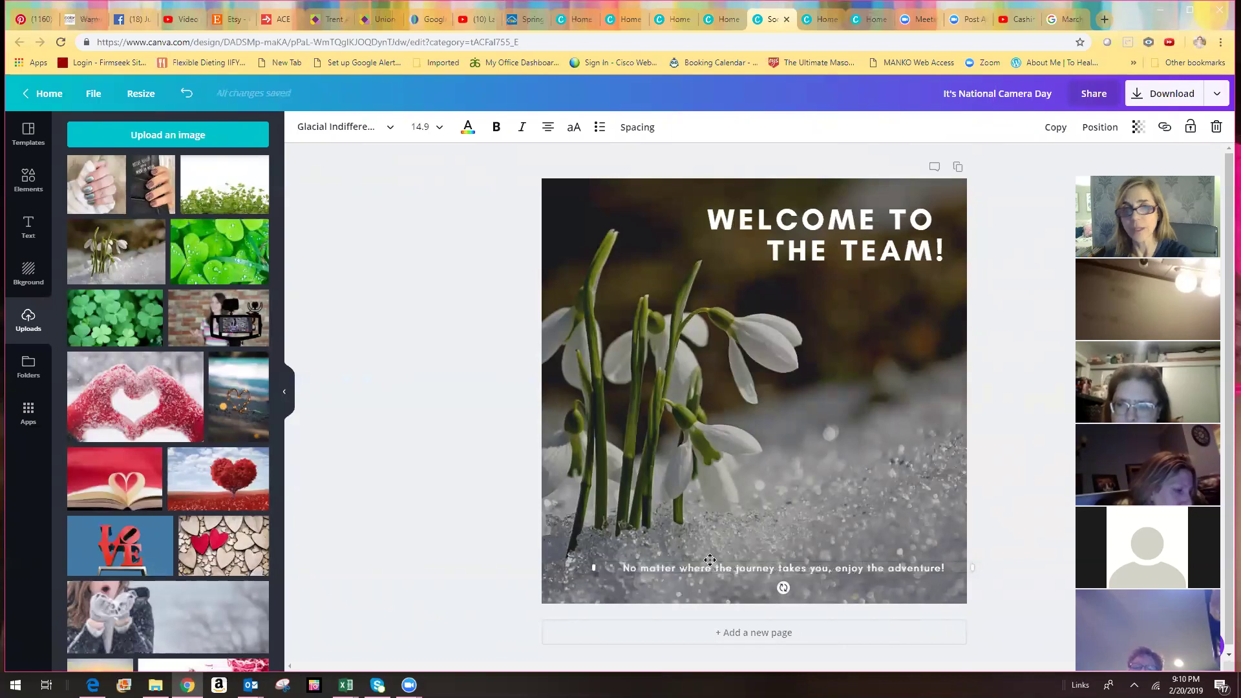
pyautogui.click(439, 128)
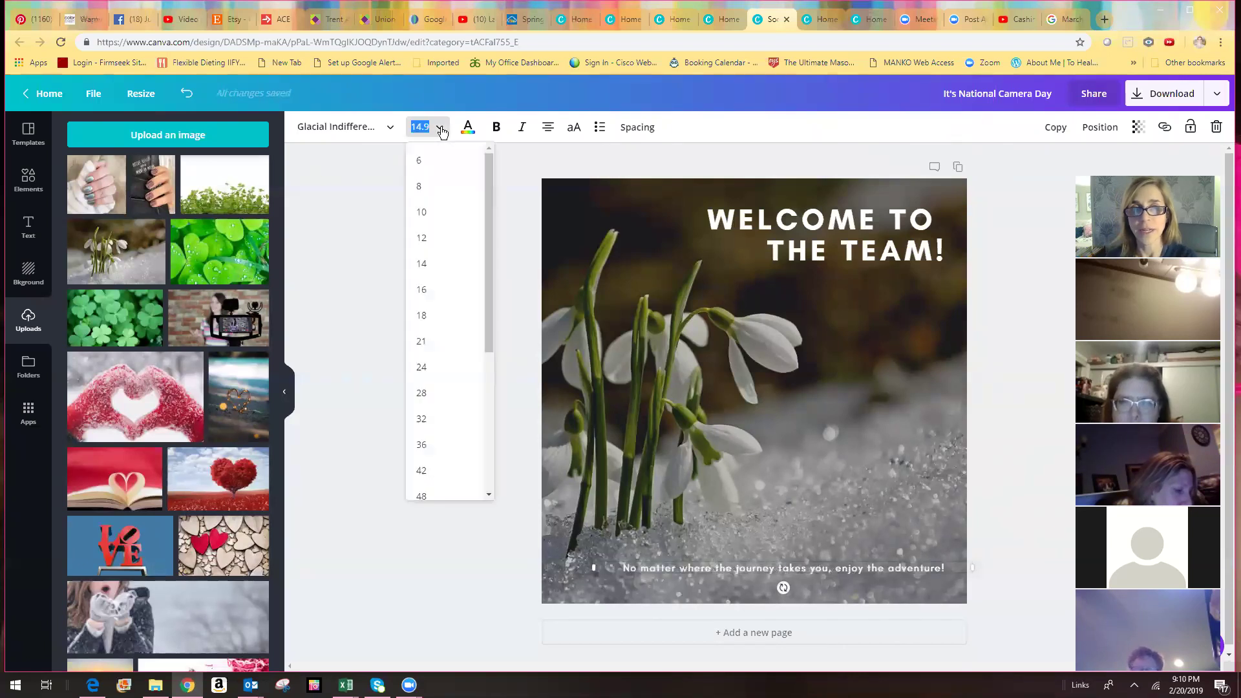
pyautogui.click(428, 318)
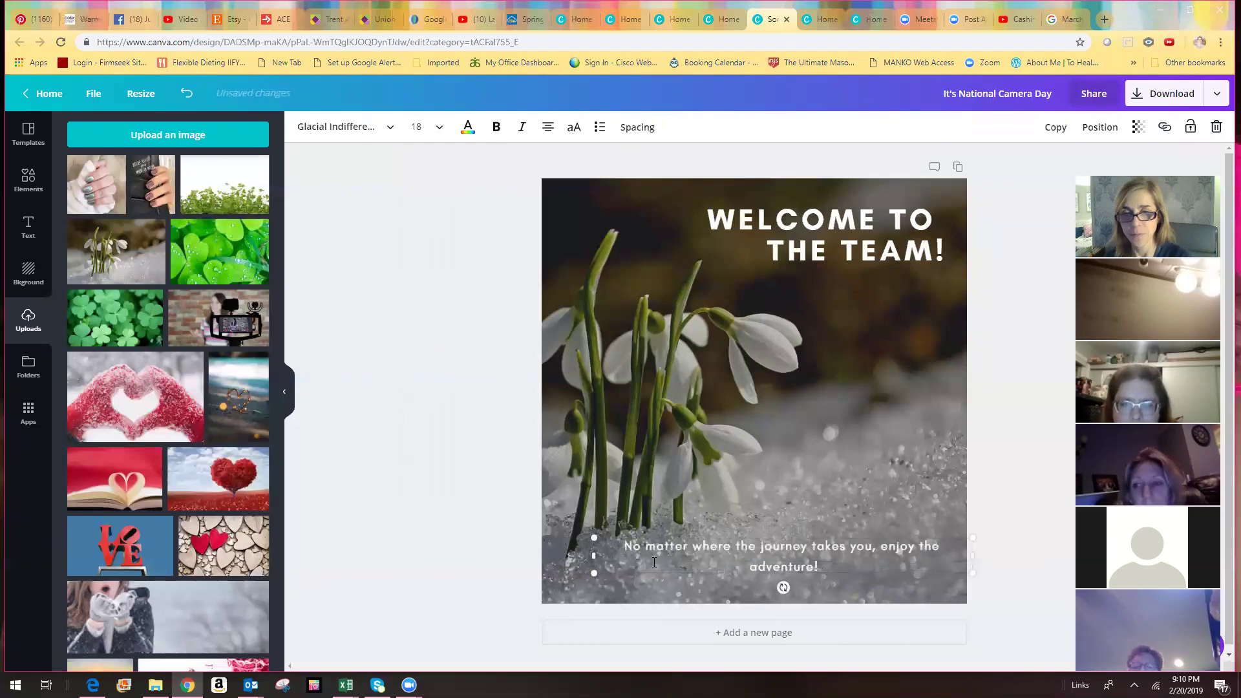
# - Narrow the journey quote's box to wrap after "takes", and right-align it in the graphic's lower-right corner beneath the heading
pyautogui.moveTo(593, 556); pyautogui.dragTo(719, 557)
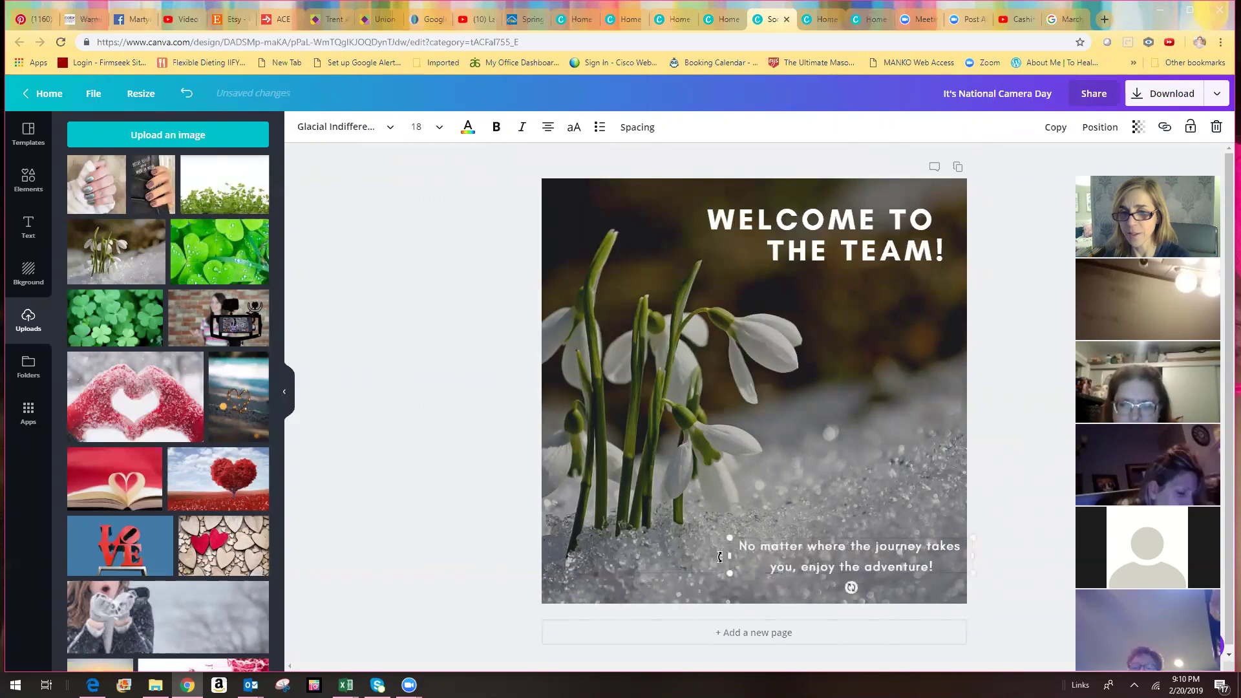
pyautogui.moveTo(800, 534); pyautogui.dragTo(782, 540)
pyautogui.click(548, 128)
pyautogui.moveTo(806, 542); pyautogui.dragTo(799, 542)
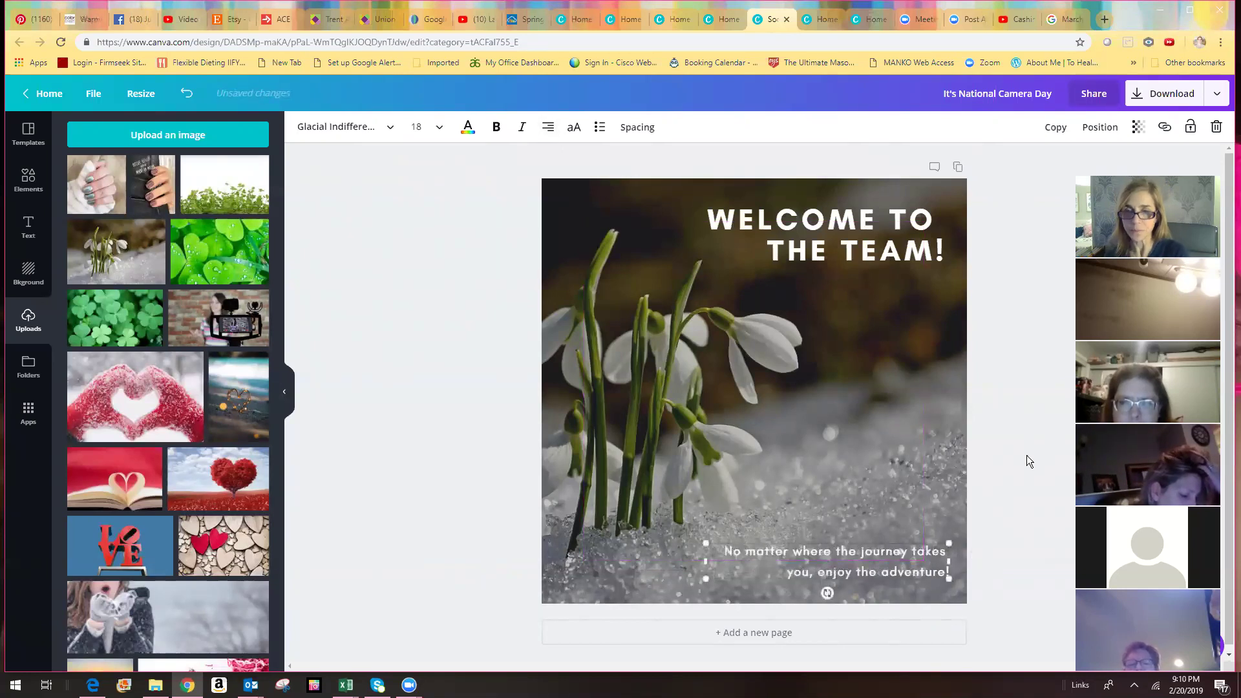
pyautogui.click(1027, 455)
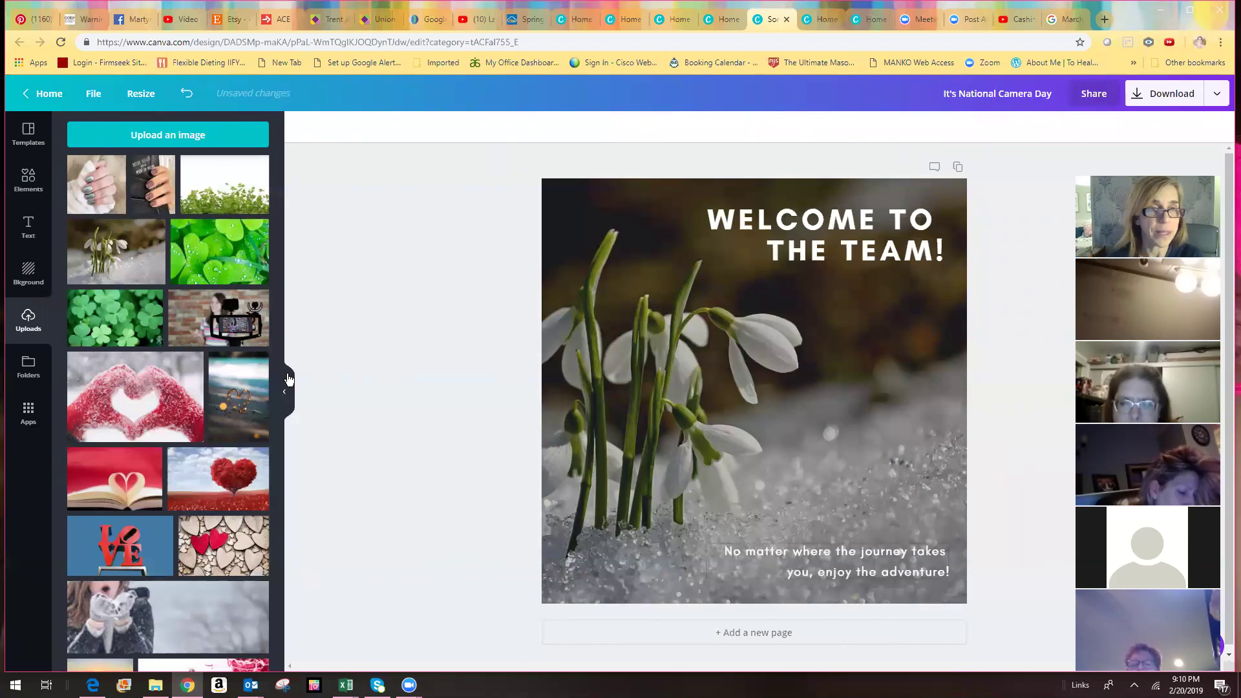
# - Add the rainbow-coloured True Brilliance logo with the transparent background from the uploaded images to the graphic
pyautogui.moveTo(278, 222); pyautogui.dragTo(276, 538)
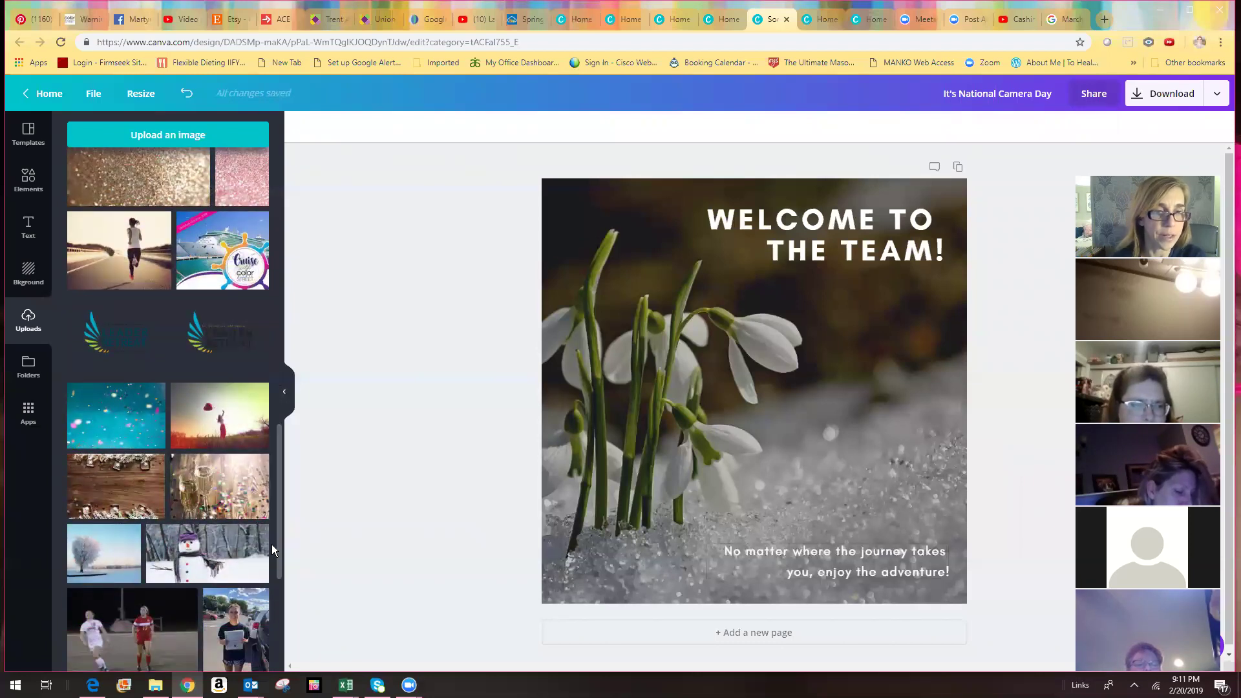
pyautogui.scroll(-3, 276, 582)
pyautogui.scroll(-3, 274, 611)
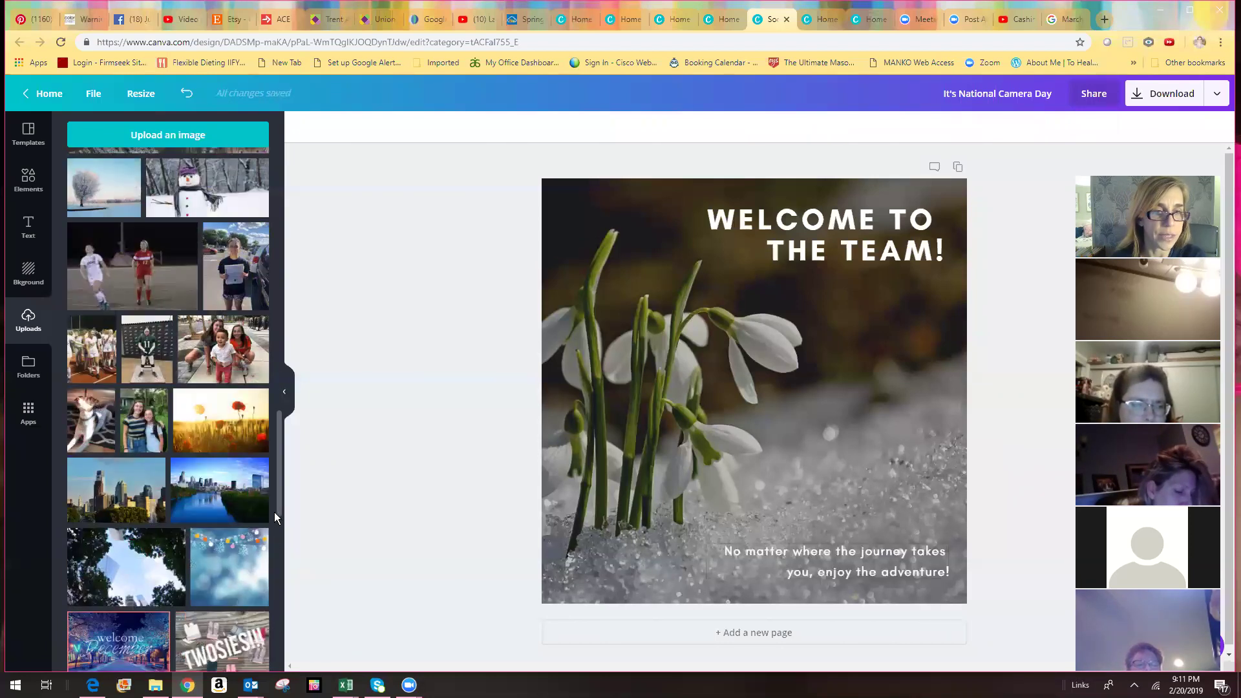
pyautogui.moveTo(279, 499); pyautogui.dragTo(276, 618)
pyautogui.scroll(-1, 272, 542)
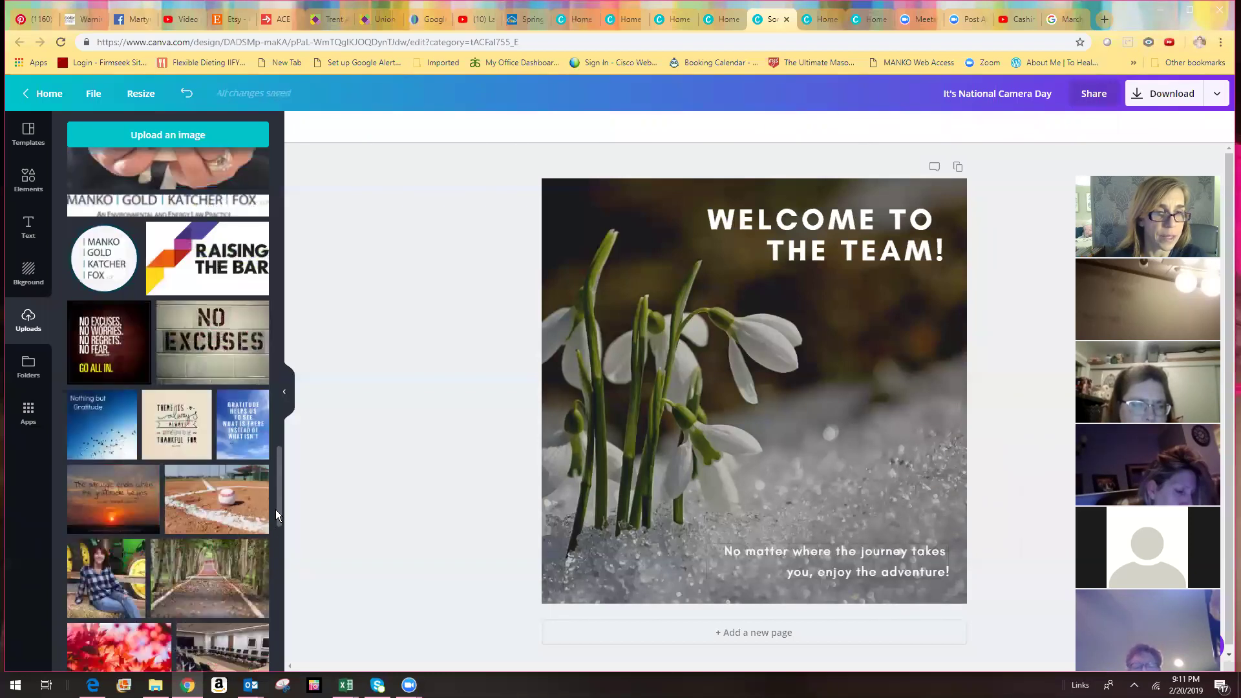
pyautogui.moveTo(280, 511); pyautogui.dragTo(277, 559)
pyautogui.scroll(-10, 276, 559)
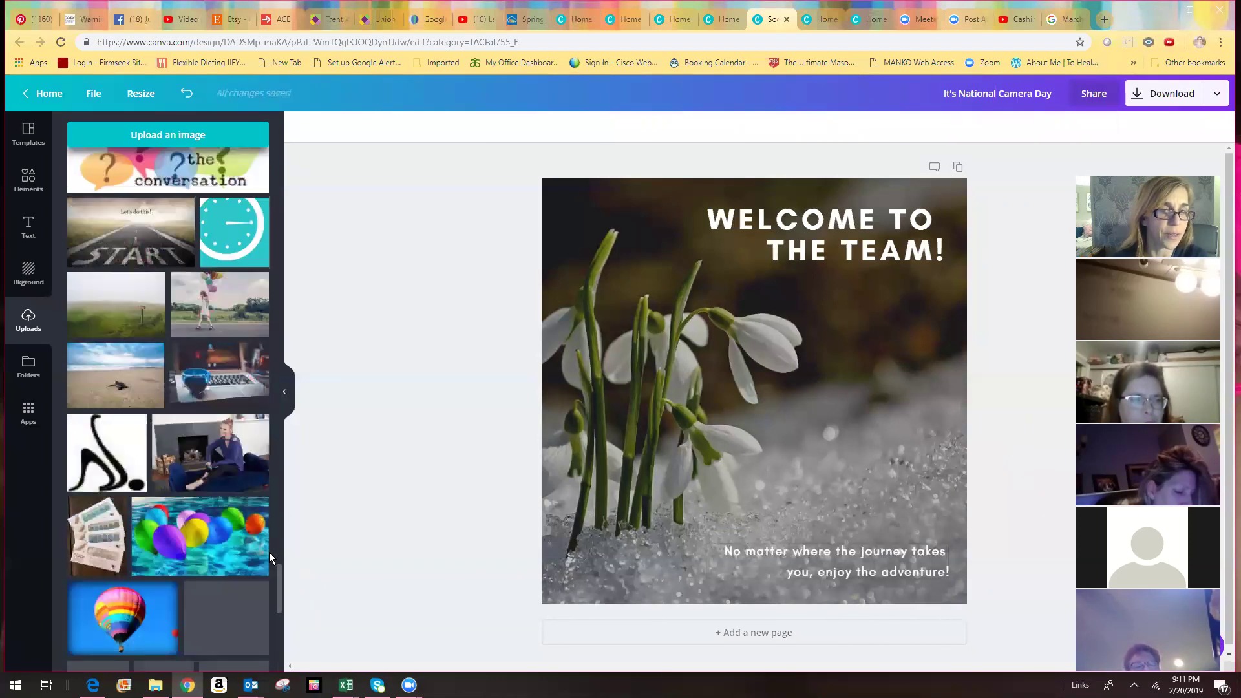
pyautogui.scroll(-5, 269, 551)
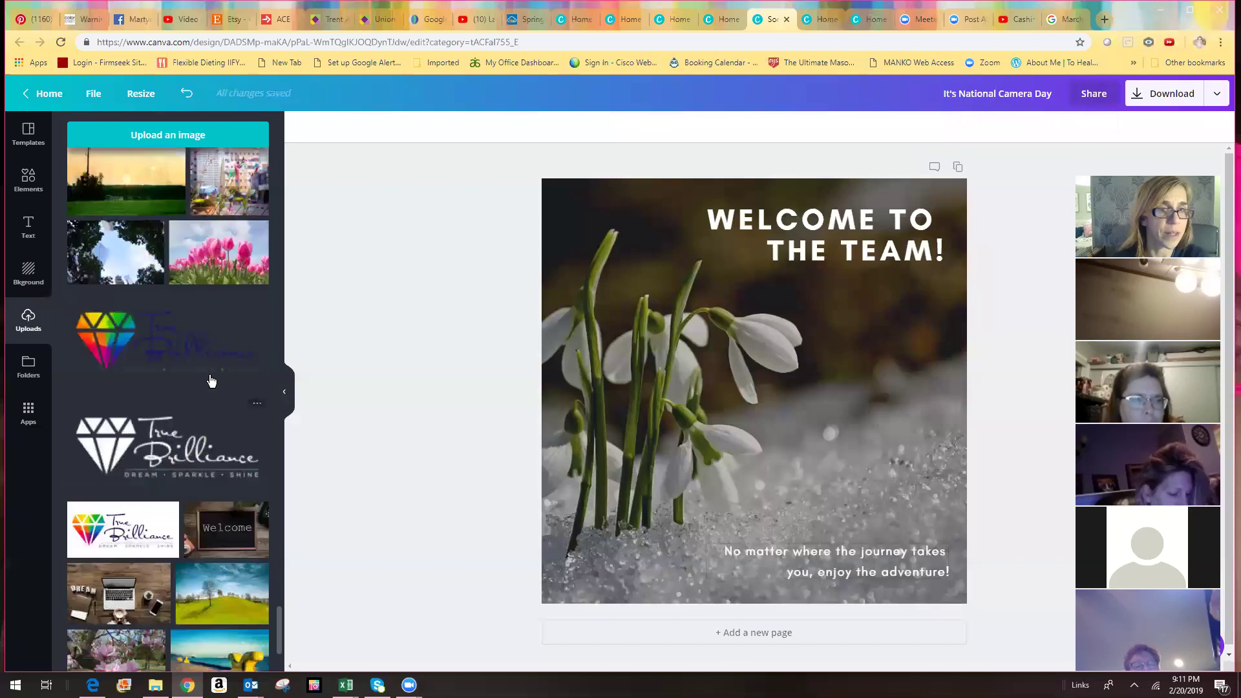
pyautogui.click(196, 356)
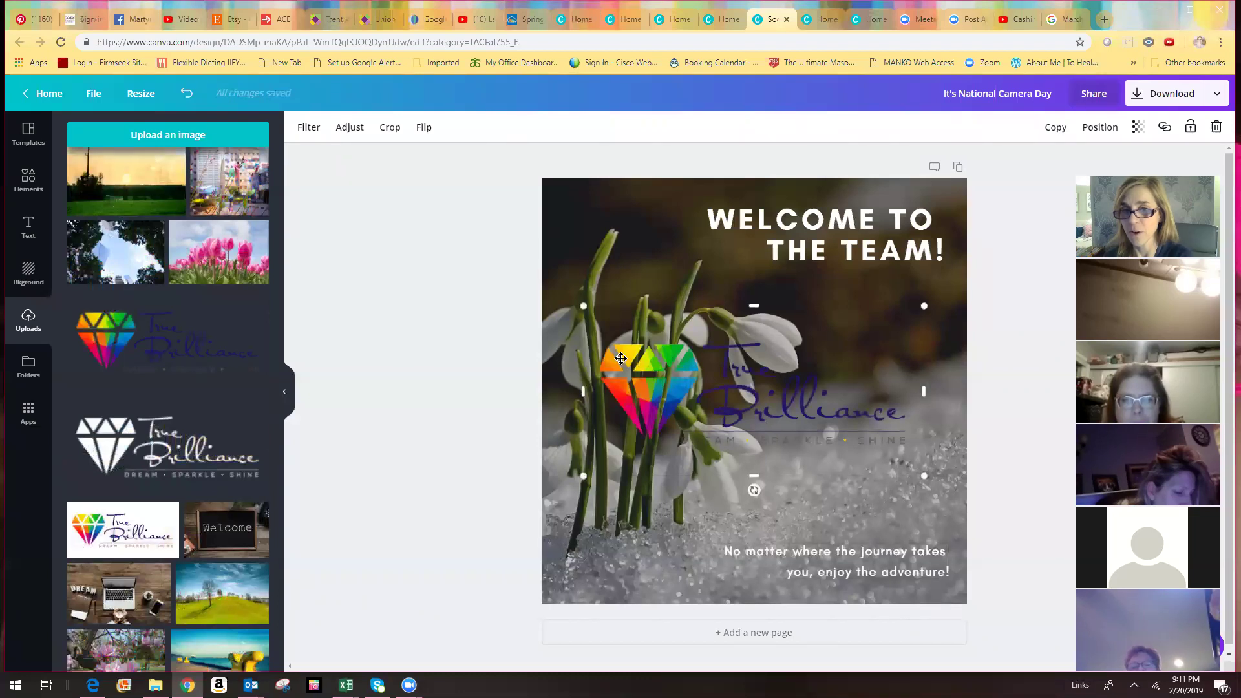
# - Shrink the True Brilliance logo to about half the graphic's width and place it just above the journey quote
pyautogui.moveTo(598, 315); pyautogui.dragTo(696, 369)
pyautogui.moveTo(709, 376); pyautogui.dragTo(709, 376)
pyautogui.moveTo(848, 449); pyautogui.dragTo(865, 518)
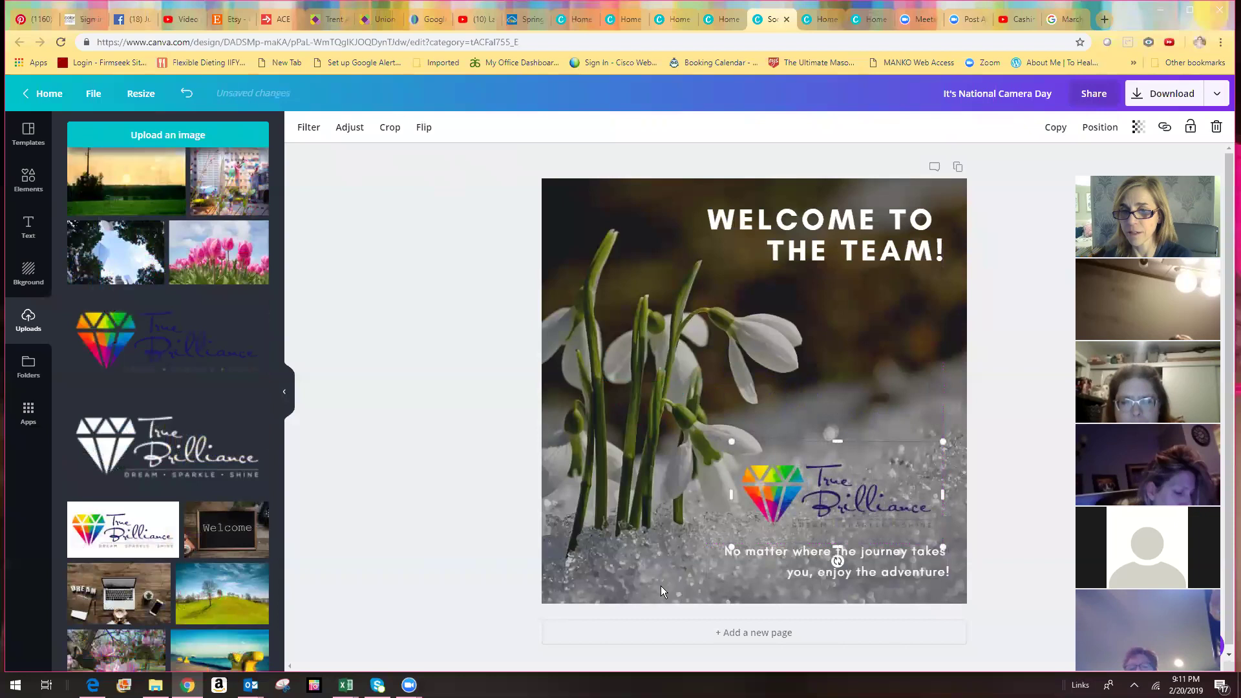
pyautogui.click(662, 583)
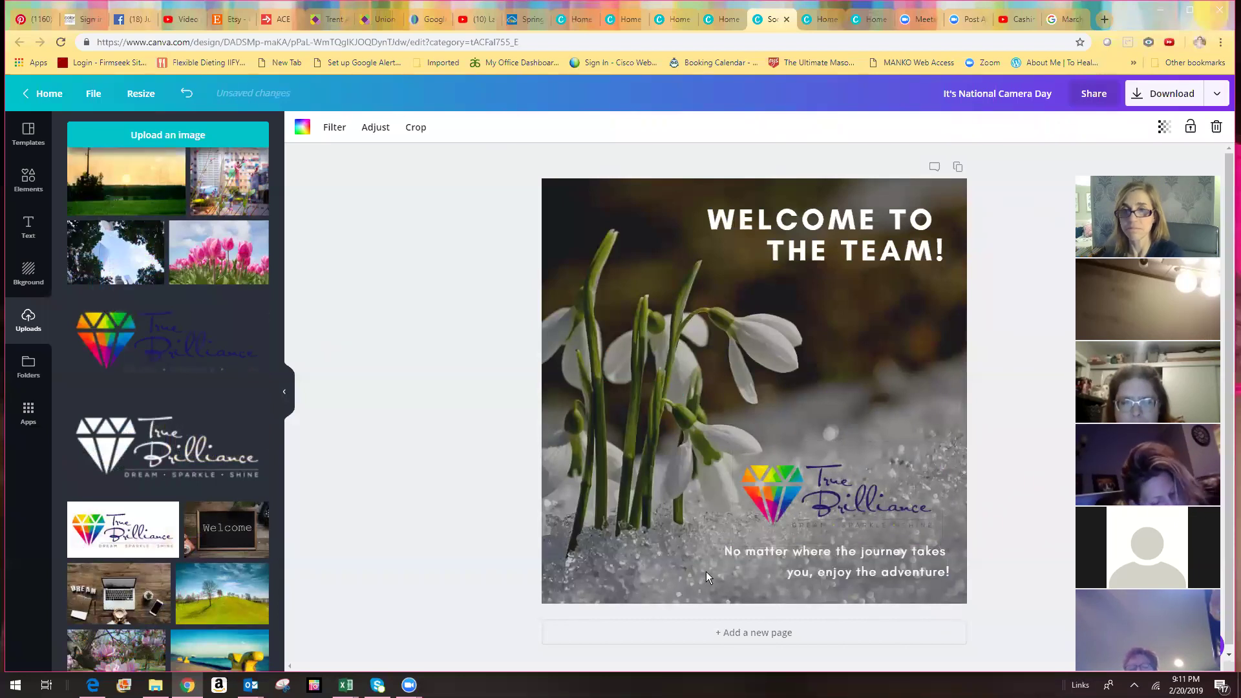
pyautogui.click(813, 443)
pyautogui.moveTo(813, 444)
pyautogui.mouseDown()
pyautogui.moveTo(770, 342)
pyautogui.moveTo(769, 295)
pyautogui.moveTo(669, 278)
pyautogui.moveTo(627, 172)
pyautogui.moveTo(806, 283)
pyautogui.moveTo(841, 438)
pyautogui.moveTo(812, 440)
pyautogui.mouseUp()
pyautogui.click(405, 532)
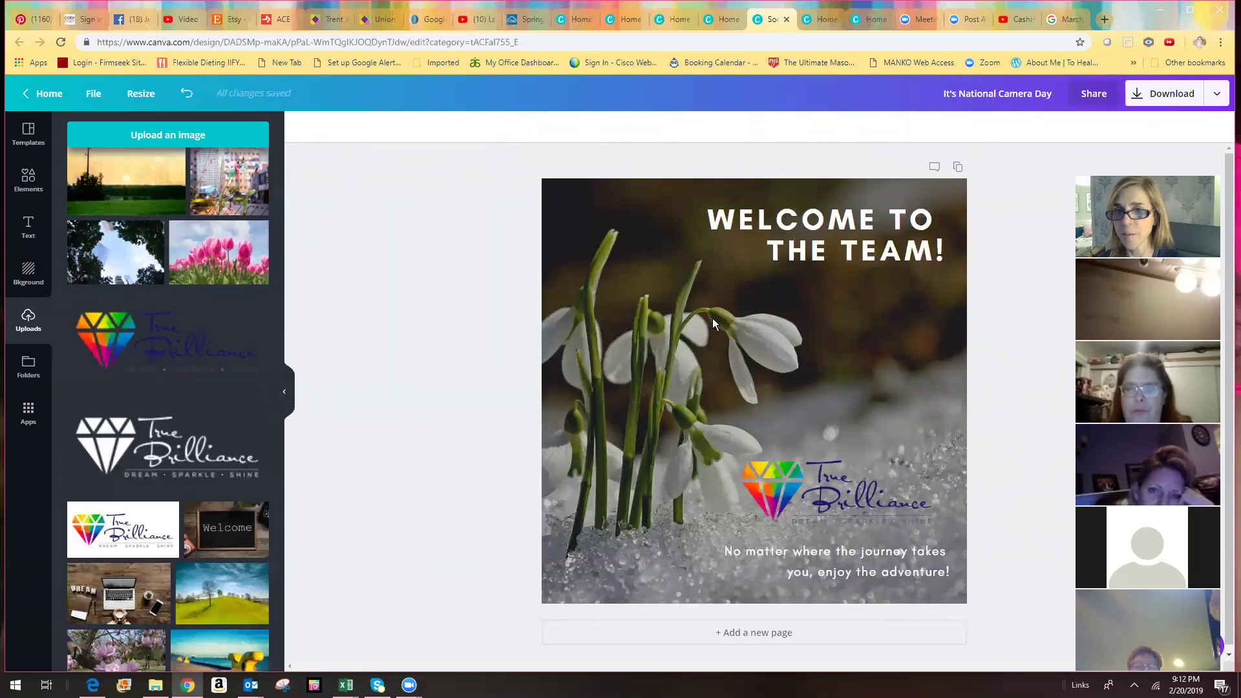
# - Retype the final "O" of "WELCOME TO" in the heading
pyautogui.click(847, 212)
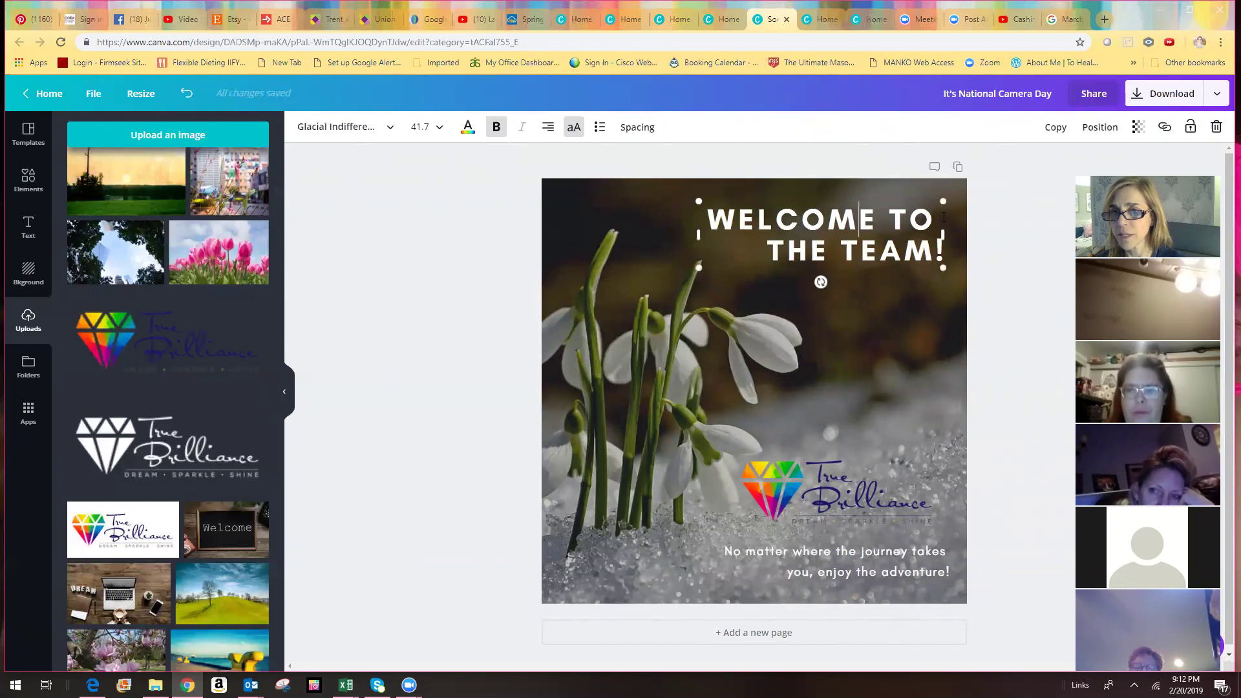
pyautogui.click(860, 329)
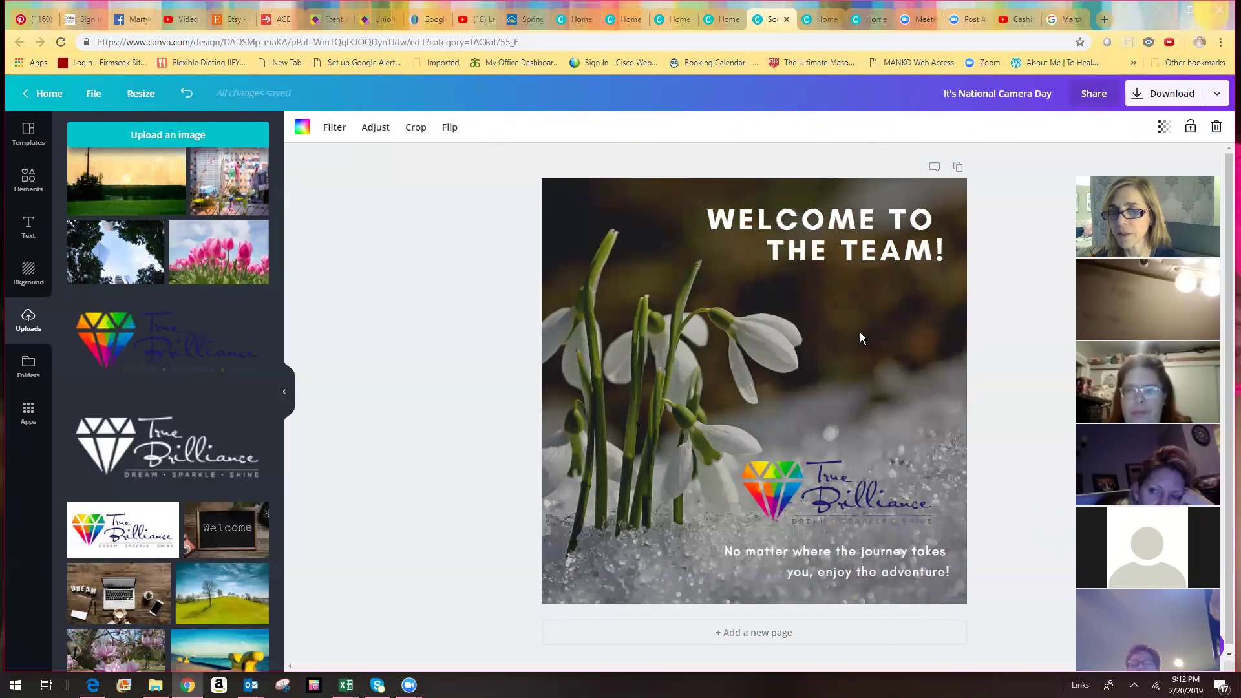
pyautogui.click(934, 216)
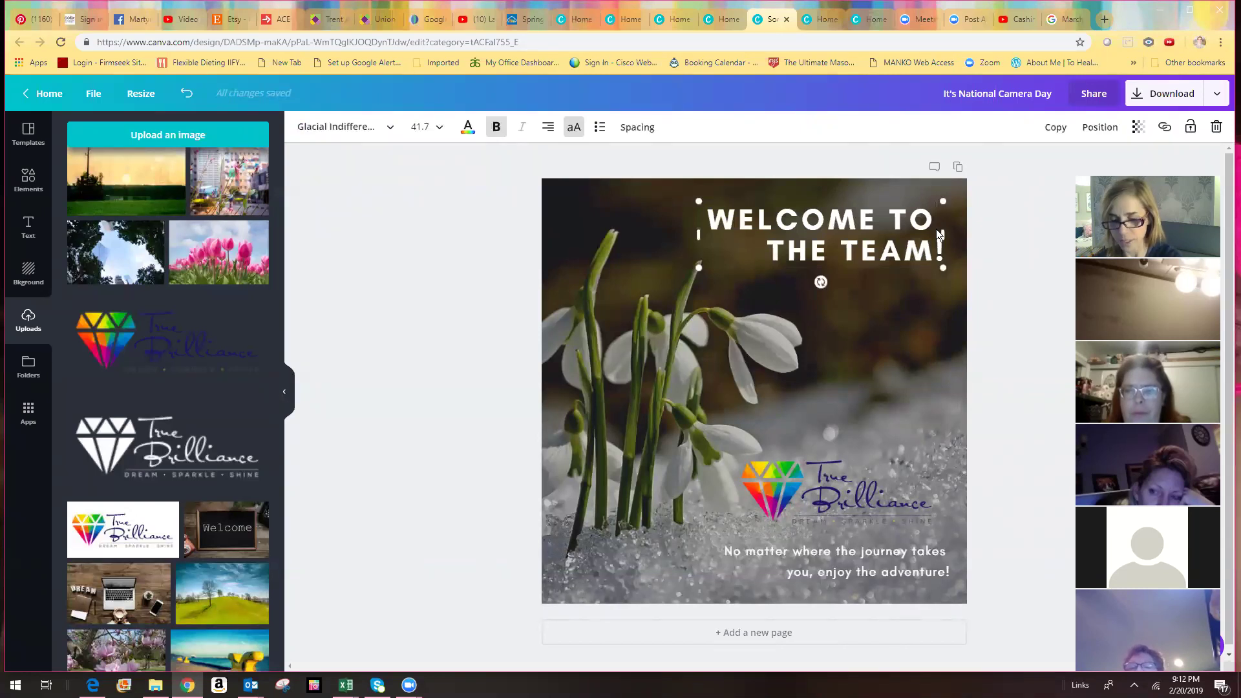
pyautogui.press('BackSpace')
pyautogui.write(')')
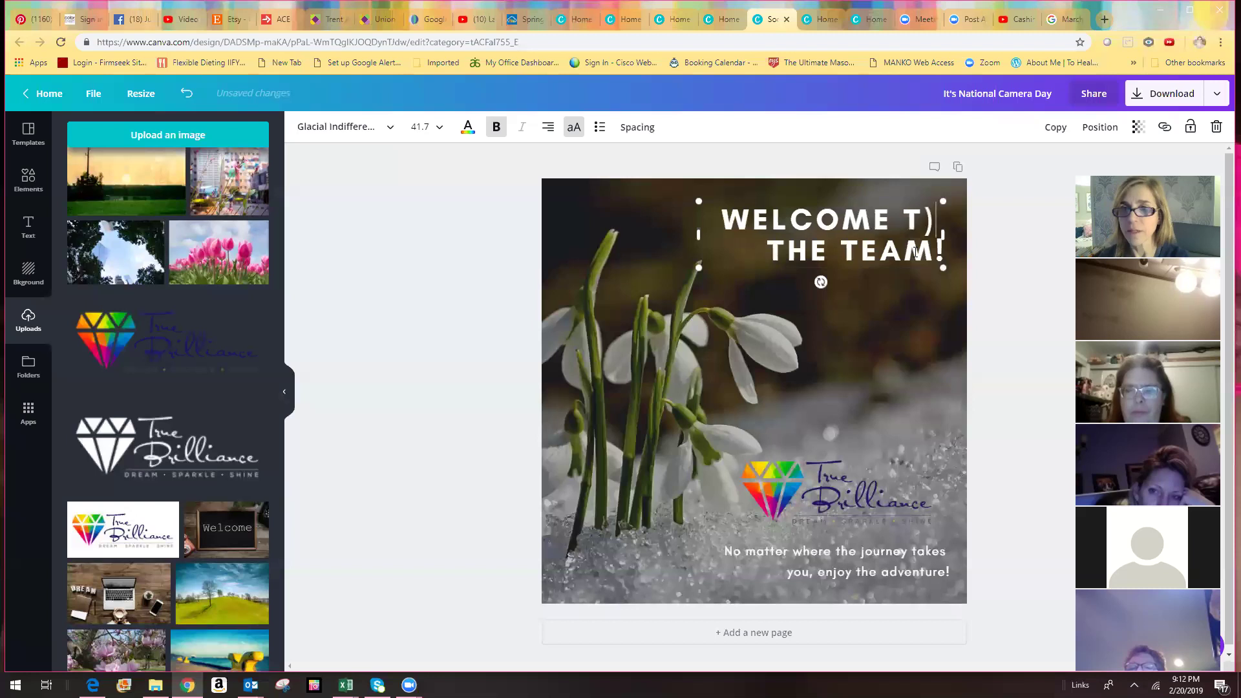
pyautogui.press('BackSpace')
pyautogui.write('O')
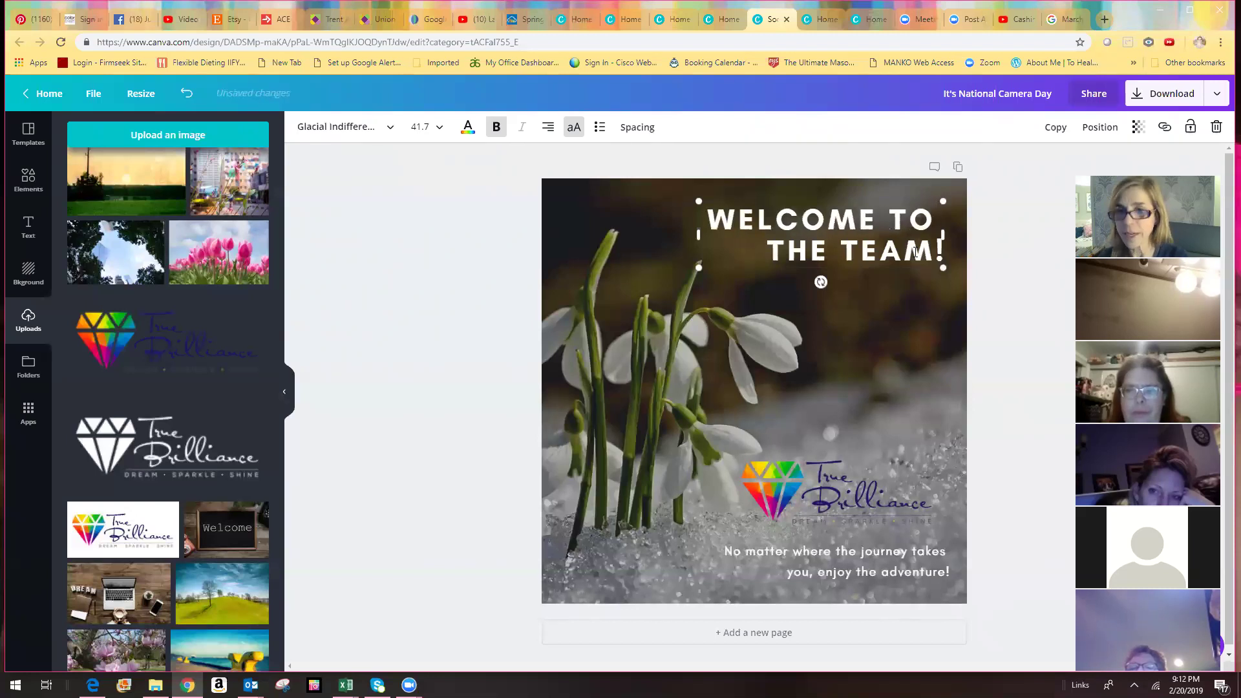
# - Try to remove the space between "TO" and "THE TEAM!" to even out the heading's right edge
pyautogui.press('BackSpace')
pyautogui.press('BackSpace')
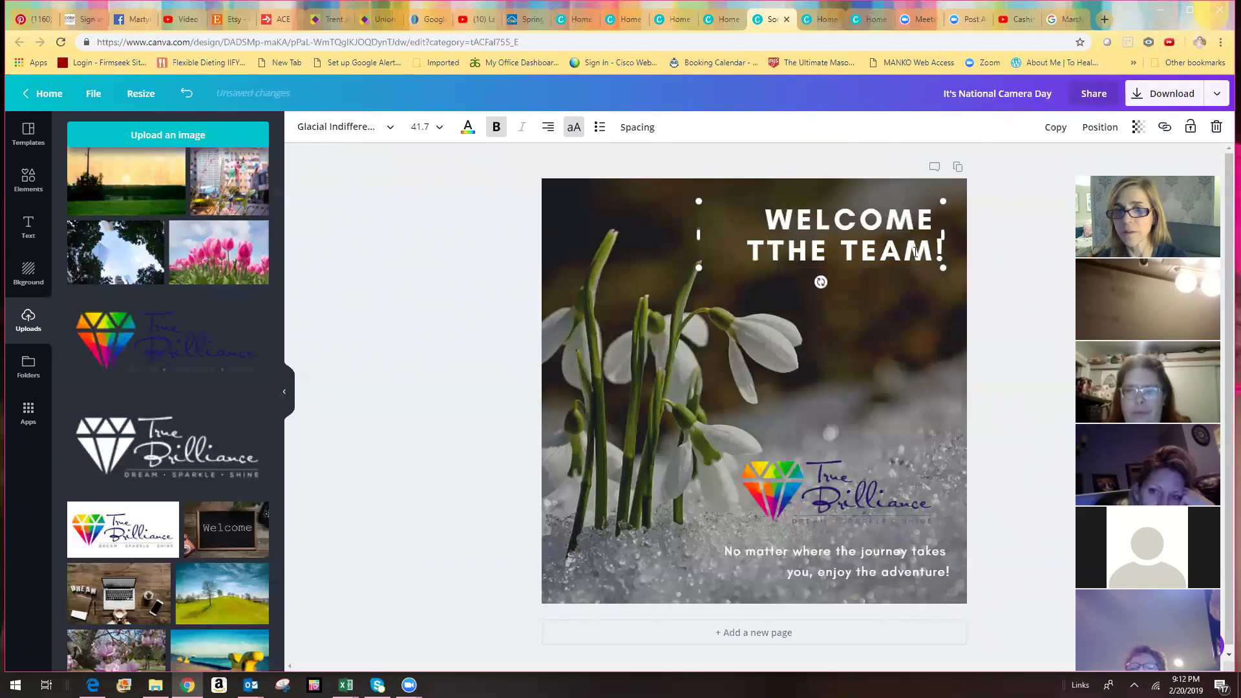
pyautogui.hotkey('ctrl', 'z')
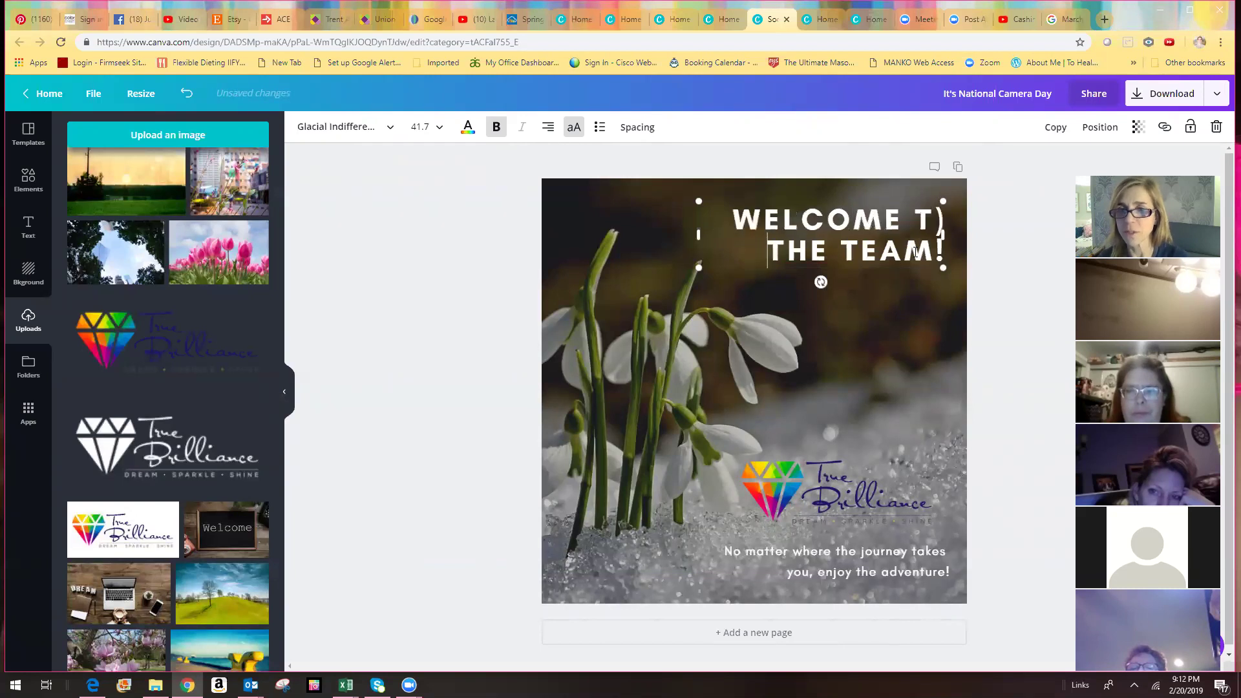
pyautogui.press('BackSpace')
pyautogui.press('BackSpace')
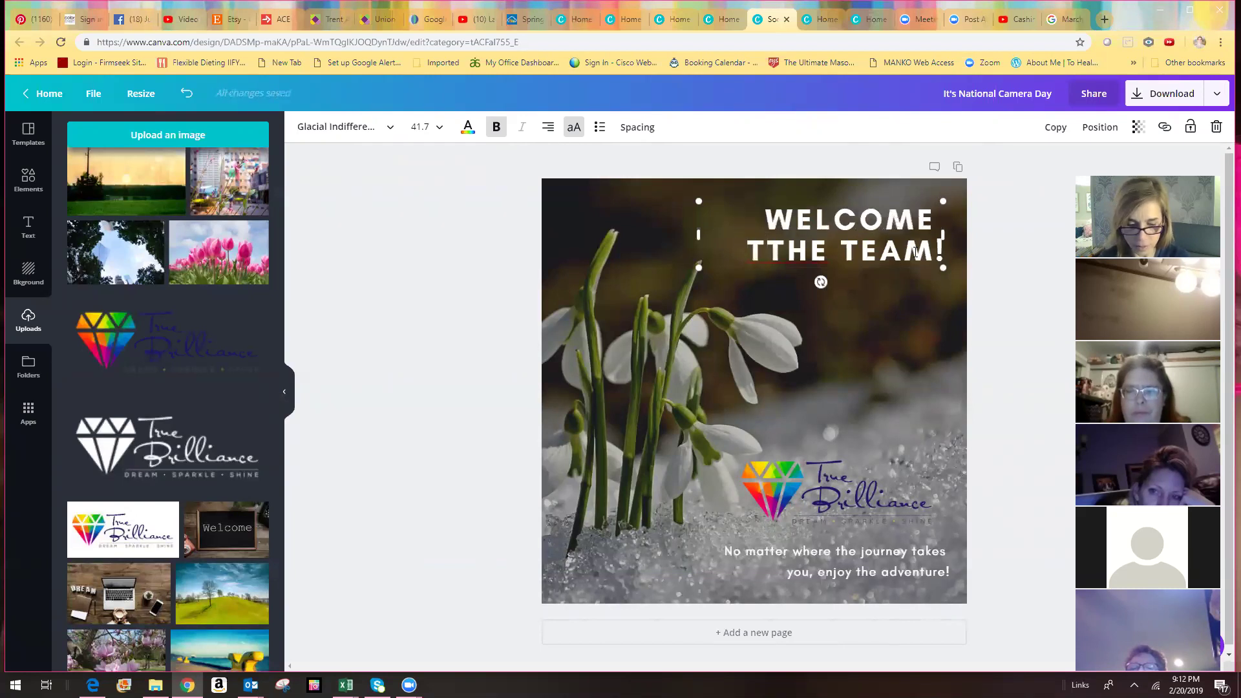
pyautogui.write('O')
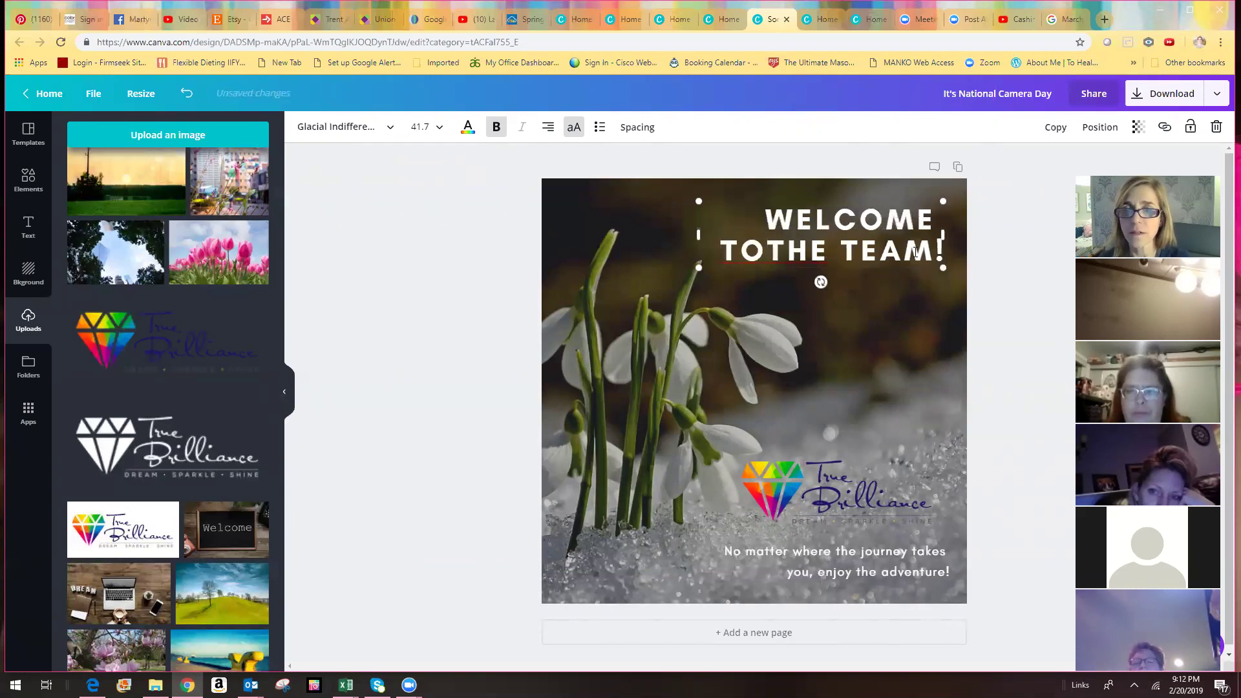
pyautogui.click(930, 382)
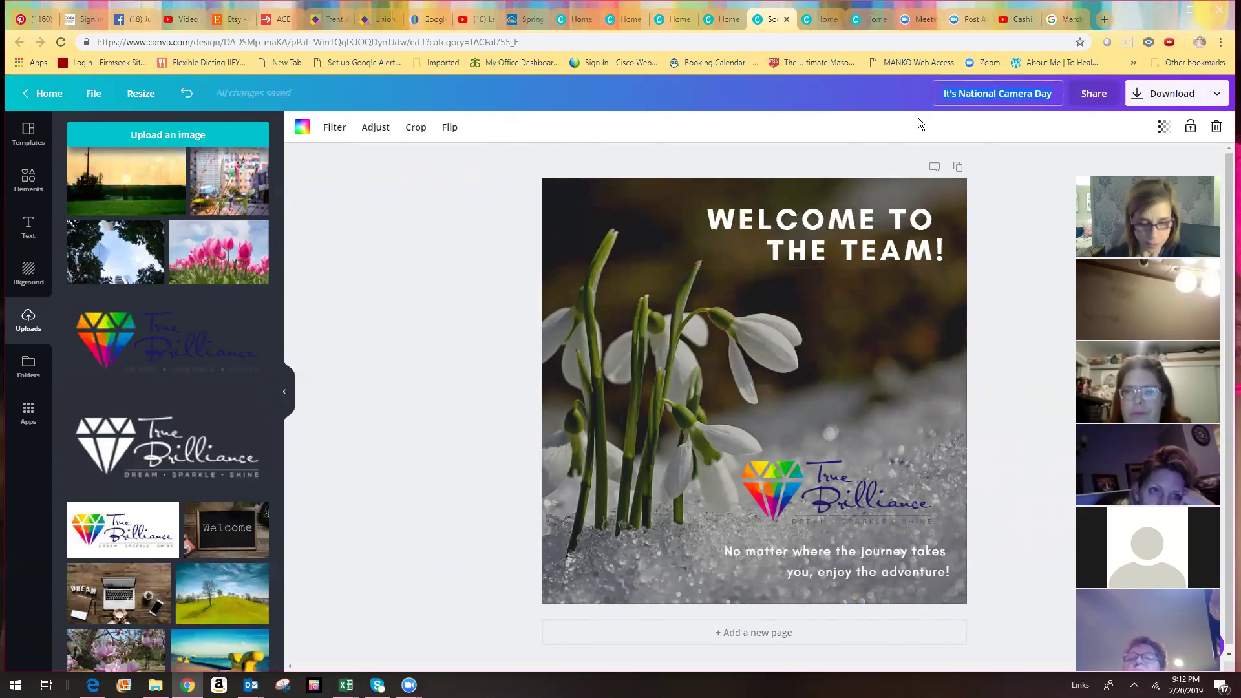
# - Rename the design as "March Welcome" and save it
pyautogui.hotkey('ctrl', 'a')
pyautogui.write('MArcg')
pyautogui.press('BackSpace')
pyautogui.press('BackSpace')
pyautogui.press('BackSpace')
pyautogui.press('BackSpace')
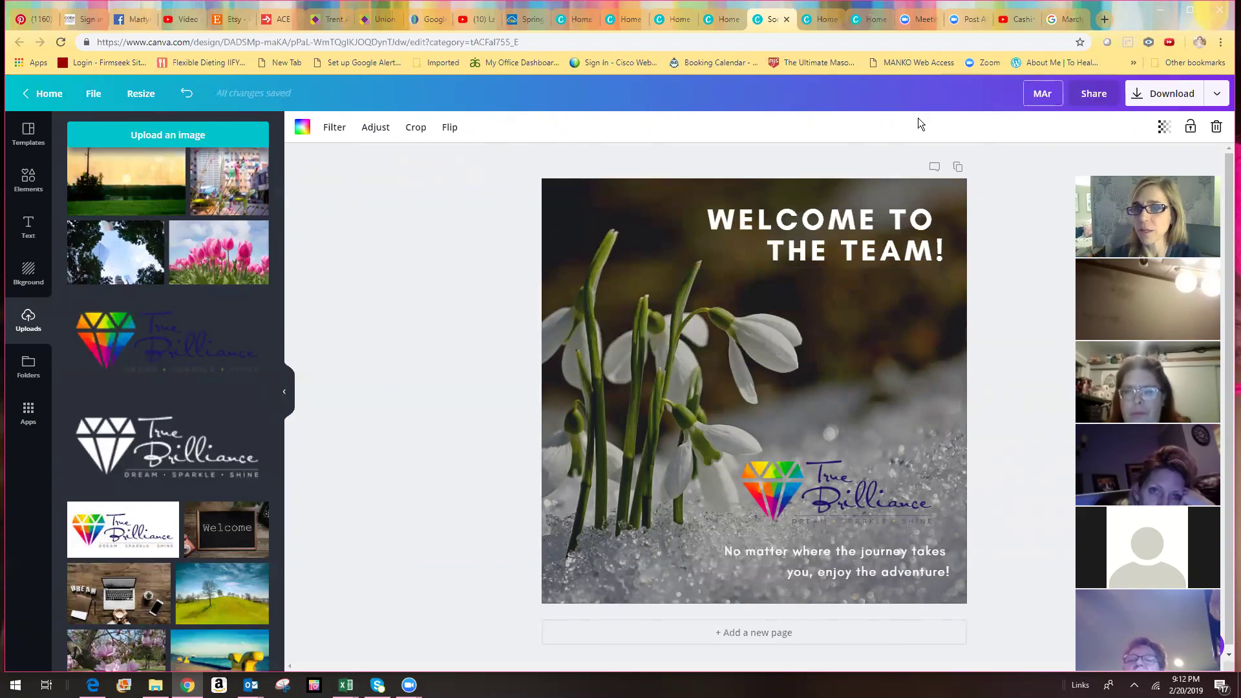
pyautogui.write('arch WElco')
pyautogui.press('BackSpace')
pyautogui.press('BackSpace')
pyautogui.press('BackSpace')
pyautogui.press('BackSpace')
pyautogui.write('elcome')
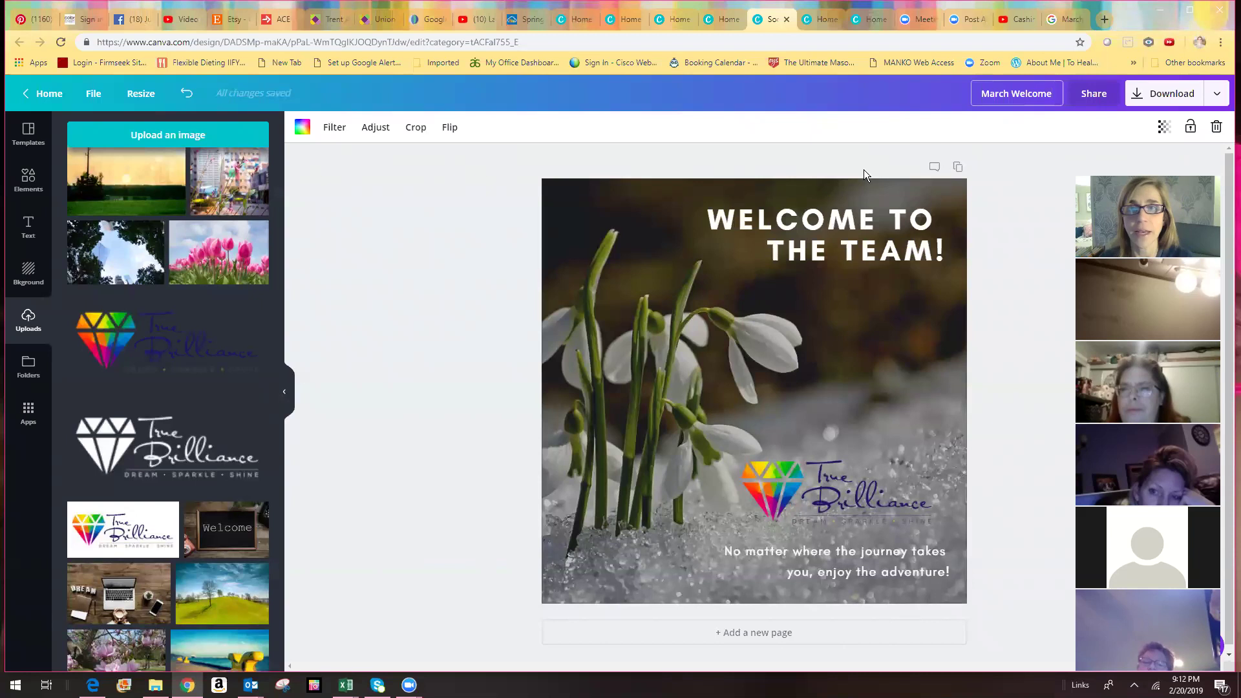
pyautogui.click(998, 170)
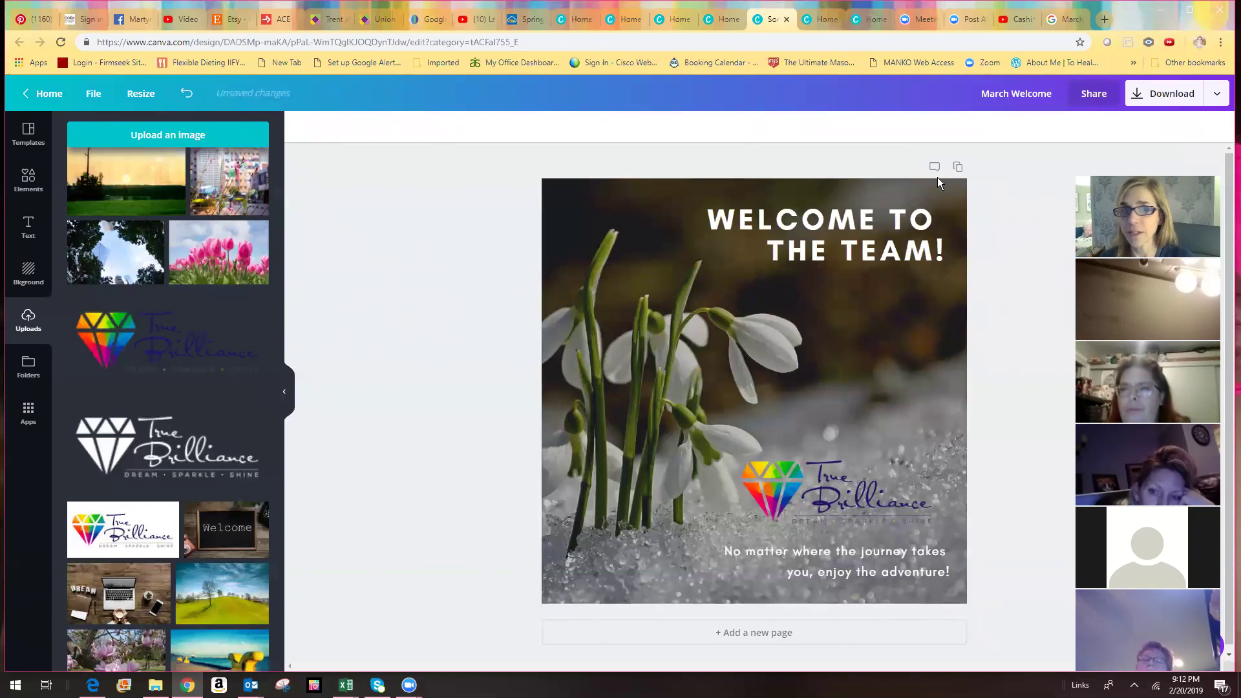
pyautogui.click(107, 98)
pyautogui.click(96, 278)
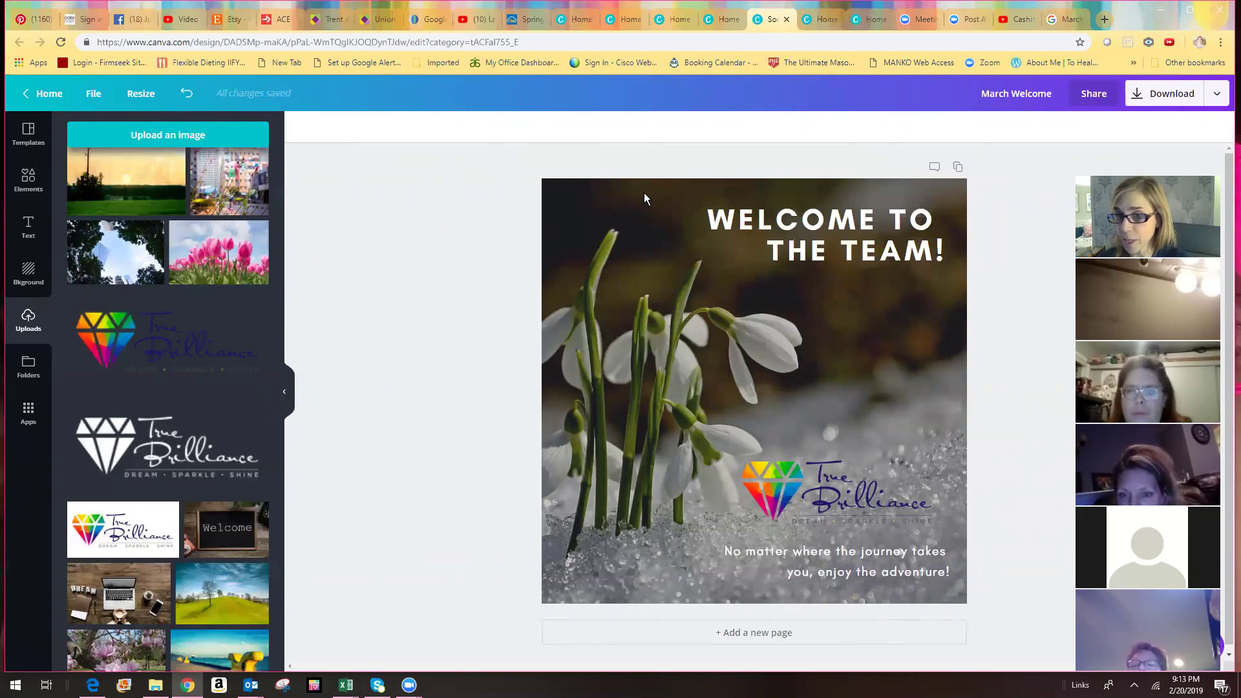
# - Open the download options and examine the file types offered for the design
pyautogui.click(1150, 100)
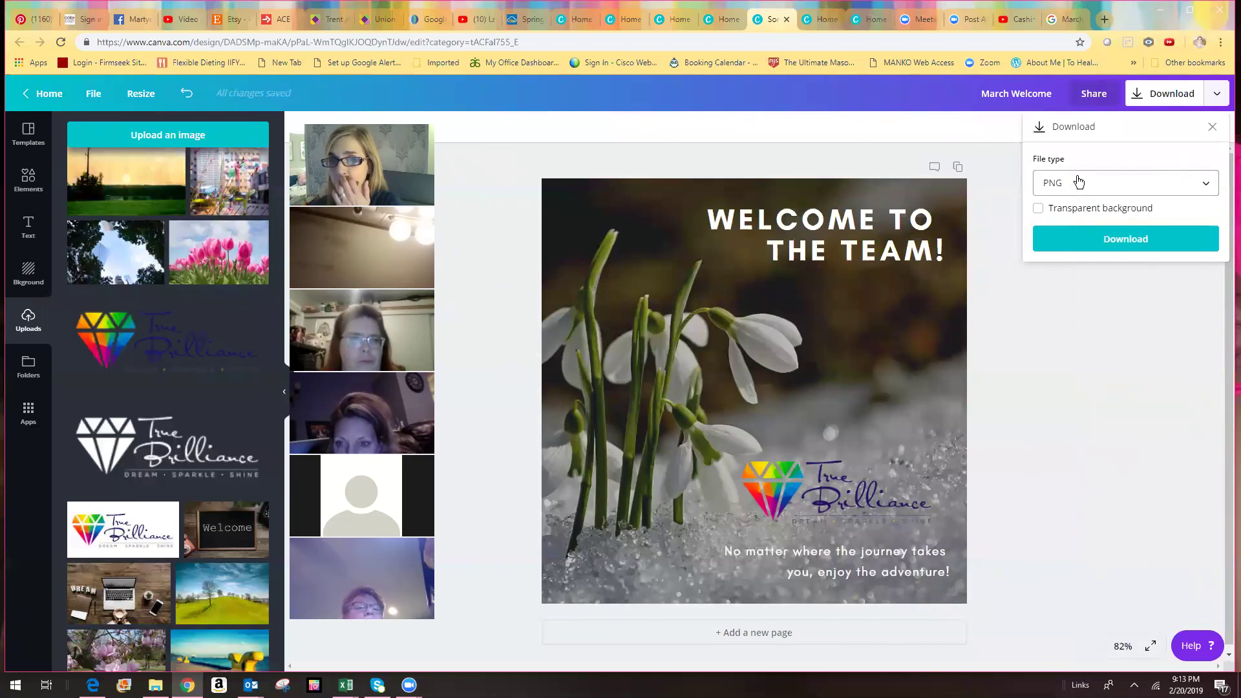
pyautogui.click(1197, 189)
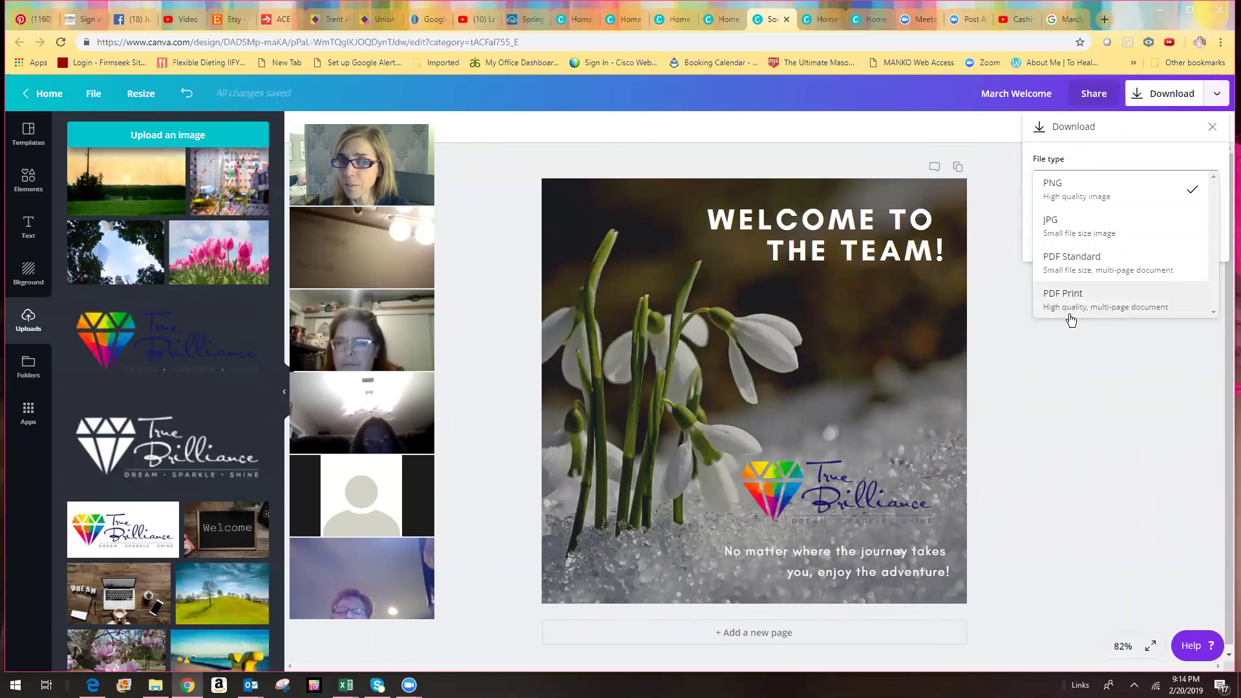
pyautogui.click(1074, 397)
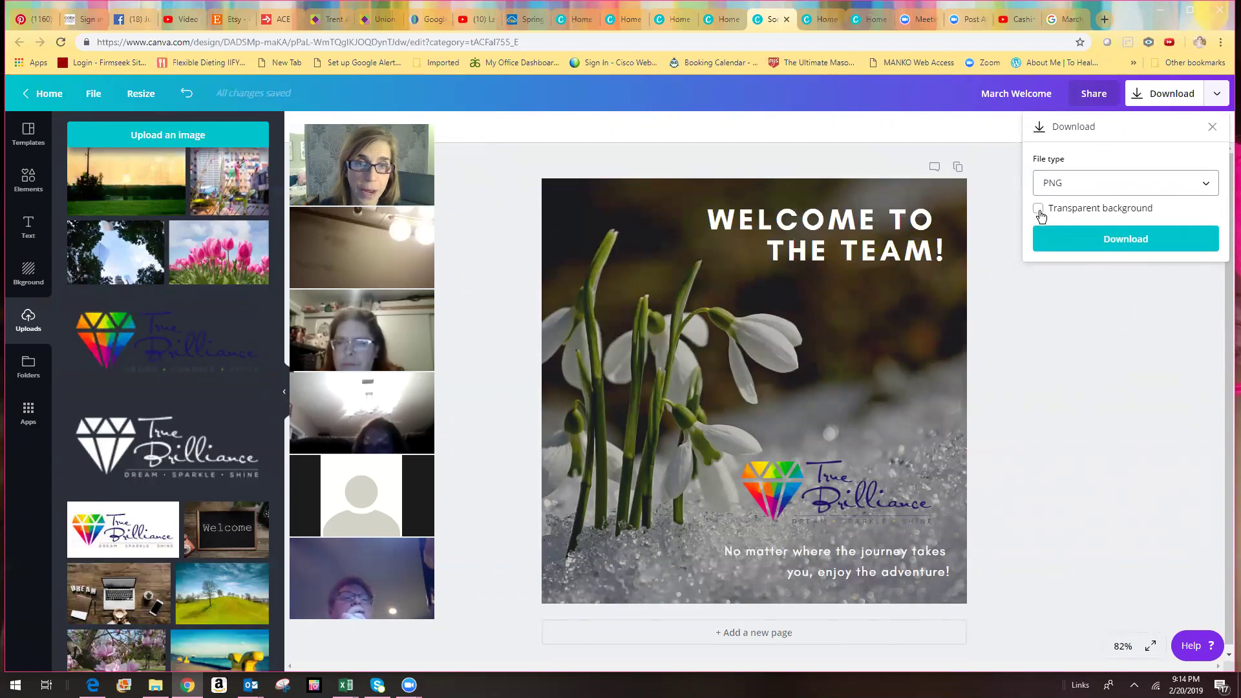
# - Move the True Brilliance logo slightly higher above the journey quote and save the design
pyautogui.click(855, 497)
pyautogui.moveTo(855, 496)
pyautogui.mouseDown()
pyautogui.moveTo(867, 425)
pyautogui.moveTo(866, 482)
pyautogui.mouseUp()
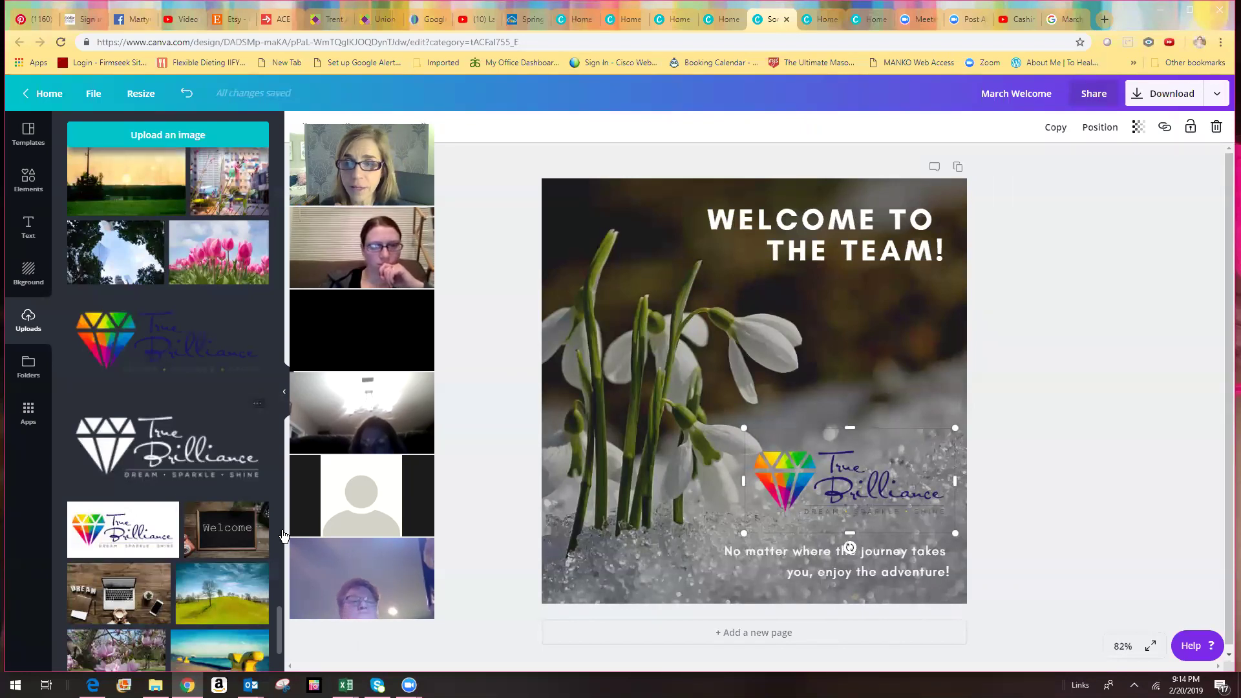
pyautogui.moveTo(828, 465); pyautogui.dragTo(817, 460)
pyautogui.click(1029, 363)
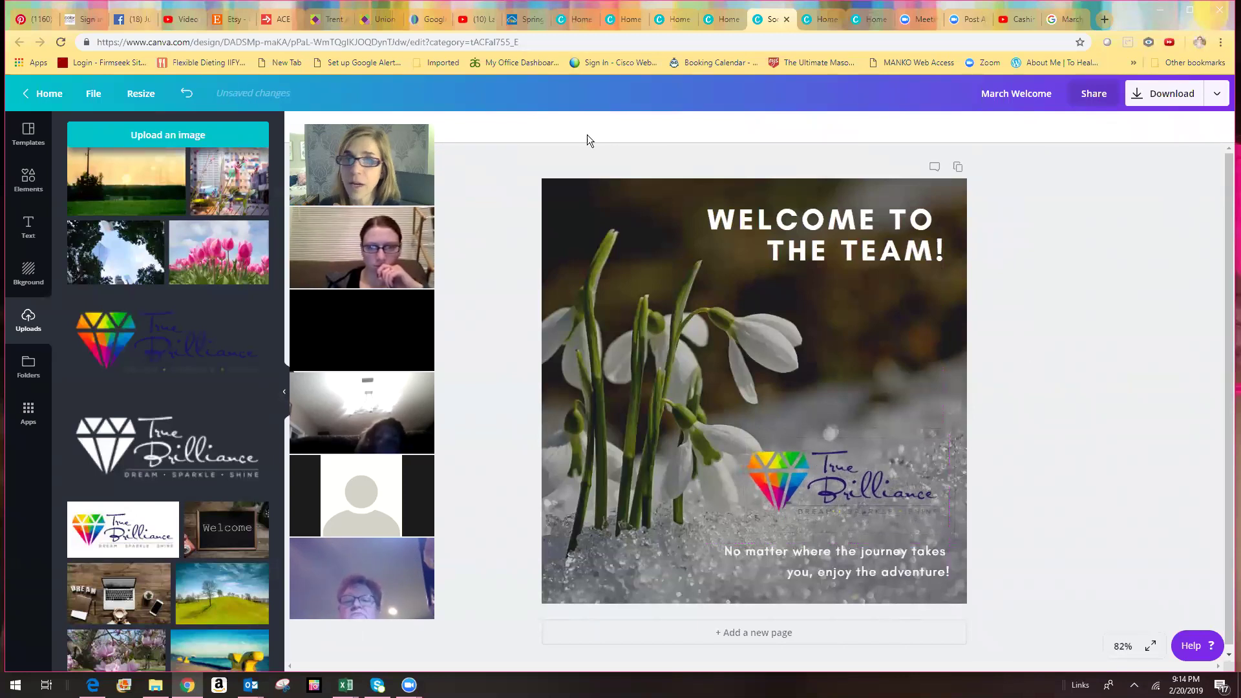
pyautogui.click(93, 96)
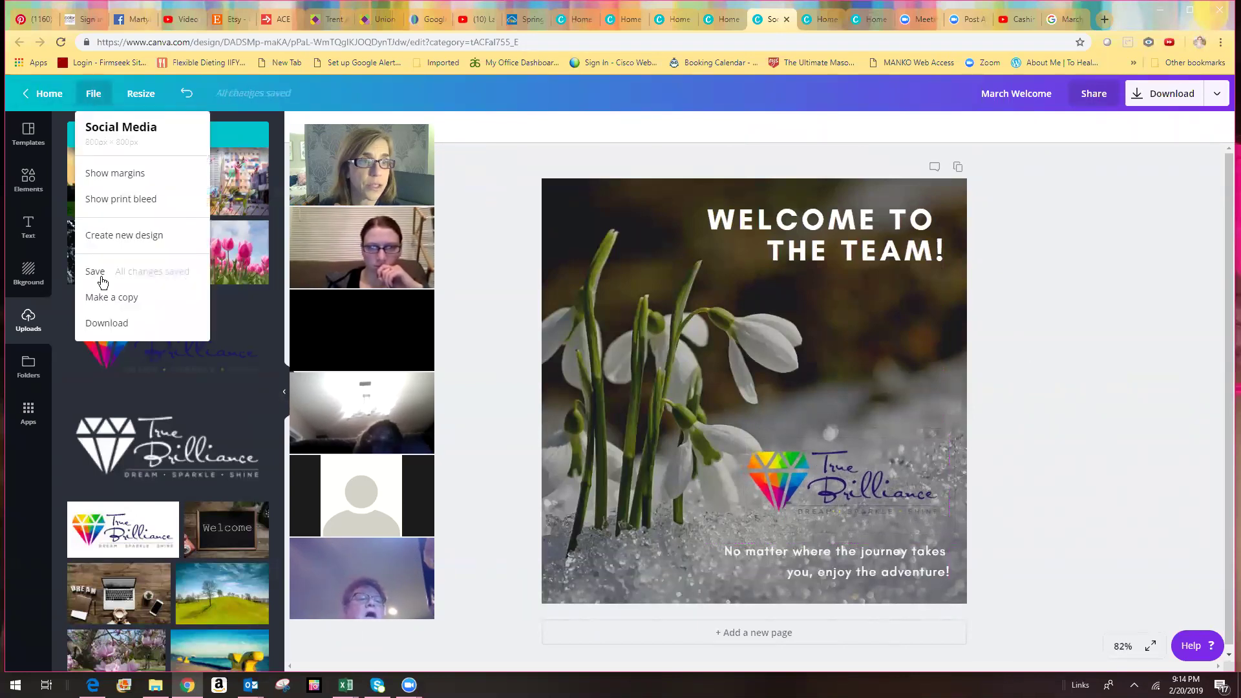
pyautogui.click(186, 272)
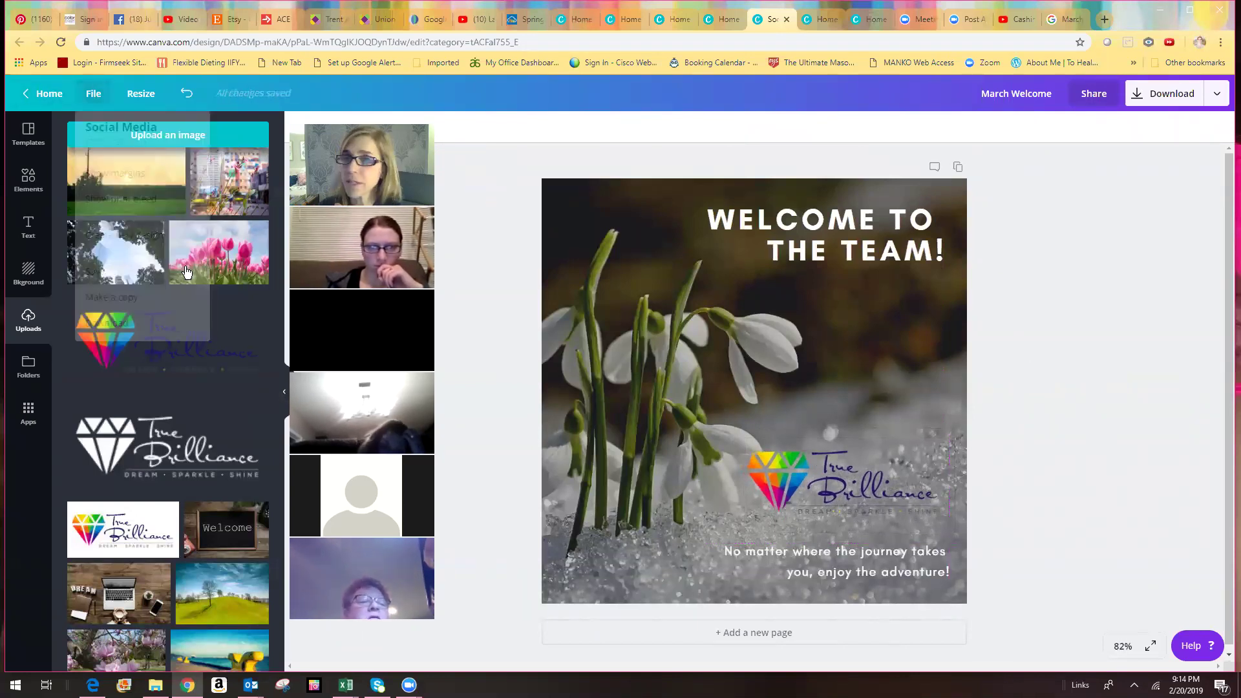
# - Download the design as a JPG image
pyautogui.click(1143, 90)
pyautogui.click(1052, 186)
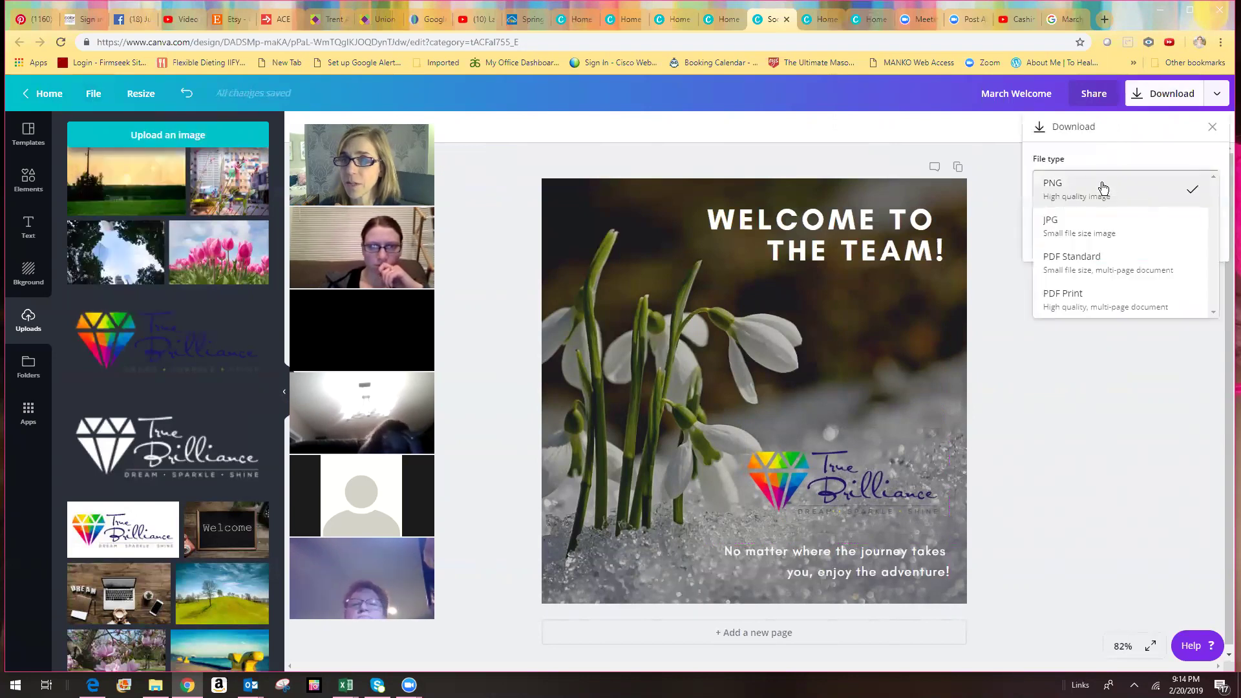
pyautogui.click(1061, 231)
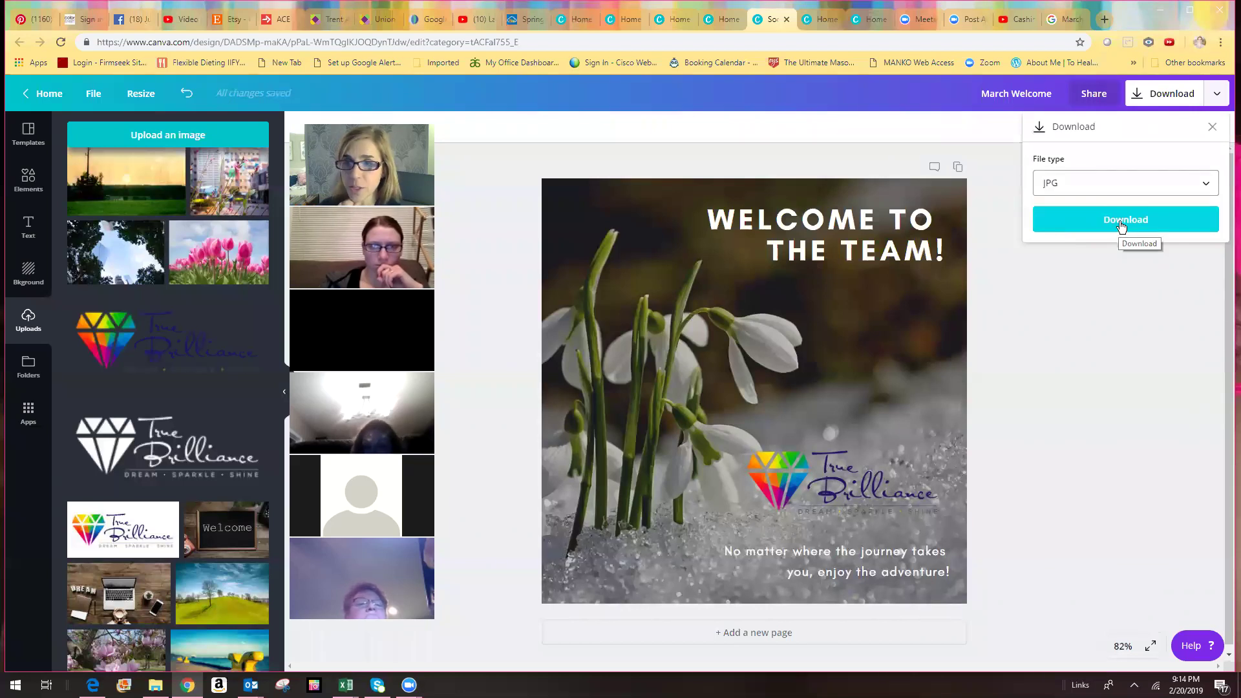
pyautogui.click(1121, 223)
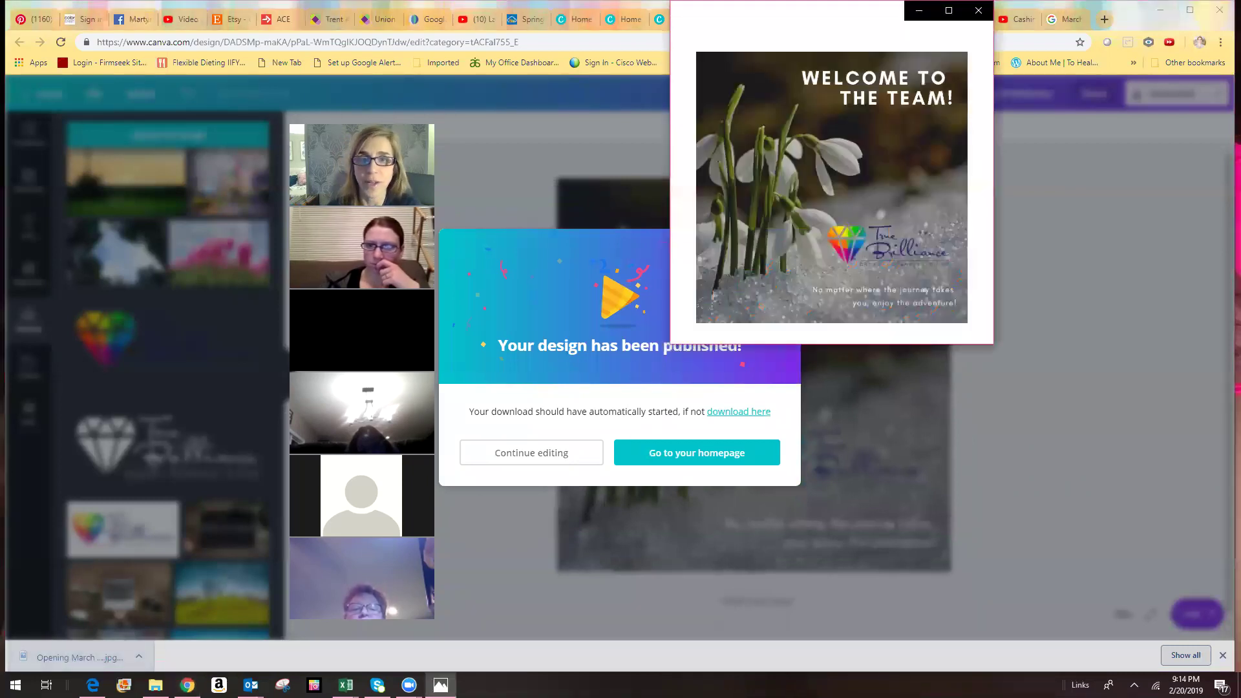
# - Minimize the browser window and close the preview of the downloaded image
pyautogui.click(1161, 9)
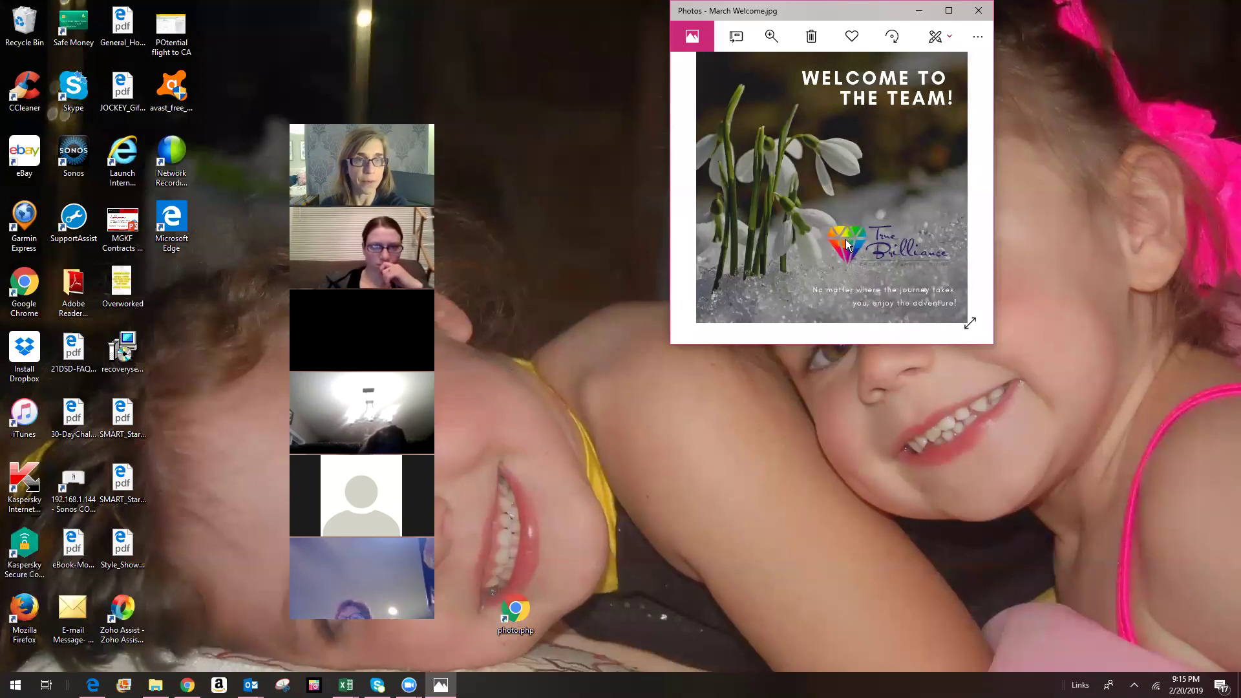
pyautogui.click(979, 11)
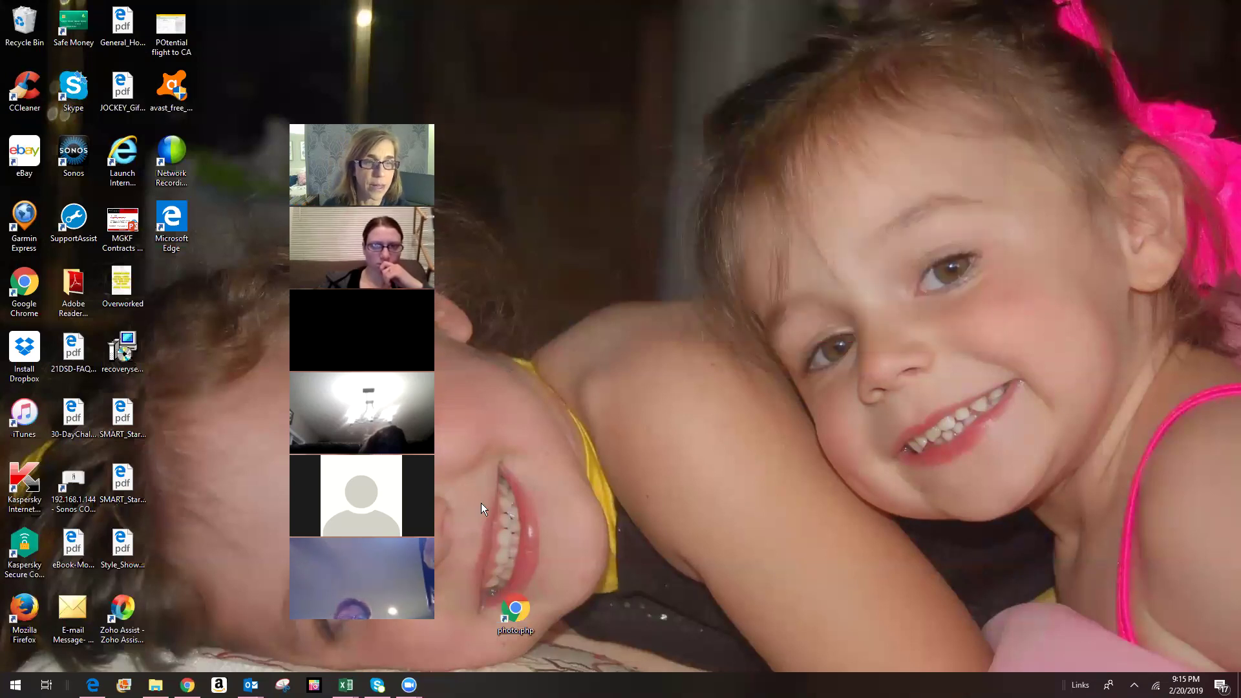
# - Return to the March Welcome design in the browser and make the journey quote text bold
pyautogui.hotkey('alt', 'Tab')
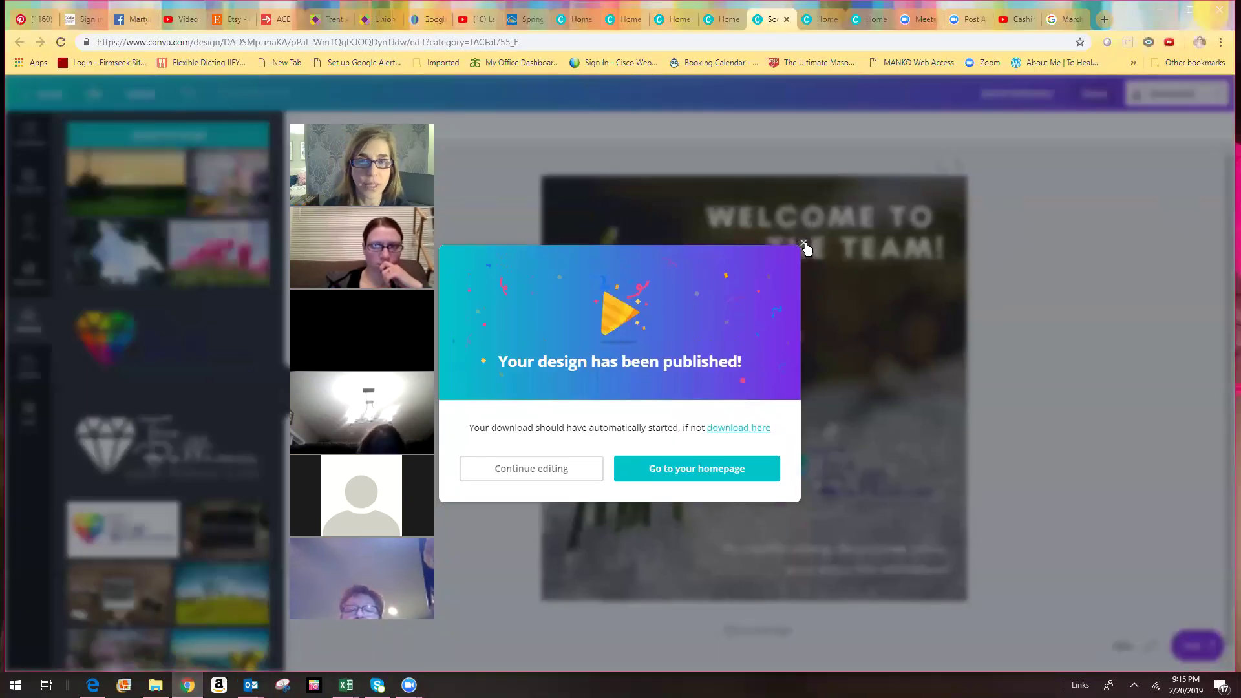
pyautogui.click(531, 468)
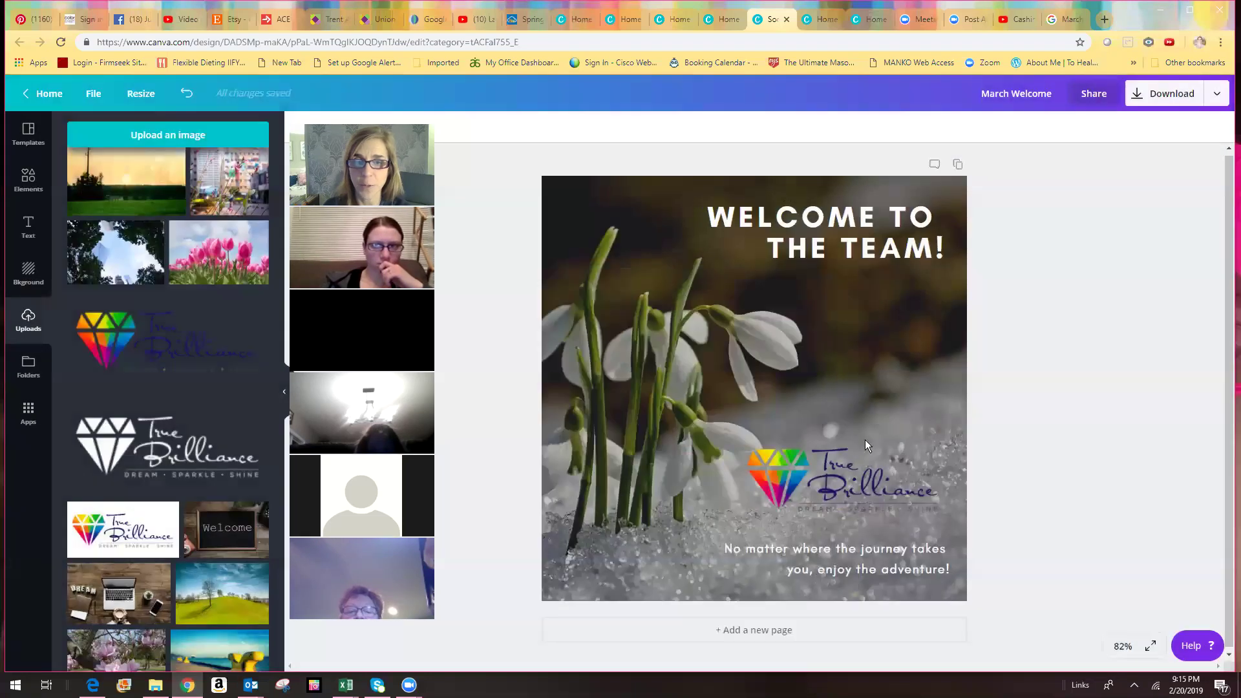
pyautogui.click(796, 548)
pyautogui.moveTo(729, 548); pyautogui.dragTo(951, 571)
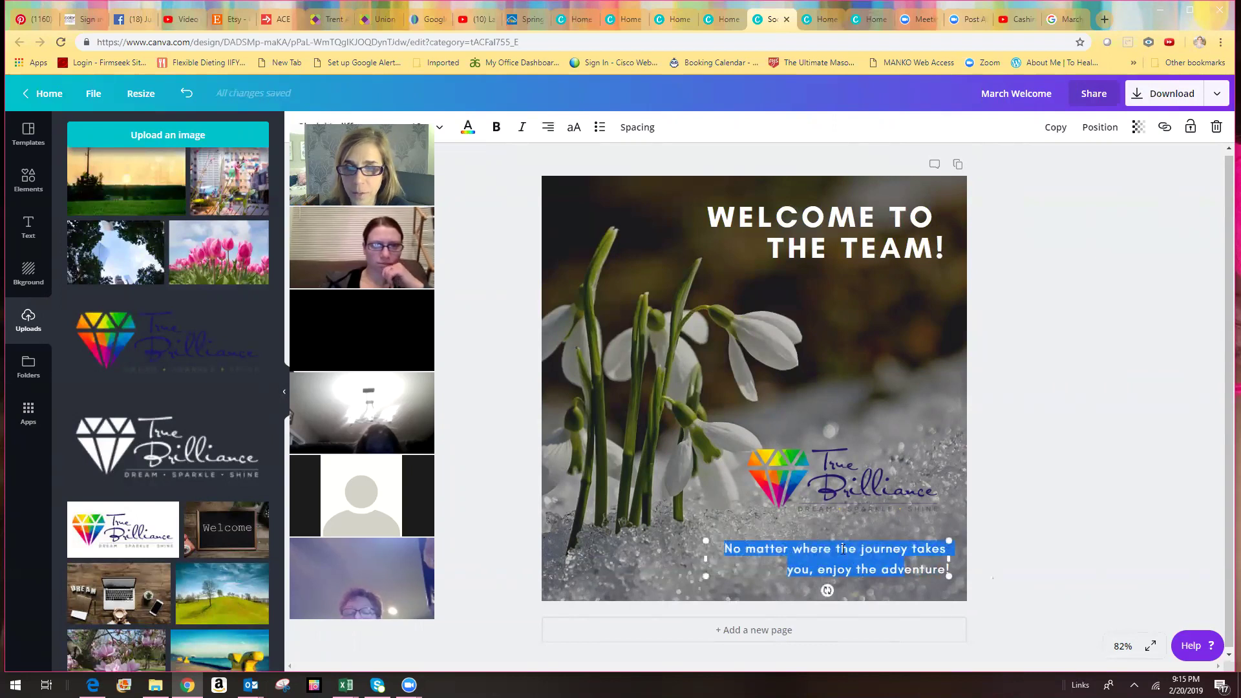
pyautogui.click(797, 529)
pyautogui.click(800, 542)
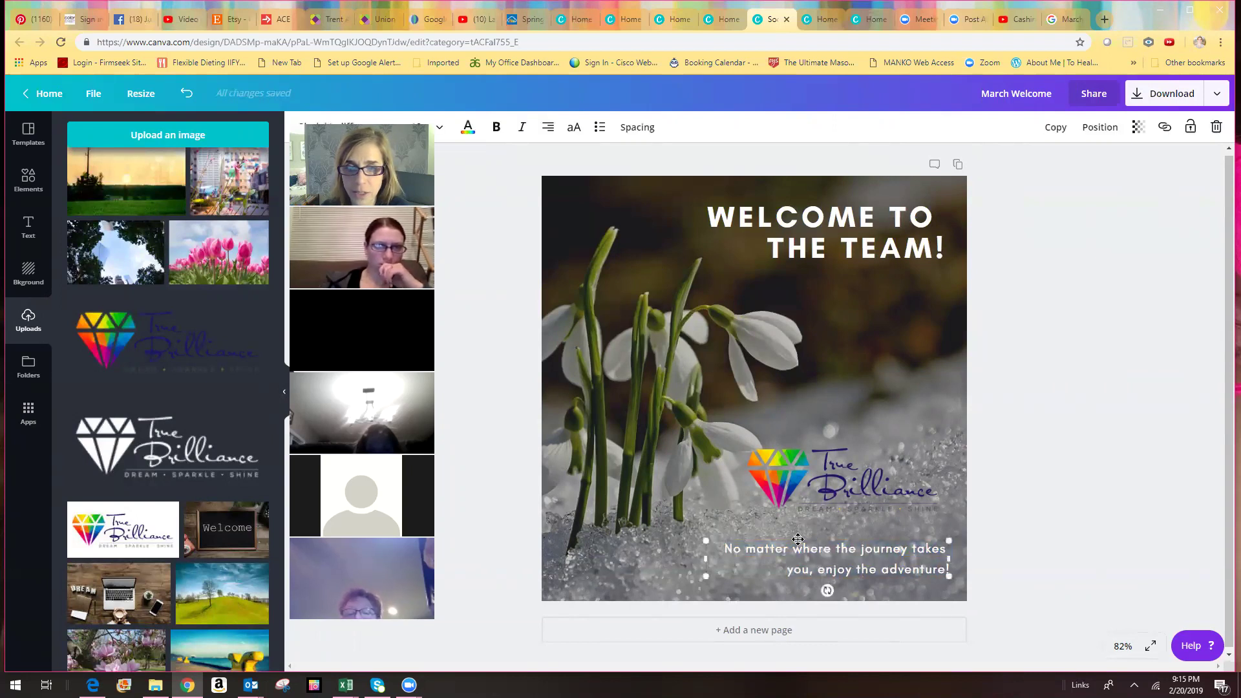
pyautogui.click(491, 128)
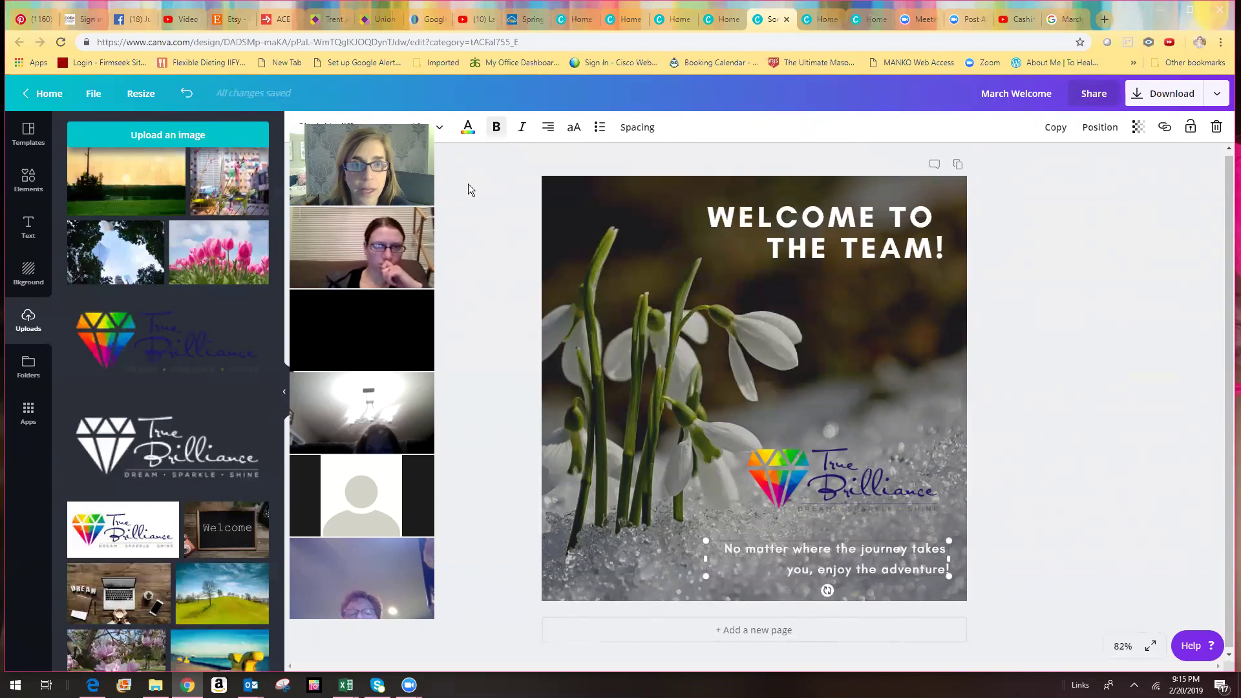
pyautogui.moveTo(723, 549); pyautogui.dragTo(978, 560)
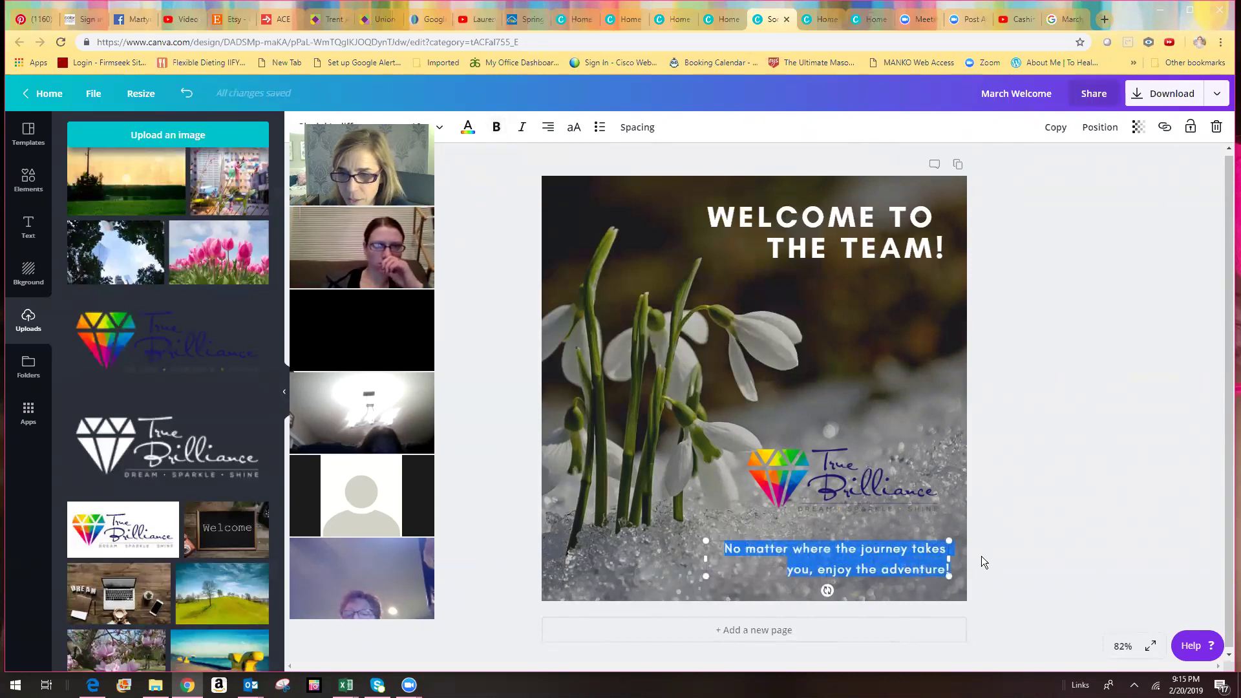
pyautogui.click(496, 127)
pyautogui.click(998, 405)
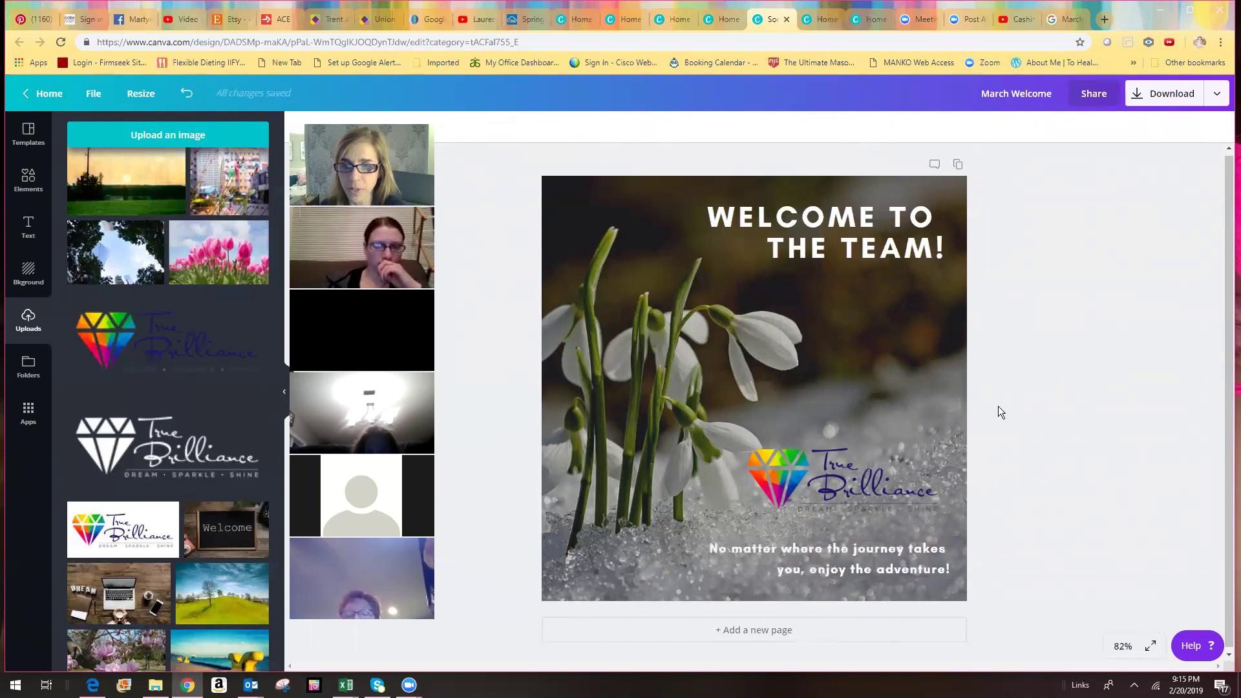
# - Move the True Brilliance logo slightly down and left, closer to the journey quote, and save the design
pyautogui.click(851, 476)
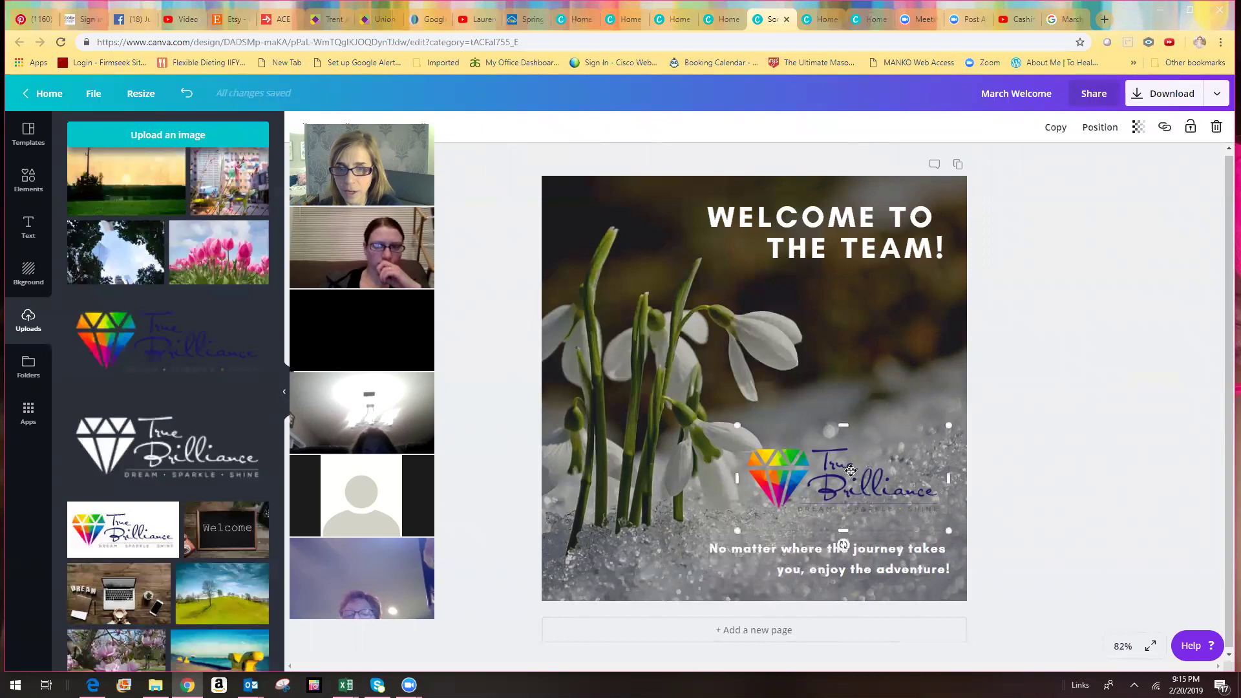
pyautogui.moveTo(856, 423)
pyautogui.mouseDown()
pyautogui.moveTo(856, 436)
pyautogui.moveTo(856, 388)
pyautogui.moveTo(853, 440)
pyautogui.mouseUp()
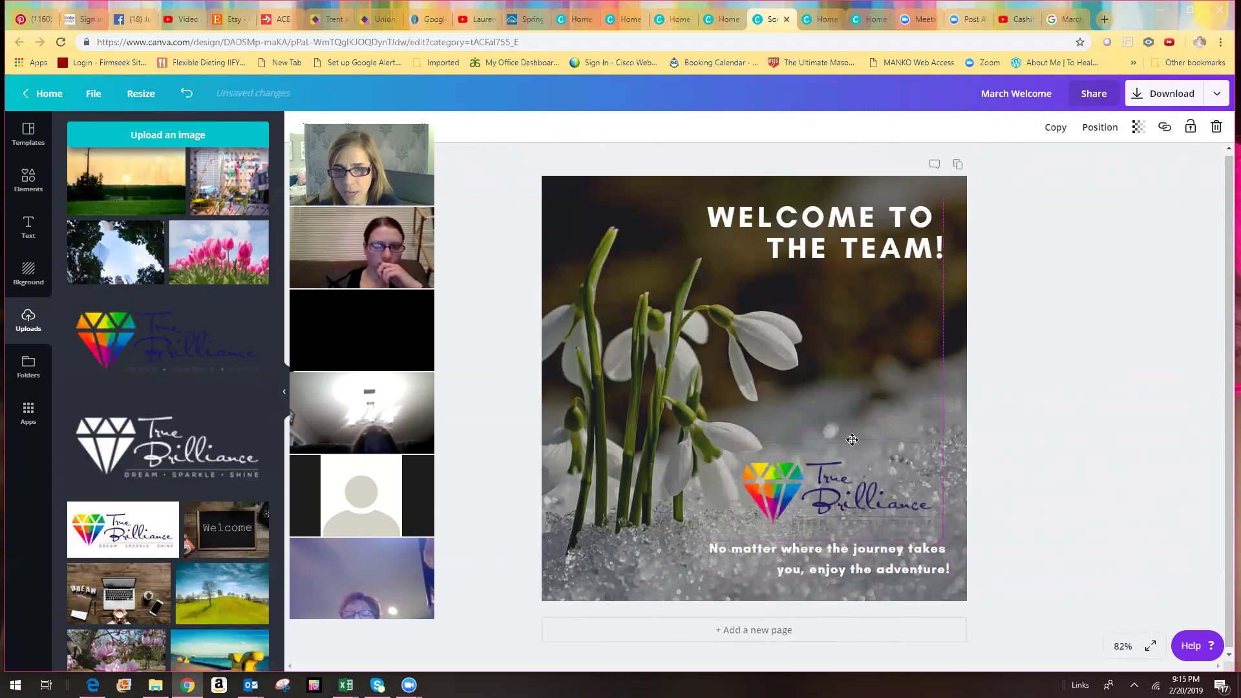
pyautogui.click(1033, 467)
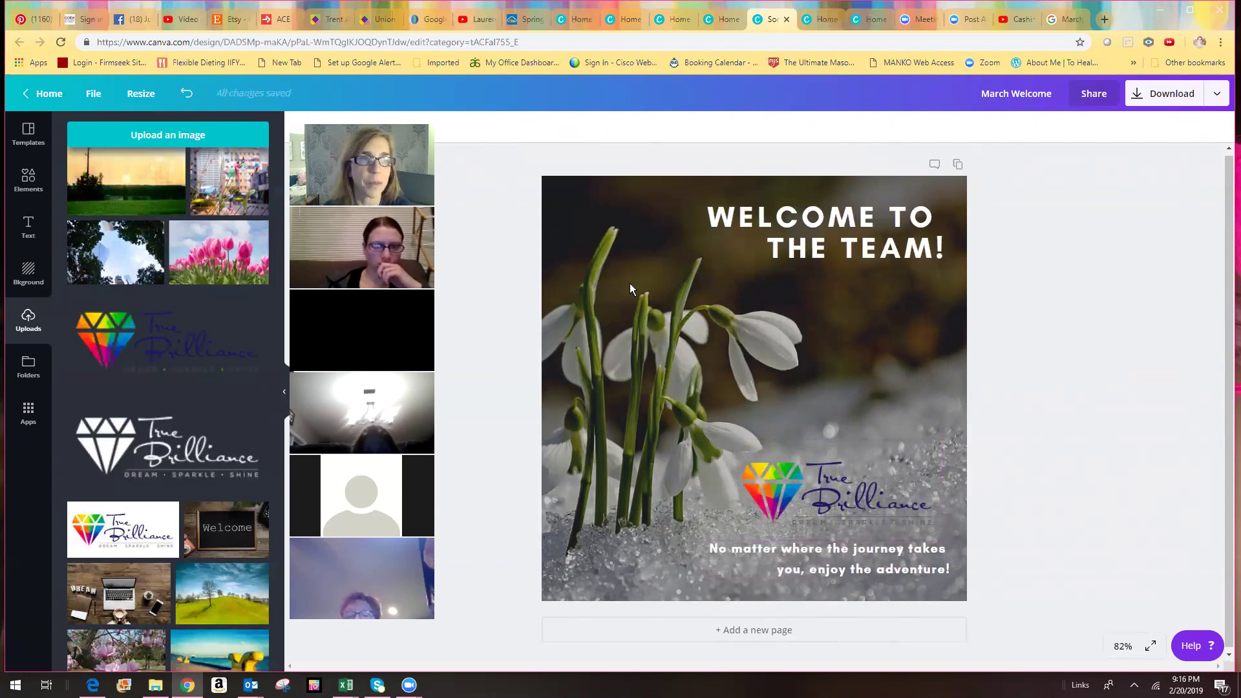
pyautogui.click(94, 93)
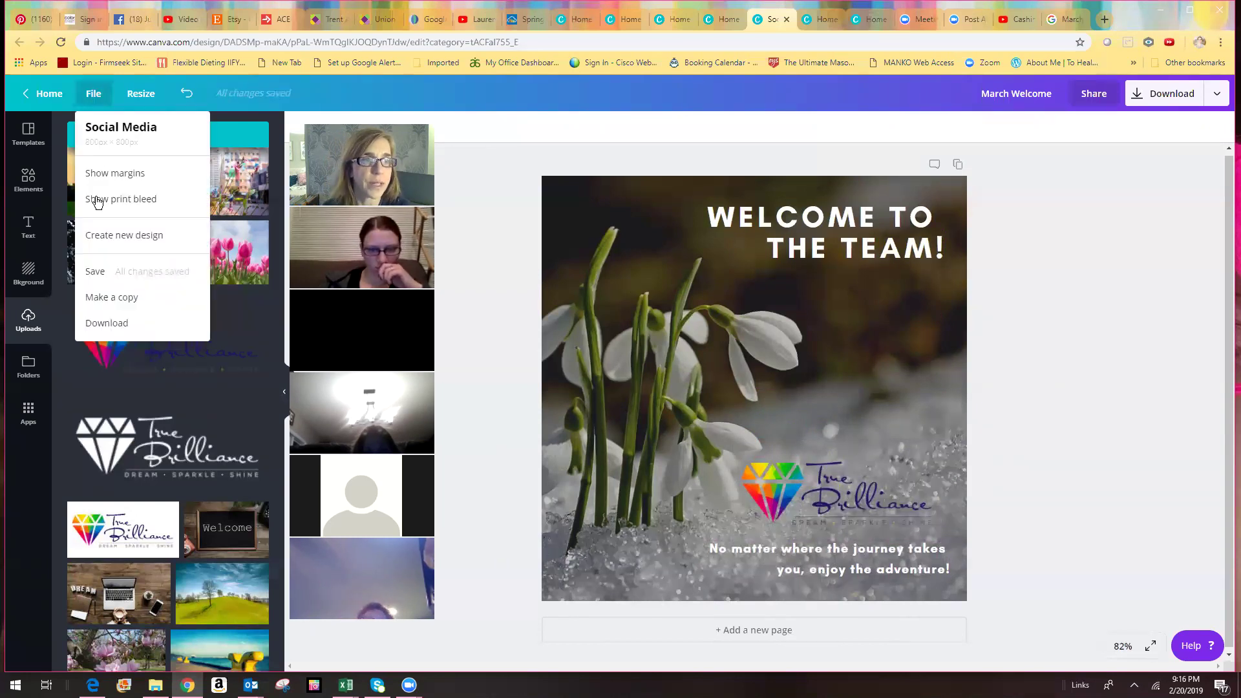
pyautogui.click(96, 278)
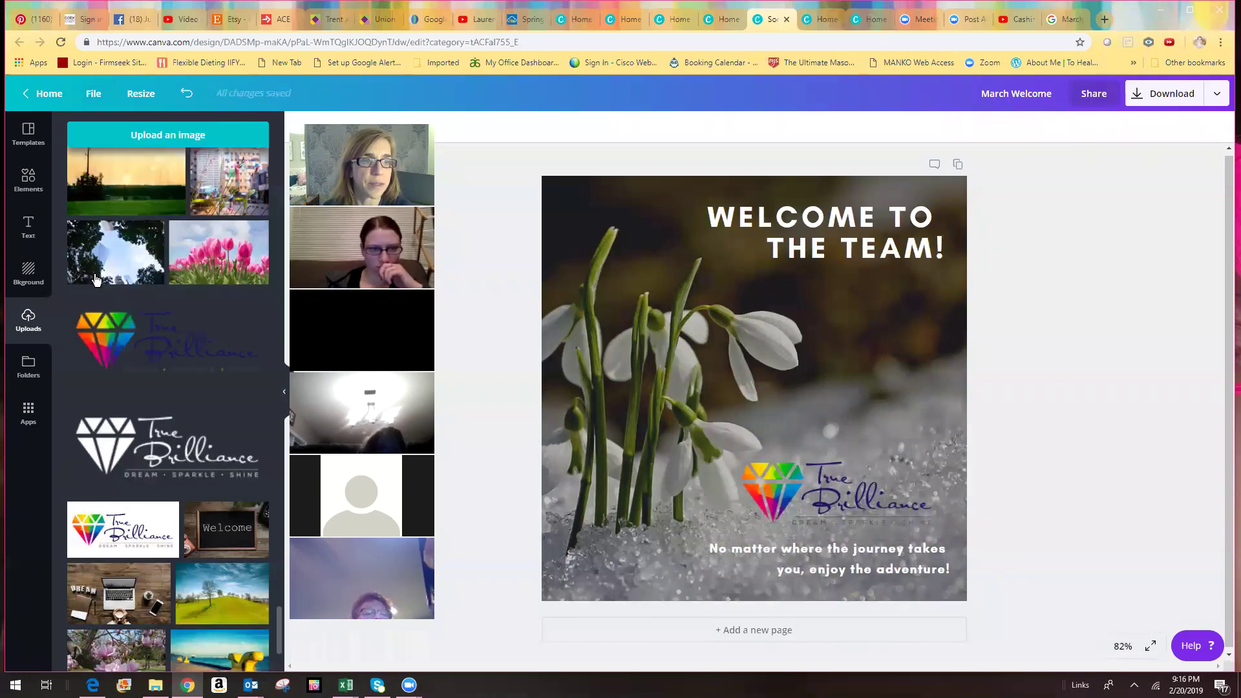
# - Download the design as a PNG image without a transparent background
pyautogui.click(1151, 100)
pyautogui.click(1061, 193)
pyautogui.click(1059, 189)
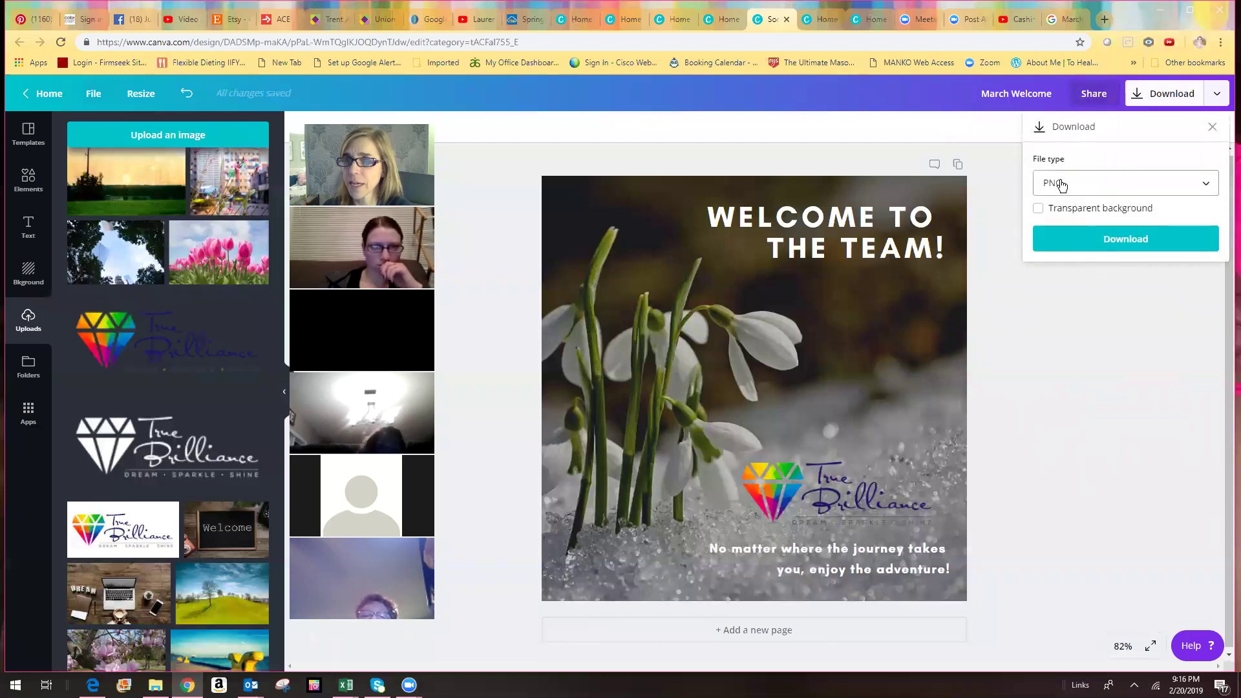
pyautogui.click(1061, 194)
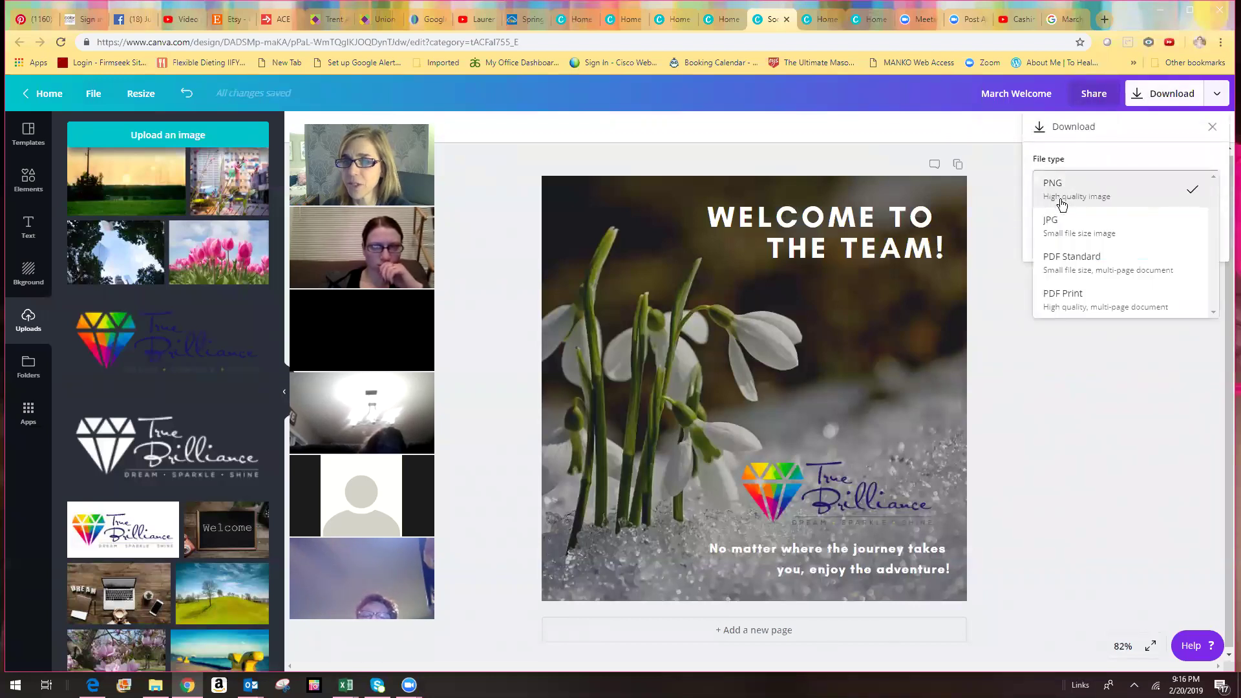
pyautogui.click(1068, 186)
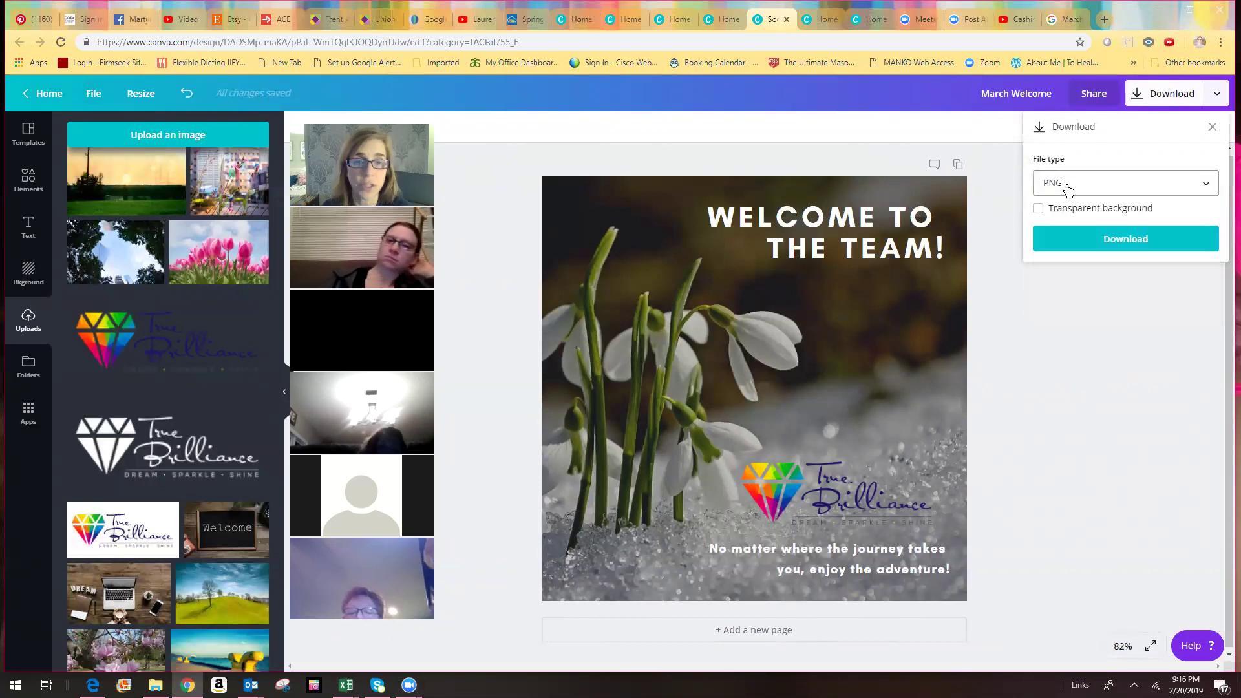
pyautogui.click(1106, 241)
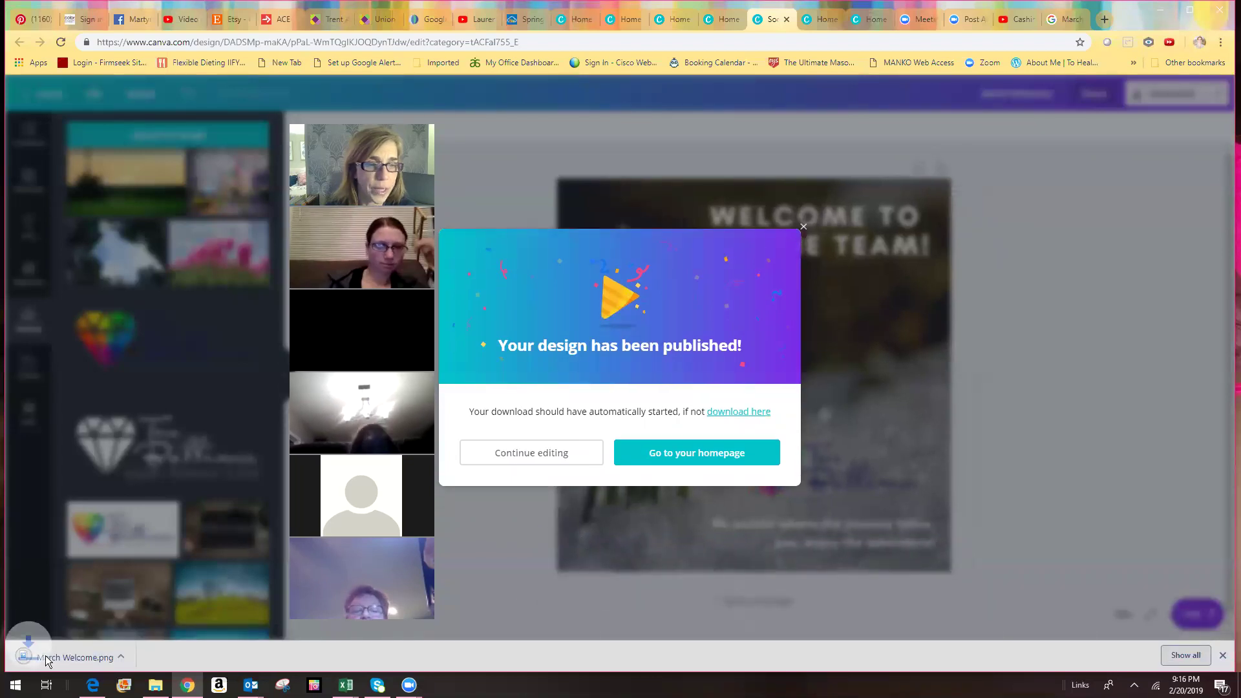
# - Open the downloaded image in Photos, save a PNG copy as March Welcome in the March folder, and close the preview
pyautogui.click(46, 658)
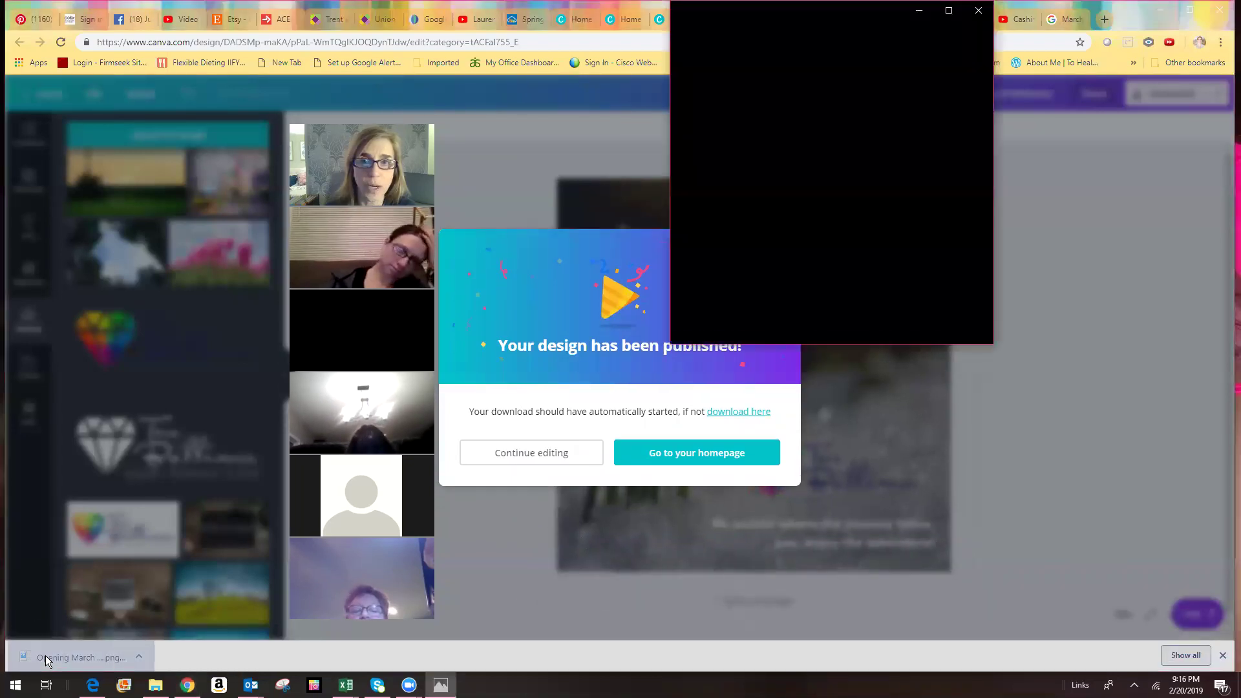
pyautogui.click(1158, 10)
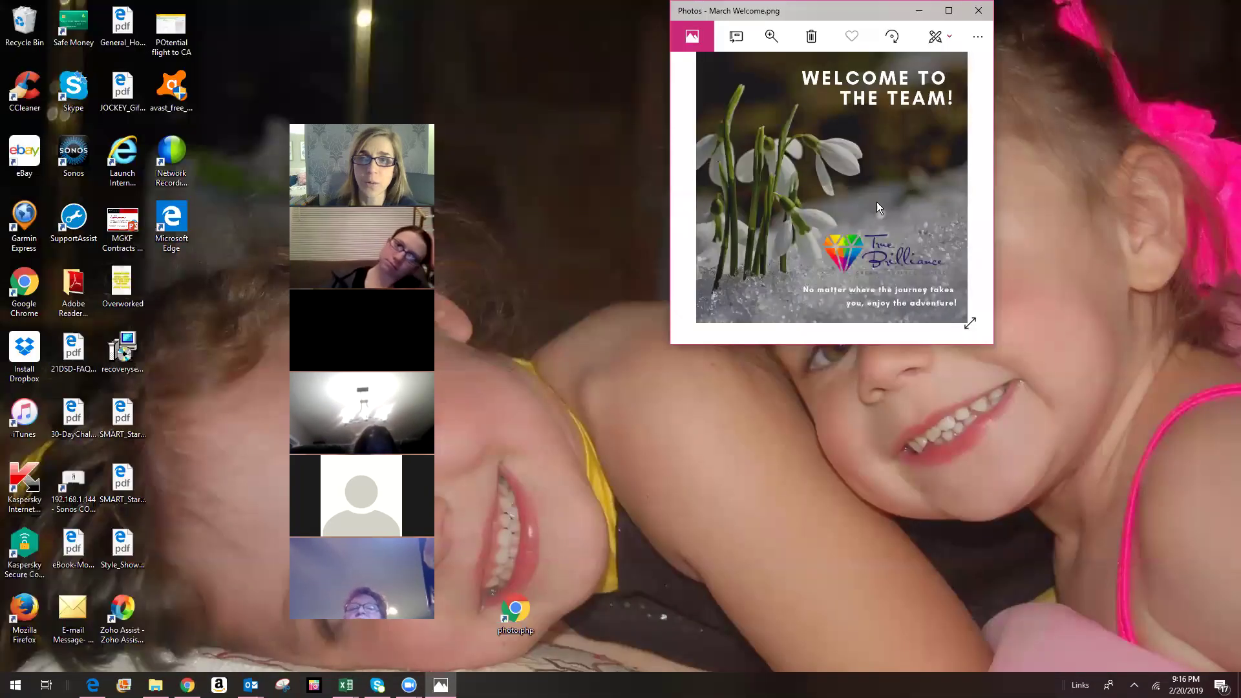
pyautogui.rightClick(791, 187)
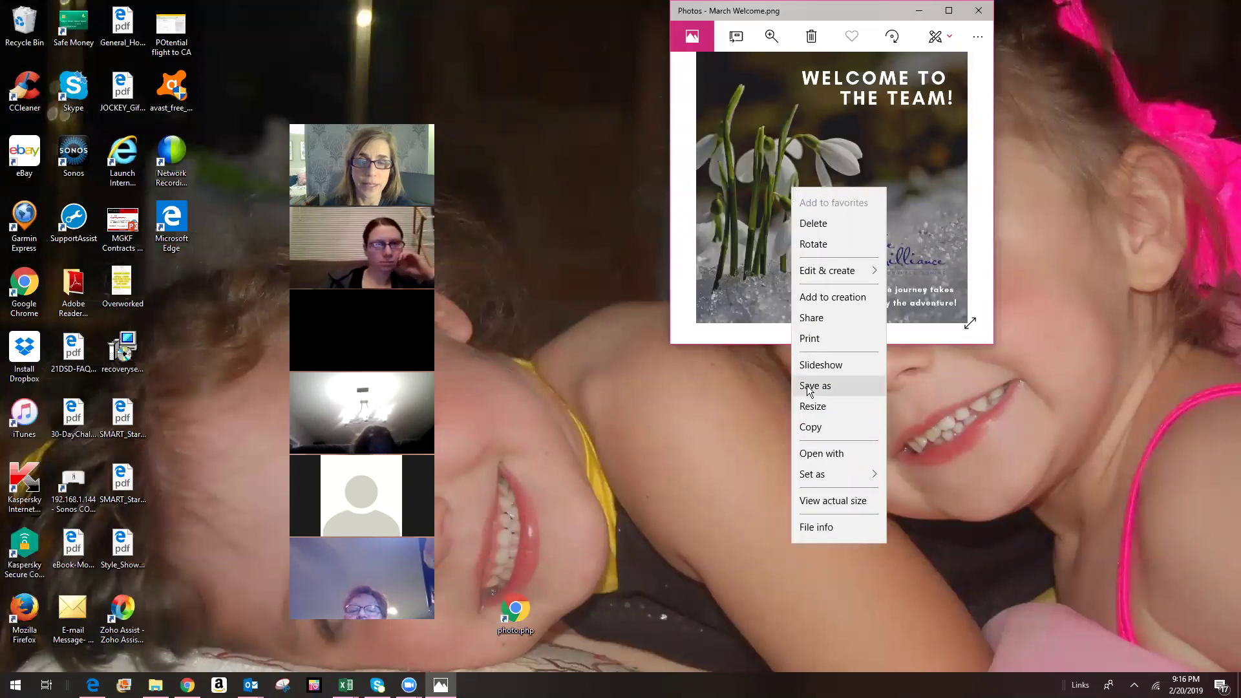
pyautogui.click(808, 386)
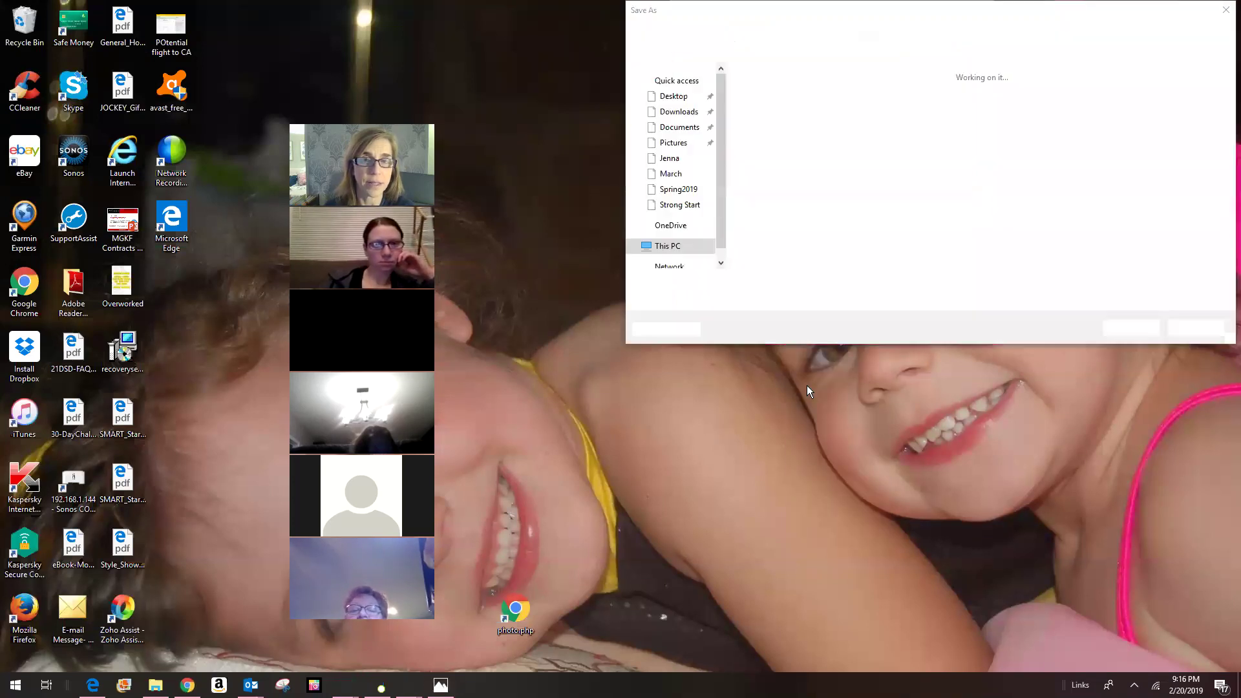
pyautogui.click(671, 174)
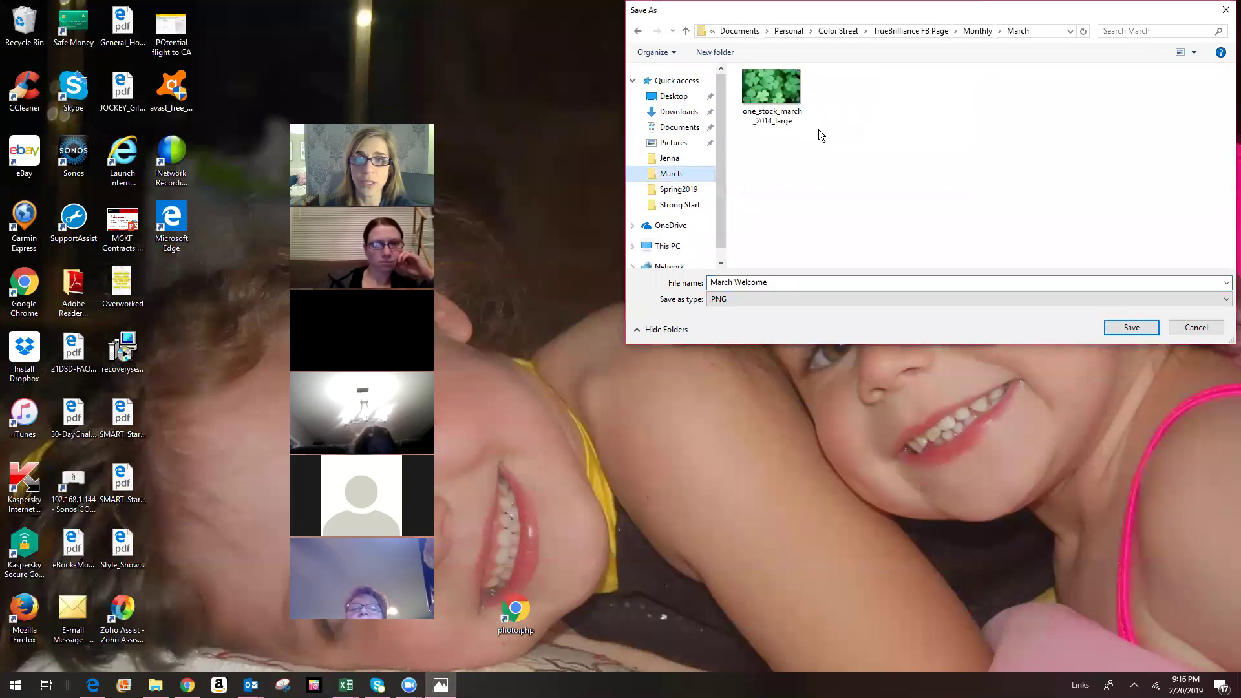
pyautogui.click(1133, 327)
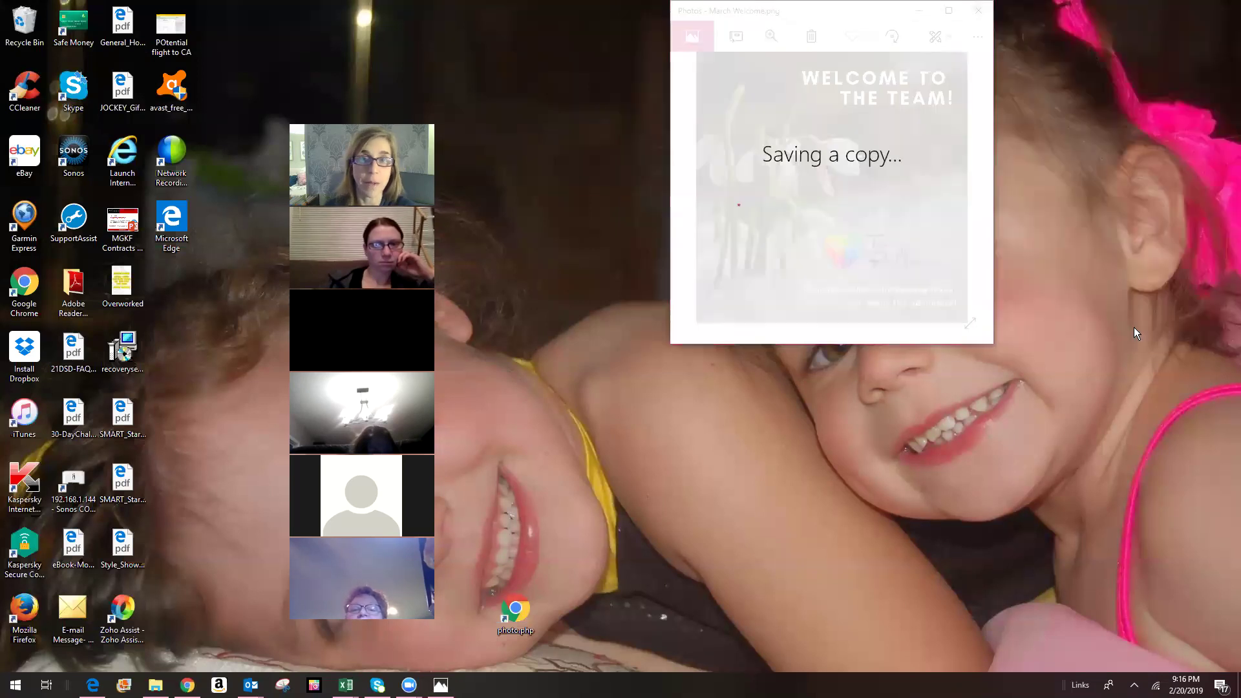
pyautogui.click(980, 12)
# - Switch back to Canva in the browser, dismiss the publishing message and go to the home page
pyautogui.click(187, 685)
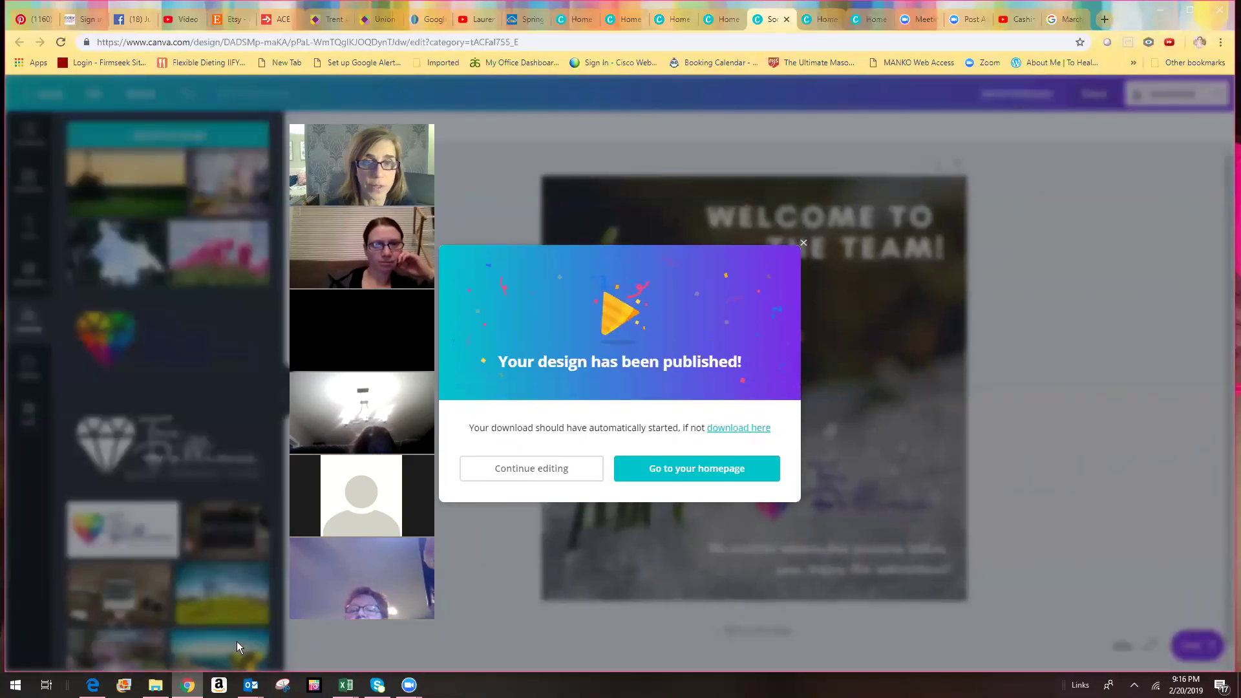
pyautogui.click(563, 229)
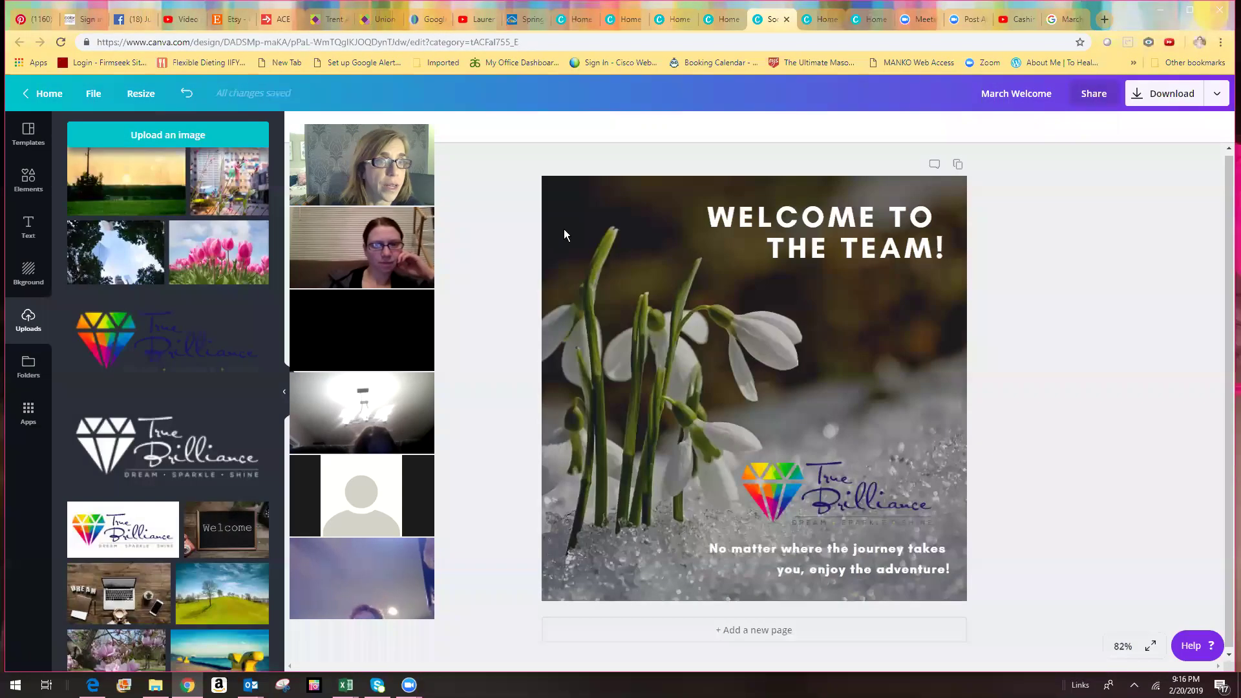
pyautogui.click(44, 95)
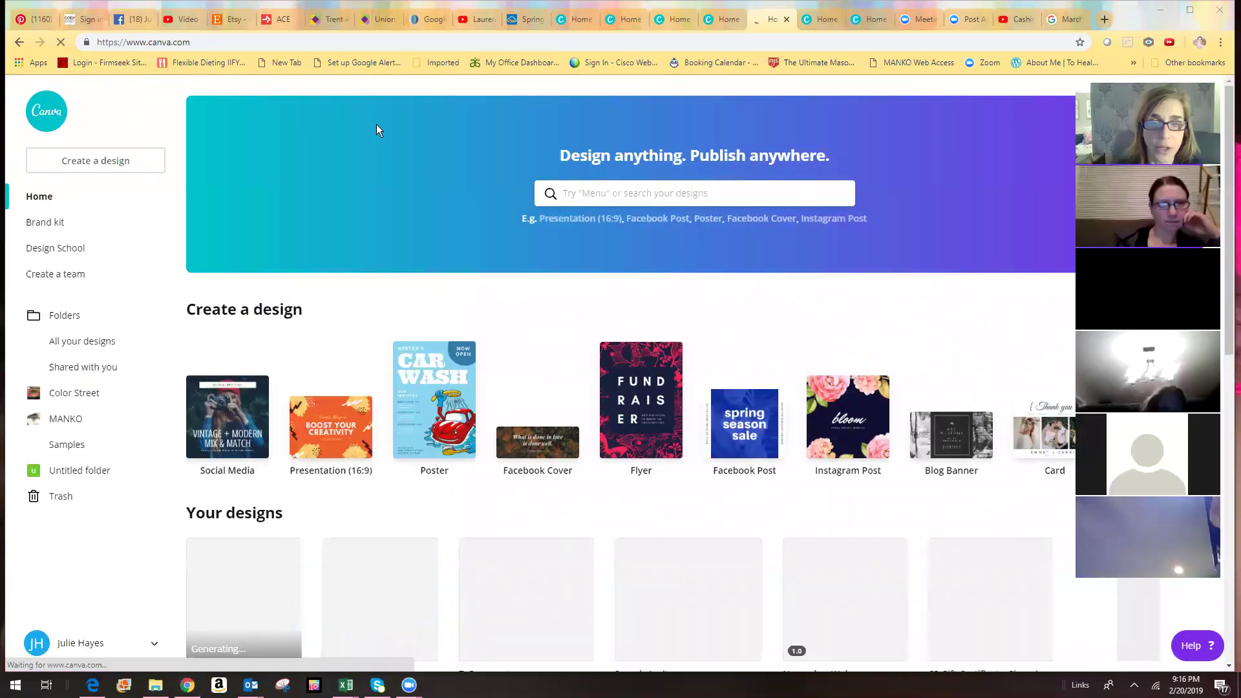
# - Browse through the available design types and start a new Invitation design
pyautogui.scroll(-4, 376, 125)
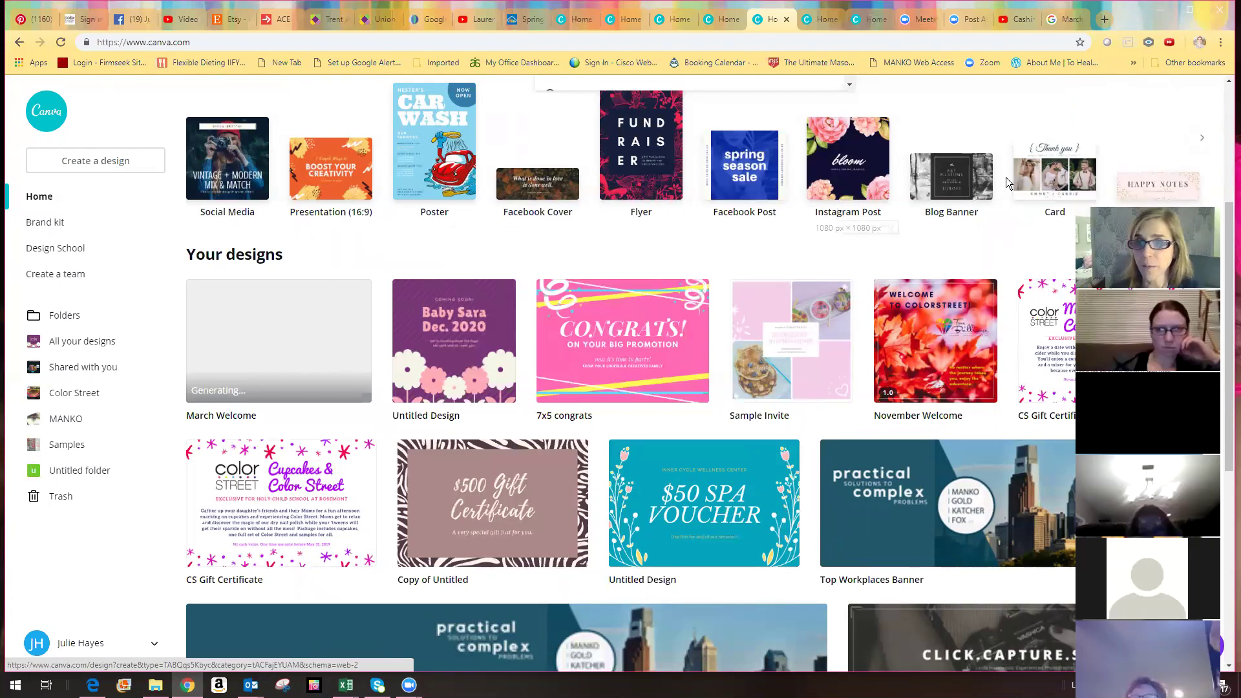
pyautogui.click(1205, 142)
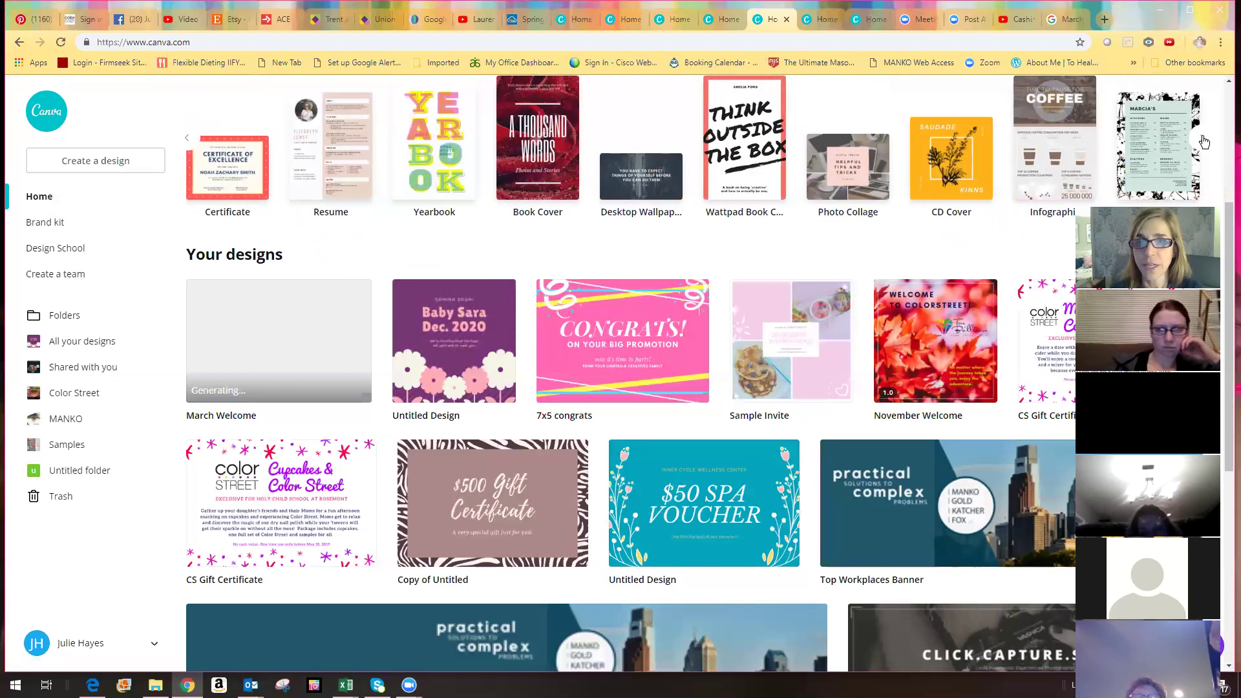
pyautogui.click(1205, 142)
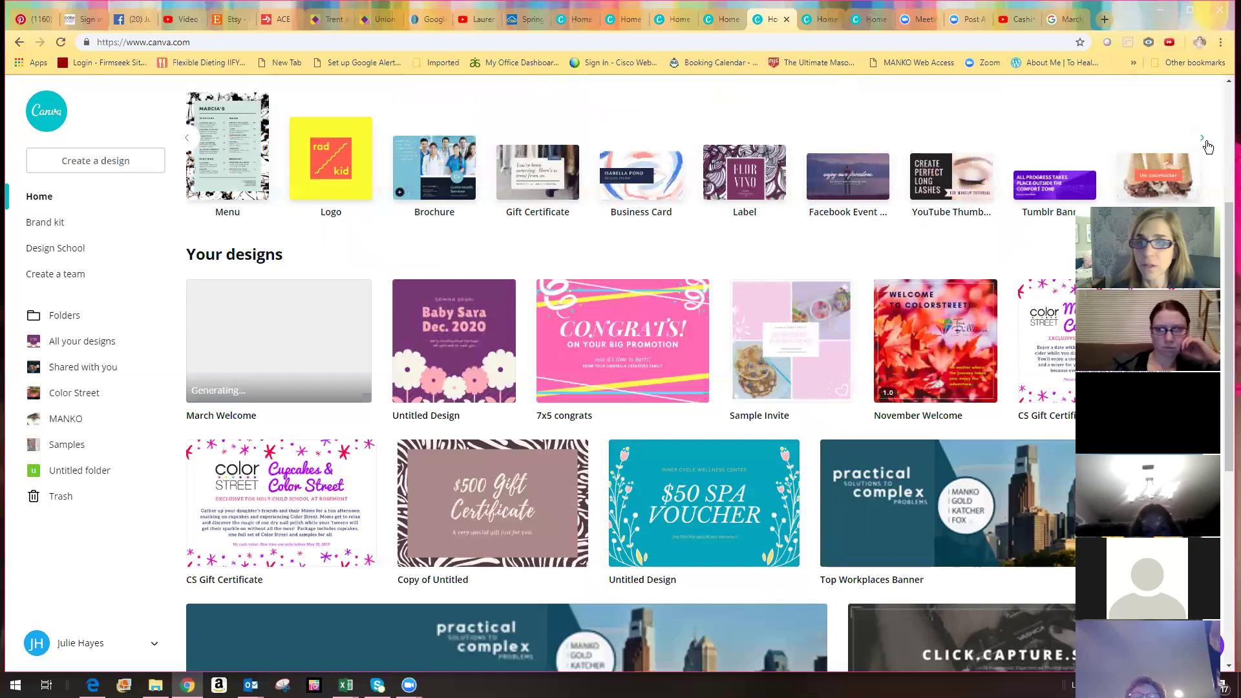
pyautogui.click(1205, 141)
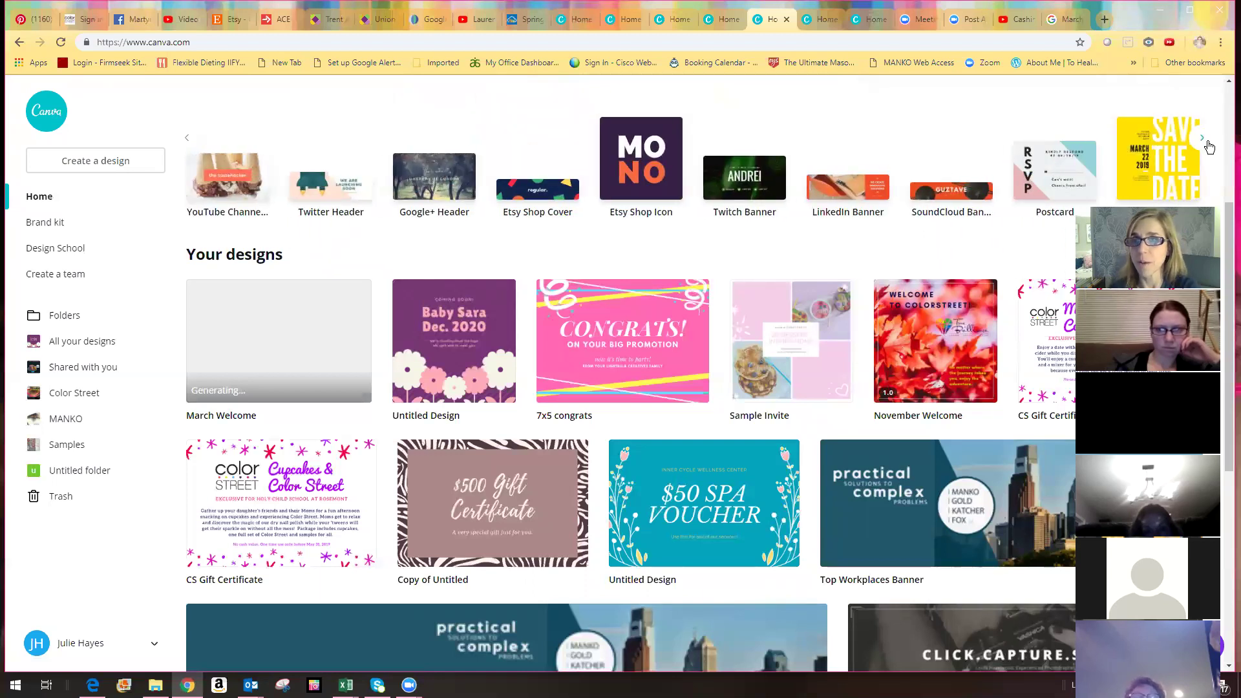
pyautogui.click(1205, 141)
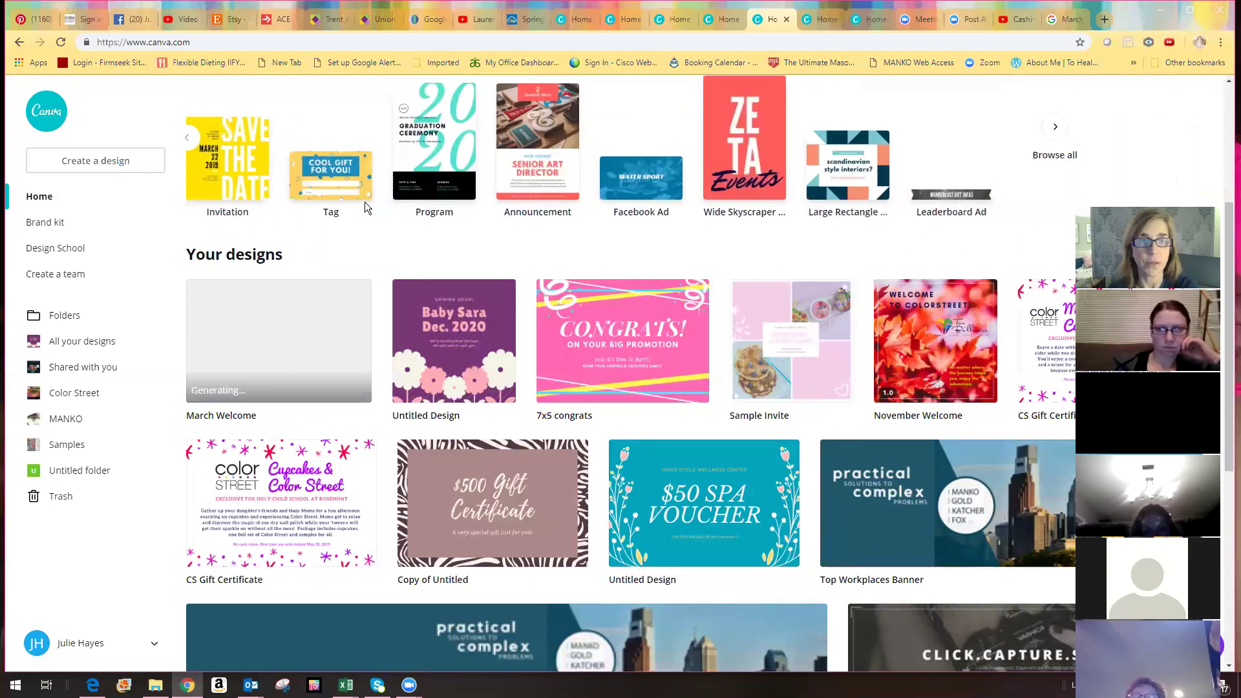
pyautogui.click(227, 168)
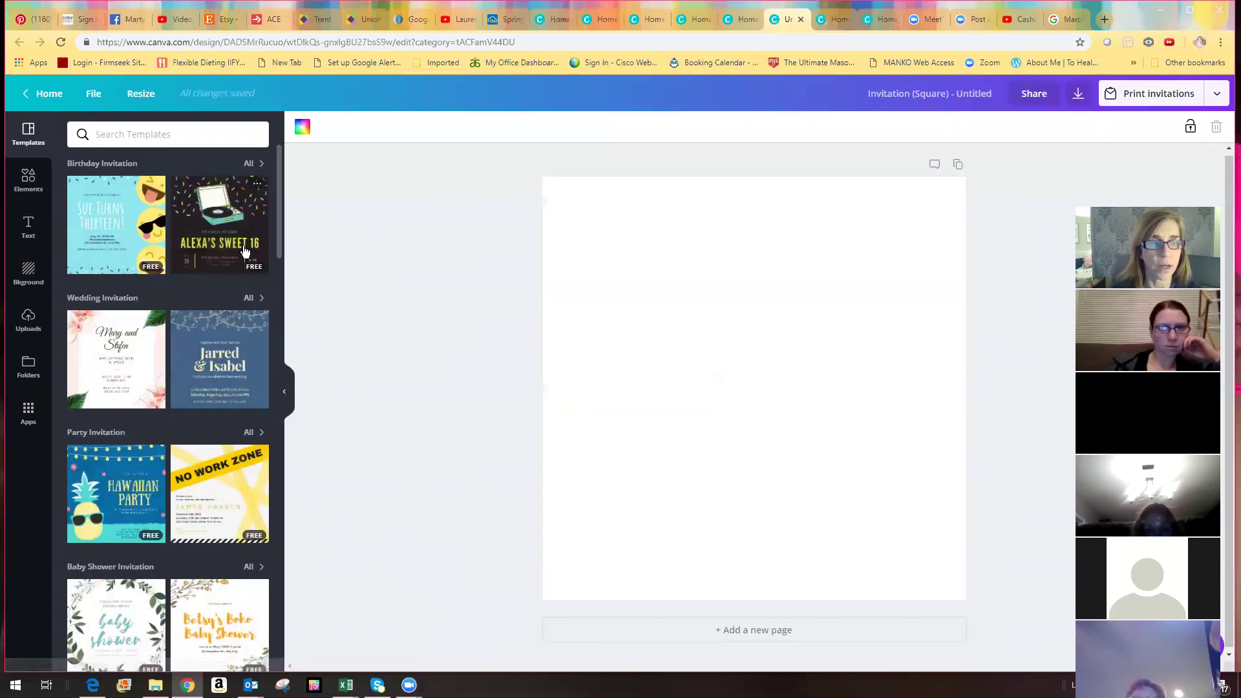
# - Search the invitation templates for "celebrate" and look through the matching designs
pyautogui.scroll(-3, 192, 278)
pyautogui.scroll(-8, 191, 278)
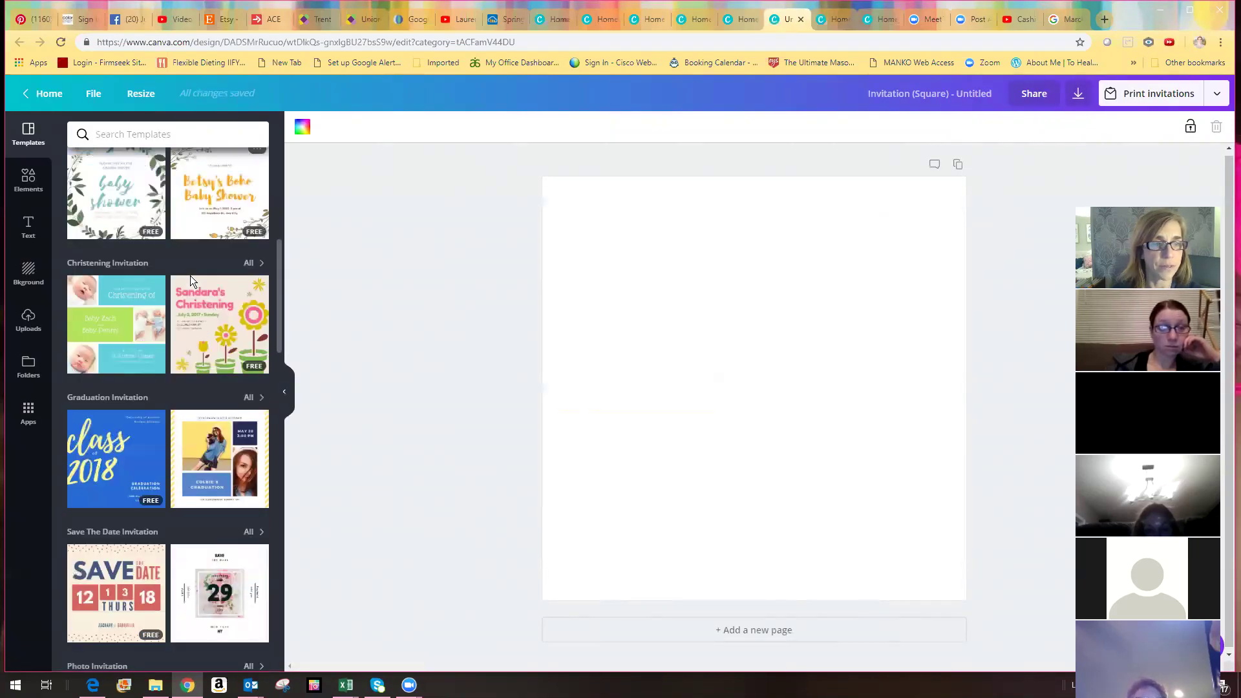
pyautogui.scroll(-2, 192, 279)
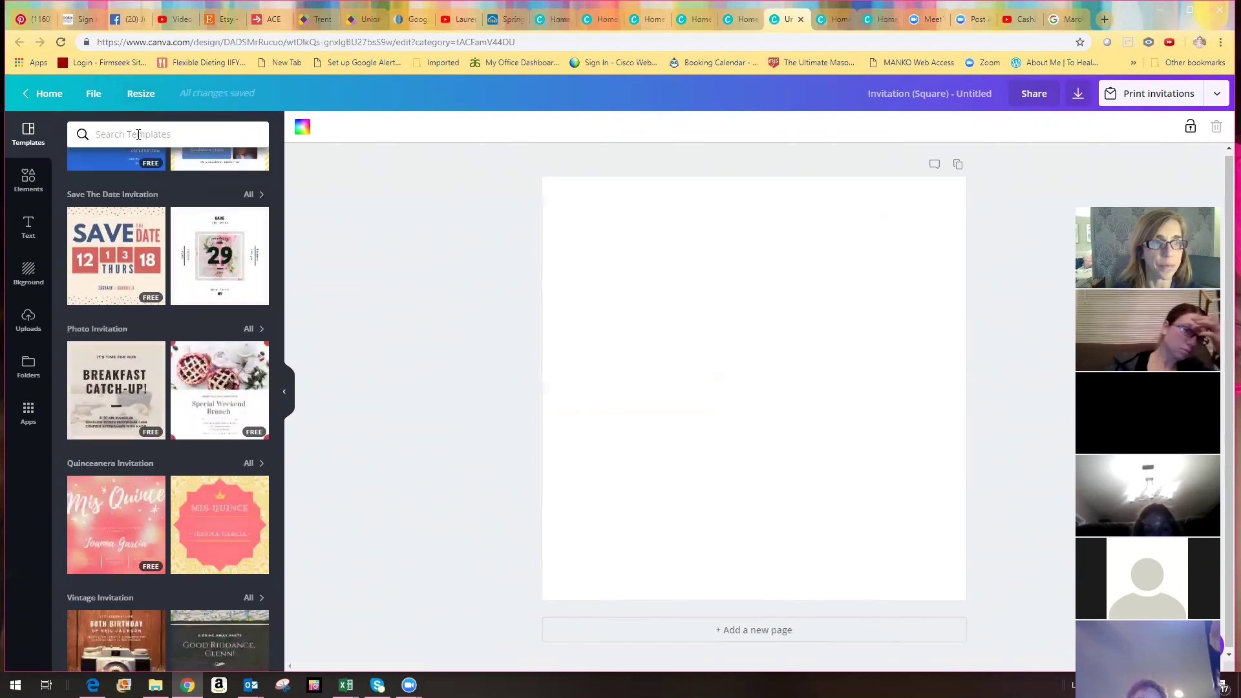
pyautogui.click(142, 135)
pyautogui.write('Ce;ebra')
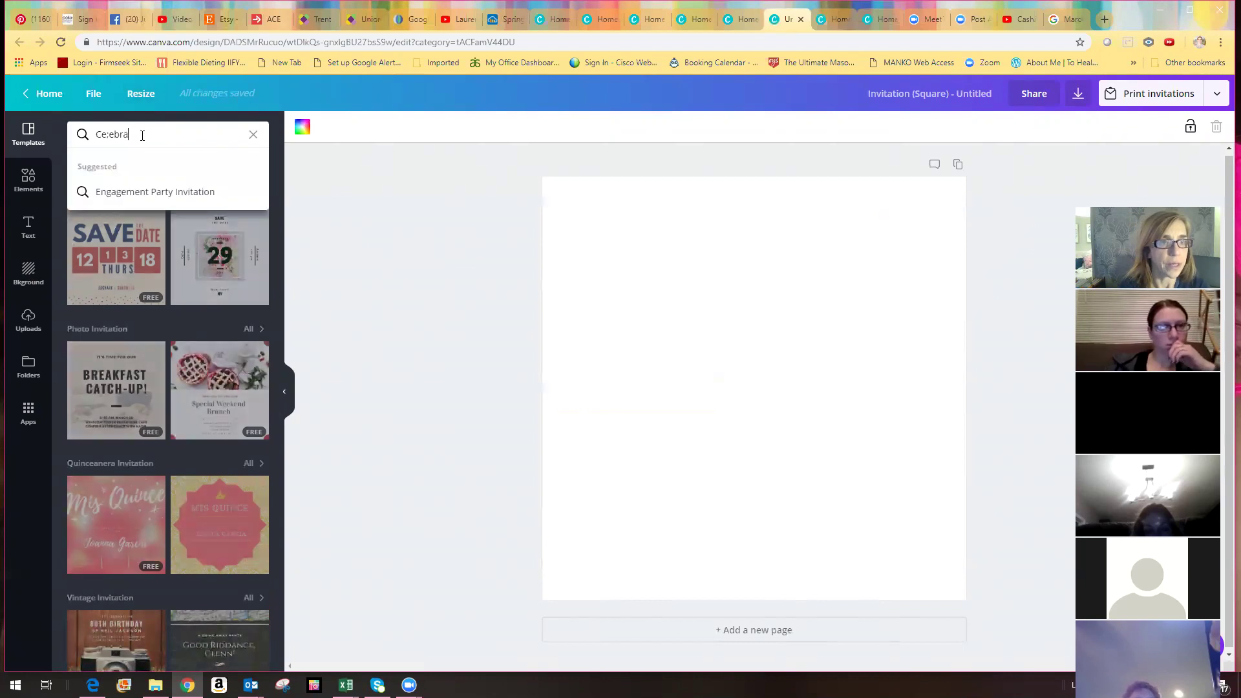
pyautogui.press('BackSpace')
pyautogui.press('BackSpace')
pyautogui.press('BackSpace')
pyautogui.write('le')
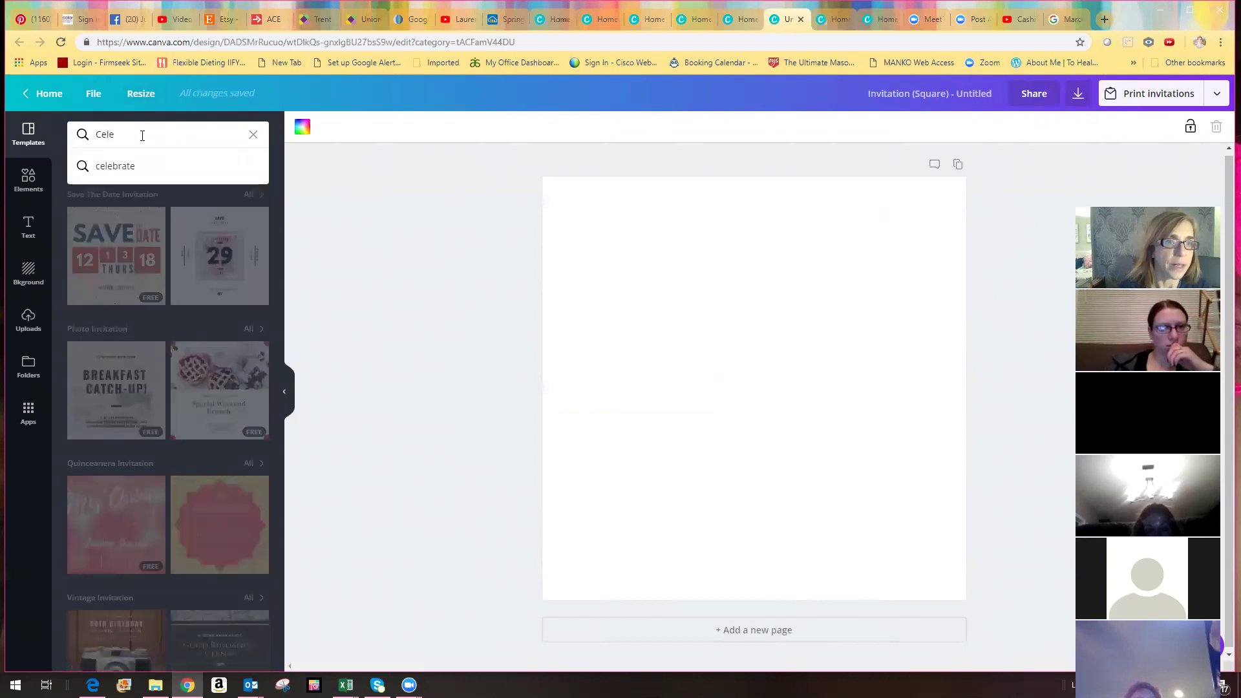
pyautogui.click(114, 166)
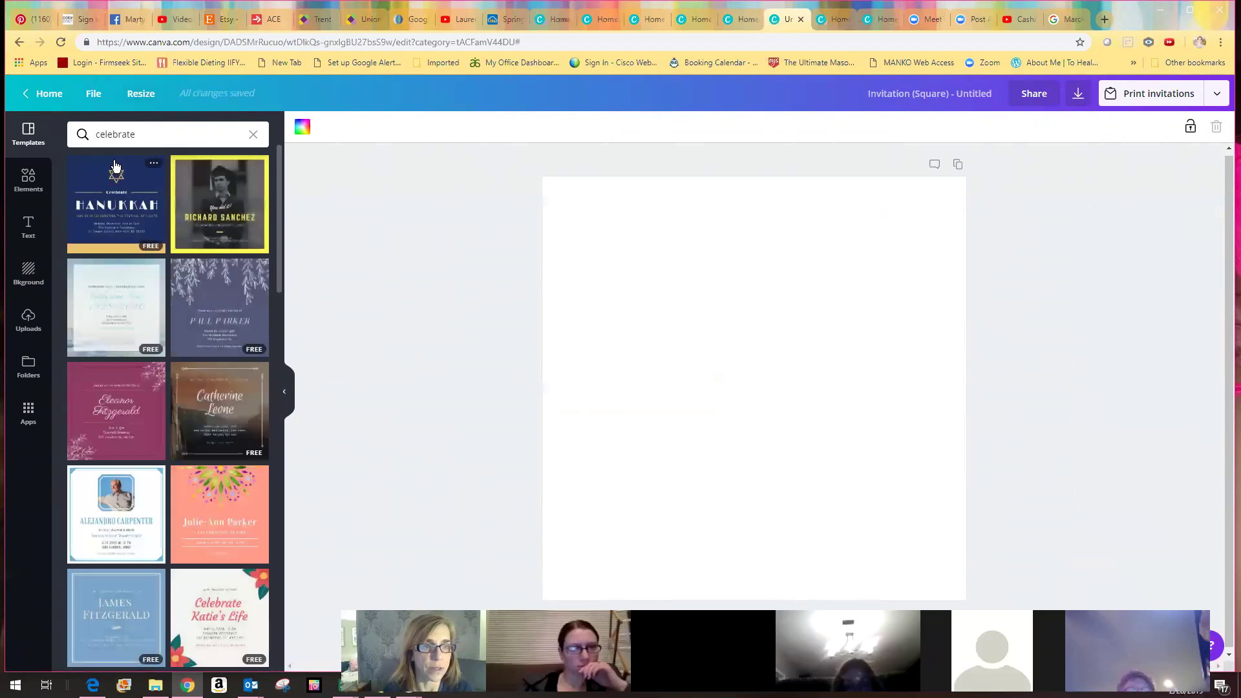
pyautogui.scroll(-7, 154, 358)
pyautogui.scroll(-15, 149, 371)
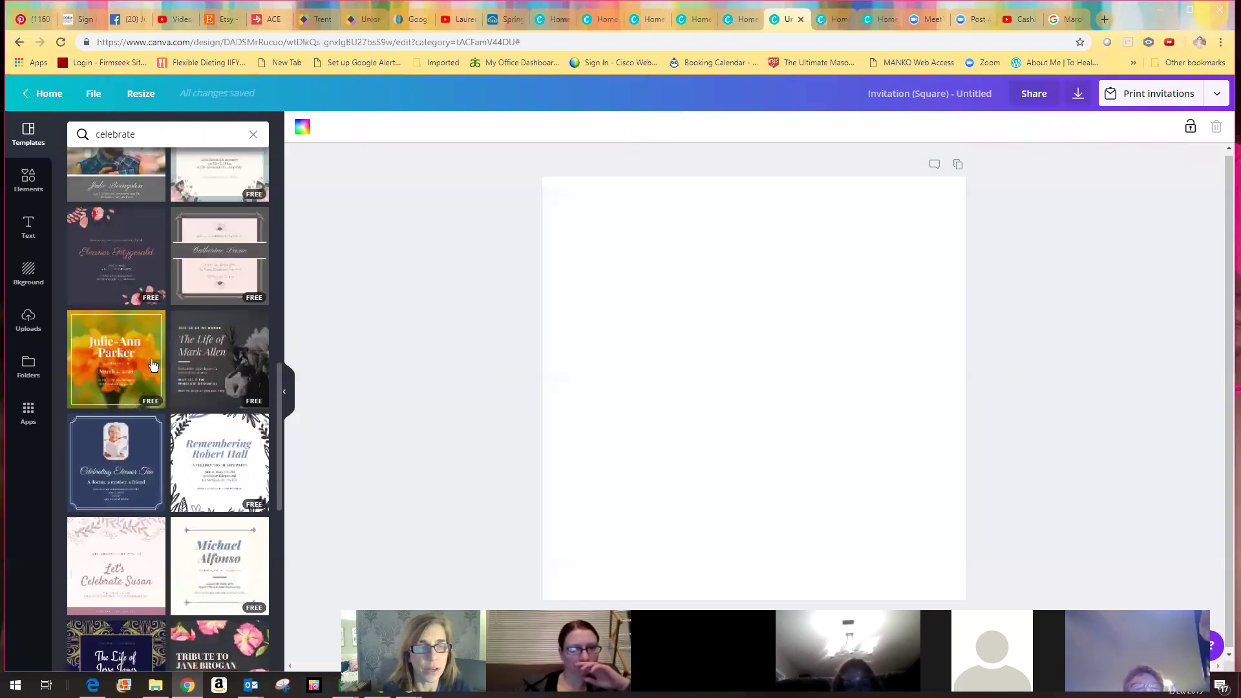
pyautogui.scroll(-15, 143, 386)
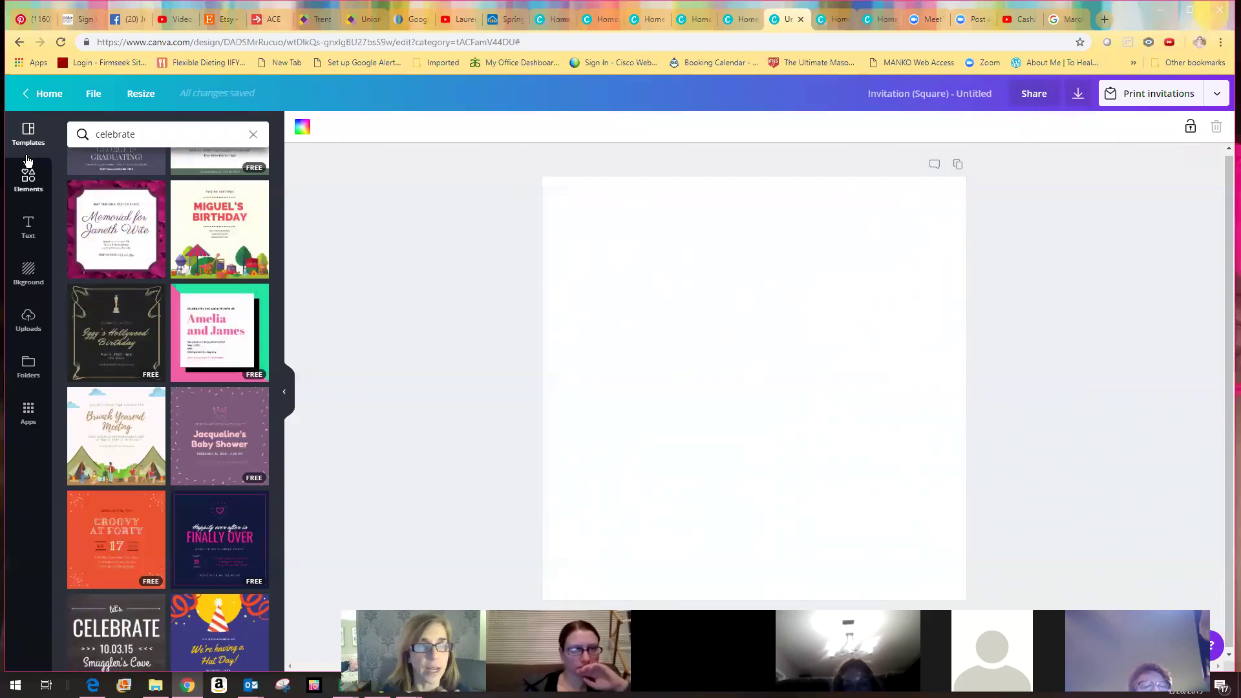
# - Return to the home page and open the existing 7x5 congrats design
pyautogui.click(50, 99)
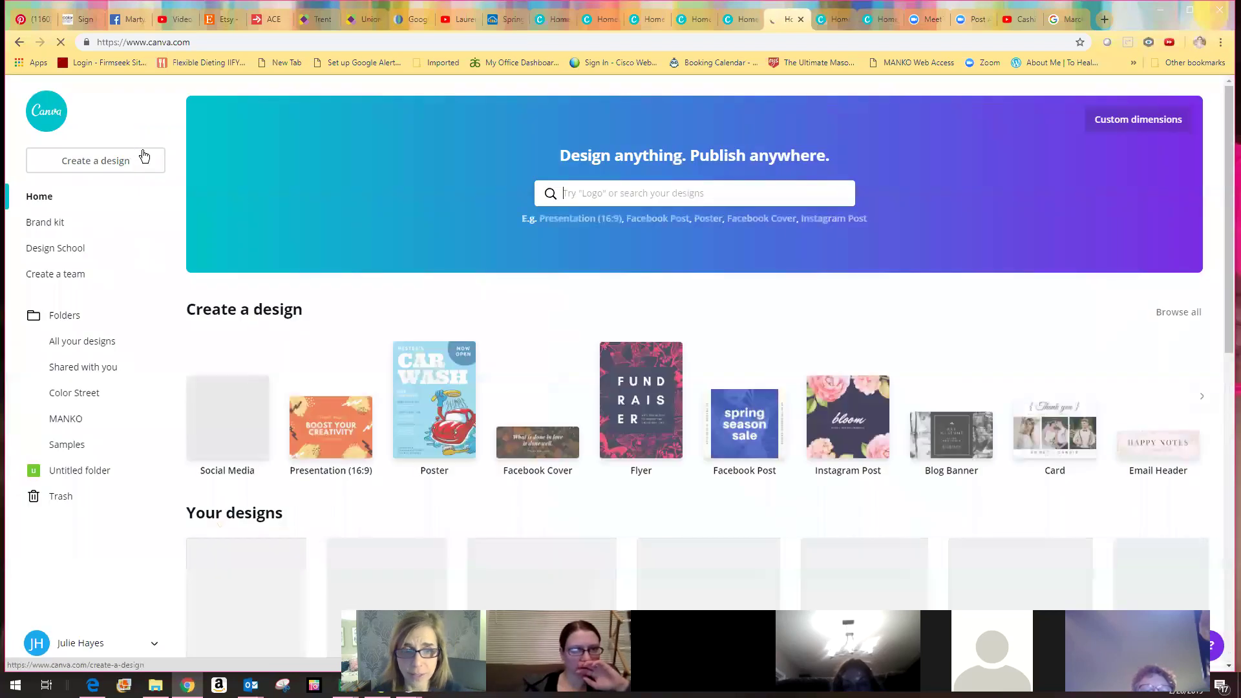
pyautogui.scroll(-3, 606, 417)
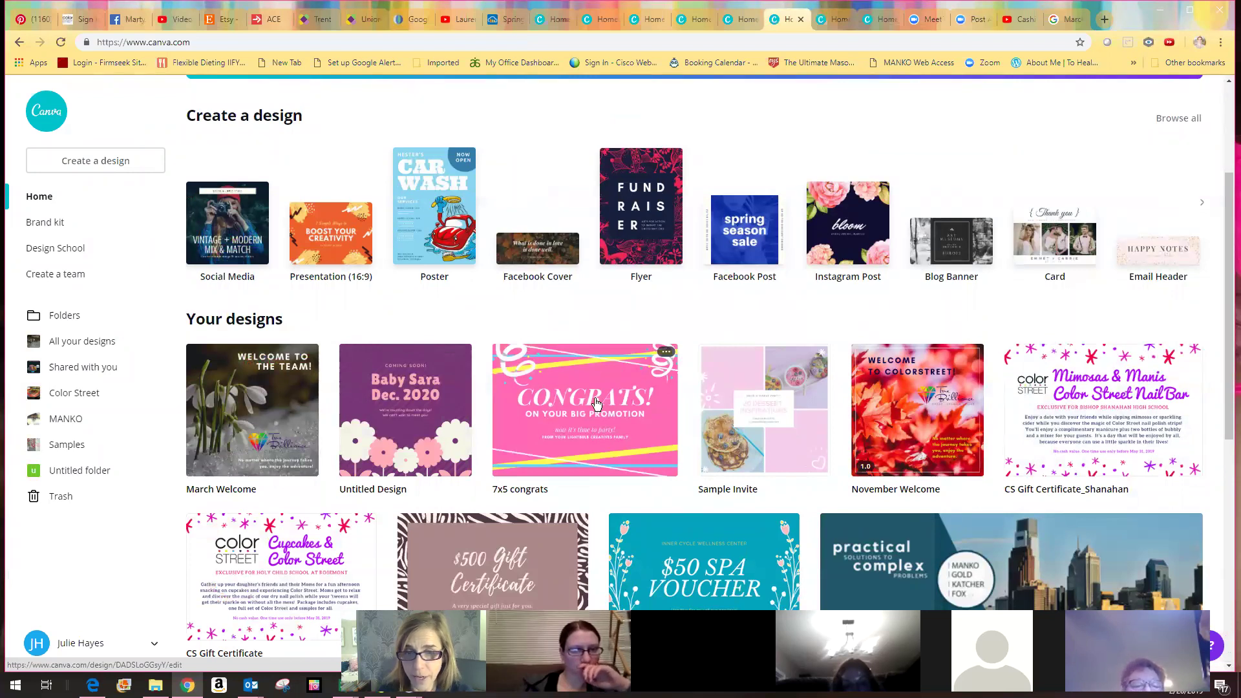
pyautogui.click(596, 403)
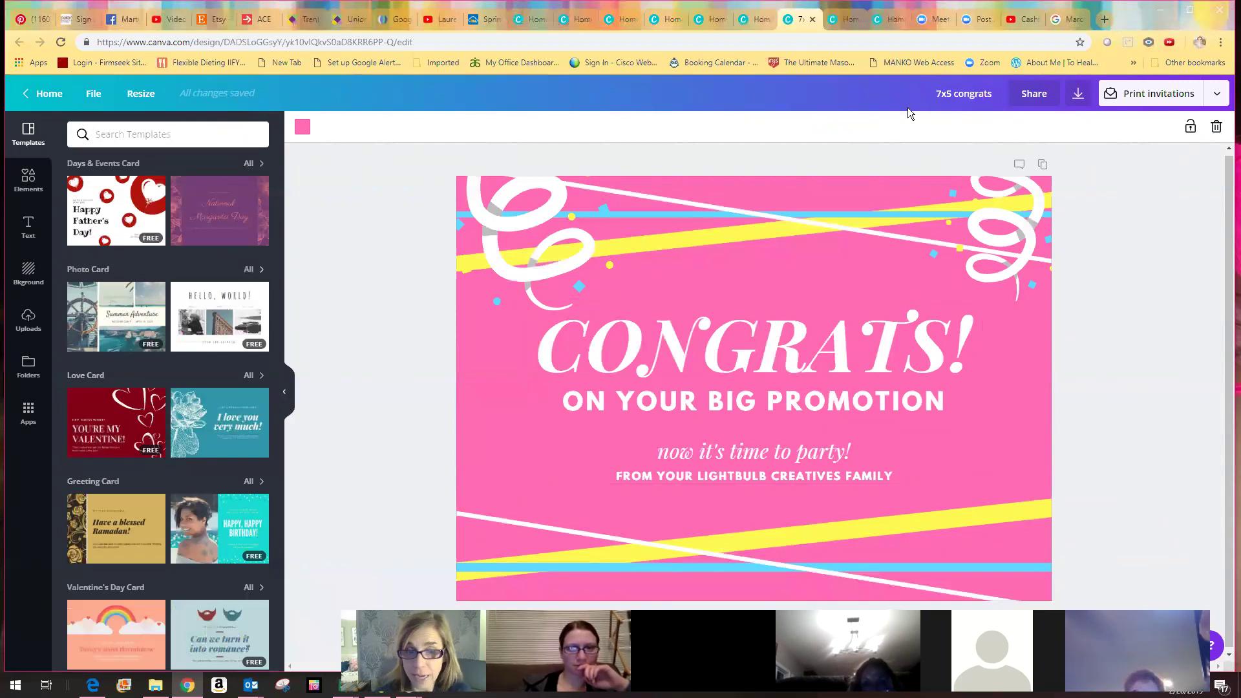
# - Check the available resize options and the congrats card's current dimensions
pyautogui.click(137, 95)
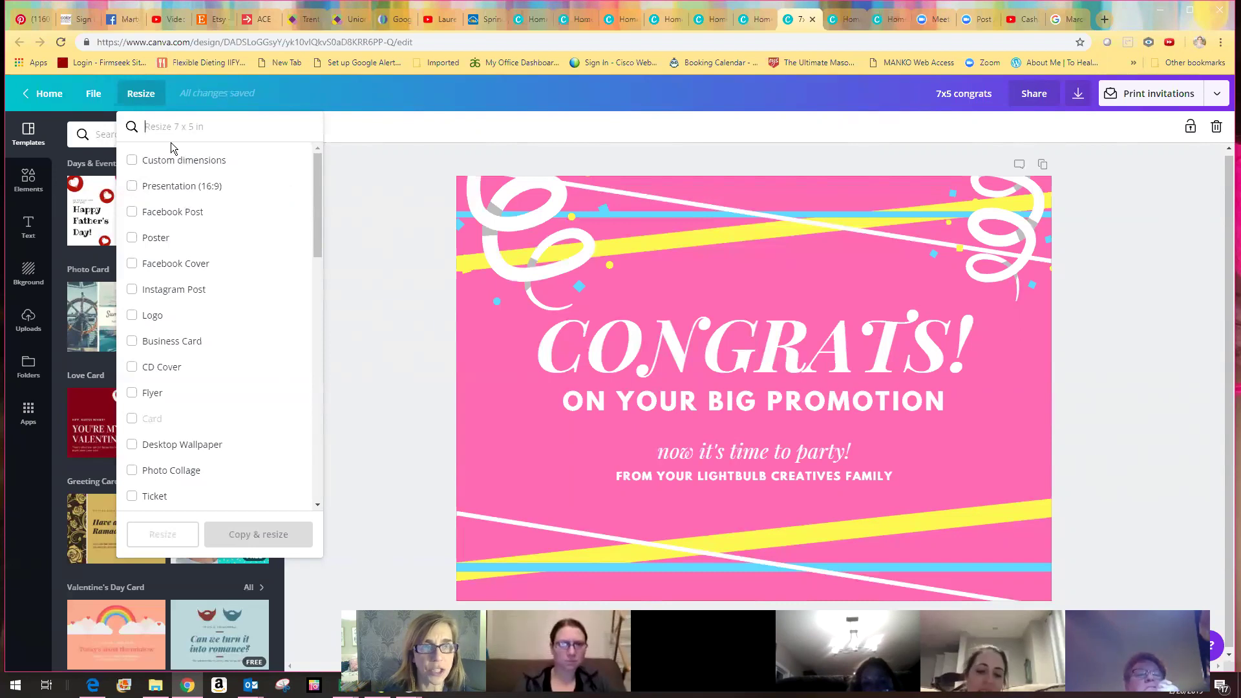
pyautogui.click(140, 95)
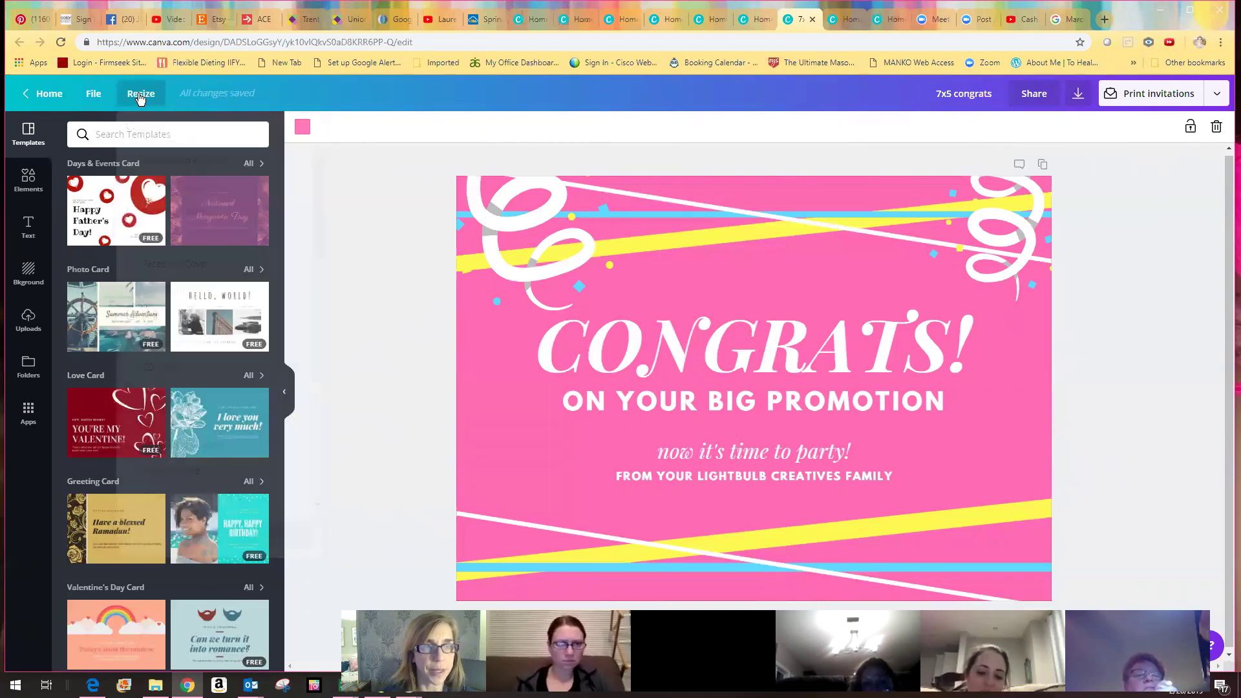
pyautogui.click(93, 93)
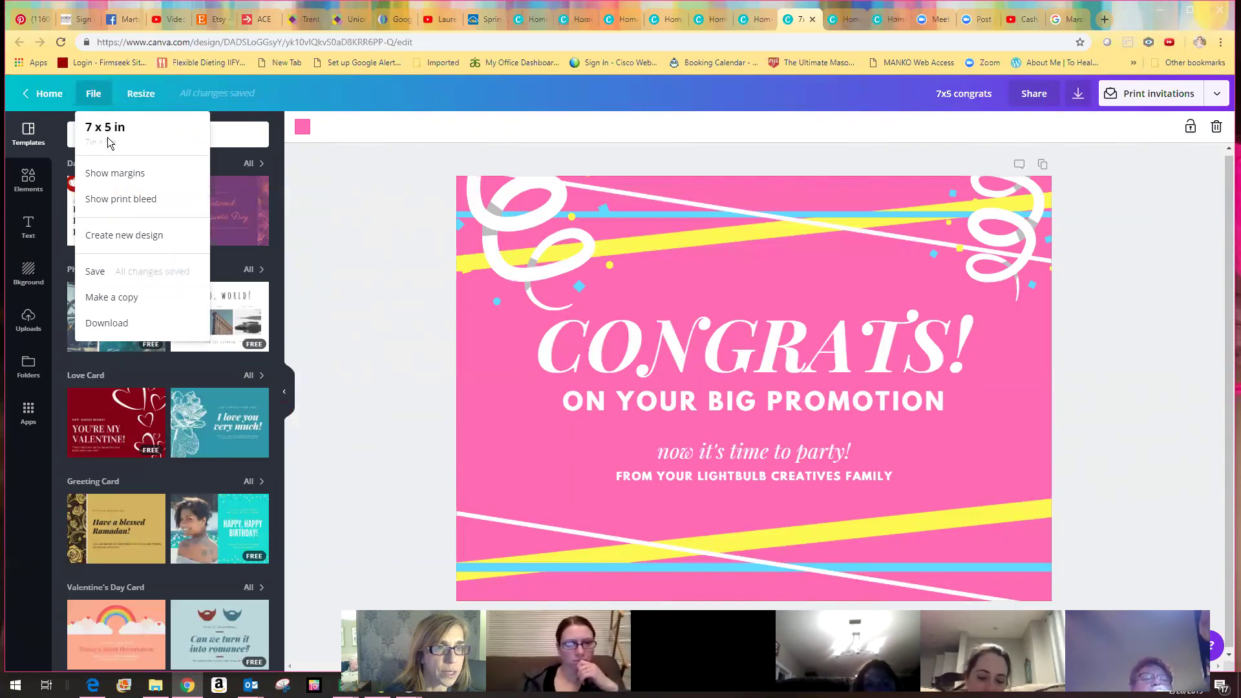
# - Resize the congrats card to custom dimensions of 3 × 5 in
pyautogui.click(136, 97)
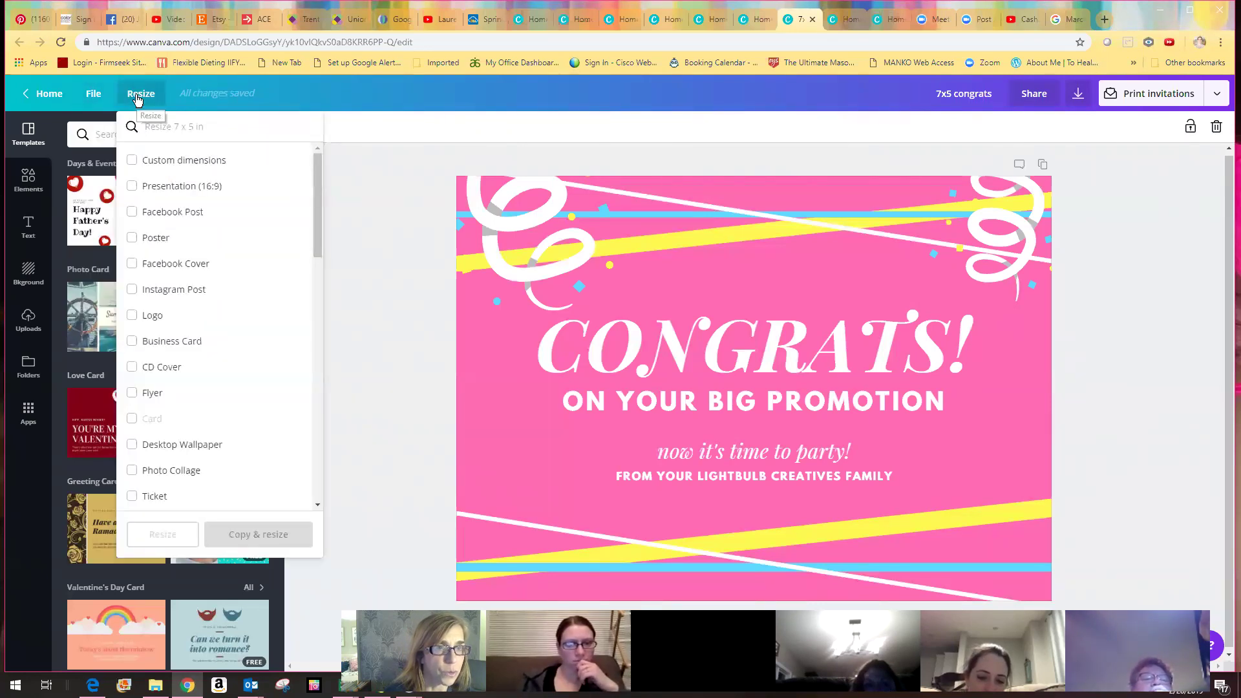
pyautogui.click(157, 167)
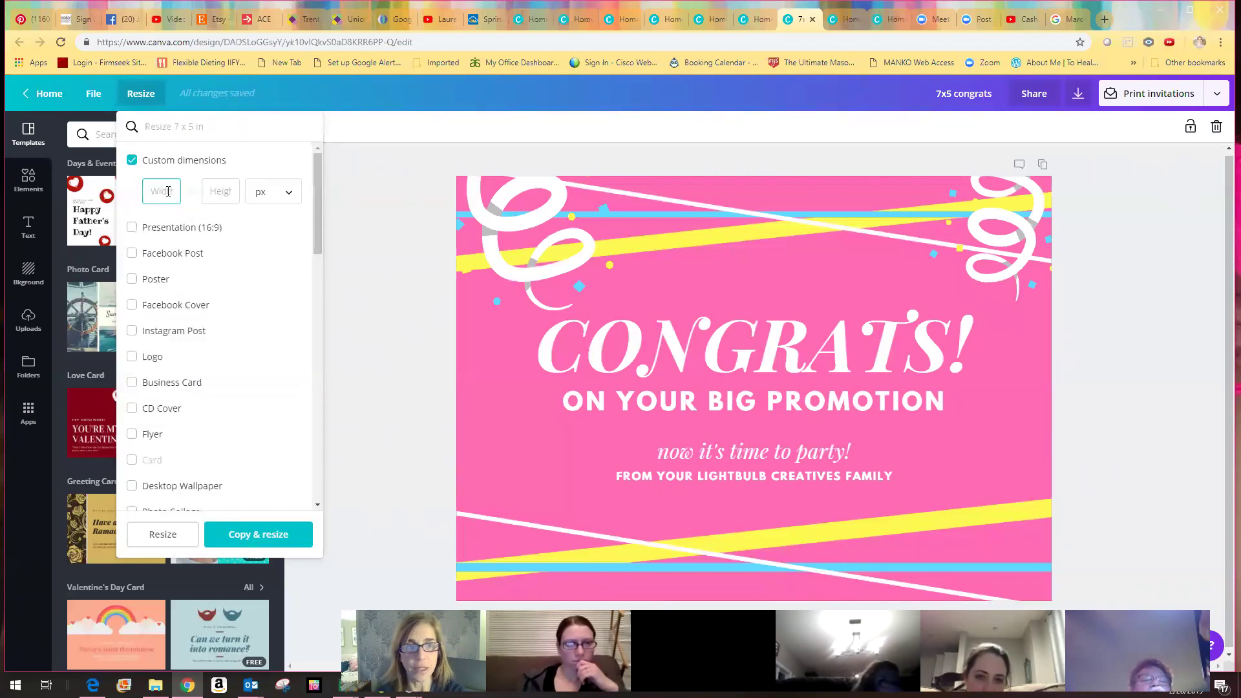
pyautogui.click(166, 193)
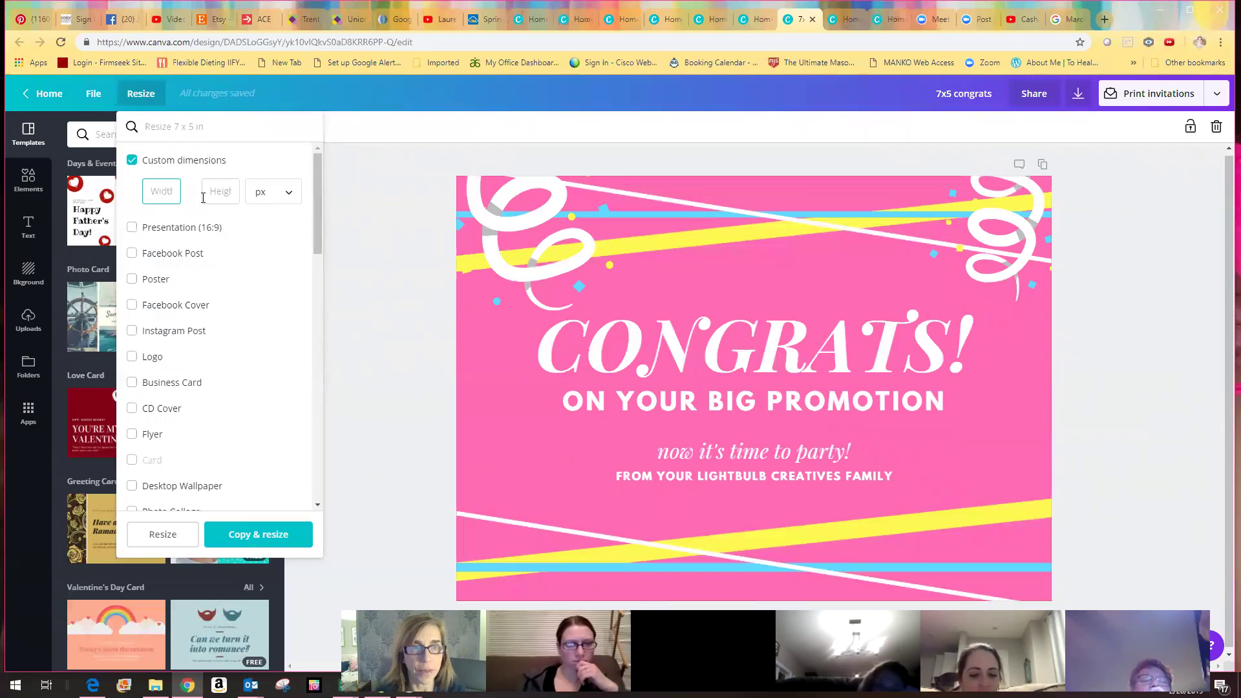
pyautogui.write('3')
pyautogui.press('Tab')
pyautogui.write('5')
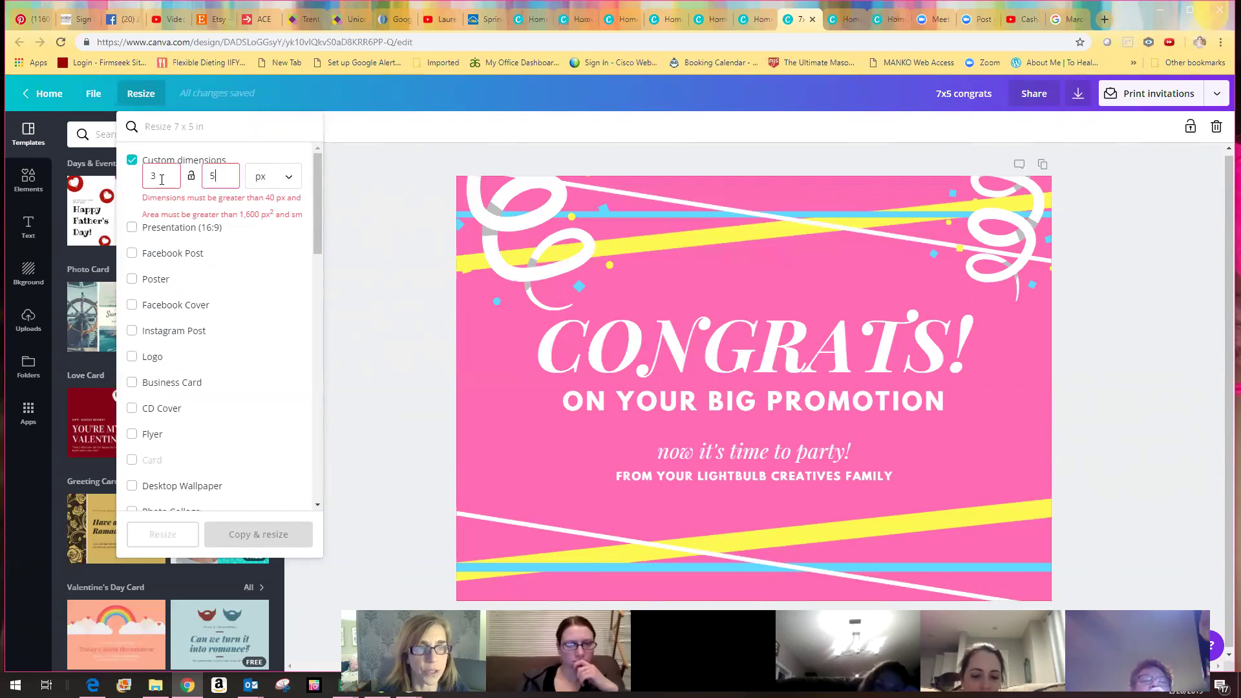
pyautogui.click(292, 177)
pyautogui.click(277, 201)
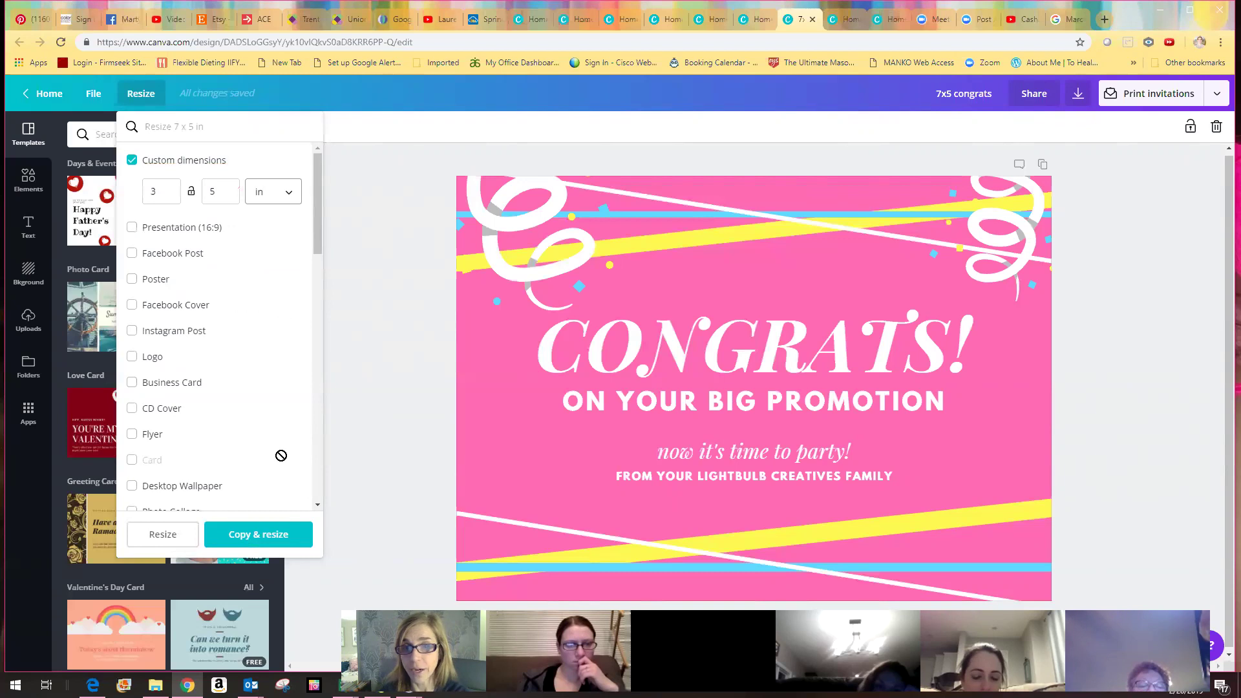
pyautogui.click(163, 535)
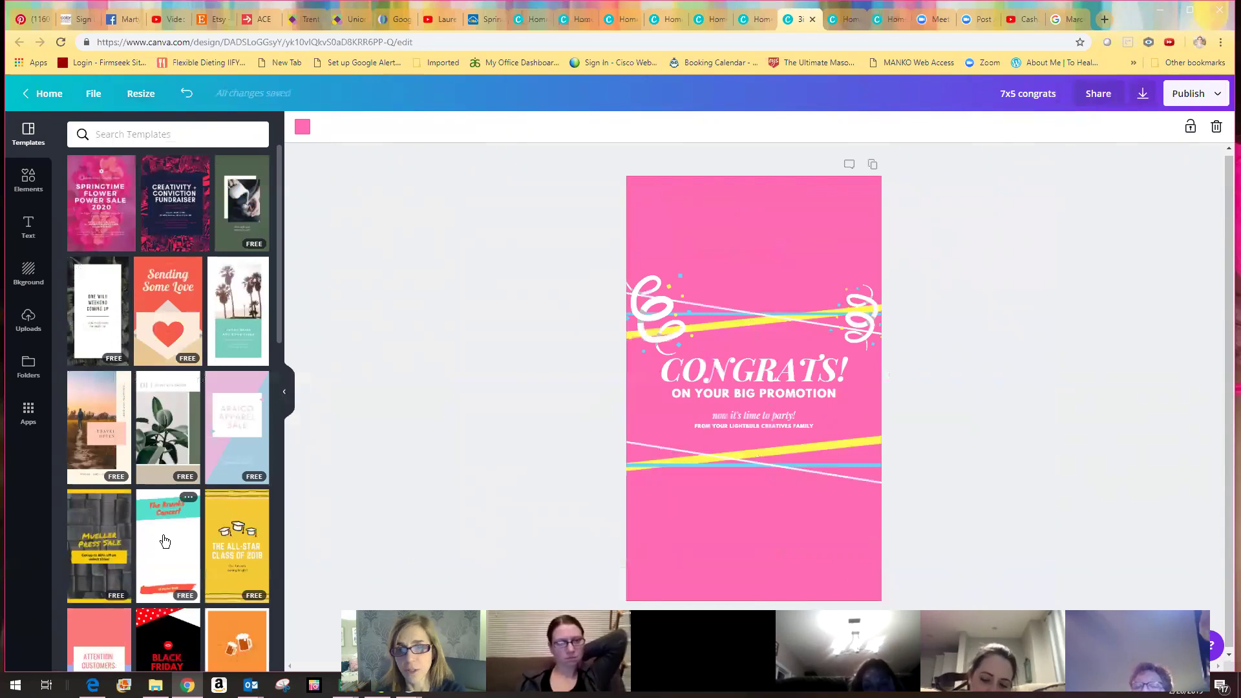
# - Resize the congrats card to custom dimensions of 5 × 7 in
pyautogui.click(141, 93)
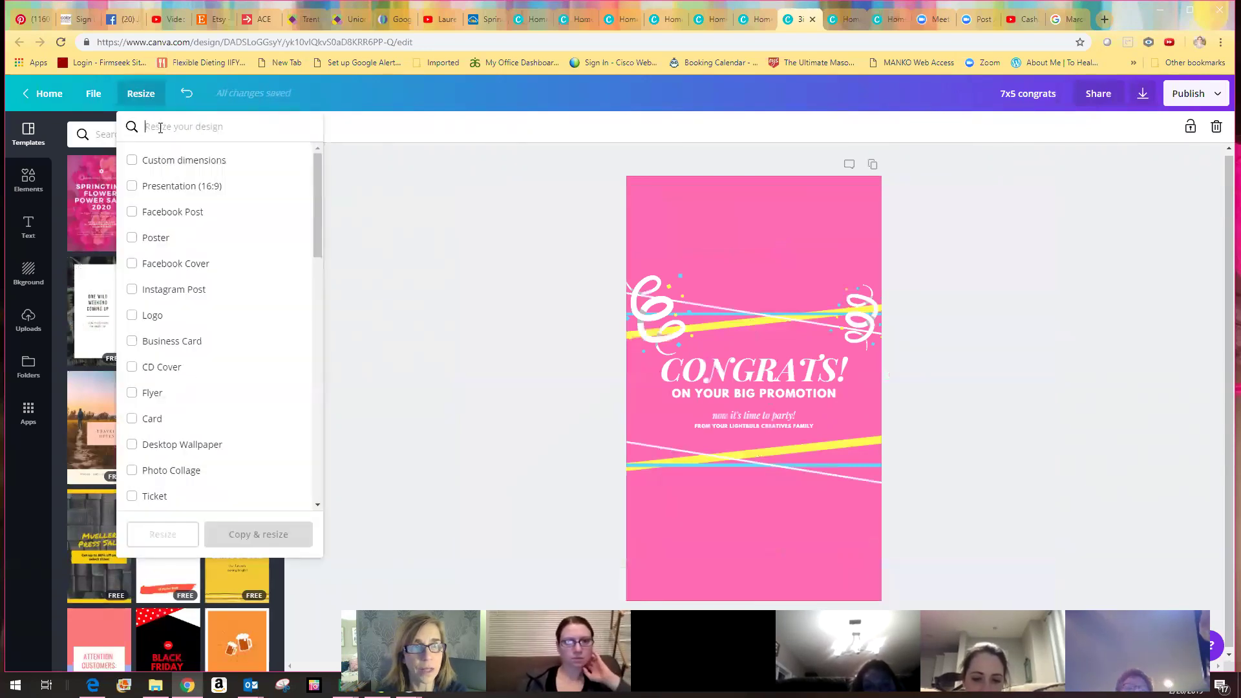
pyautogui.click(156, 158)
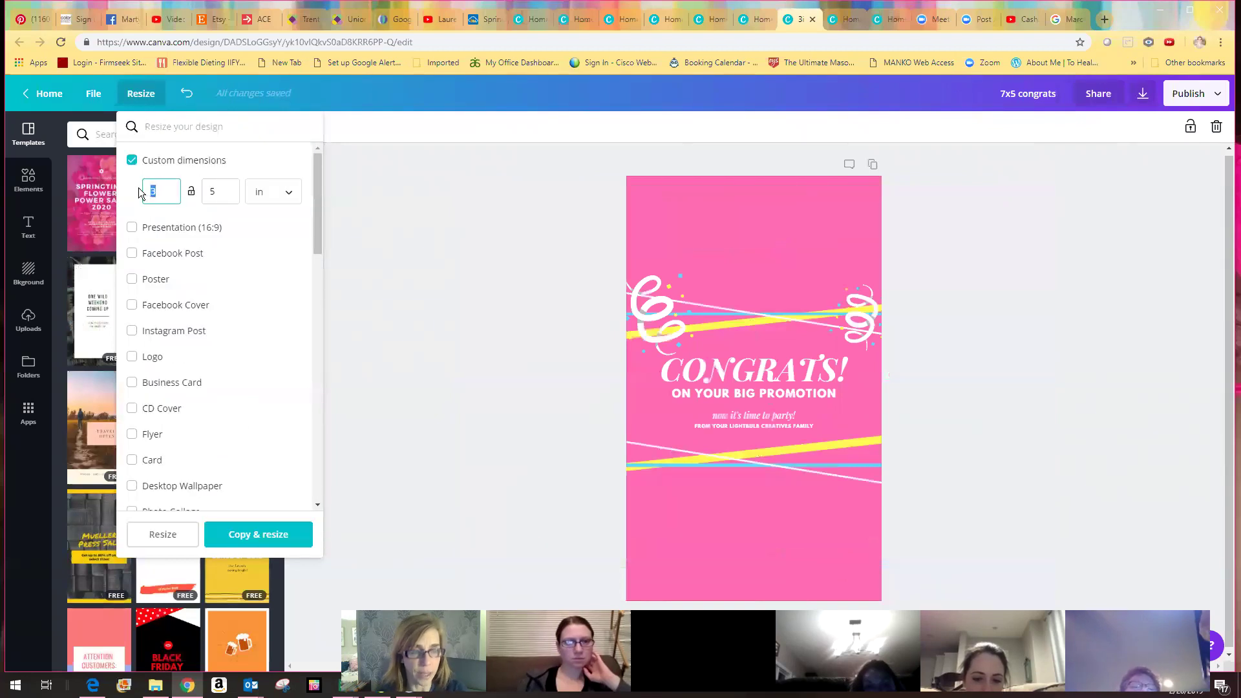
pyautogui.write('7')
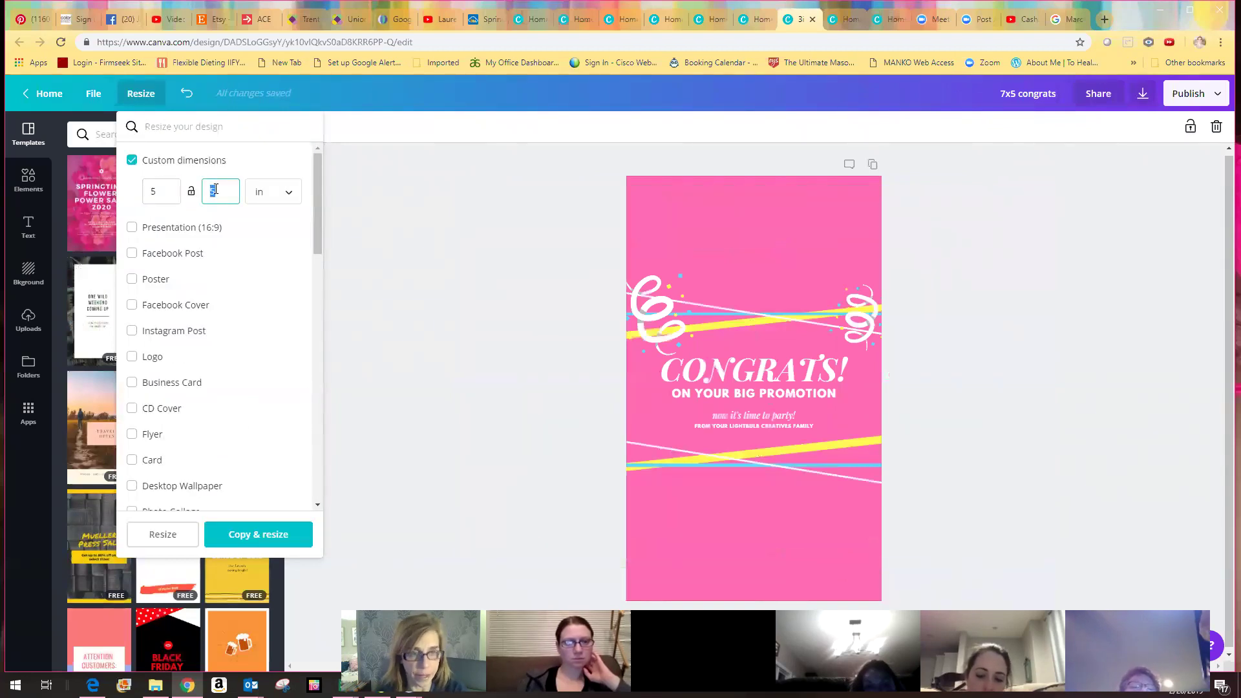
pyautogui.click(163, 534)
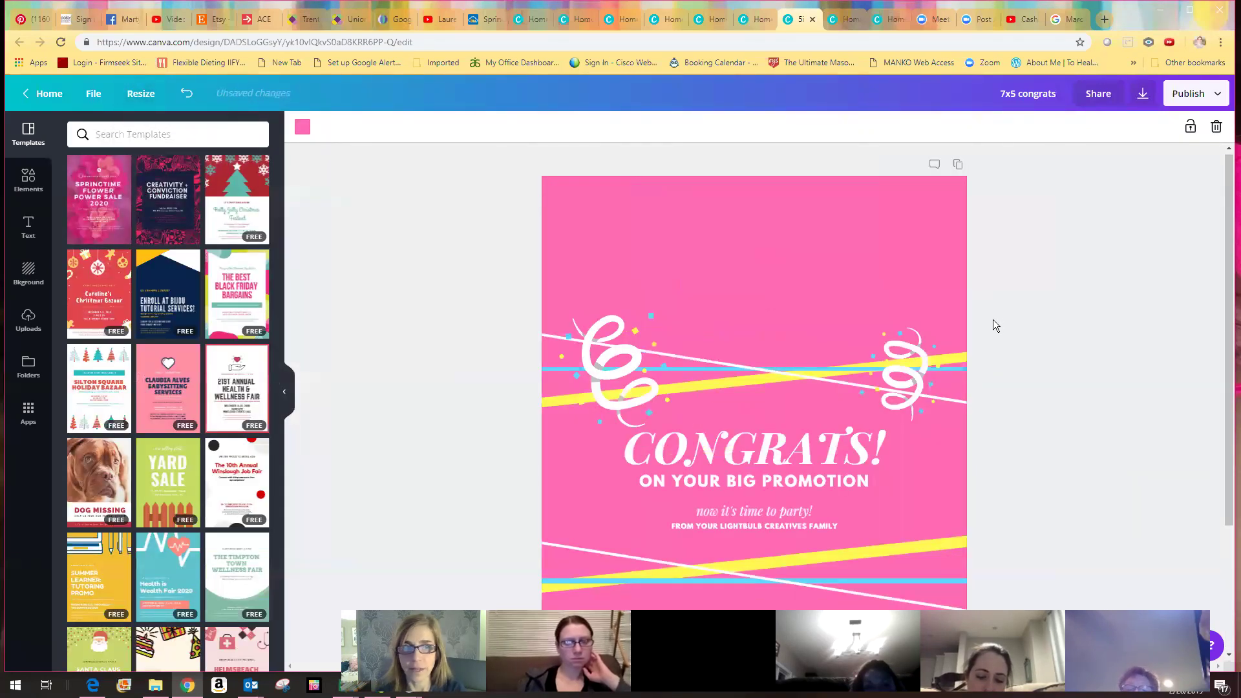
# - Look over the portrait layout and resize the congrats card to custom dimensions of 7 × 5 in
pyautogui.scroll(-3, 979, 327)
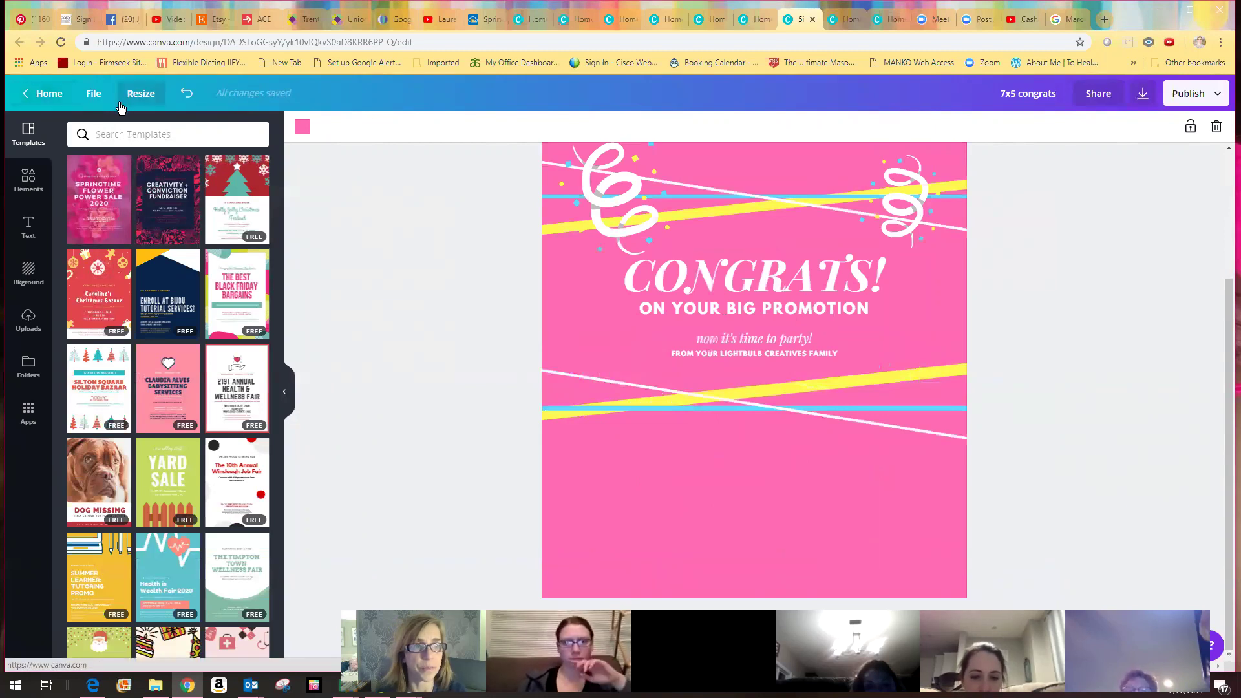
pyautogui.scroll(2, 999, 426)
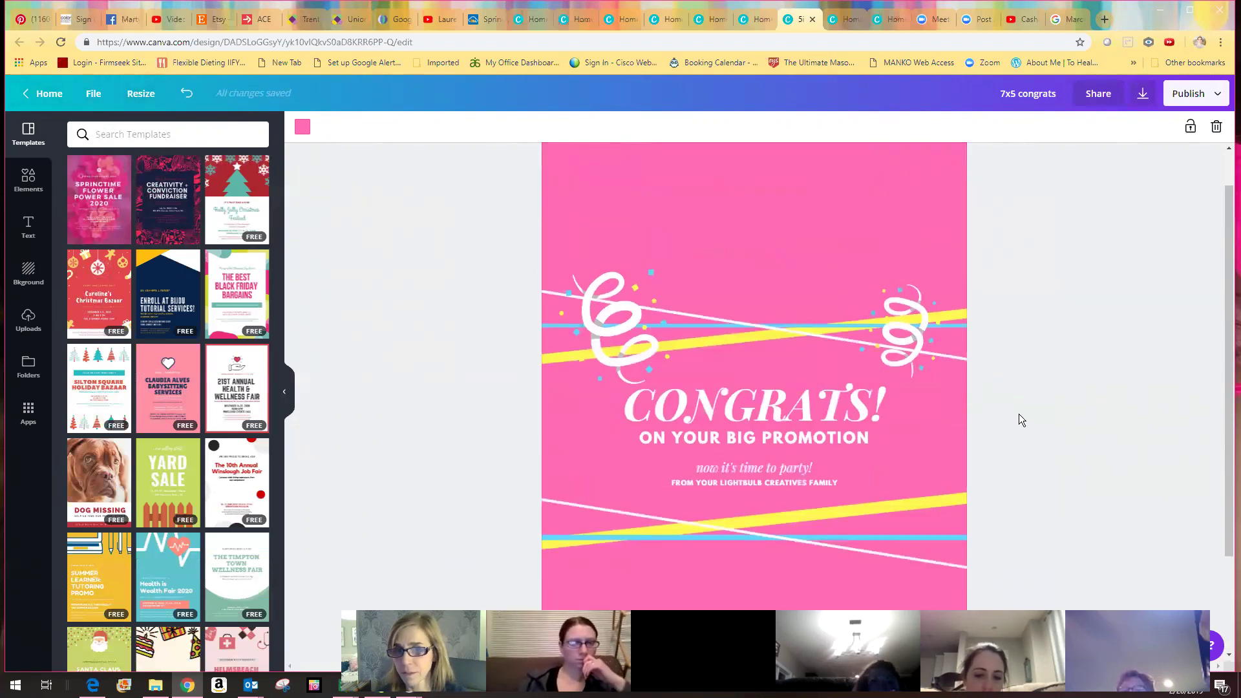
pyautogui.scroll(-1, 1017, 415)
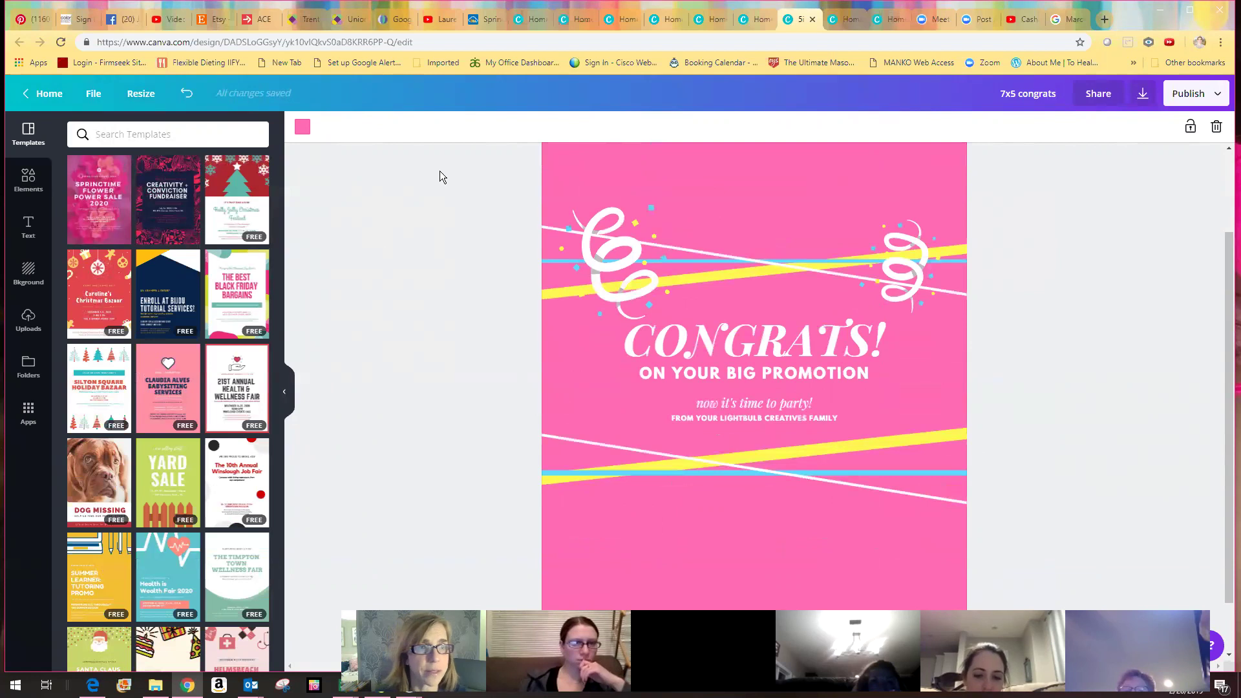
pyautogui.click(141, 93)
pyautogui.click(132, 159)
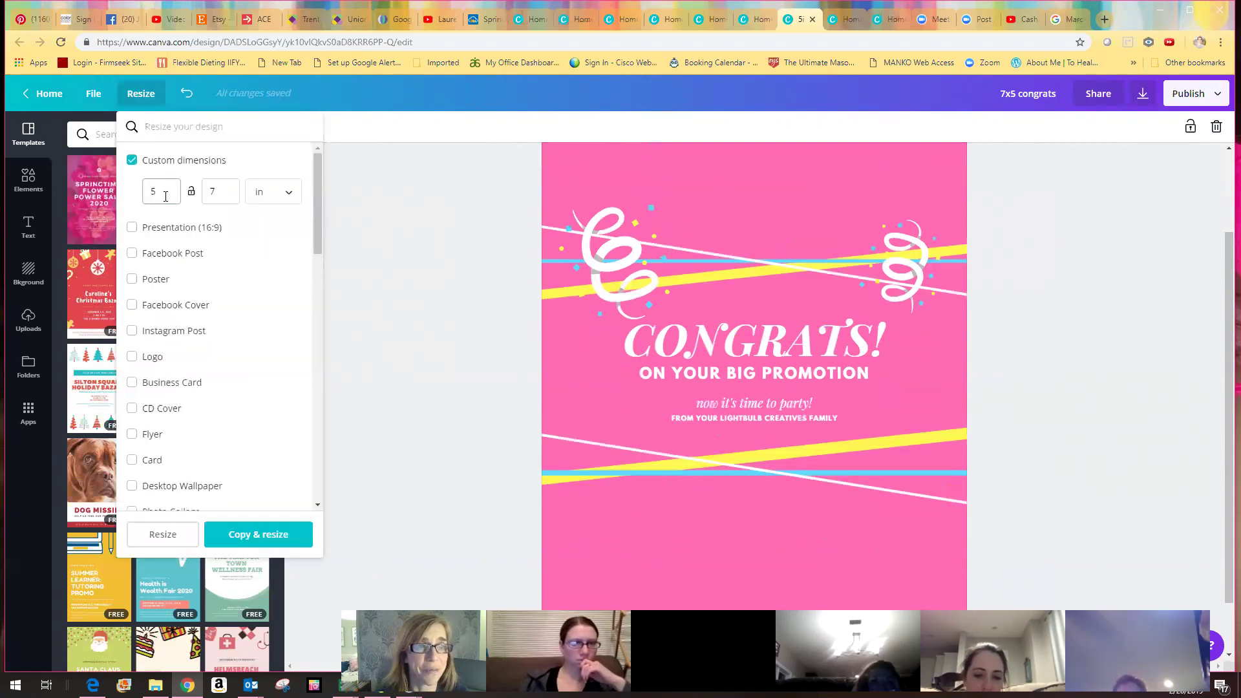
pyautogui.write('7')
pyautogui.press('Tab')
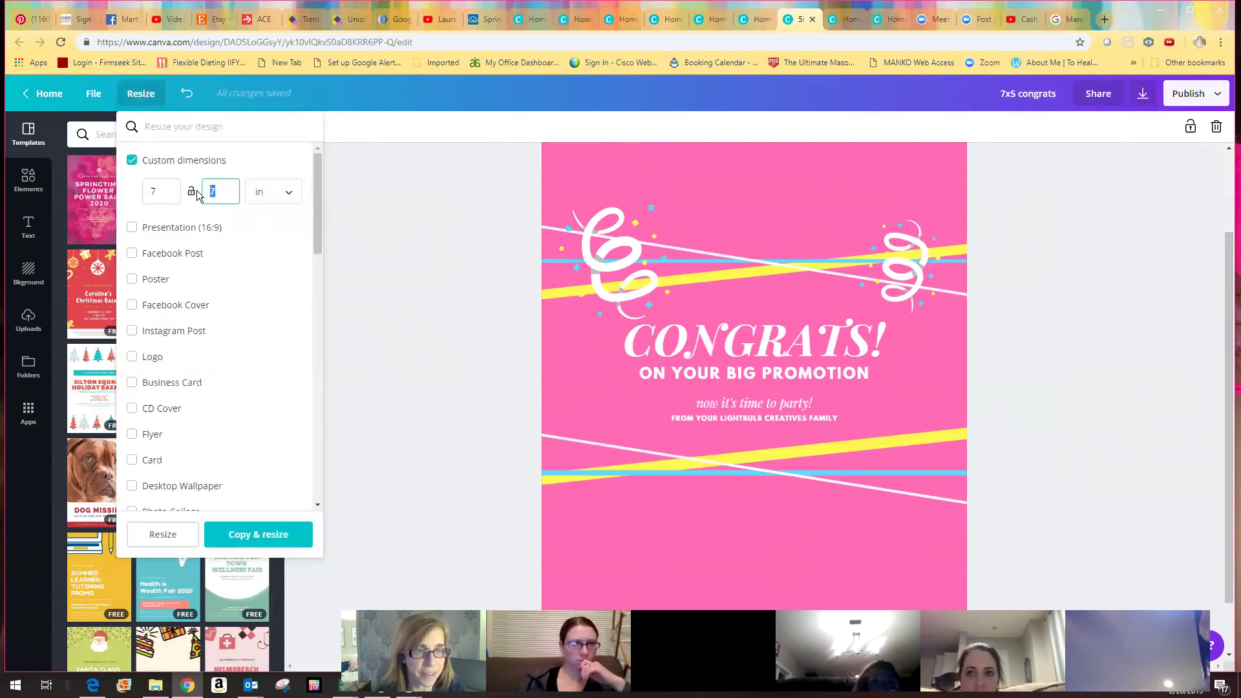
pyautogui.click(163, 534)
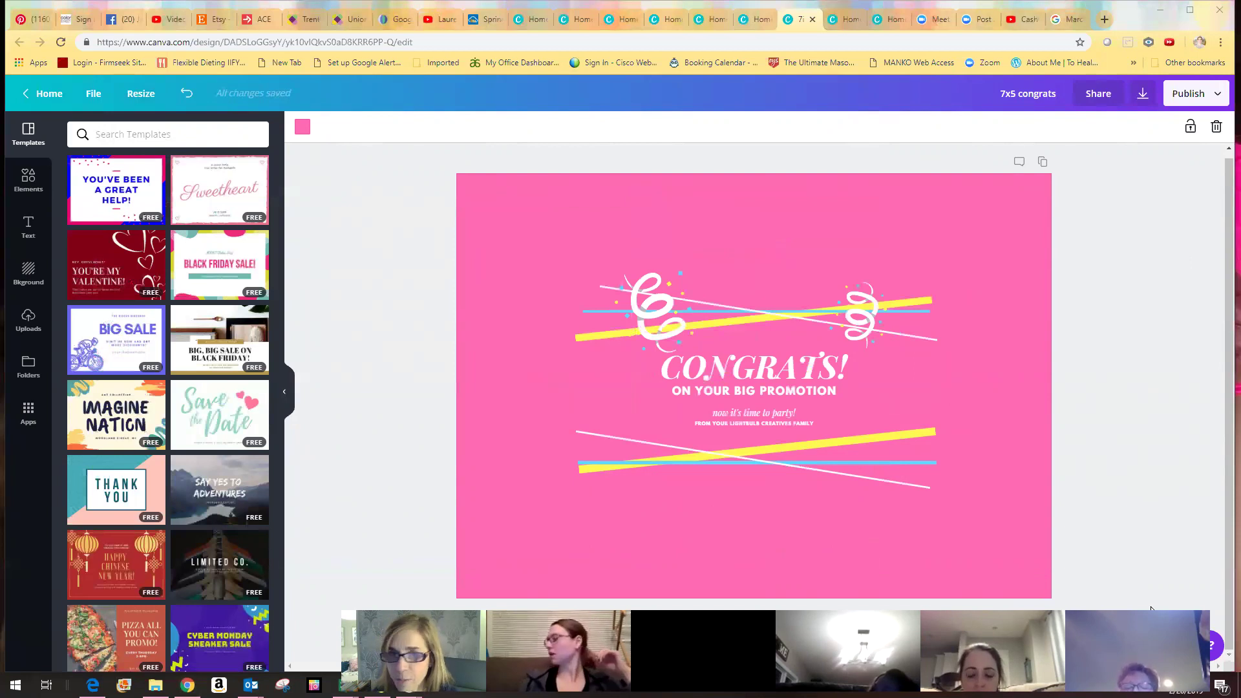
# - Preview the congrats card in full screen, exit, and view the canvas at 75% and 125% zoom
pyautogui.click(1146, 645)
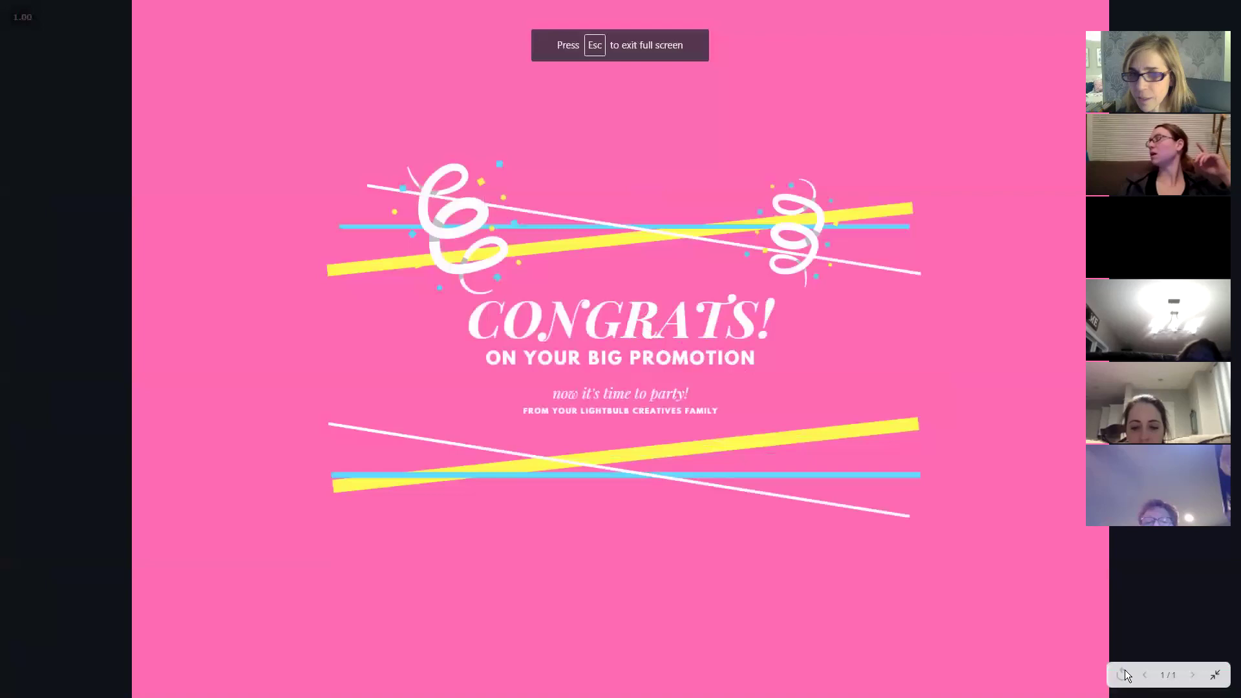
pyautogui.click(1216, 674)
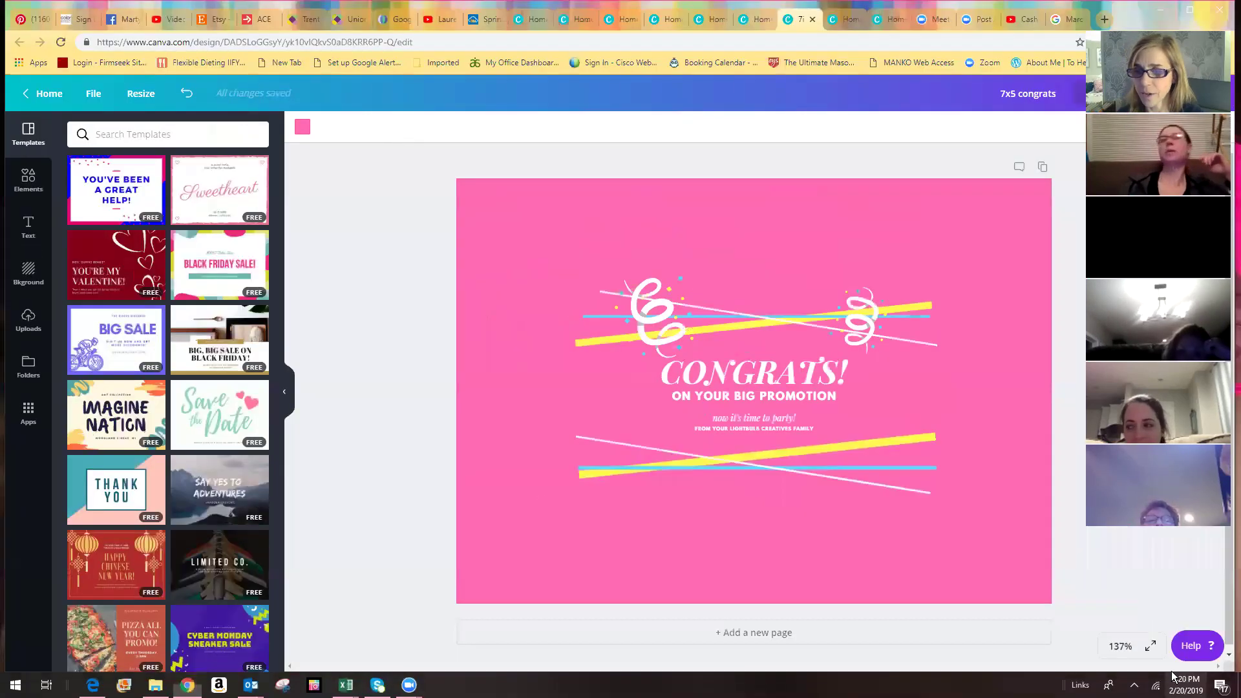
pyautogui.click(1125, 649)
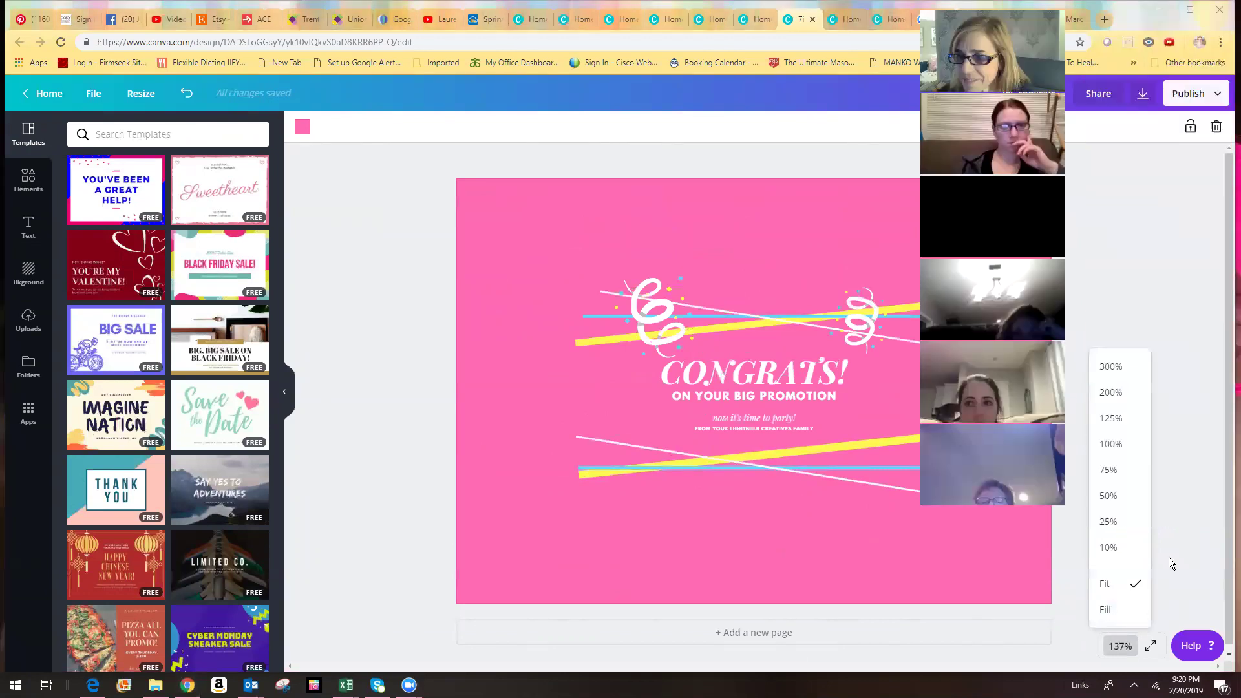
pyautogui.click(1107, 471)
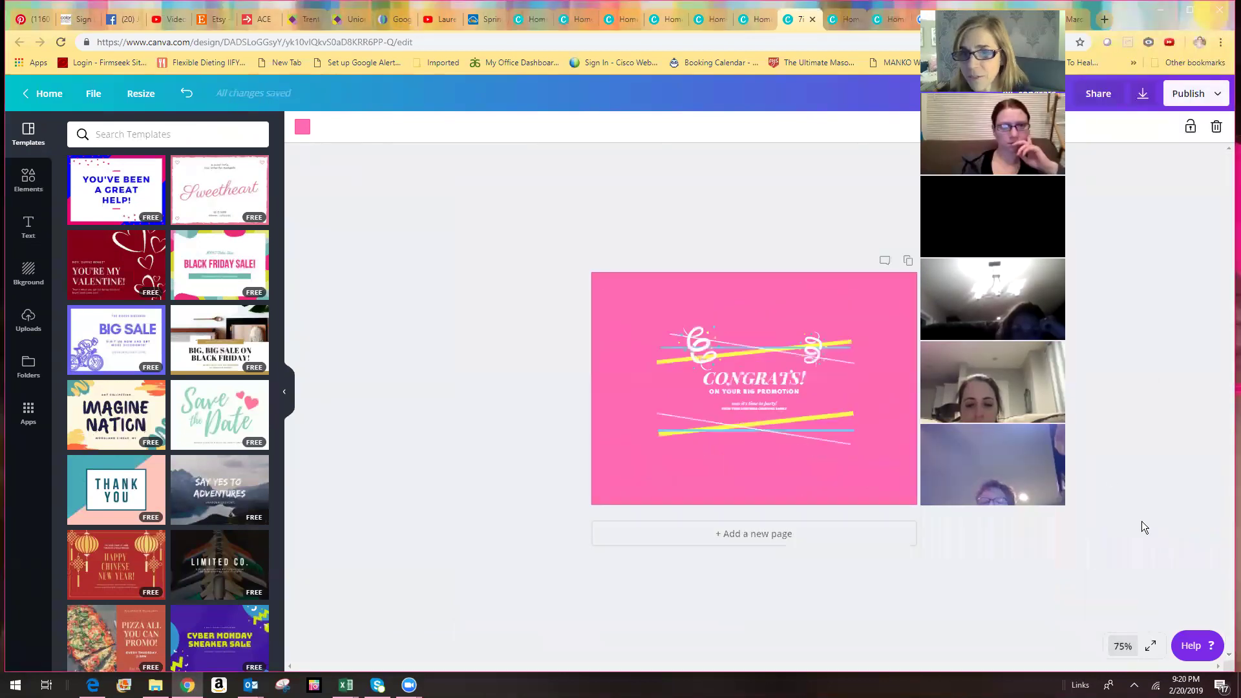
pyautogui.click(1123, 646)
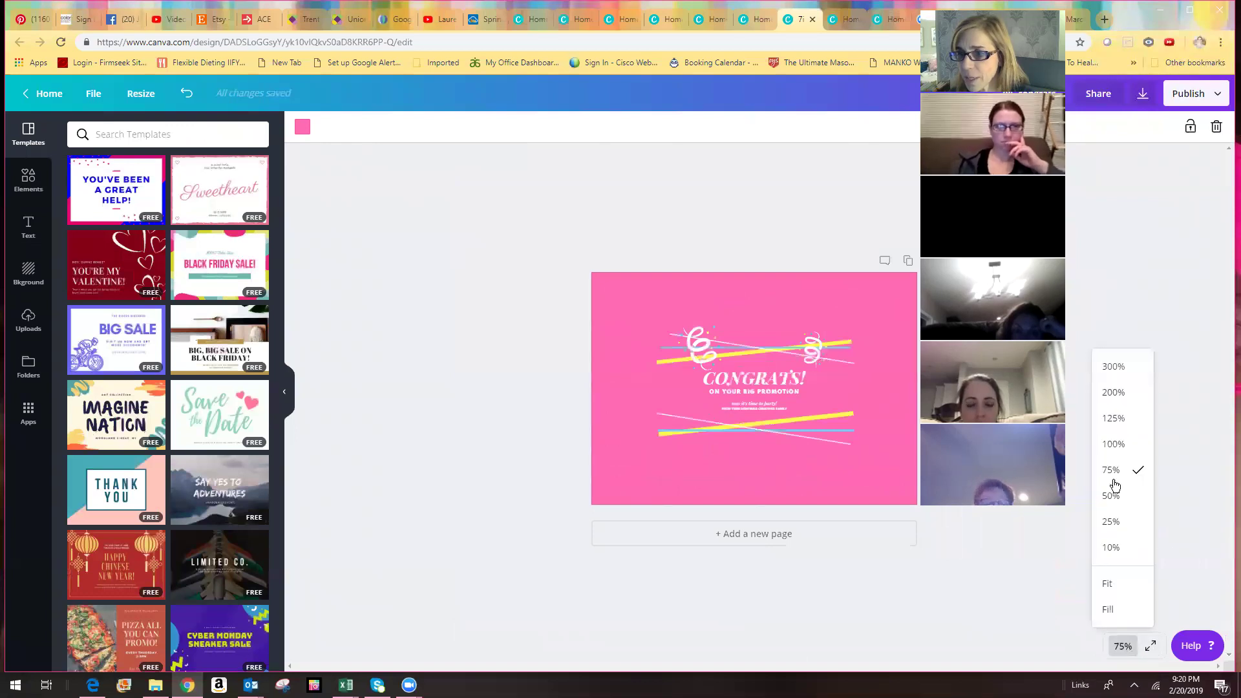
pyautogui.click(1118, 419)
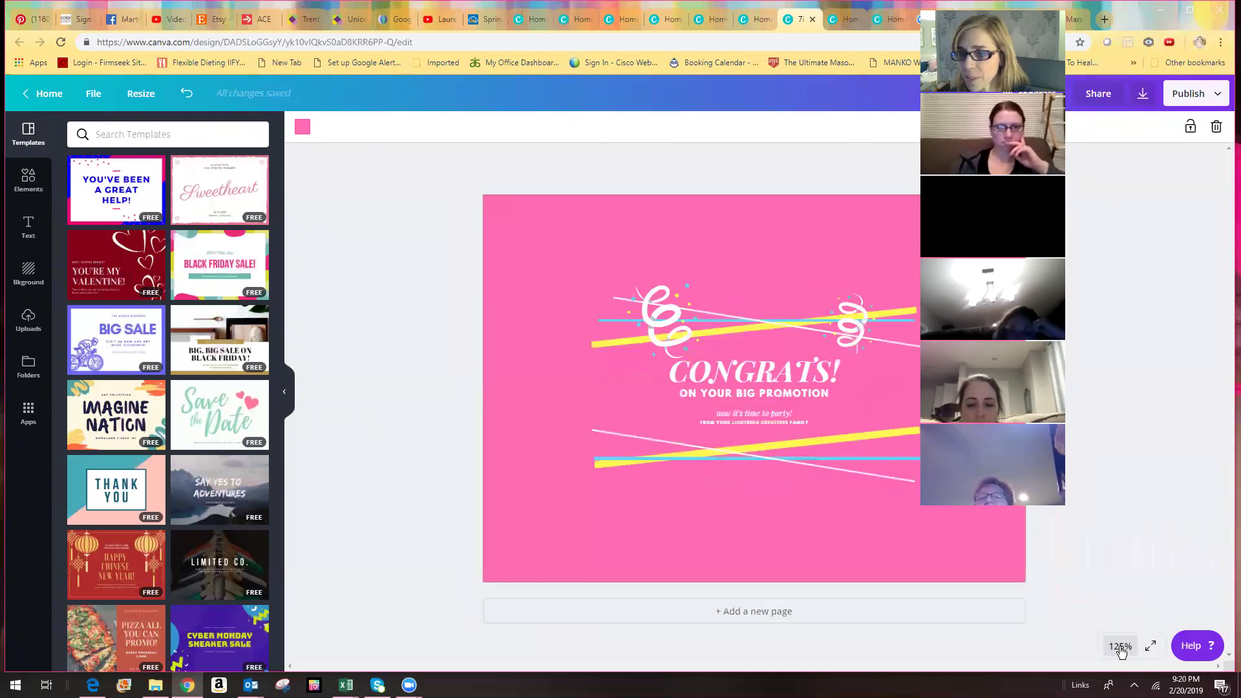
# - Change the congrats card's background to the magenta from the Color Street palette, working at 200% zoom
pyautogui.click(1121, 646)
pyautogui.click(1116, 393)
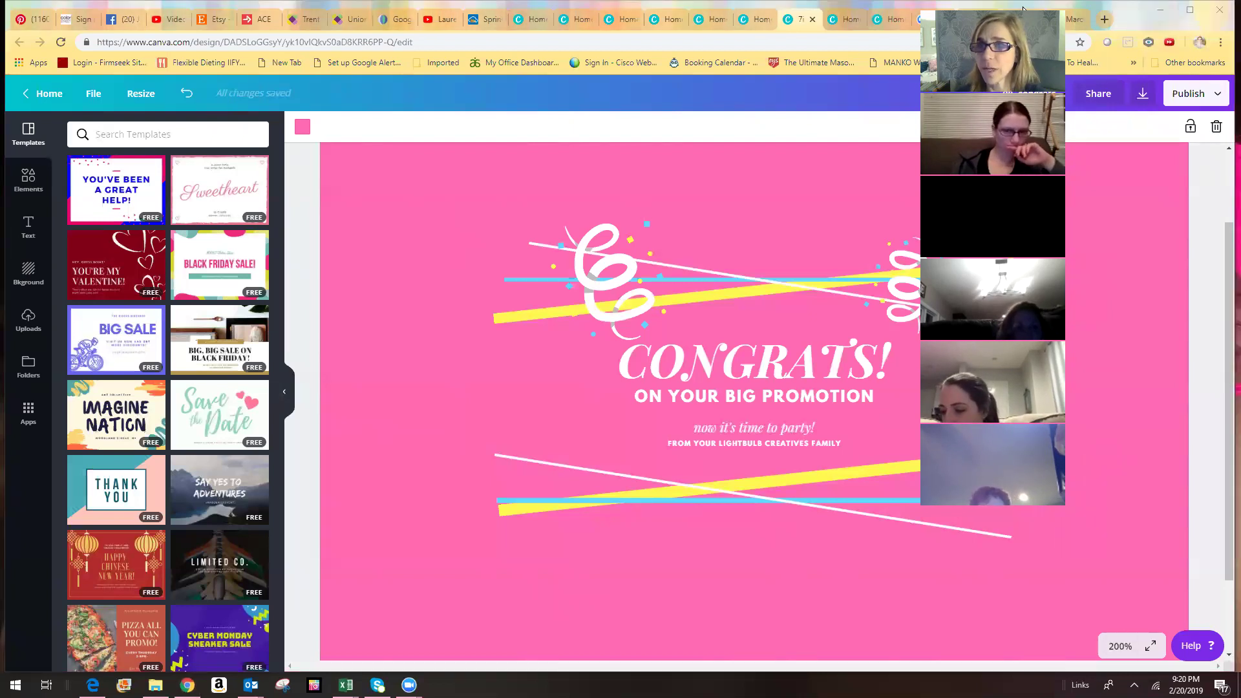
pyautogui.click(303, 127)
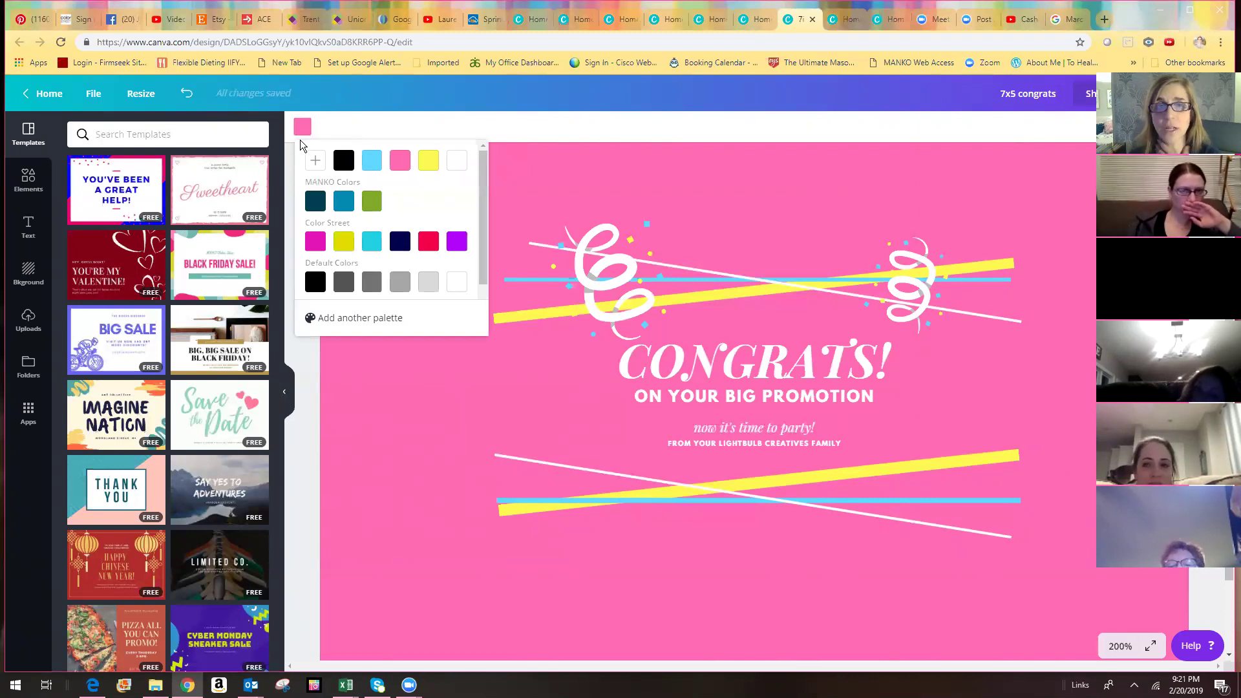
pyautogui.click(315, 242)
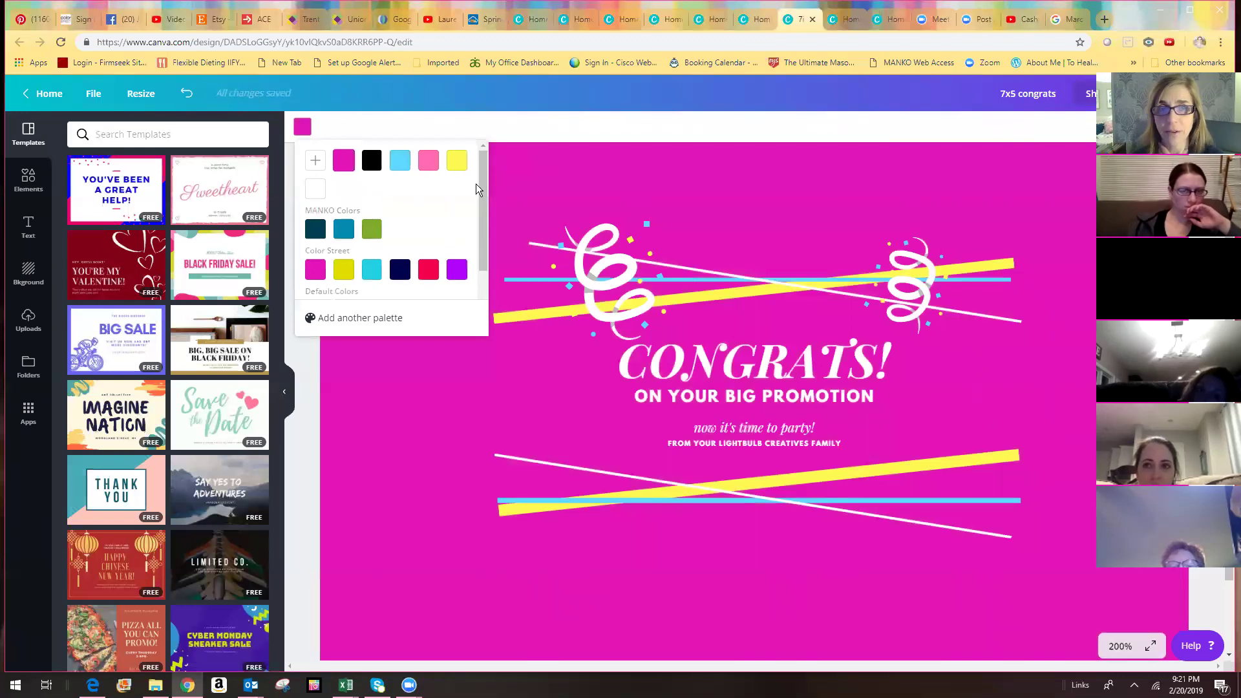
# - Recolor the black in the larger swirl graphic with the navy from the Color Street palette
pyautogui.click(738, 250)
pyautogui.click(645, 223)
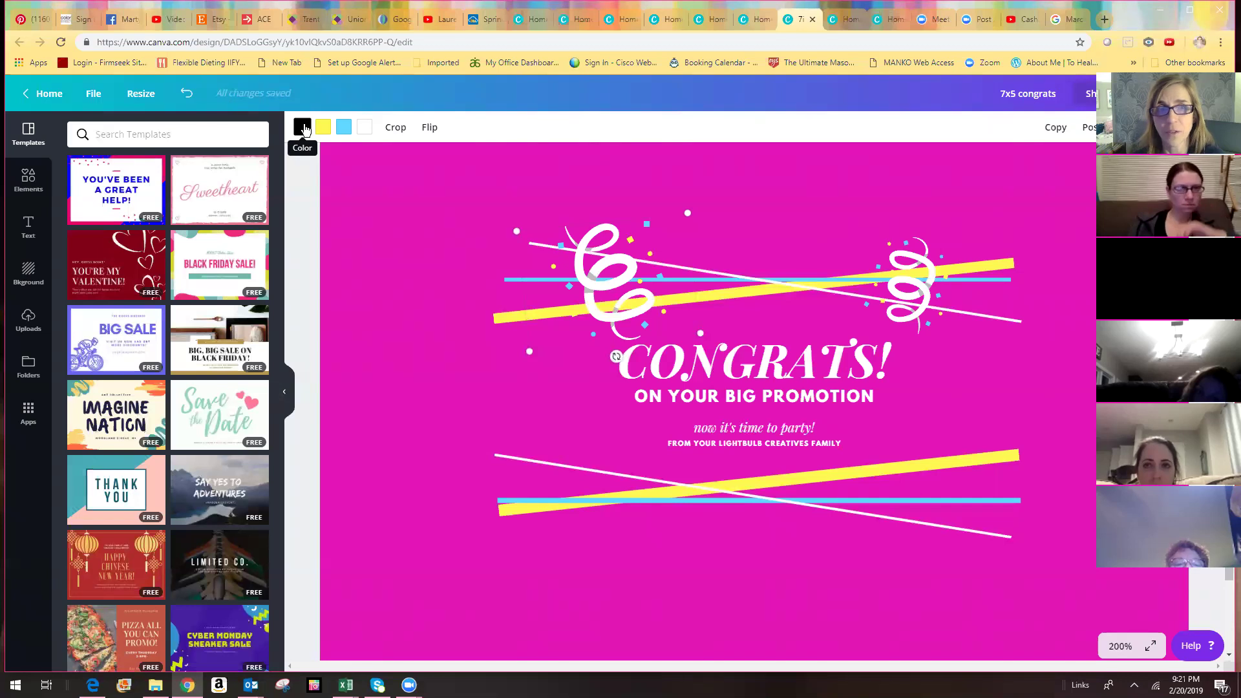
pyautogui.click(303, 128)
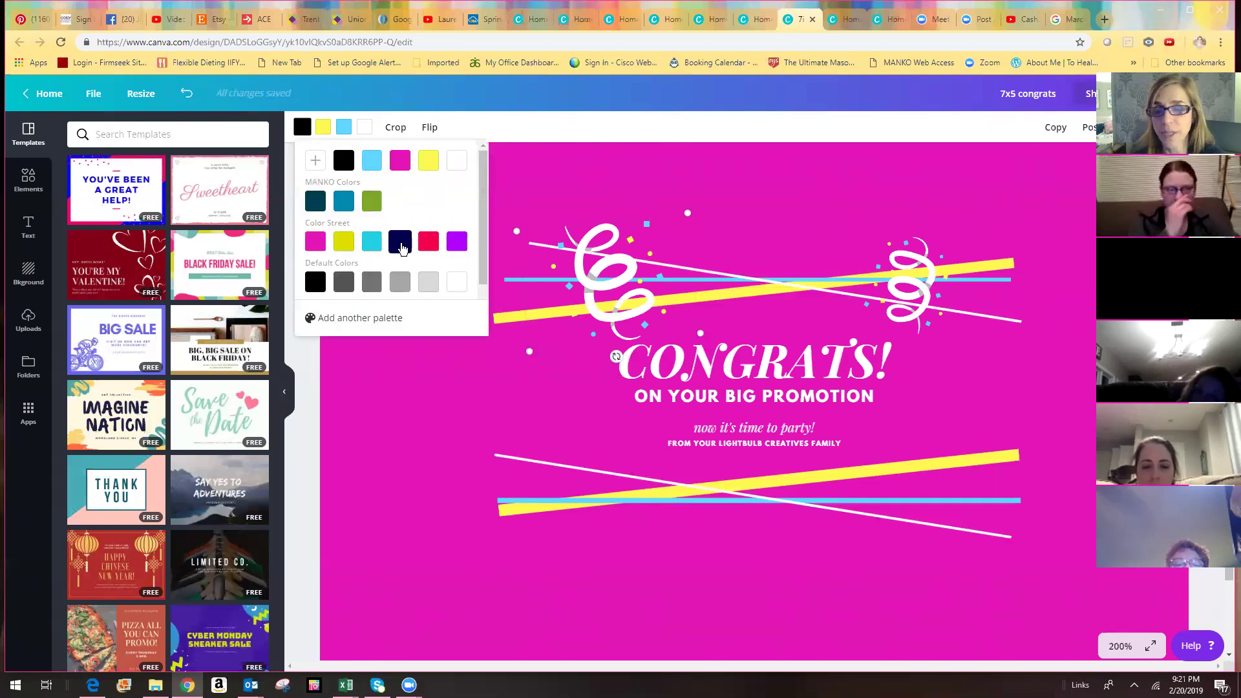
pyautogui.click(400, 243)
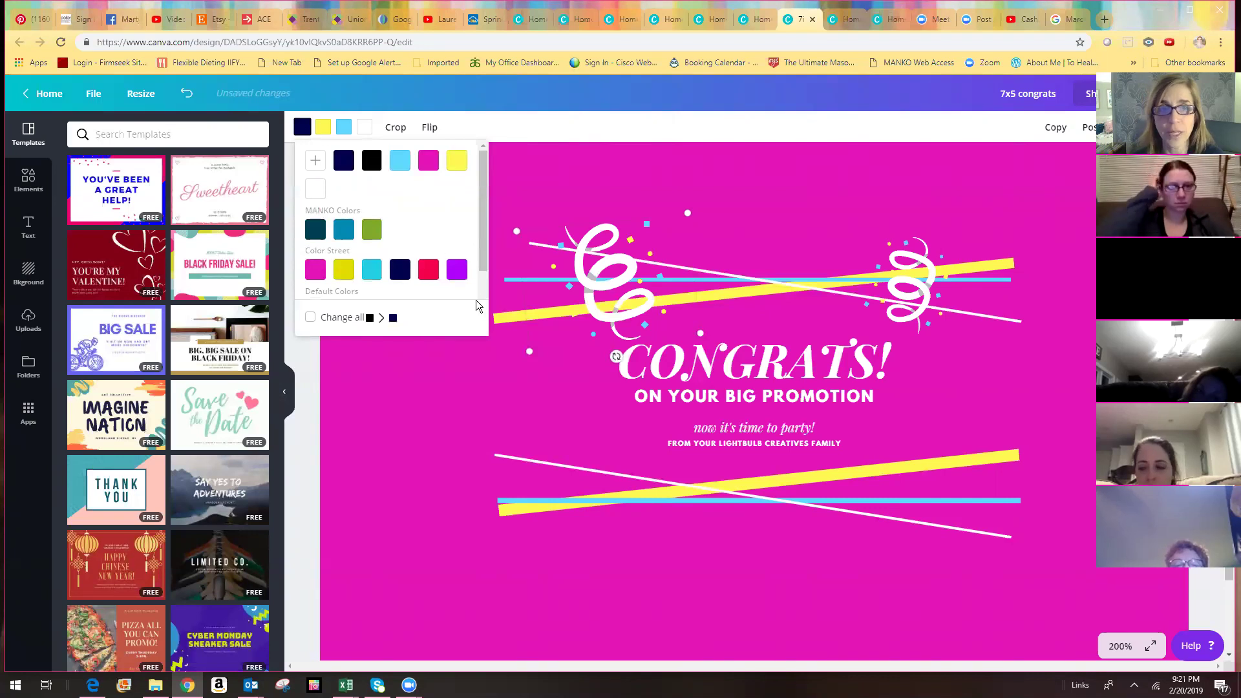
# - Recolor the upper yellow stripe with the darker yellow from the Color Street palette
pyautogui.click(502, 316)
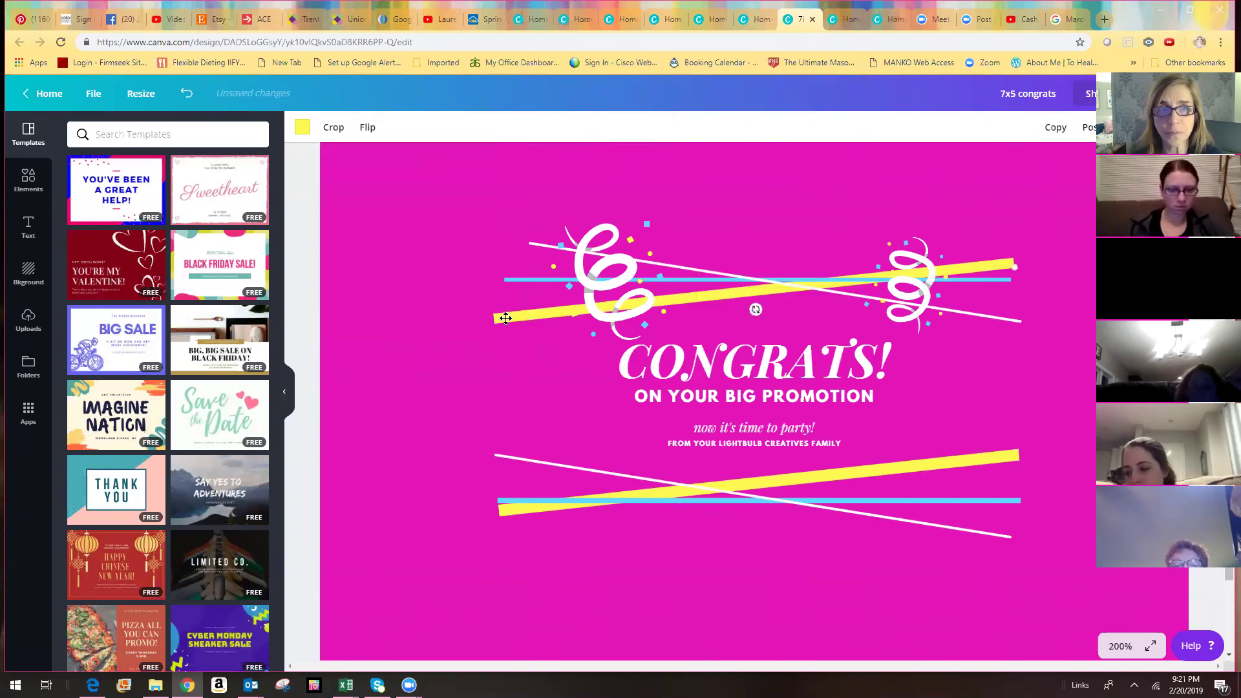
pyautogui.click(303, 128)
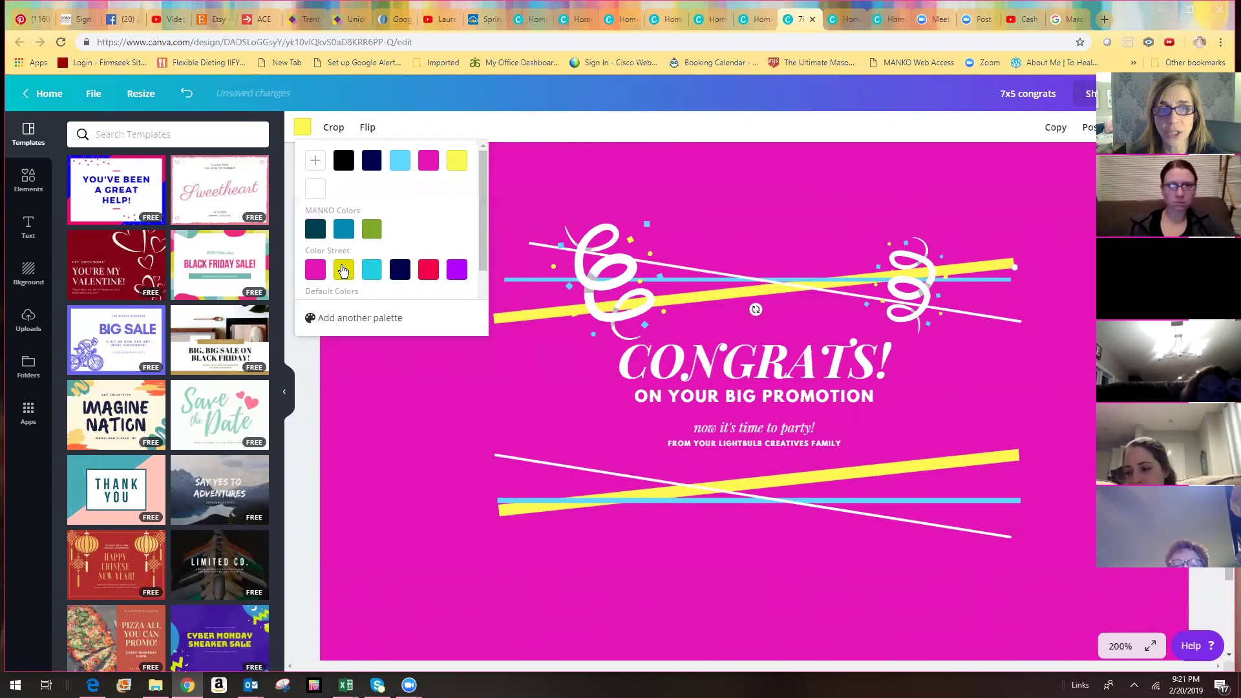
pyautogui.click(343, 270)
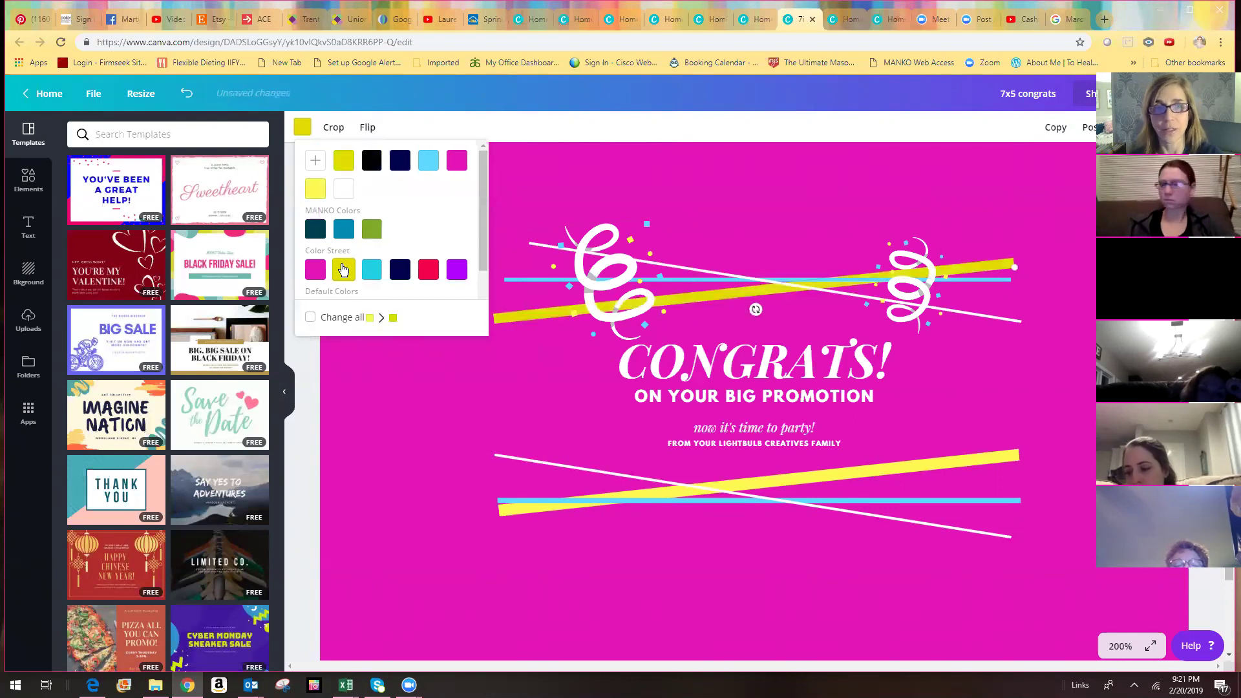
# - Recolor the upper light blue line with the turquoise from the Color Street palette
pyautogui.click(513, 277)
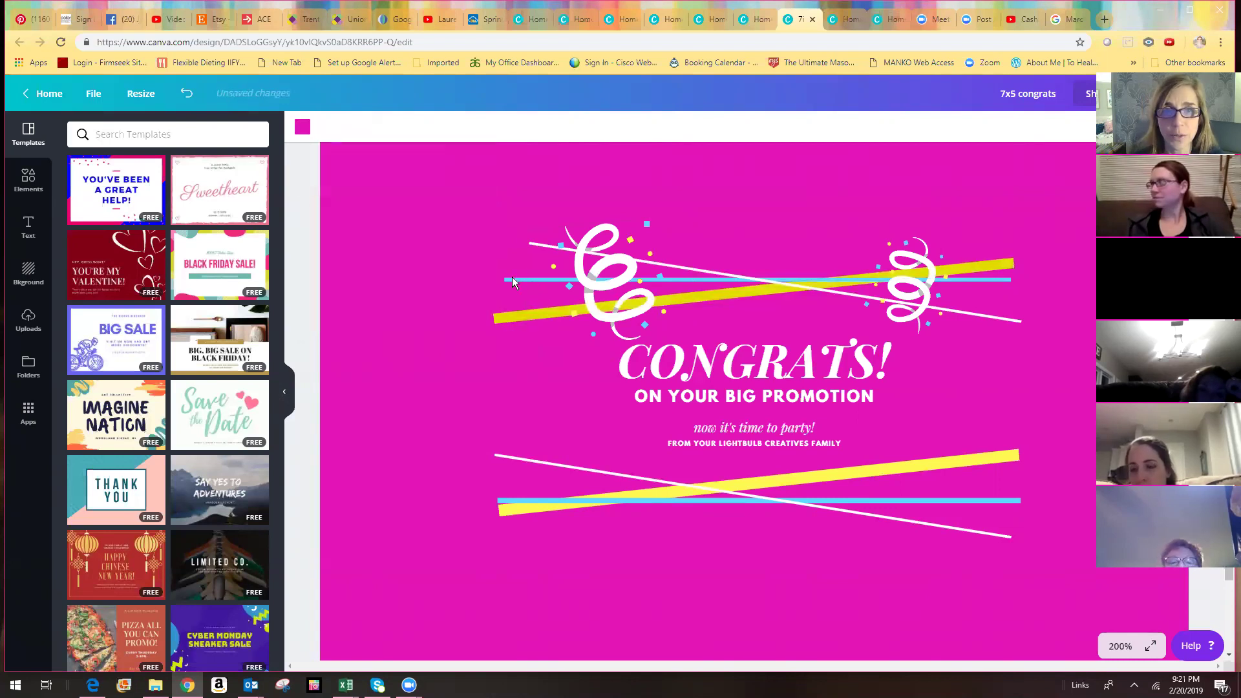
pyautogui.click(516, 281)
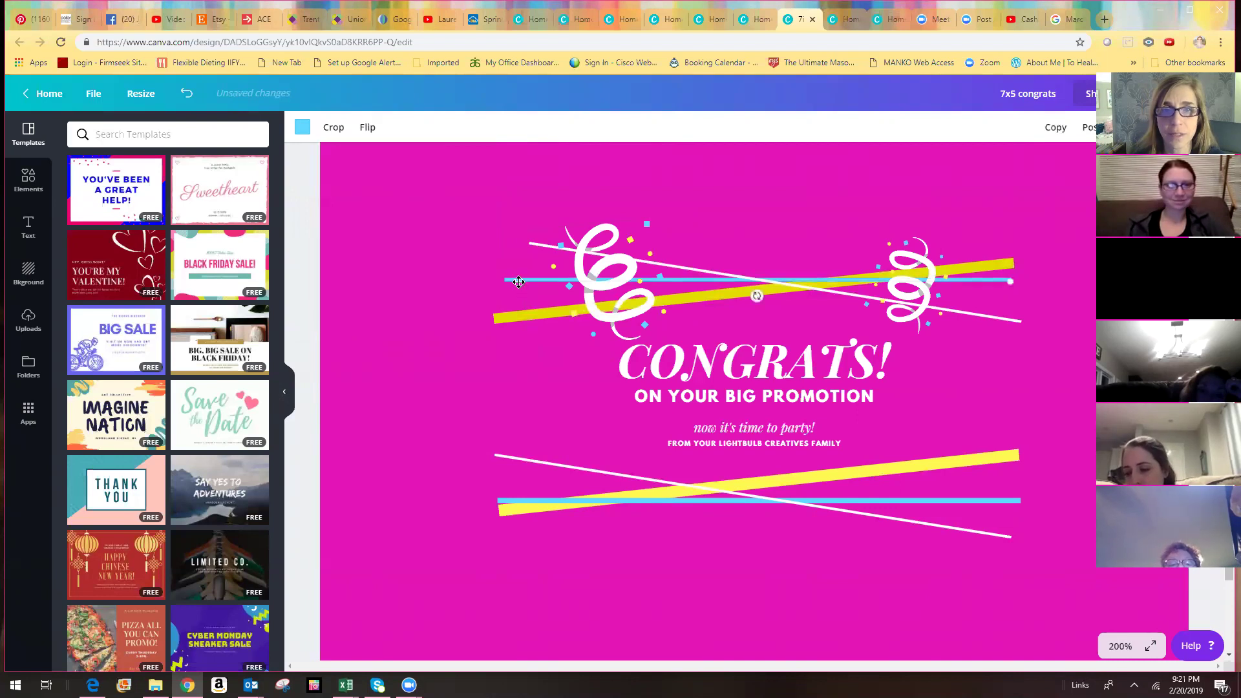
pyautogui.click(304, 129)
pyautogui.click(373, 272)
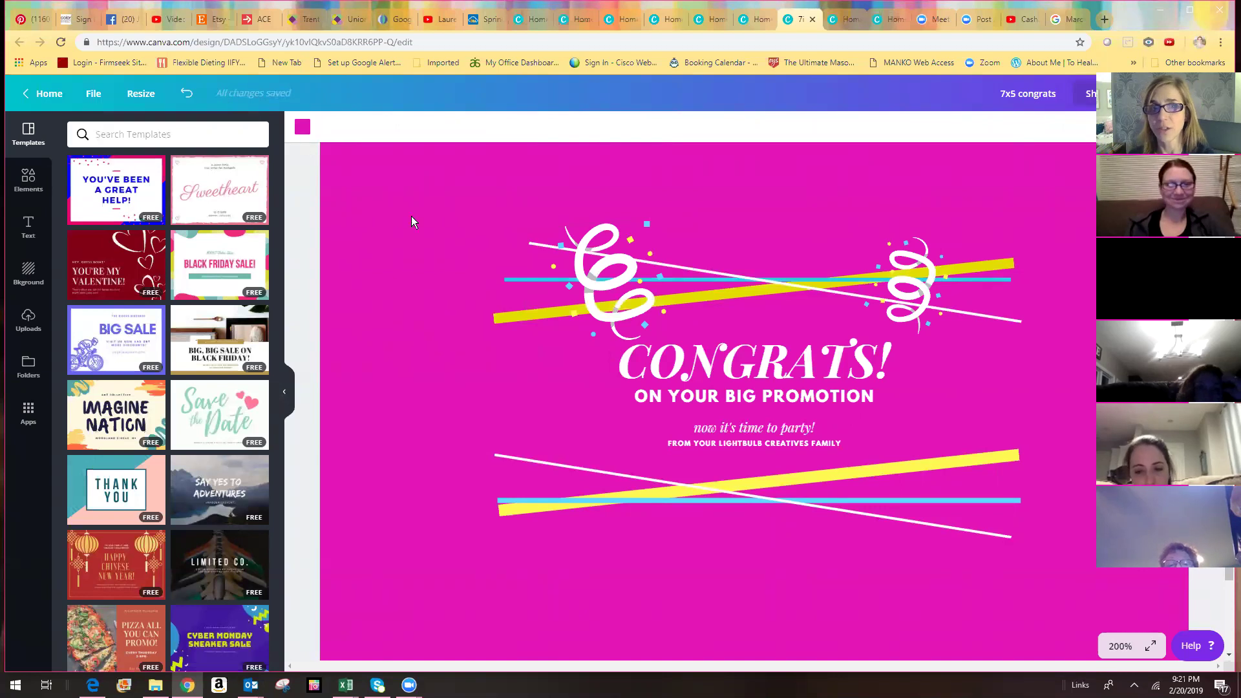
pyautogui.click(626, 264)
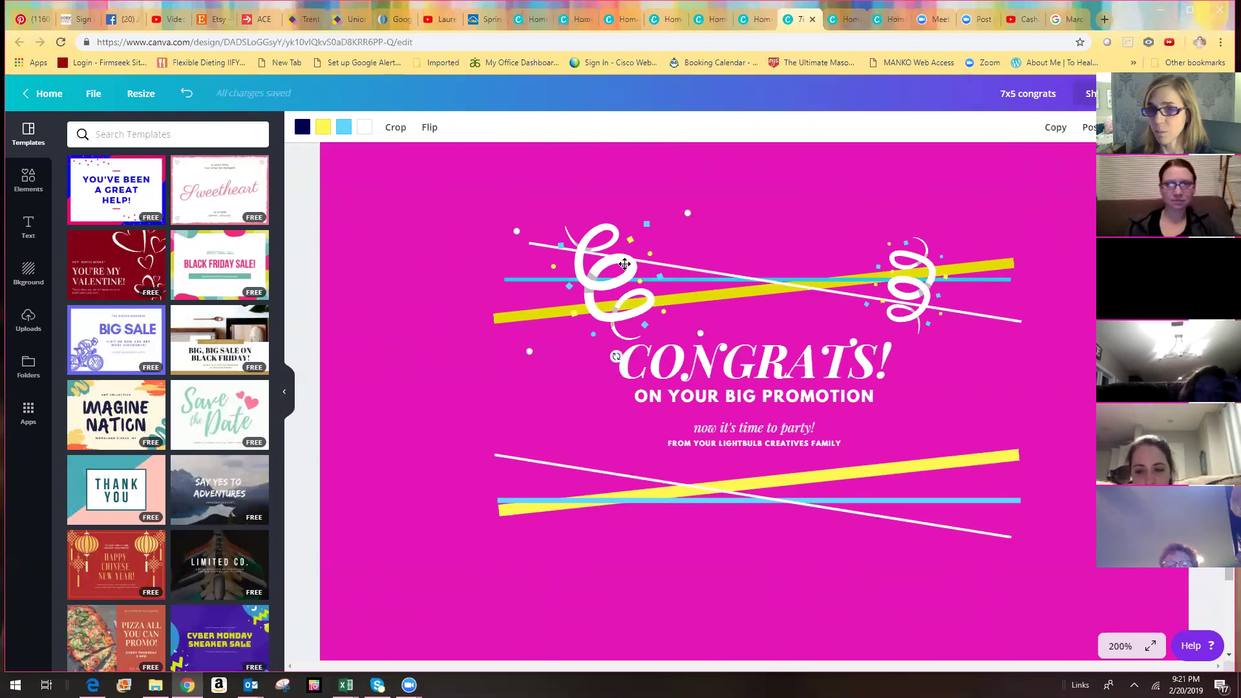
pyautogui.doubleClick(626, 264)
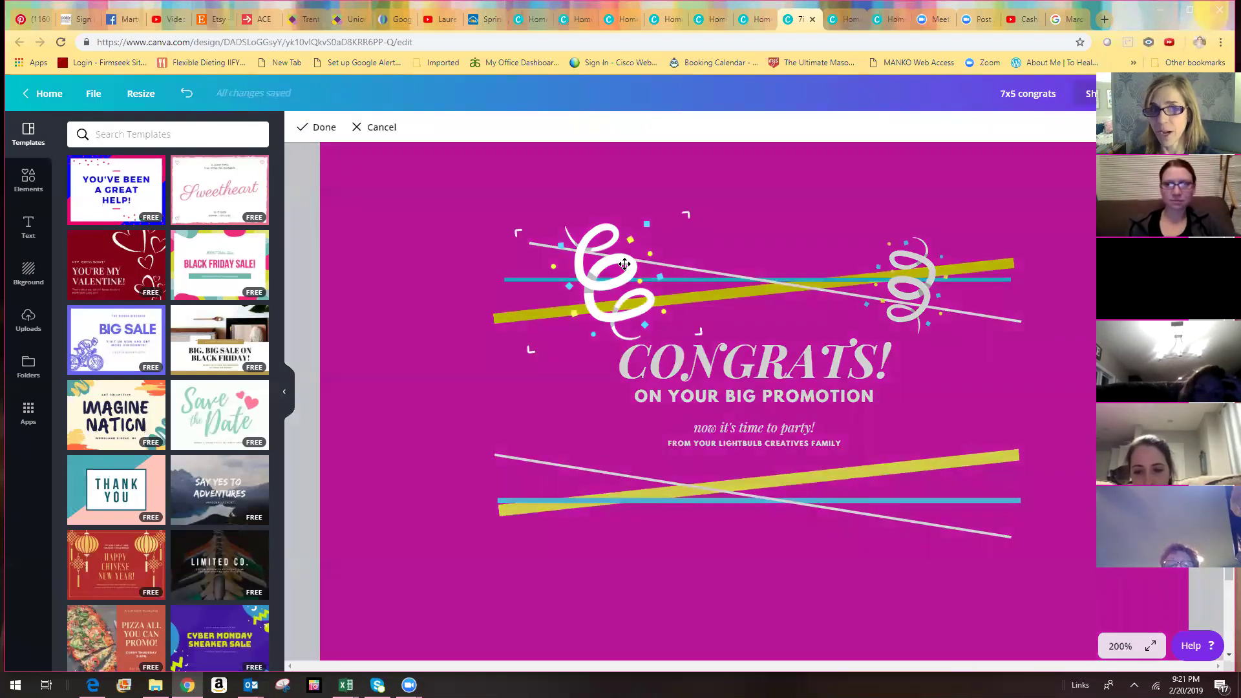
pyautogui.click(355, 407)
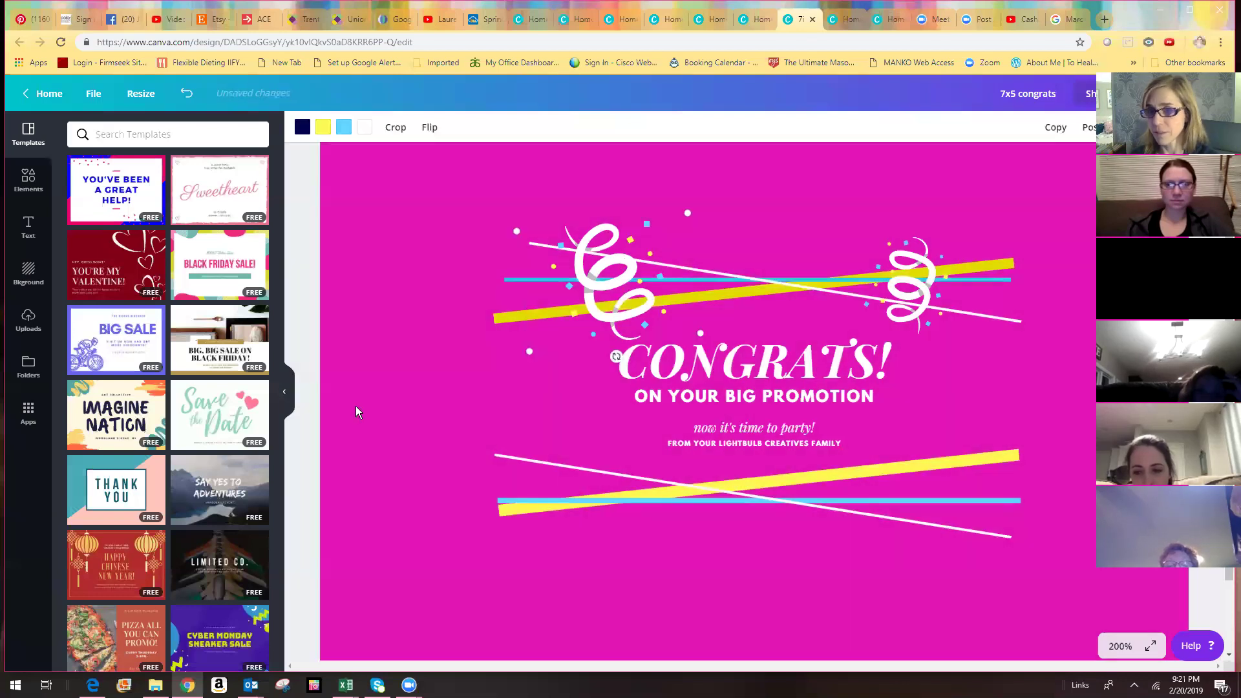
# - Replace "BIG PROMOTION" in the line under the heading with "$1MILLION TEAM!!!"
pyautogui.click(733, 396)
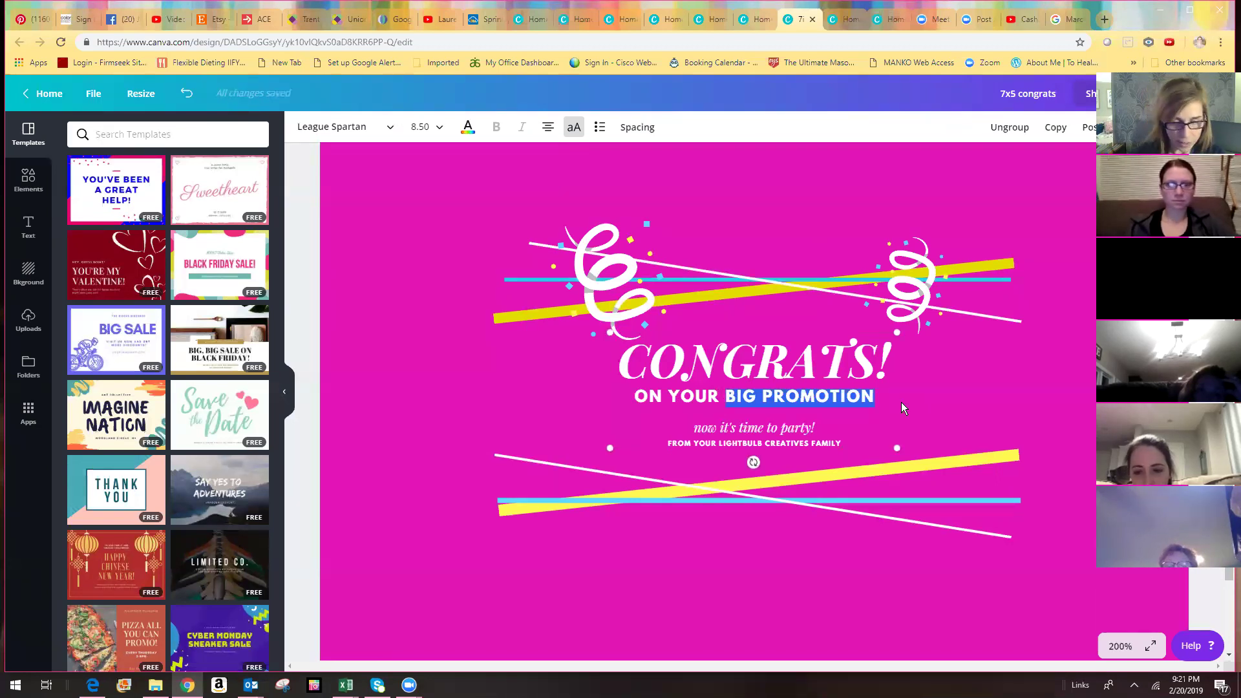
pyautogui.write('$!')
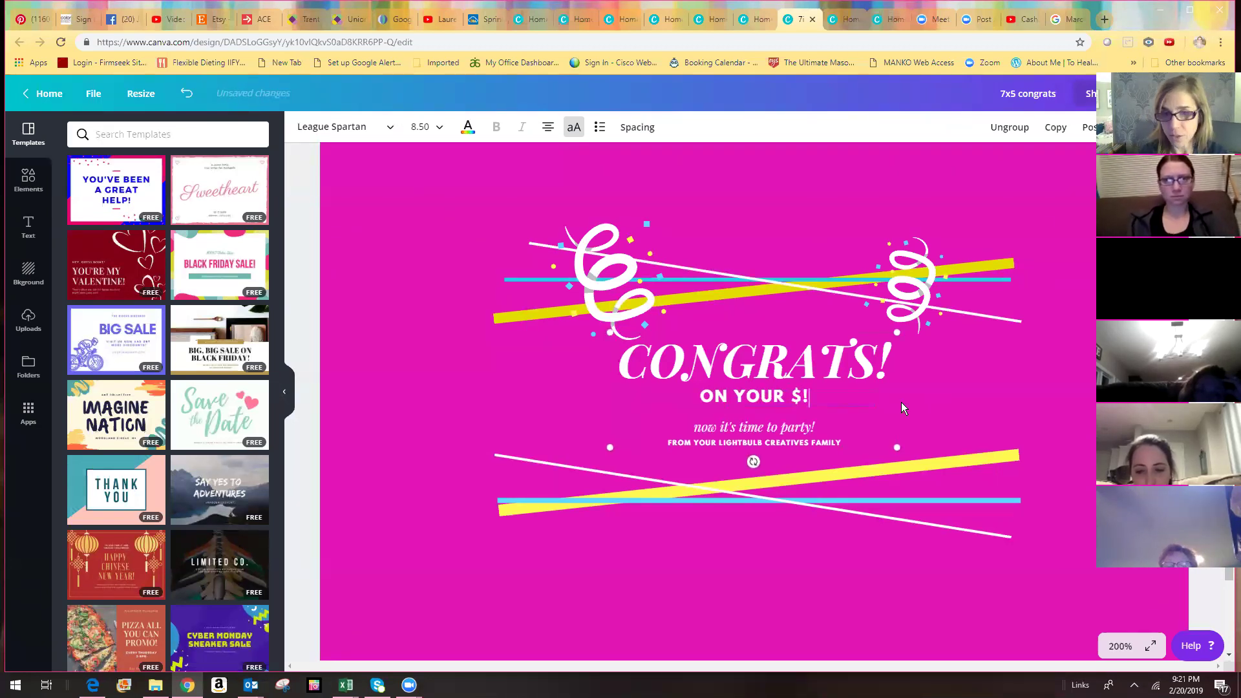
pyautogui.press('BackSpace')
pyautogui.write('1MI')
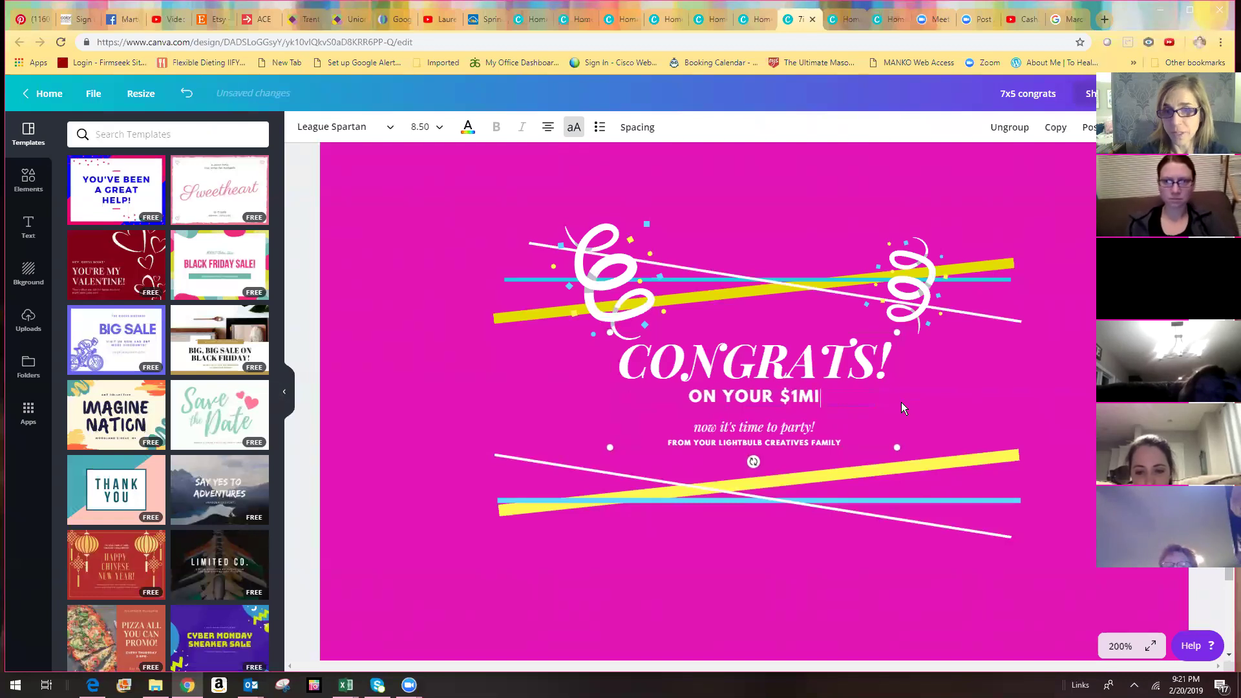
pyautogui.write('LLI')
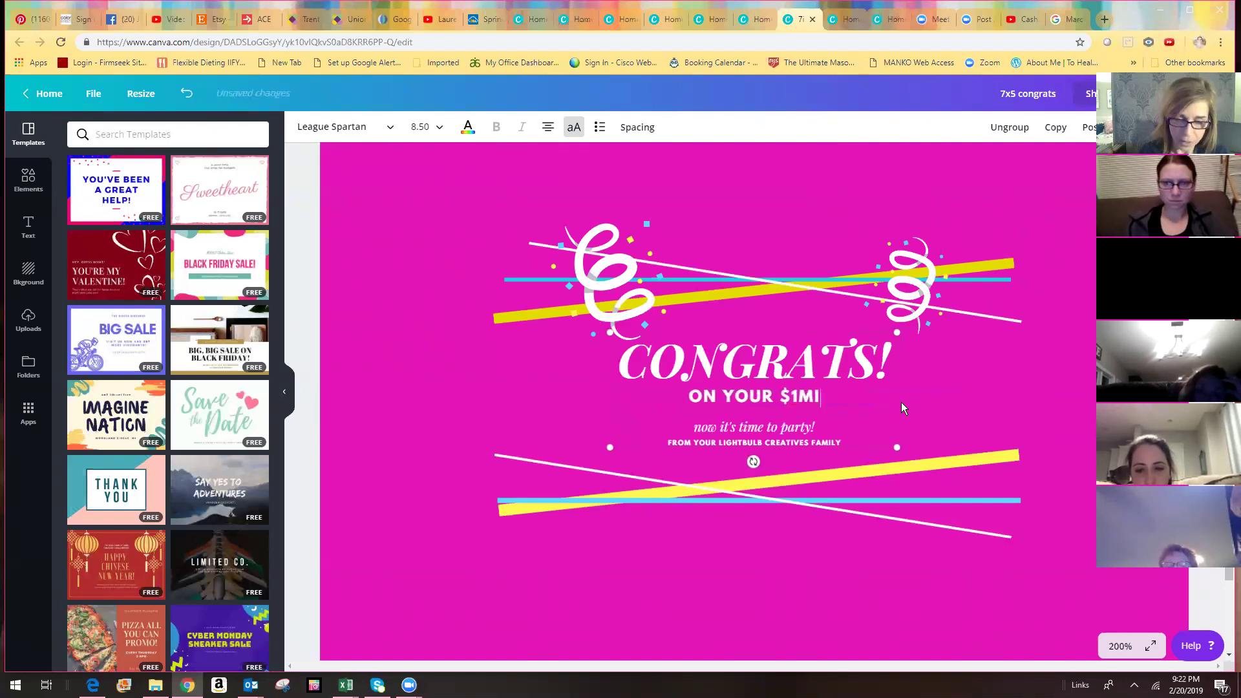
pyautogui.write('ON TE')
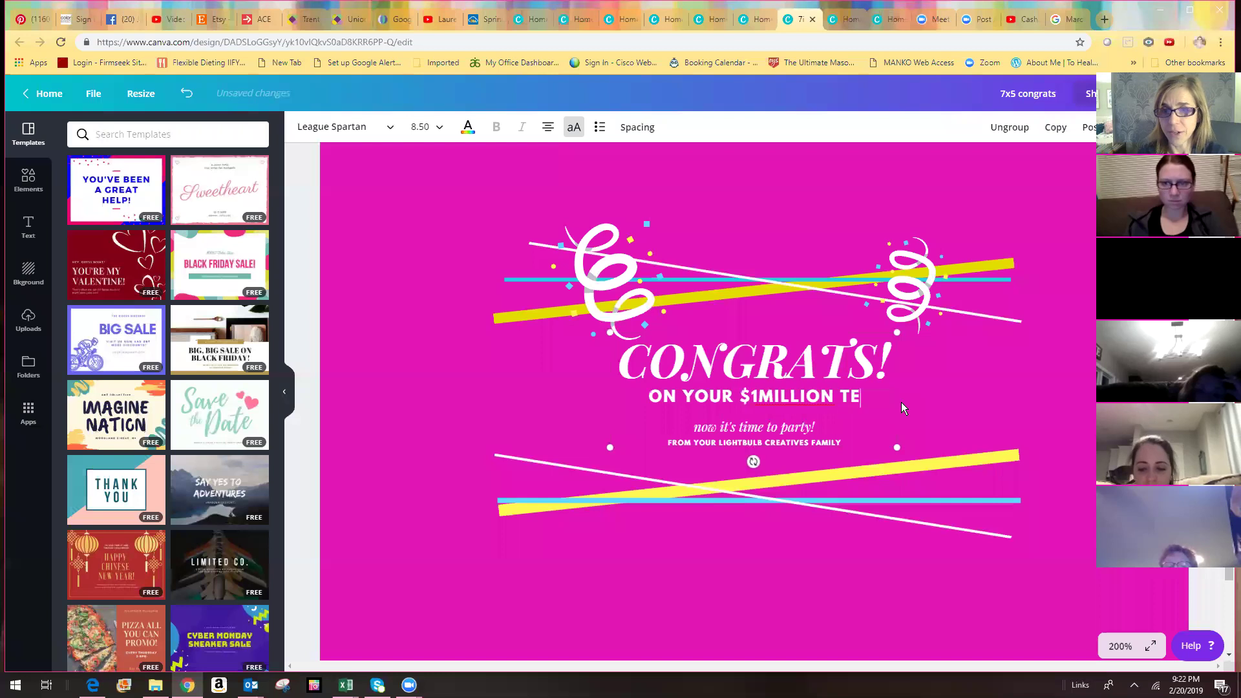
pyautogui.write('AM!!!')
pyautogui.press('BackSpace')
pyautogui.write('!')
# - Replace the small last text line with "WE ARE SO PROUD OF YOU!!!!!" and deselect the text
pyautogui.click(828, 430)
pyautogui.click(843, 442)
pyautogui.moveTo(840, 443); pyautogui.dragTo(679, 442)
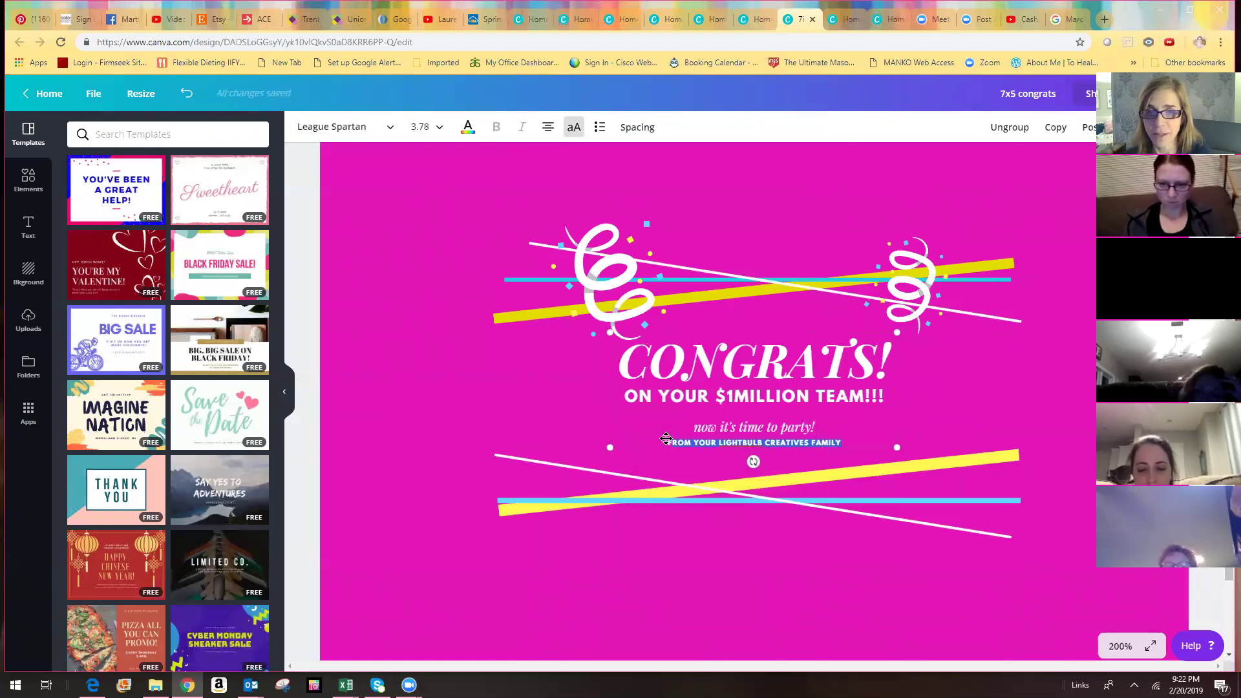
pyautogui.write('WE A')
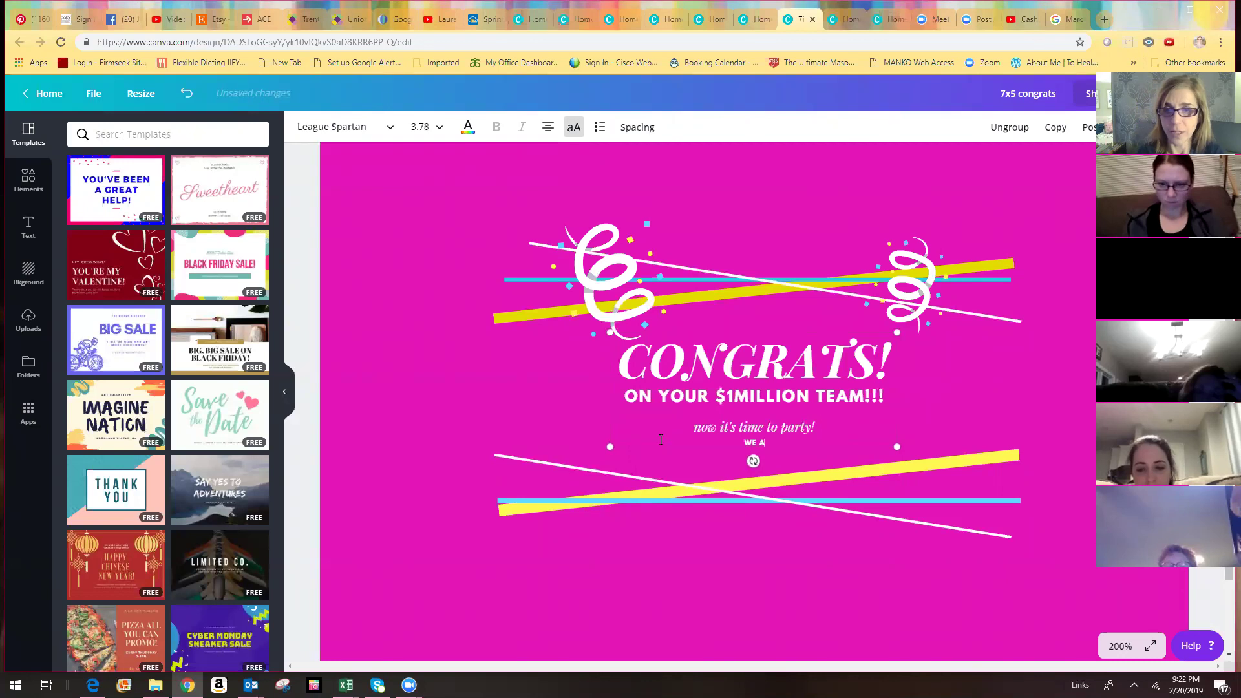
pyautogui.write('RE SO PROUD OF YOU!!!!!')
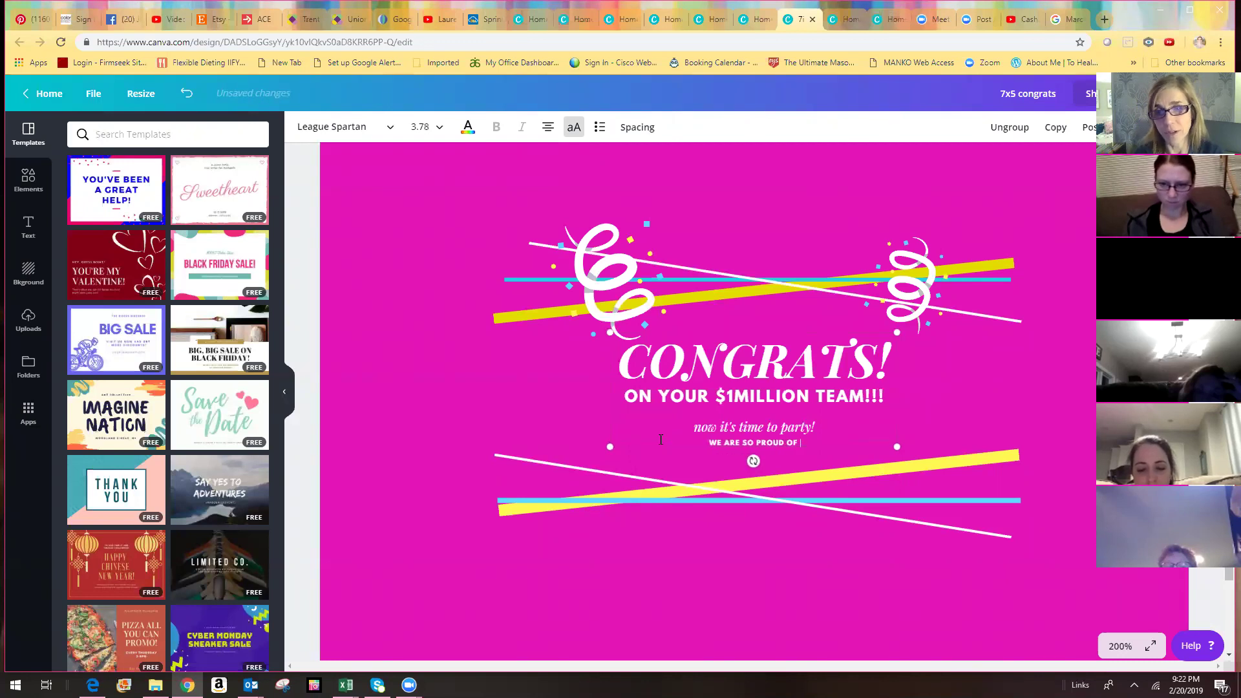
pyautogui.click(638, 579)
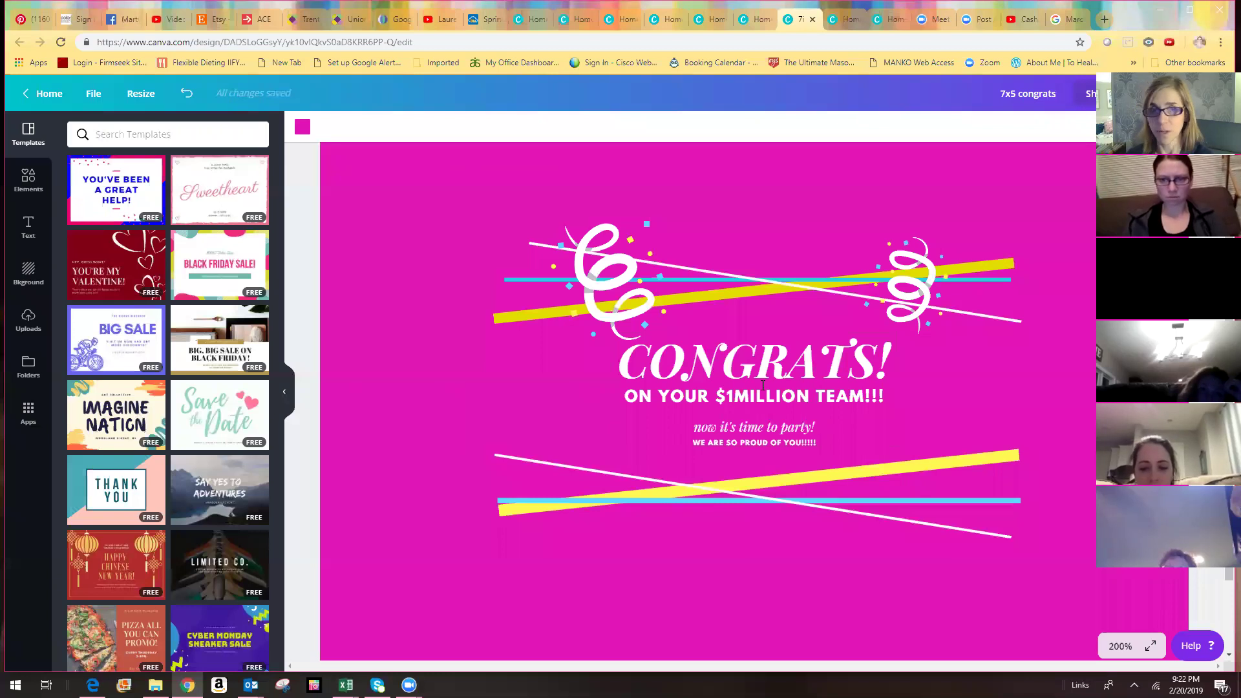
# - Return to the home page and open the Sample Invite design from the saved designs
pyautogui.click(44, 89)
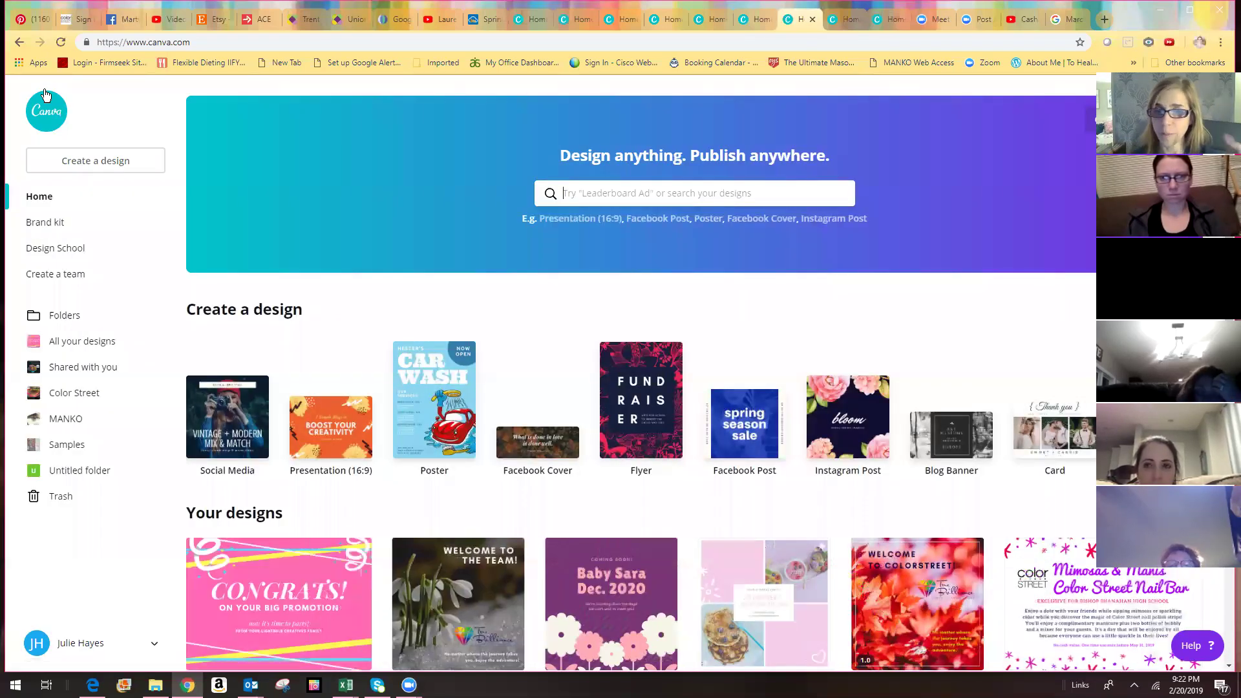
pyautogui.scroll(-3, 418, 343)
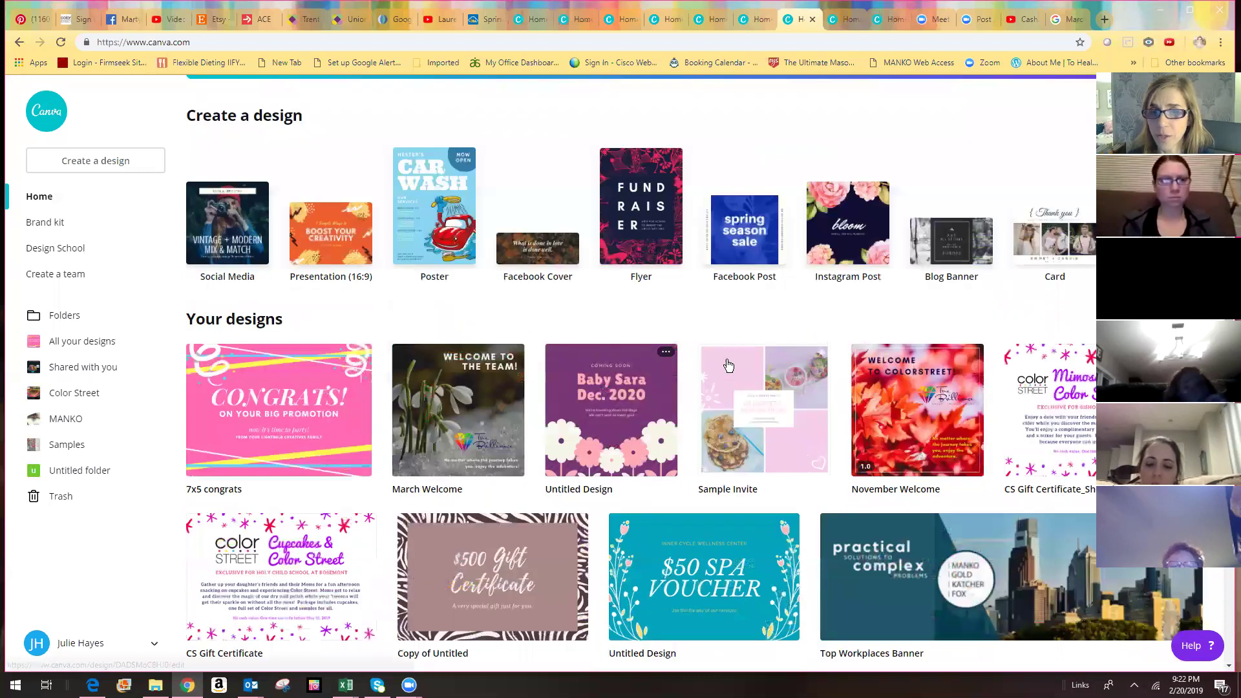
pyautogui.click(742, 367)
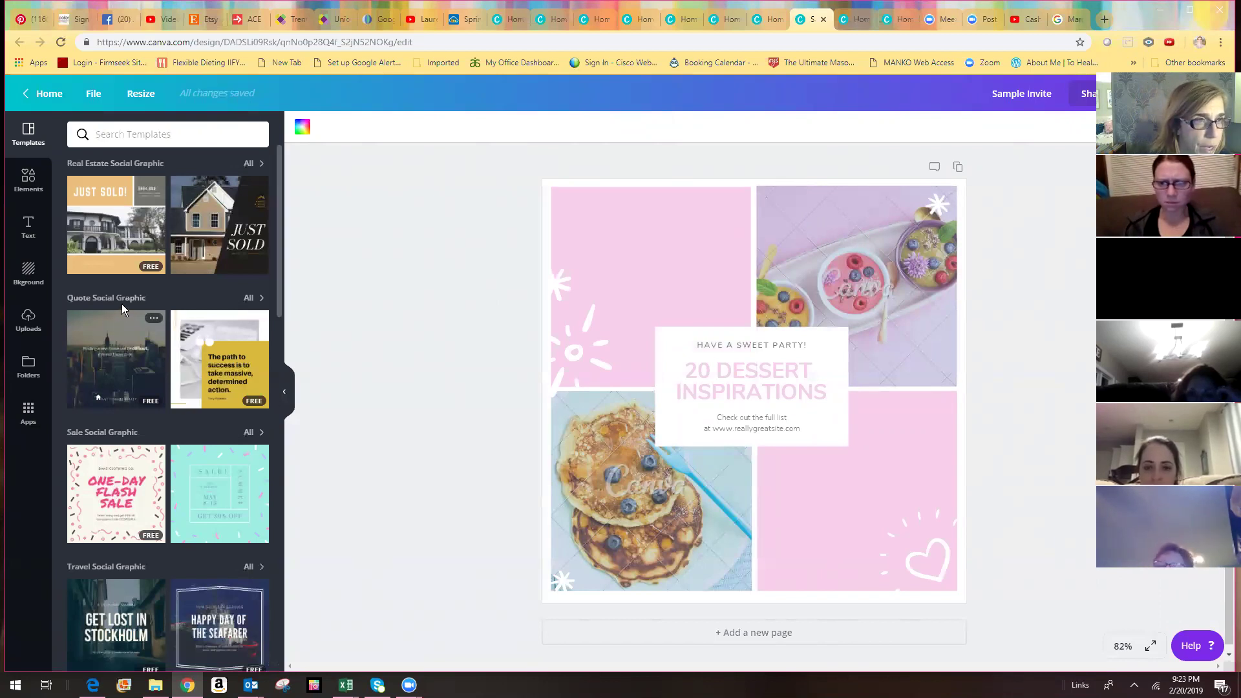
# - Look over the available apps, the uploaded images and the element categories for the invite
pyautogui.click(29, 411)
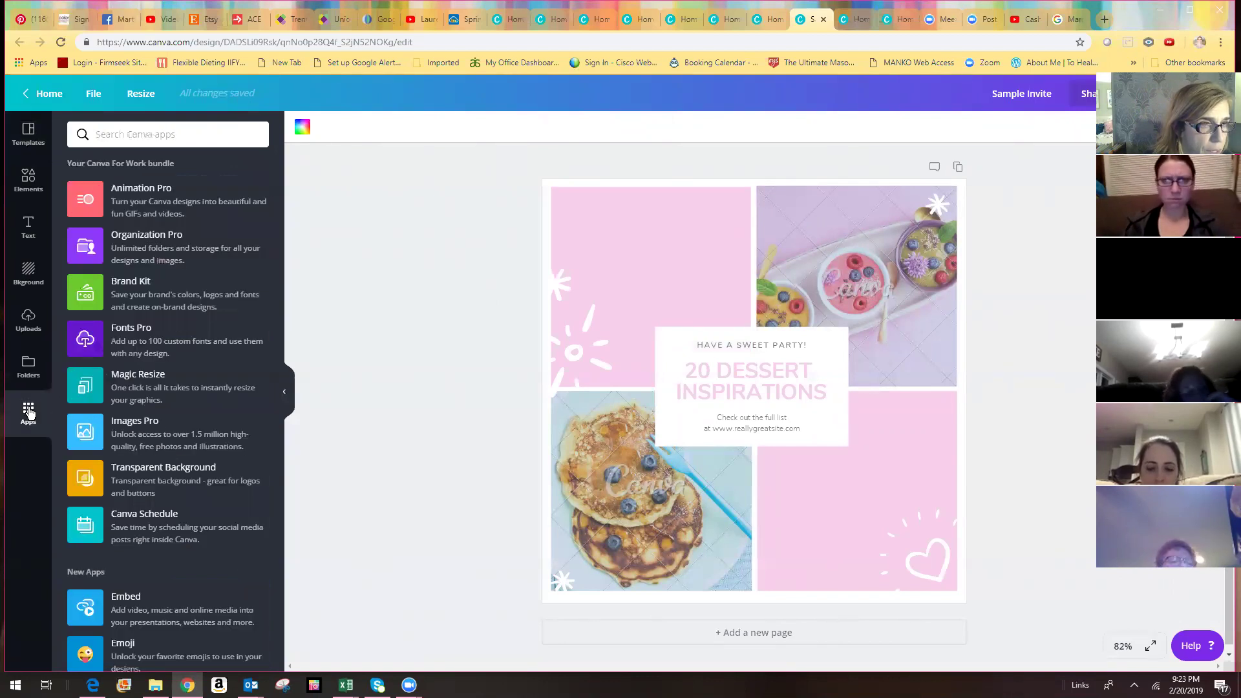
pyautogui.click(26, 317)
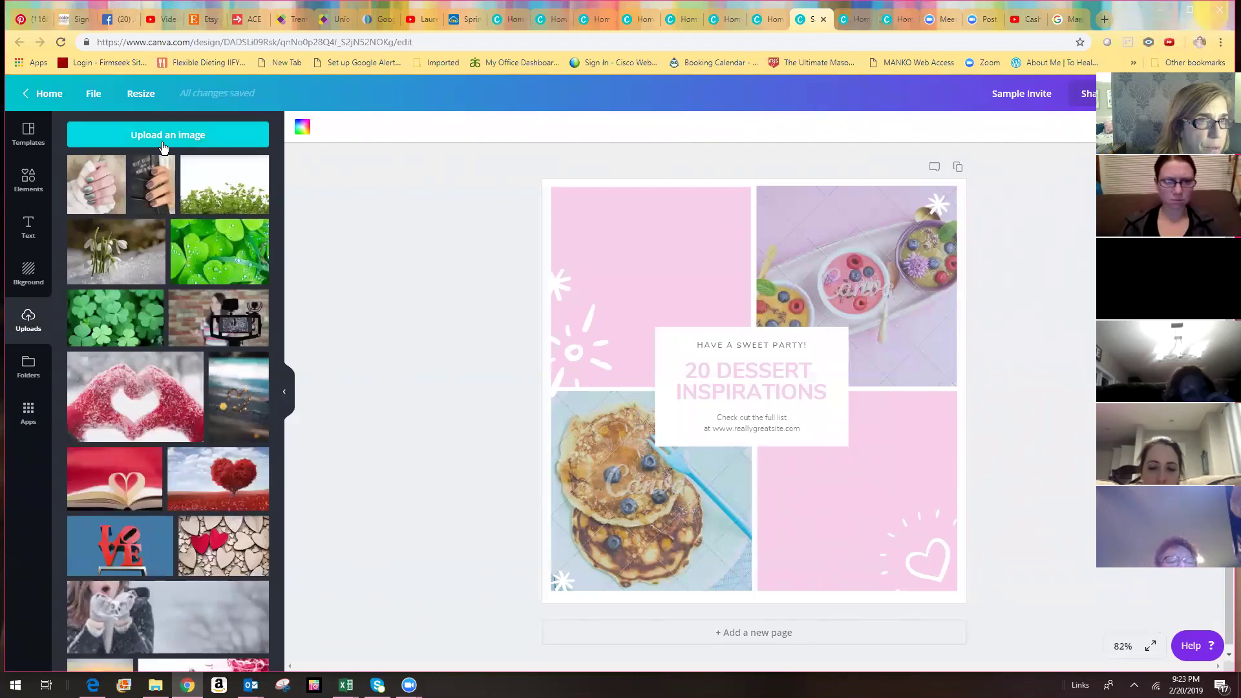
pyautogui.click(32, 182)
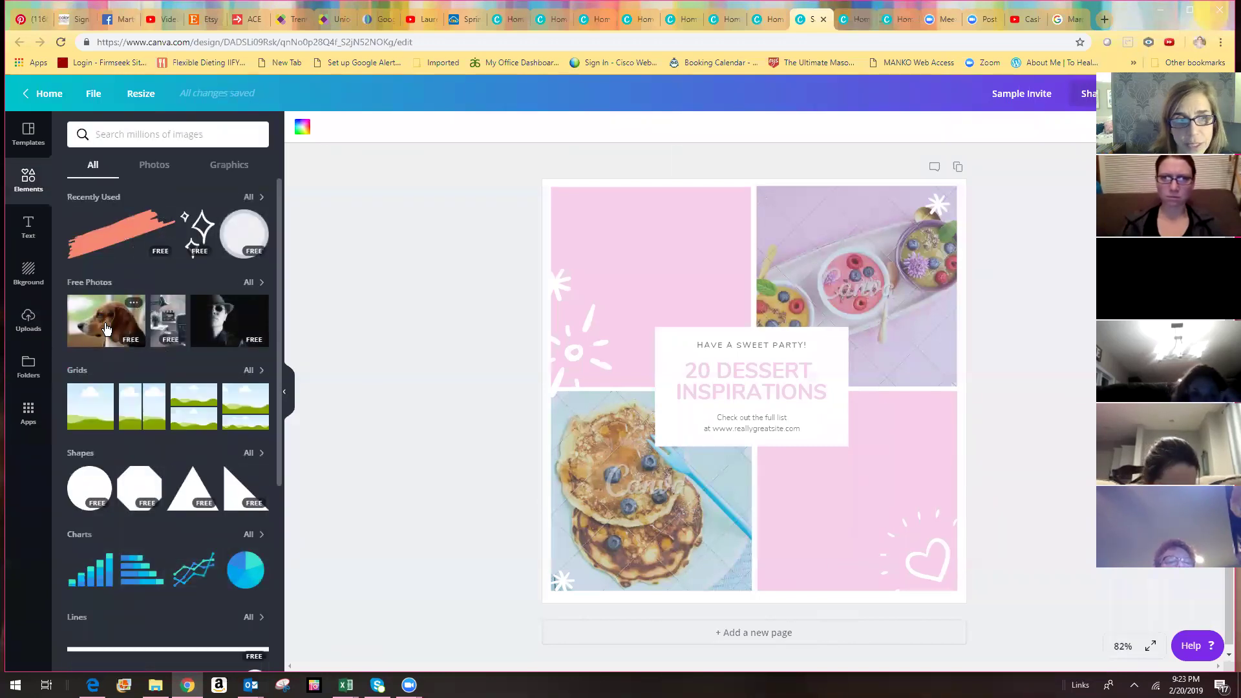
# - Browse the full Free Photos collection in the element library, then limit it to photos and keep browsing
pyautogui.click(254, 283)
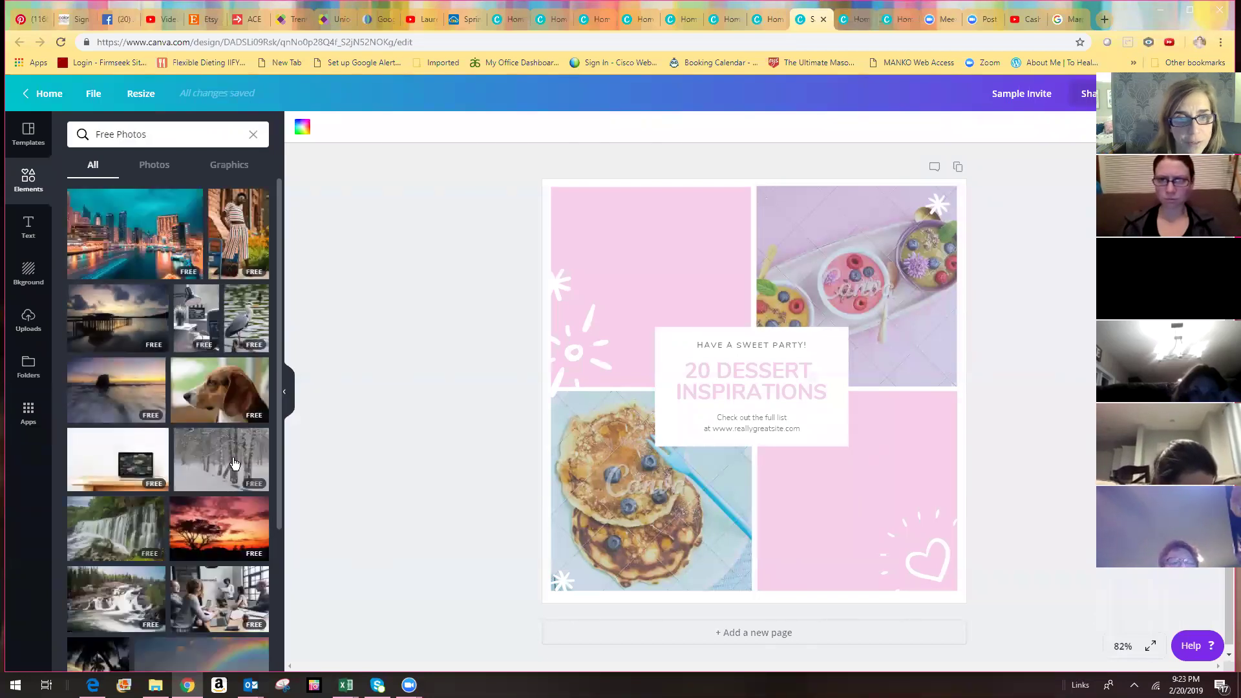
pyautogui.scroll(-3, 242, 383)
pyautogui.scroll(-10, 243, 382)
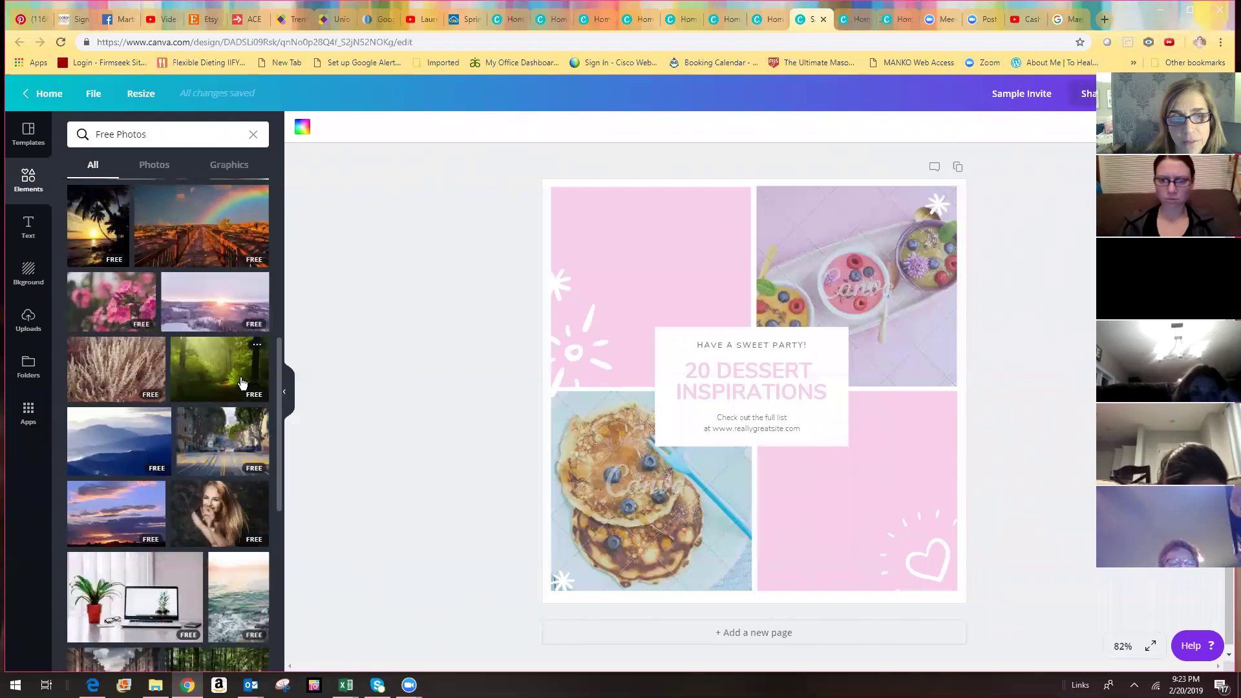
pyautogui.scroll(-15, 241, 386)
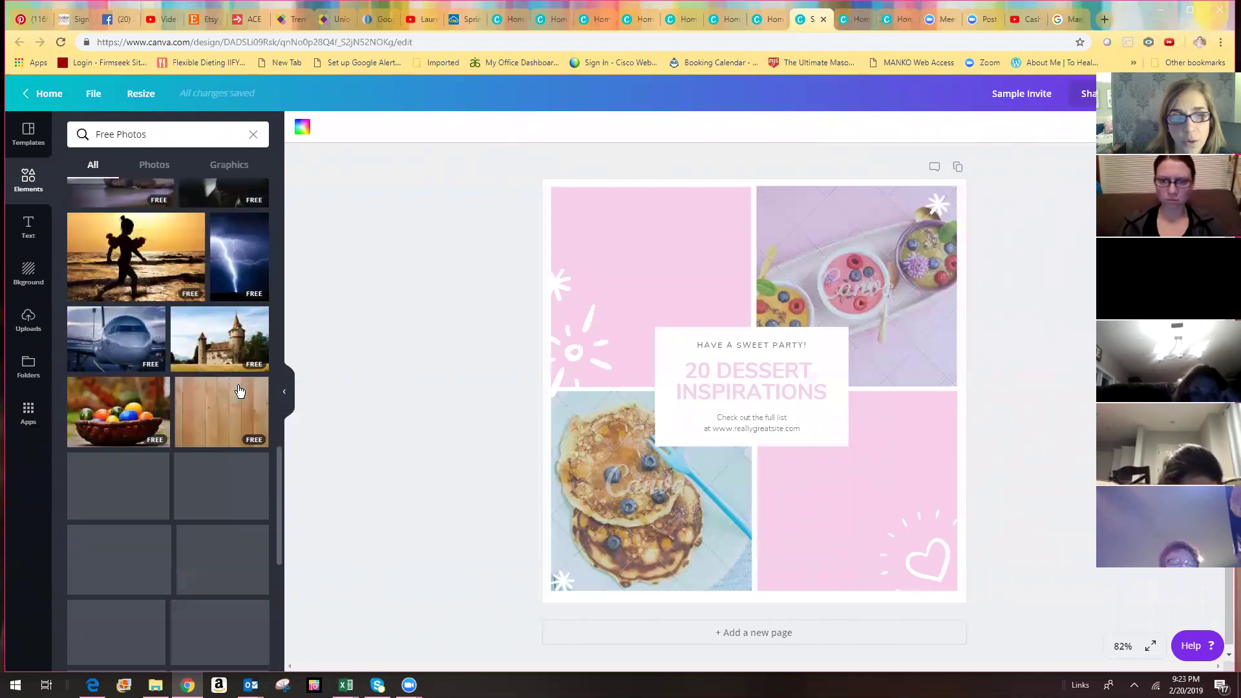
pyautogui.scroll(-10, 248, 389)
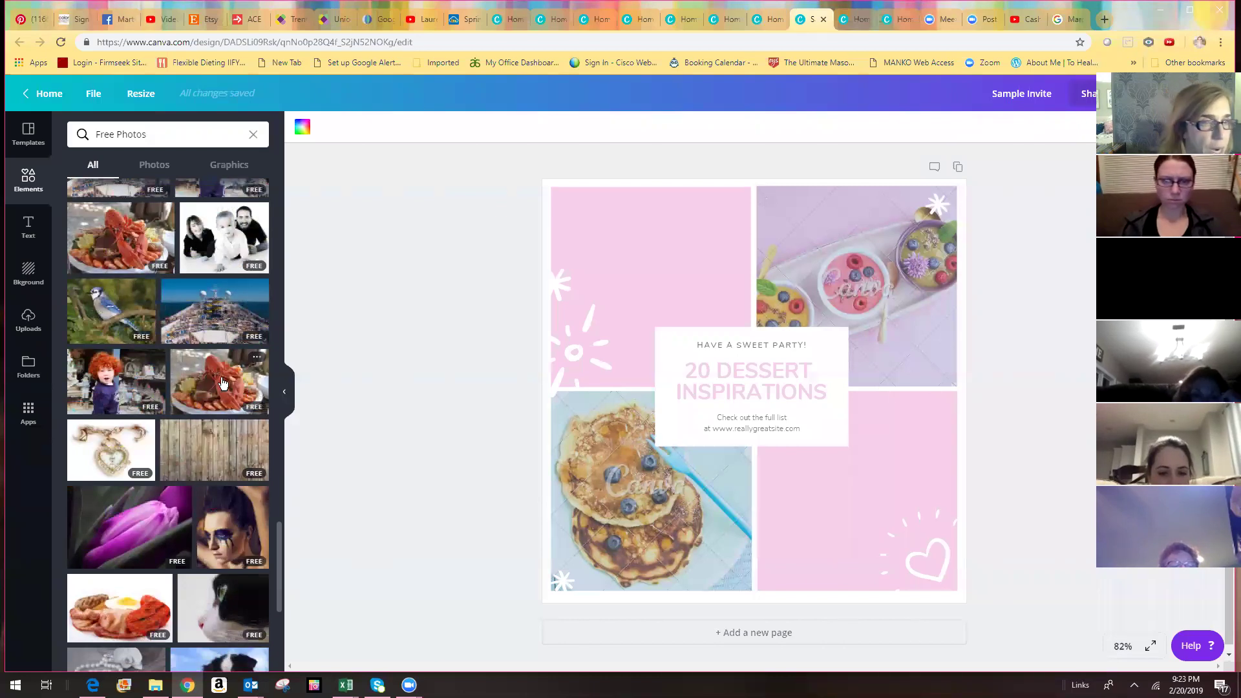
pyautogui.click(161, 166)
pyautogui.scroll(-10, 176, 455)
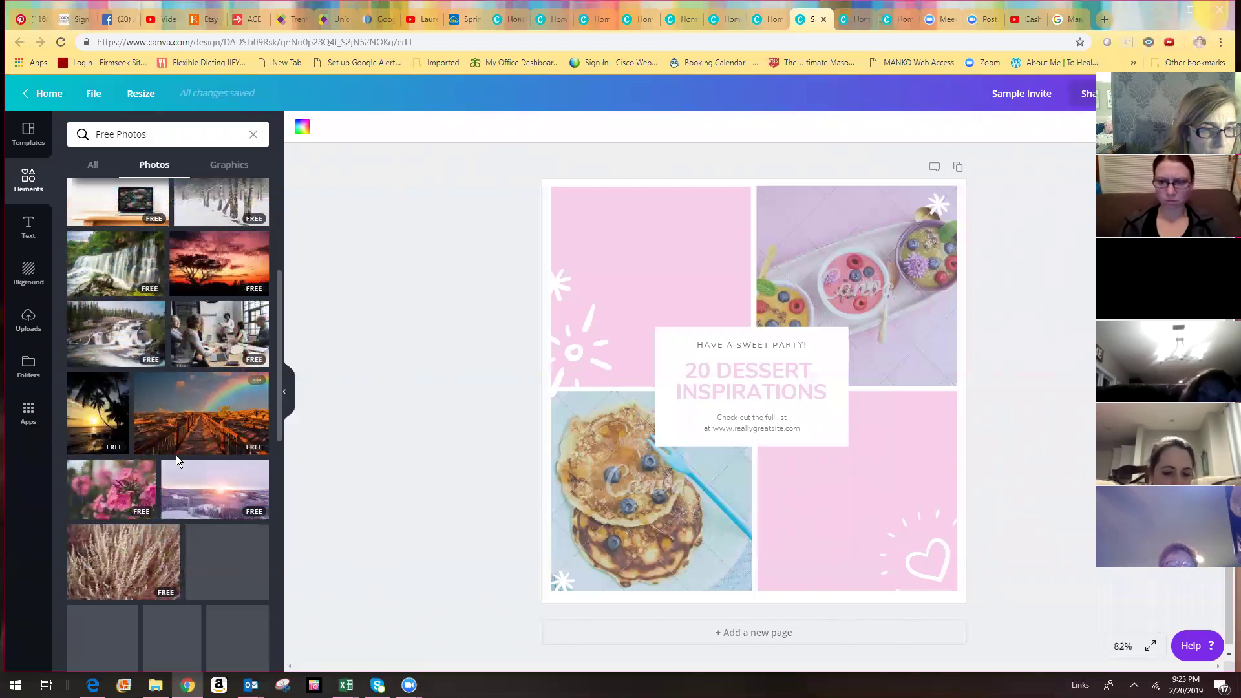
# - Look further through the free photo results, down to the paid images, and return to the first results
pyautogui.scroll(-15, 185, 464)
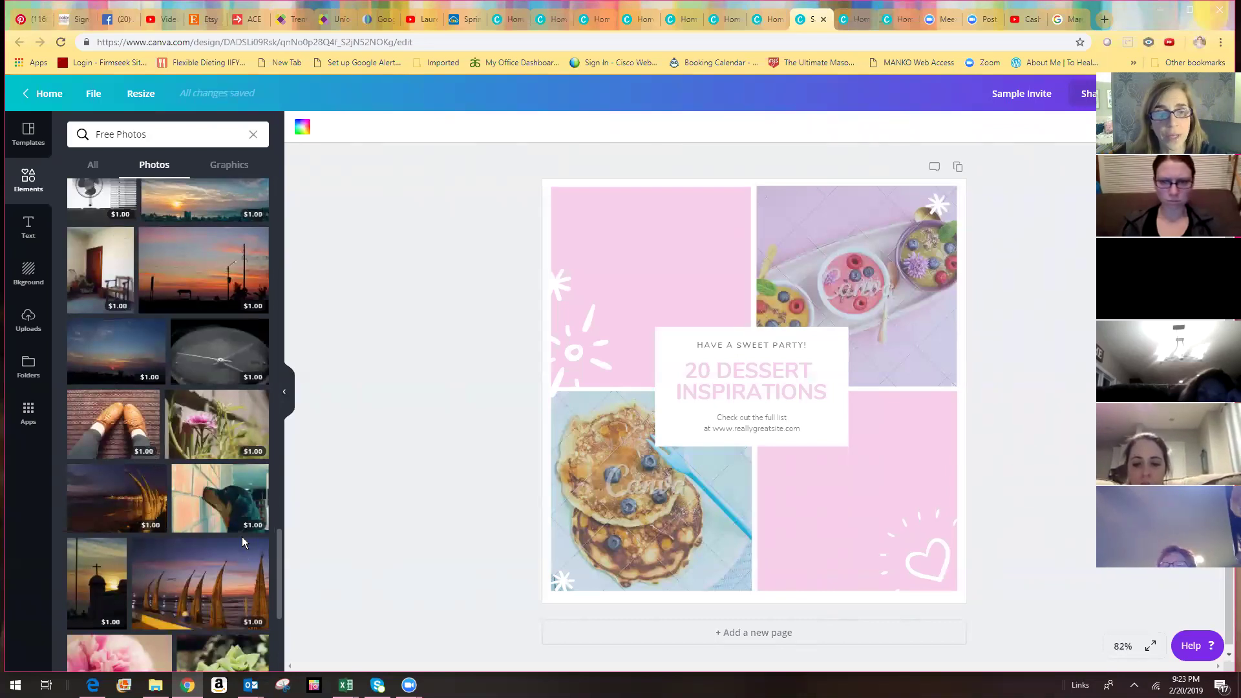
pyautogui.scroll(-3, 242, 542)
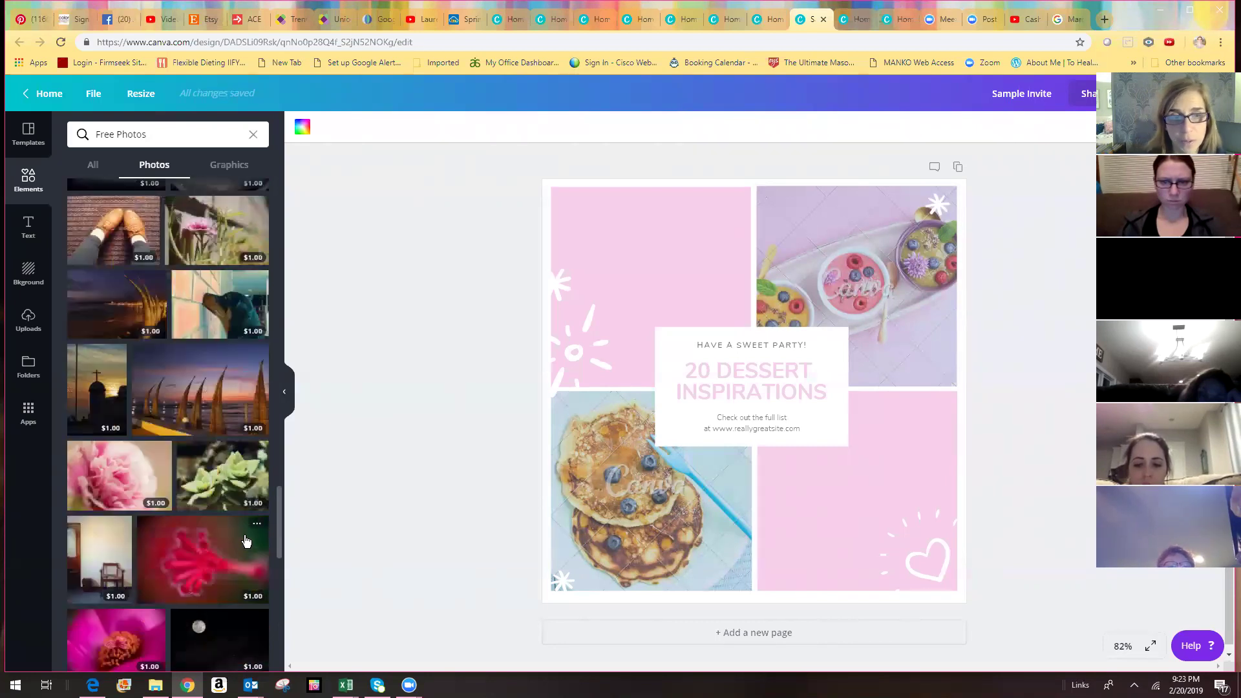
pyautogui.moveTo(279, 534); pyautogui.dragTo(256, 218)
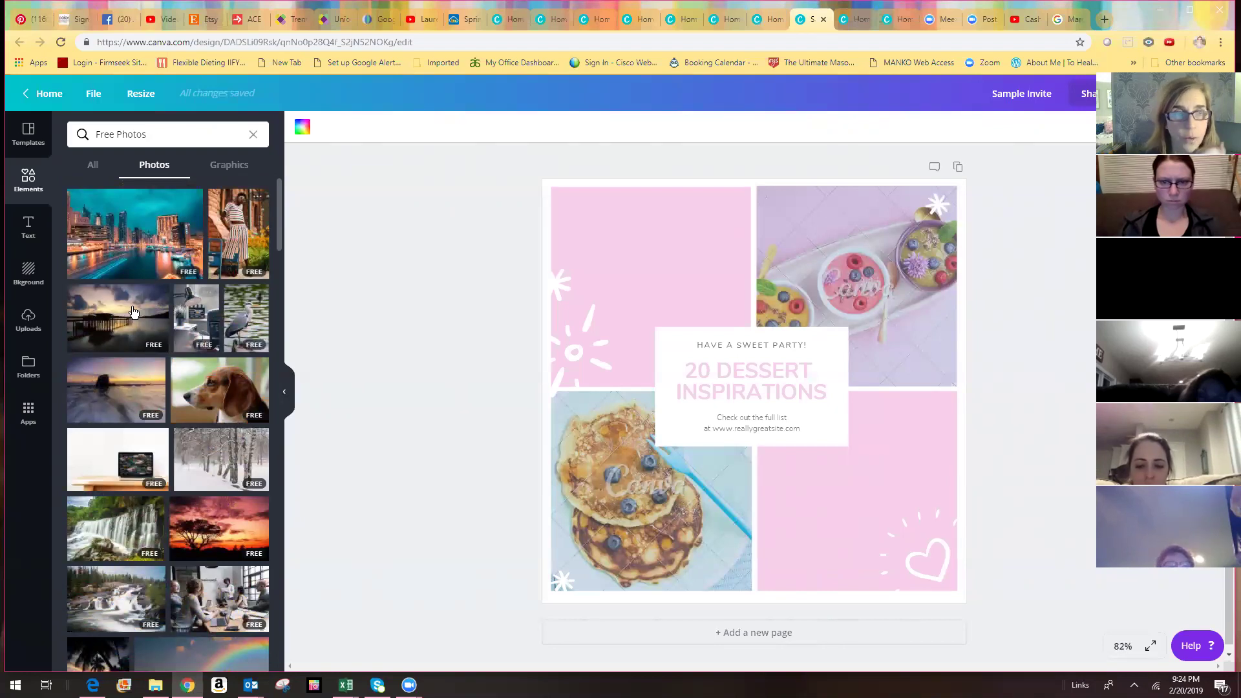
# - Place the two uploaded nail photos in the invite's lower-left and upper-right frames, replacing the dessert pictures
pyautogui.click(28, 323)
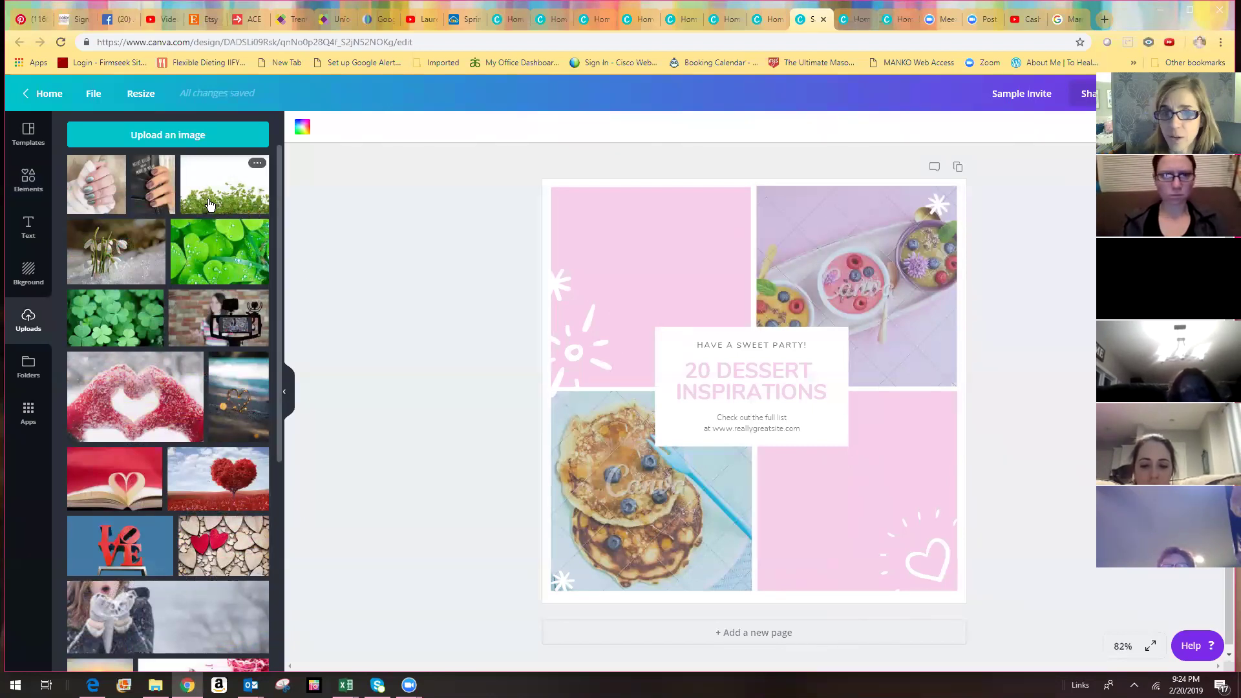
pyautogui.moveTo(89, 191); pyautogui.dragTo(586, 478)
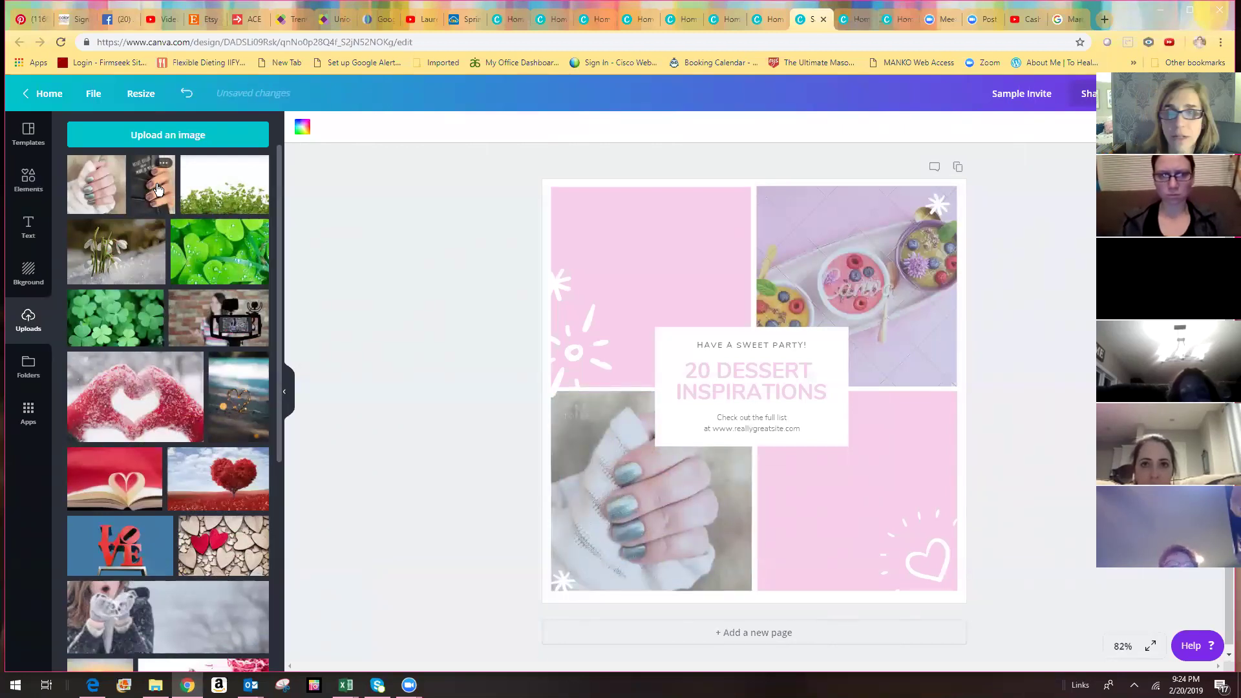
pyautogui.moveTo(161, 189); pyautogui.dragTo(765, 209)
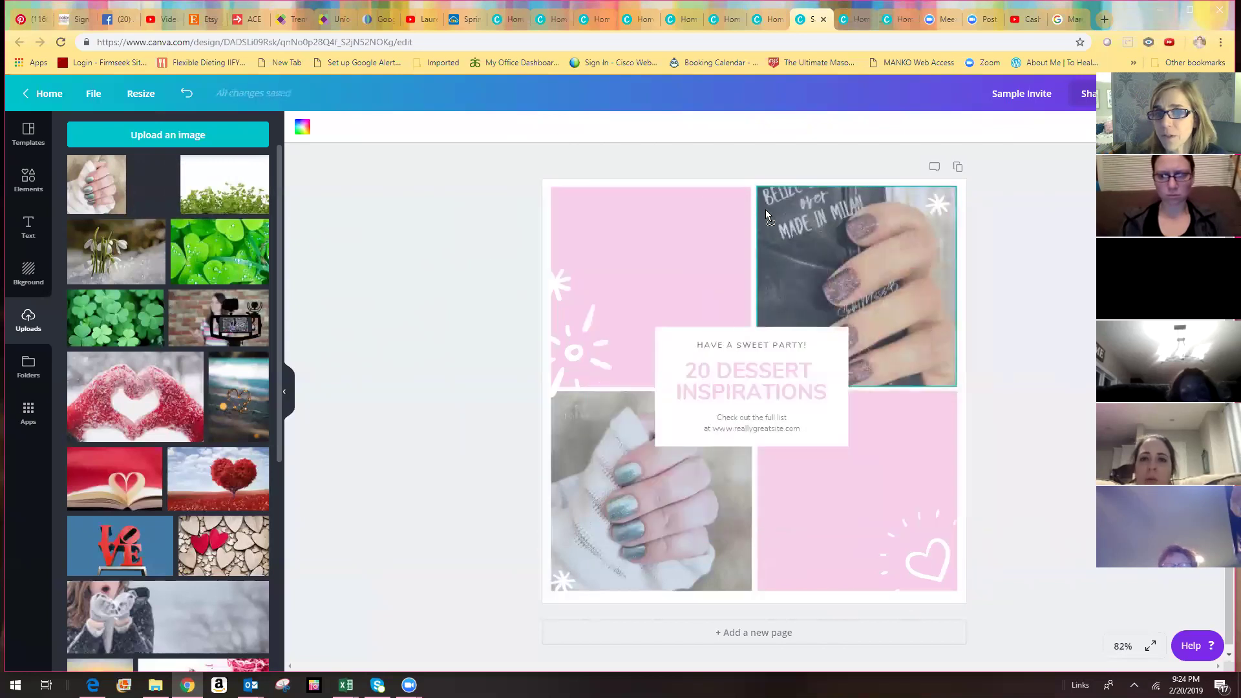
# - Try shifting the upper-right nail photo up and down inside its frame
pyautogui.click(879, 269)
pyautogui.doubleClick(879, 267)
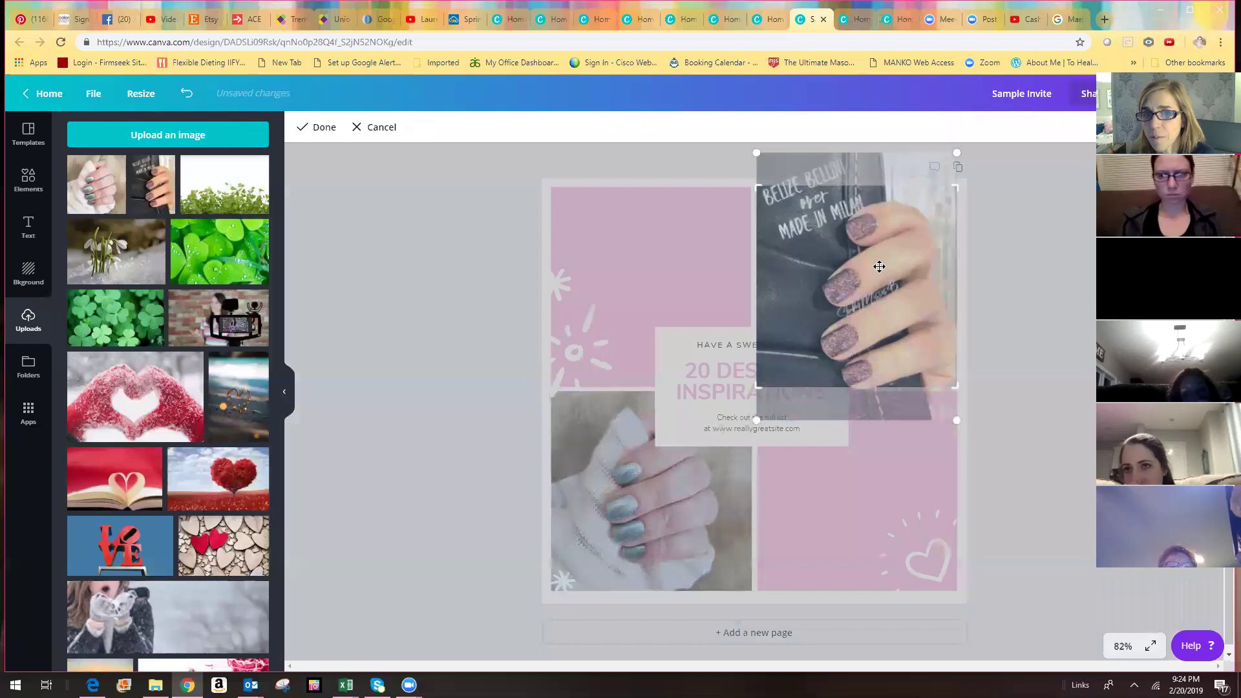
pyautogui.click(1026, 270)
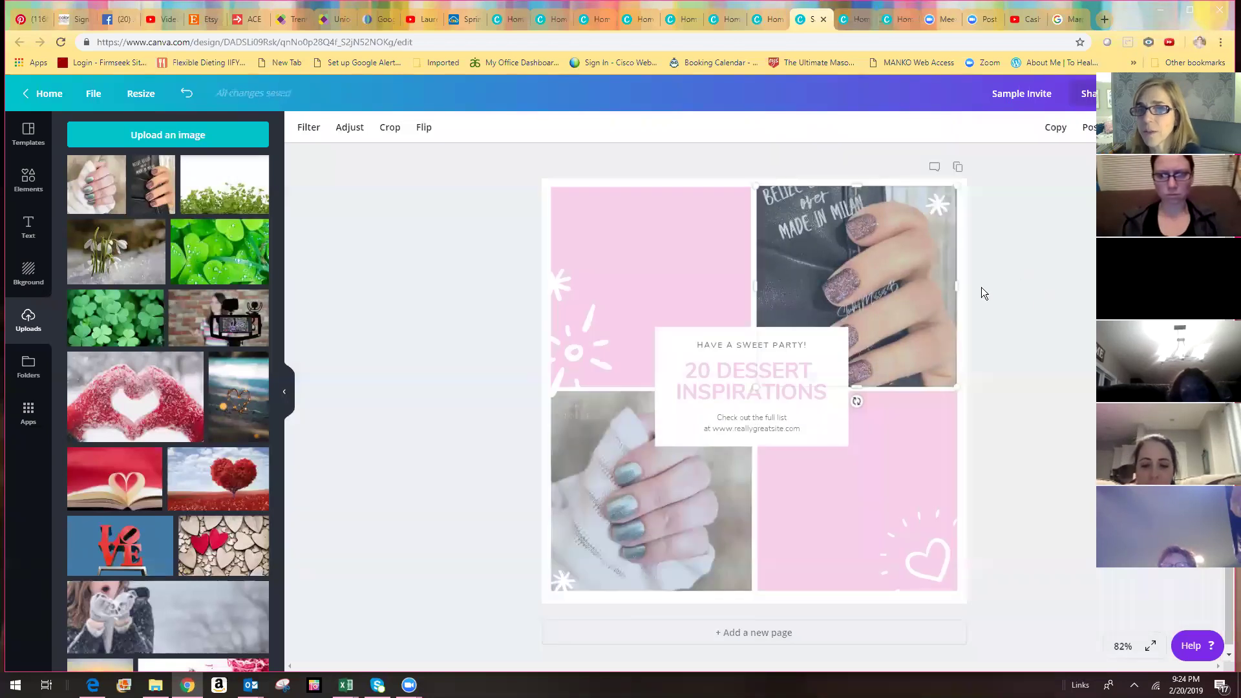
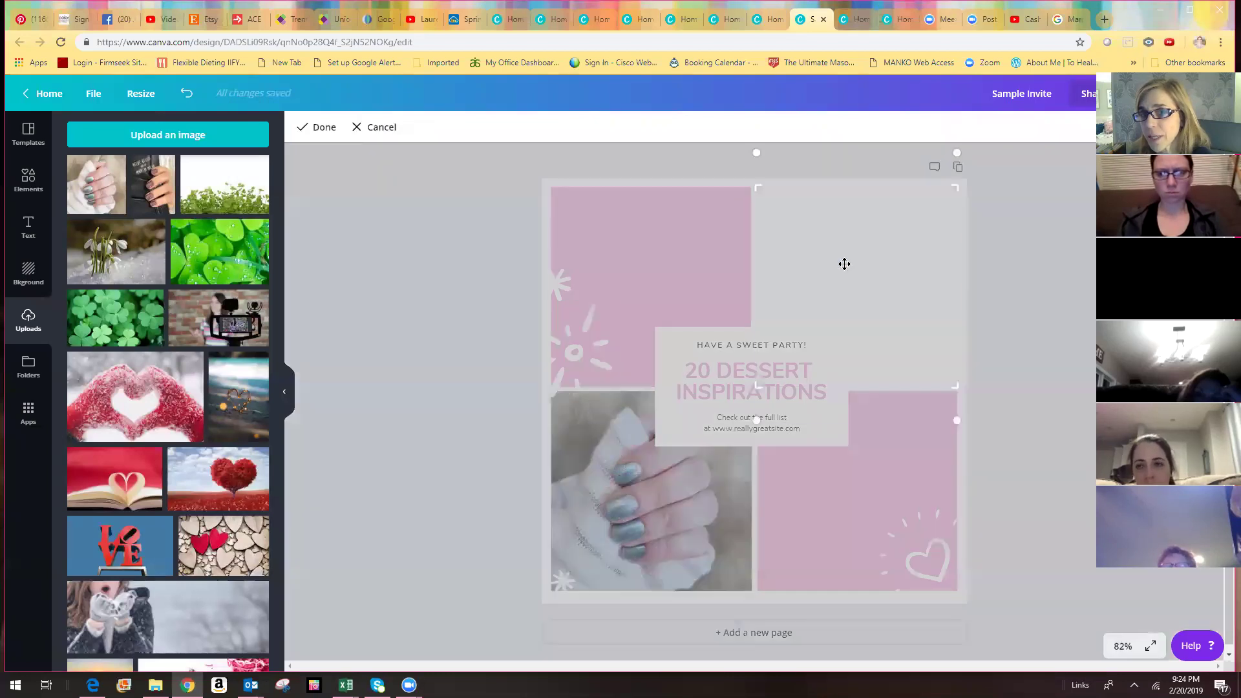
pyautogui.doubleClick(845, 264)
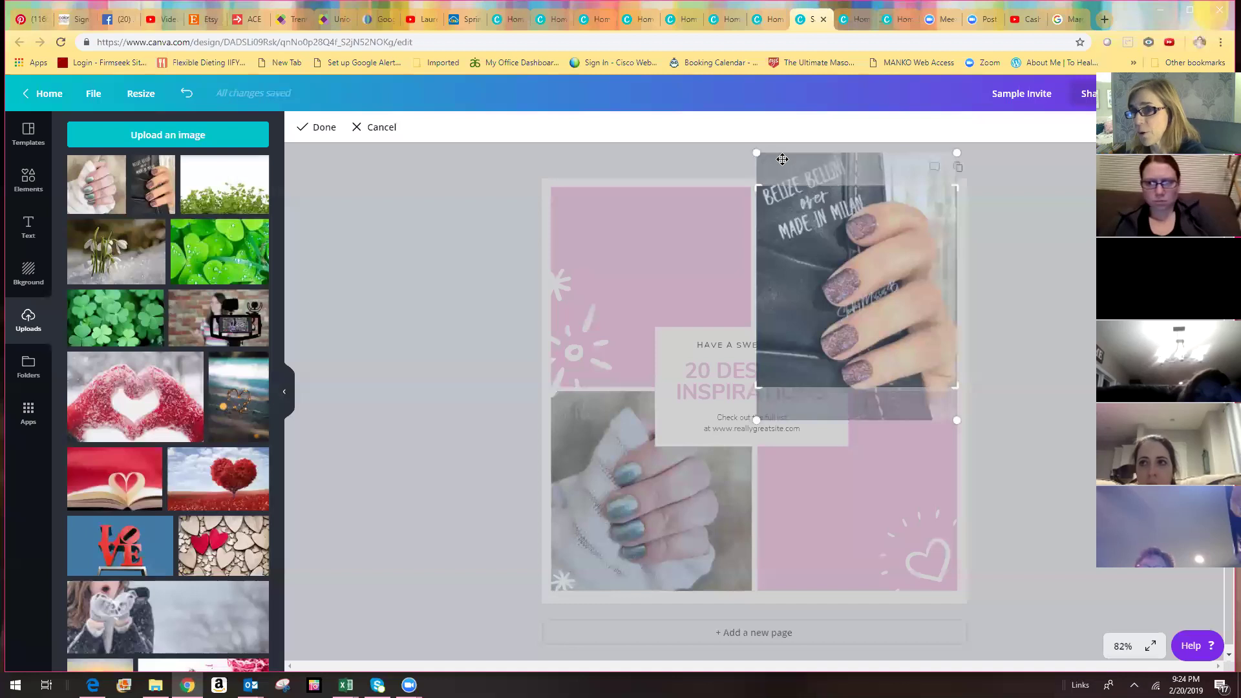
pyautogui.moveTo(808, 259); pyautogui.dragTo(809, 246)
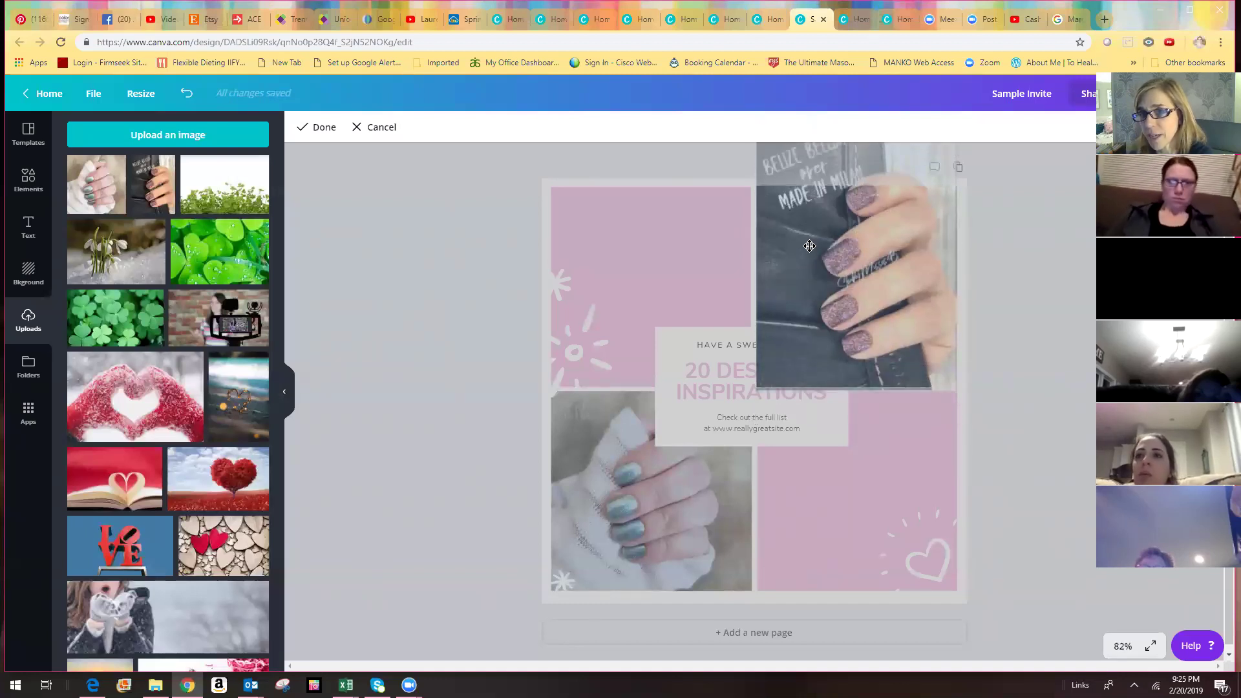
pyautogui.moveTo(795, 245); pyautogui.dragTo(758, 276)
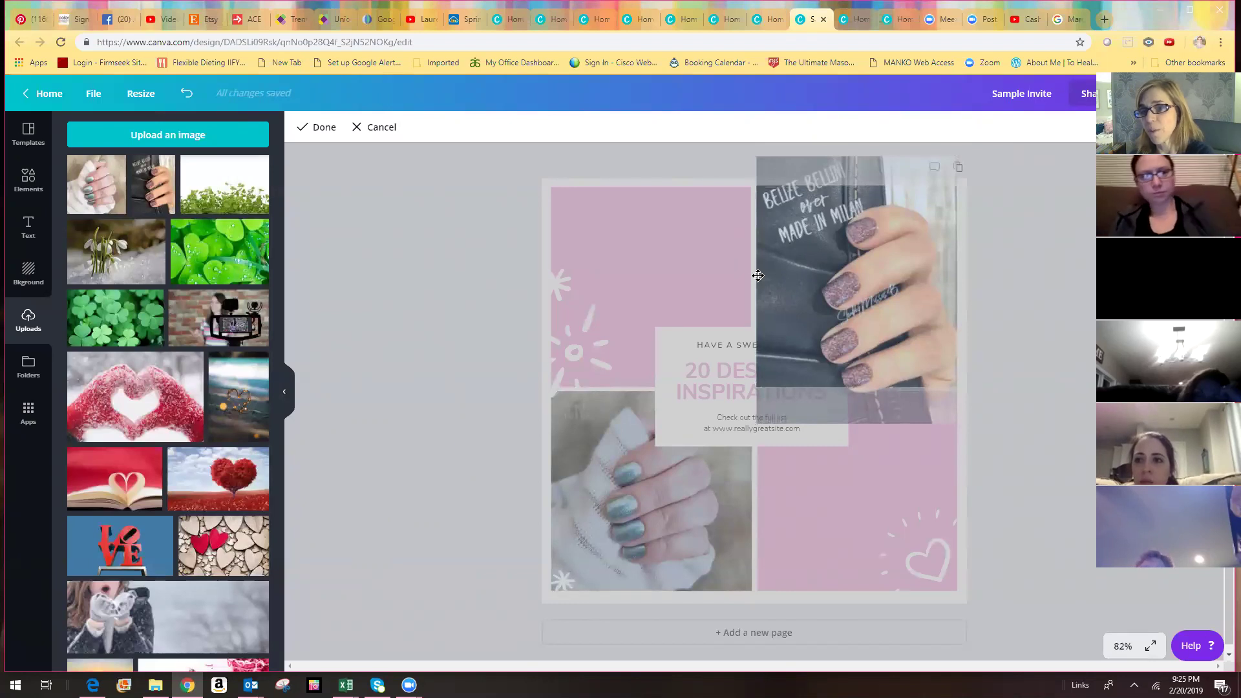
pyautogui.moveTo(758, 275); pyautogui.dragTo(762, 268)
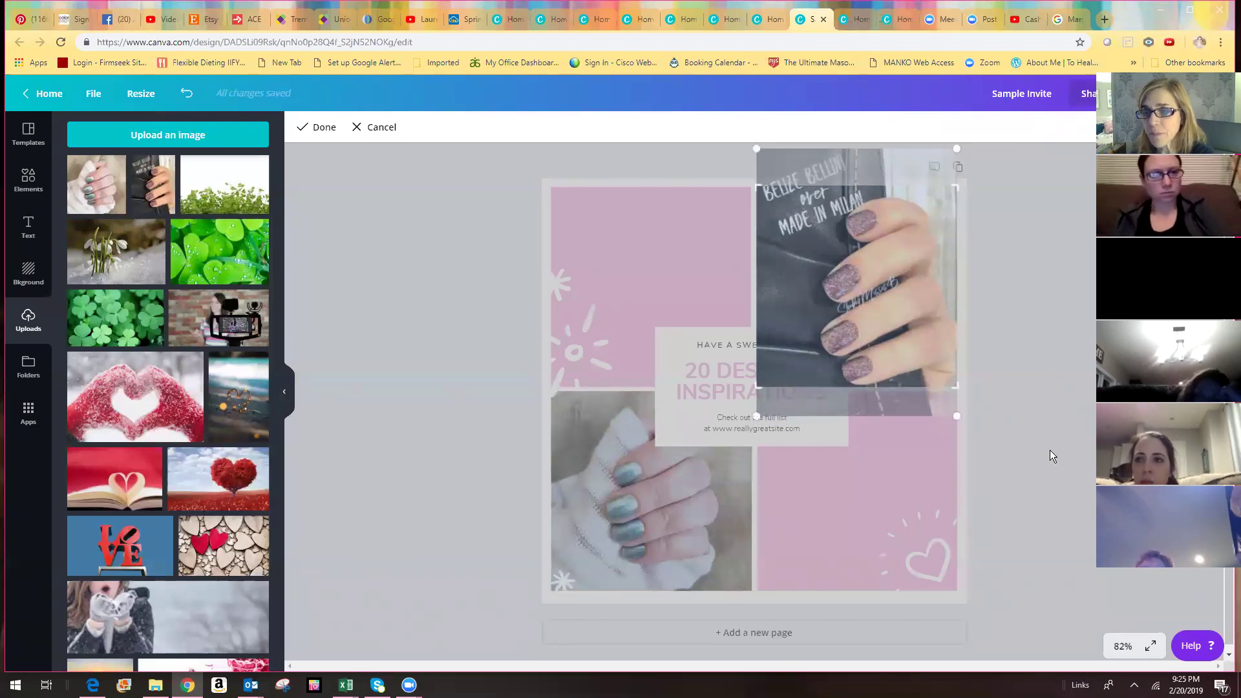
# - Enlarge the upper-right nail photo inside its frame, reposition it around the nails, and apply the crop
pyautogui.moveTo(758, 151)
pyautogui.mouseDown()
pyautogui.moveTo(739, 128)
pyautogui.moveTo(755, 156)
pyautogui.mouseUp()
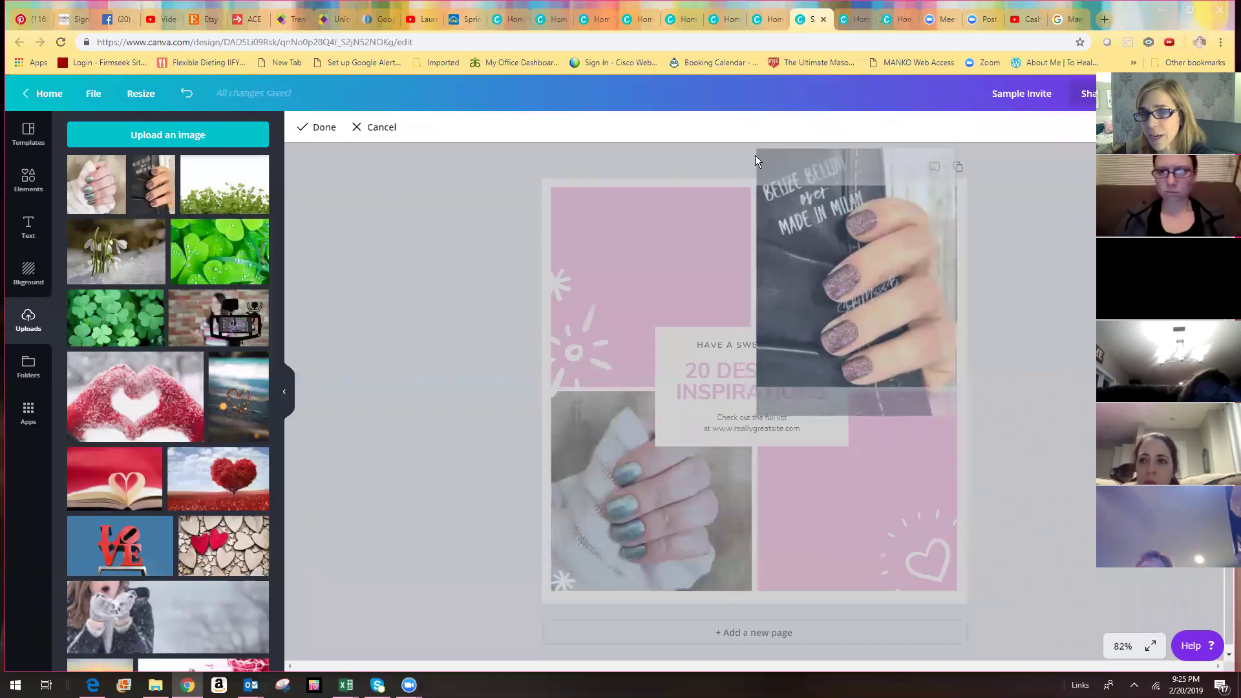
pyautogui.click(1125, 647)
pyautogui.click(1107, 584)
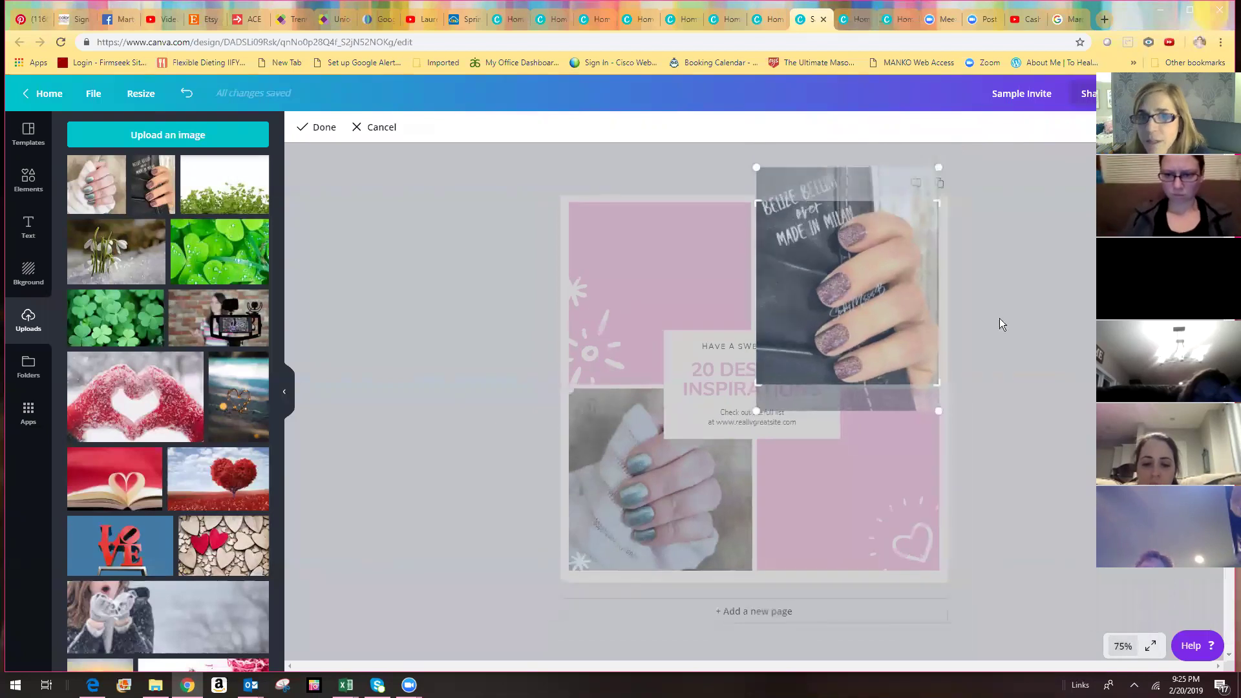
pyautogui.moveTo(750, 163); pyautogui.dragTo(711, 126)
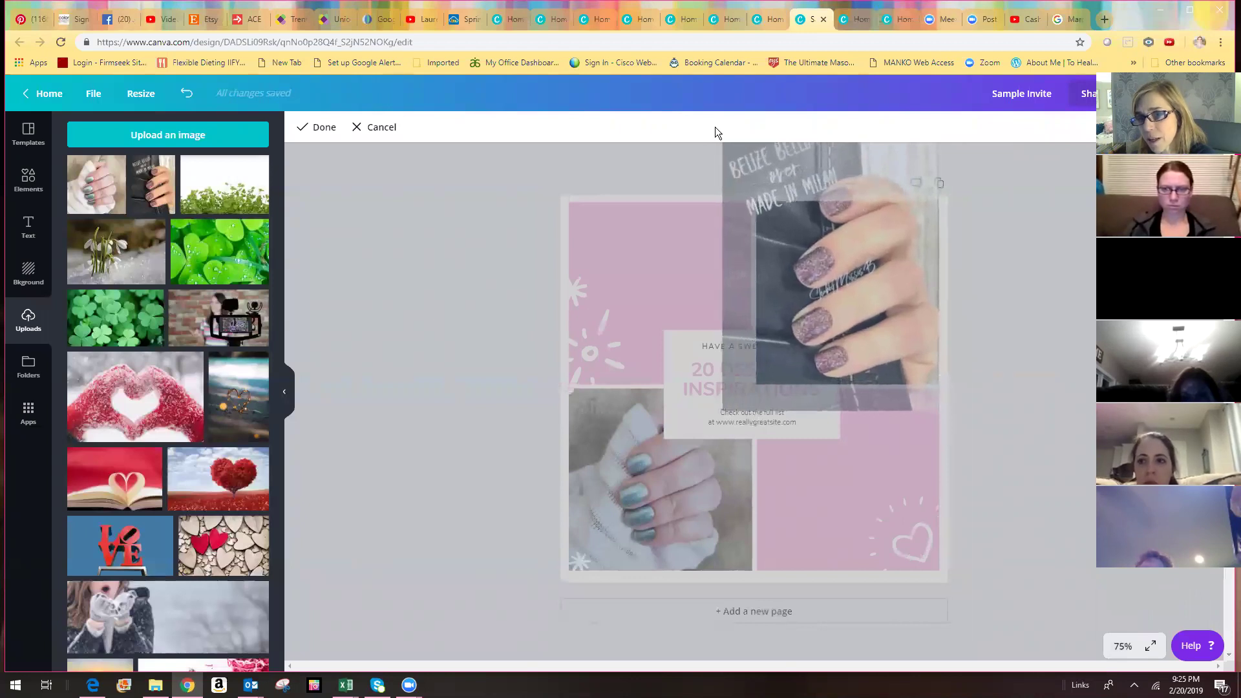
pyautogui.moveTo(838, 287); pyautogui.dragTo(857, 309)
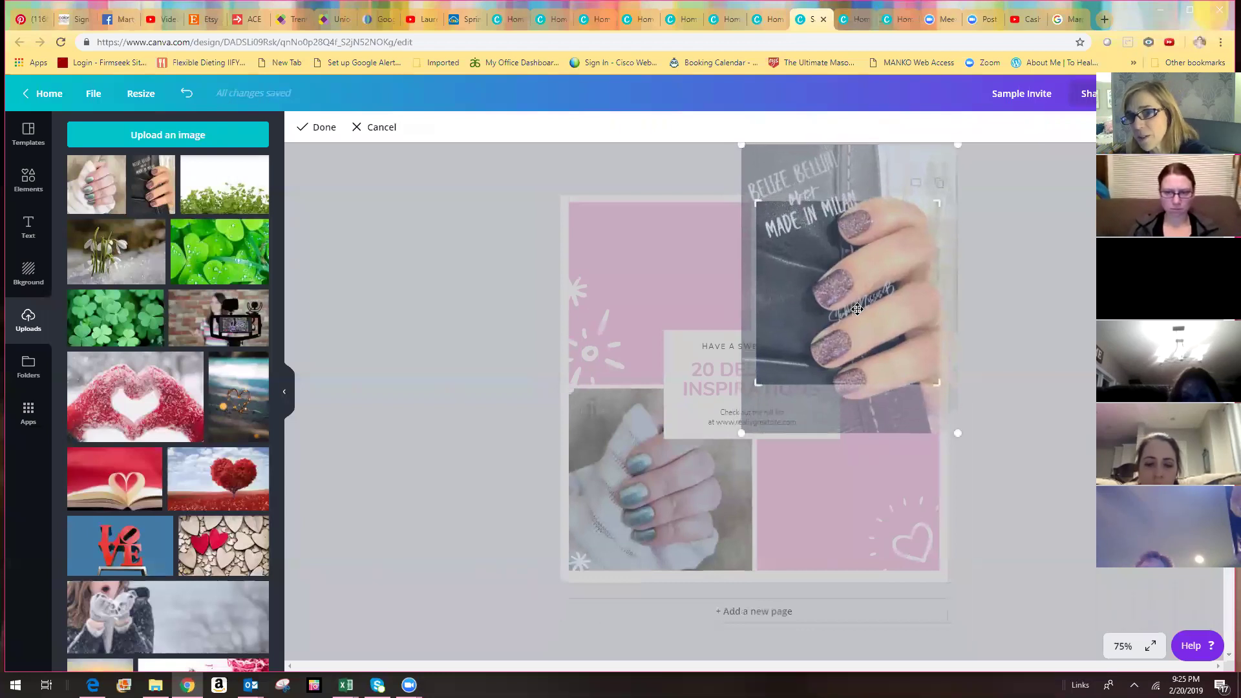
pyautogui.moveTo(870, 316); pyautogui.dragTo(868, 281)
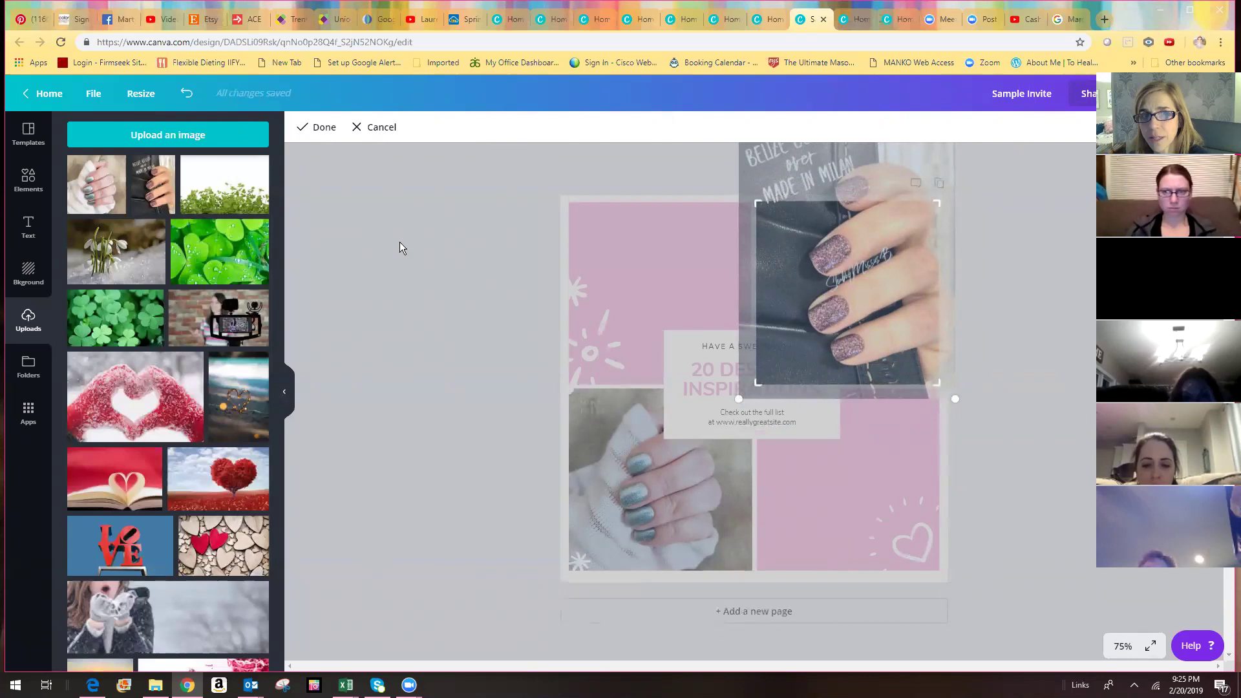
pyautogui.click(323, 128)
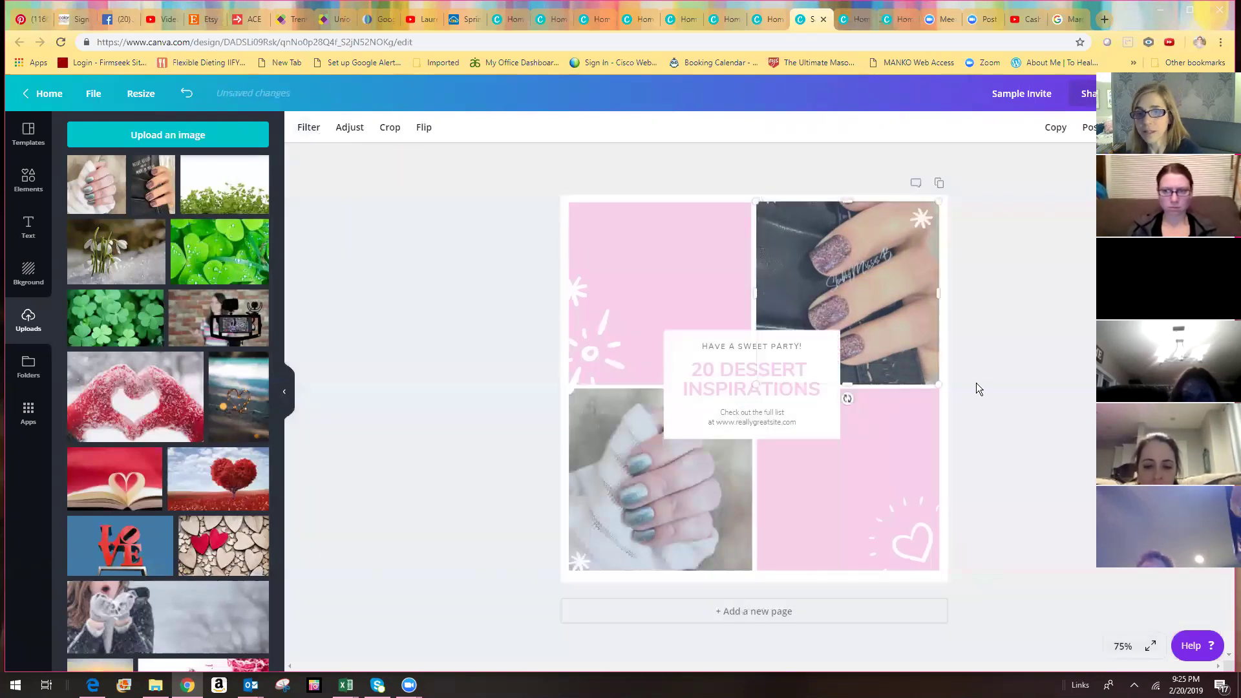
# - Shrink the central text group slightly to uncover more of the upper-right nail photo
pyautogui.click(679, 341)
pyautogui.moveTo(841, 330); pyautogui.dragTo(822, 333)
pyautogui.click(1019, 382)
# - Shift the upper-right nail photo left and up within its frame so the nails clear the central text box
pyautogui.doubleClick(906, 305)
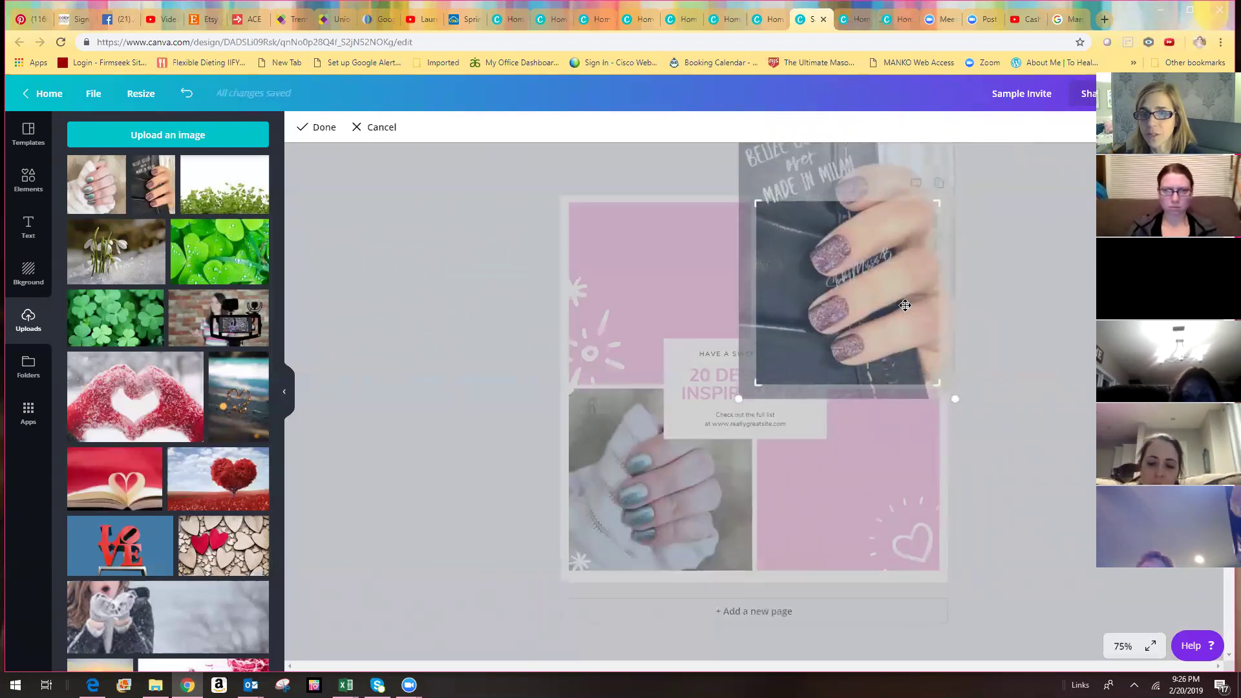
pyautogui.moveTo(905, 305); pyautogui.dragTo(891, 309)
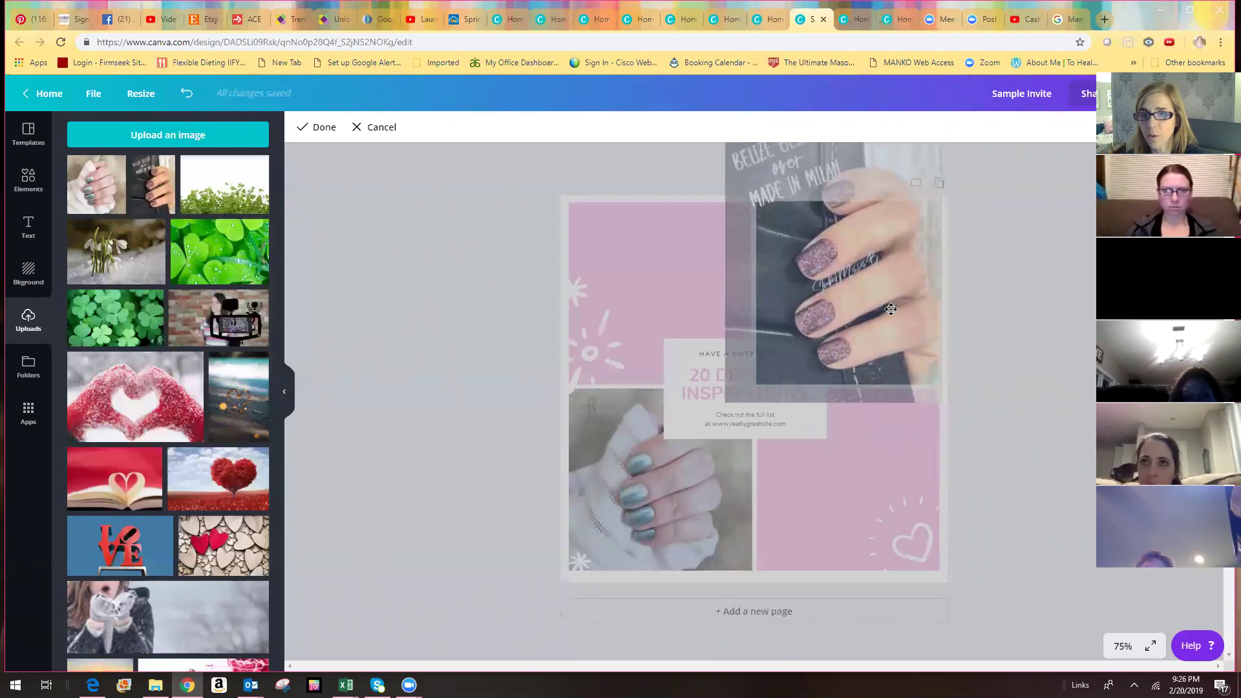
pyautogui.click(1013, 328)
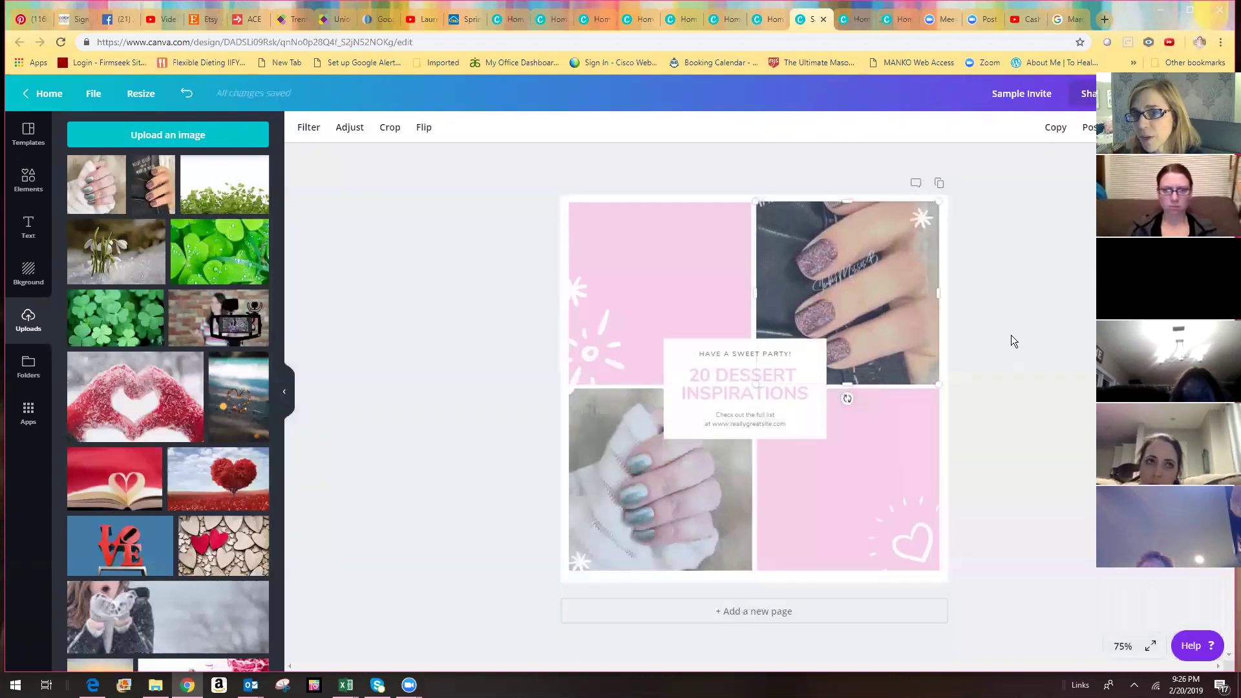
pyautogui.doubleClick(886, 329)
pyautogui.moveTo(886, 328); pyautogui.dragTo(886, 317)
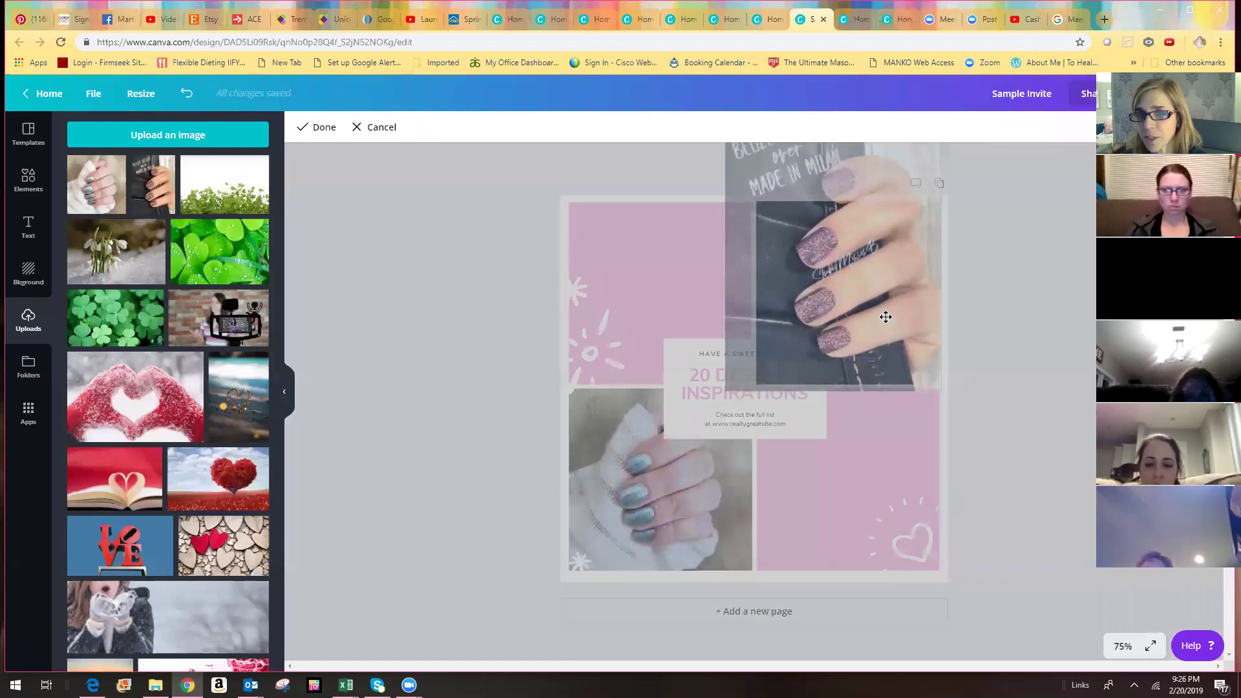
pyautogui.click(1009, 318)
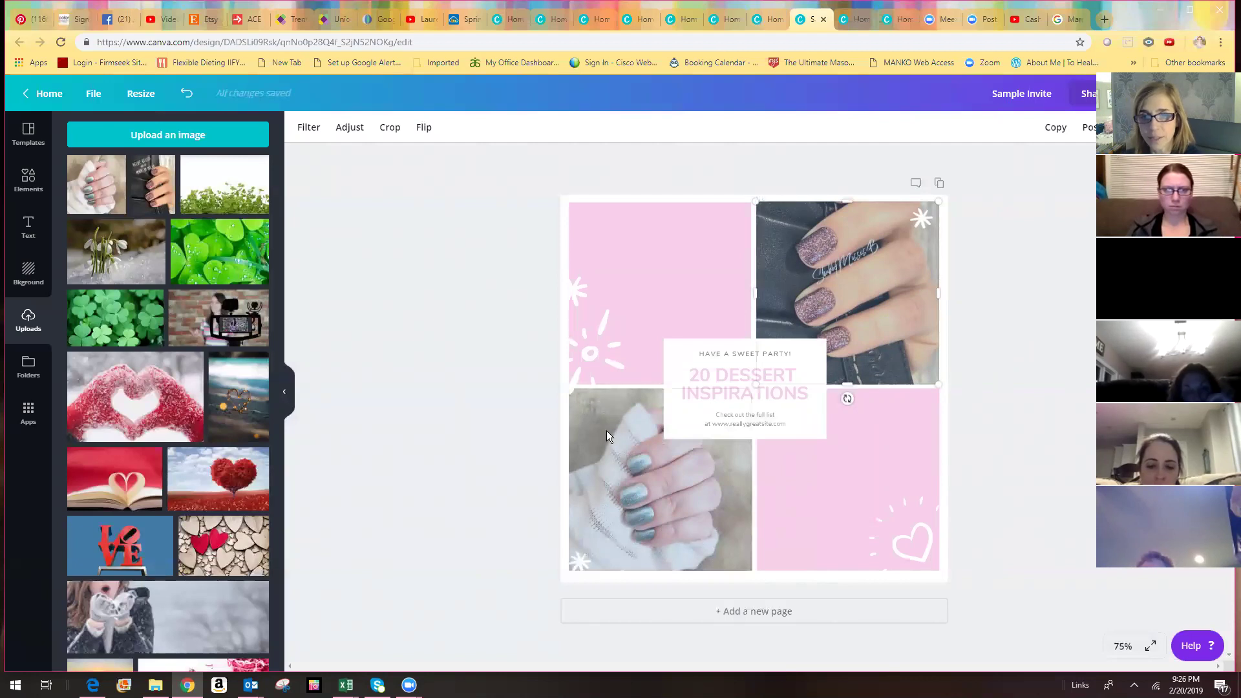
# - Enlarge the lower-left nail photo inside its frame, reposition it around the hand, and apply the crop
pyautogui.click(602, 411)
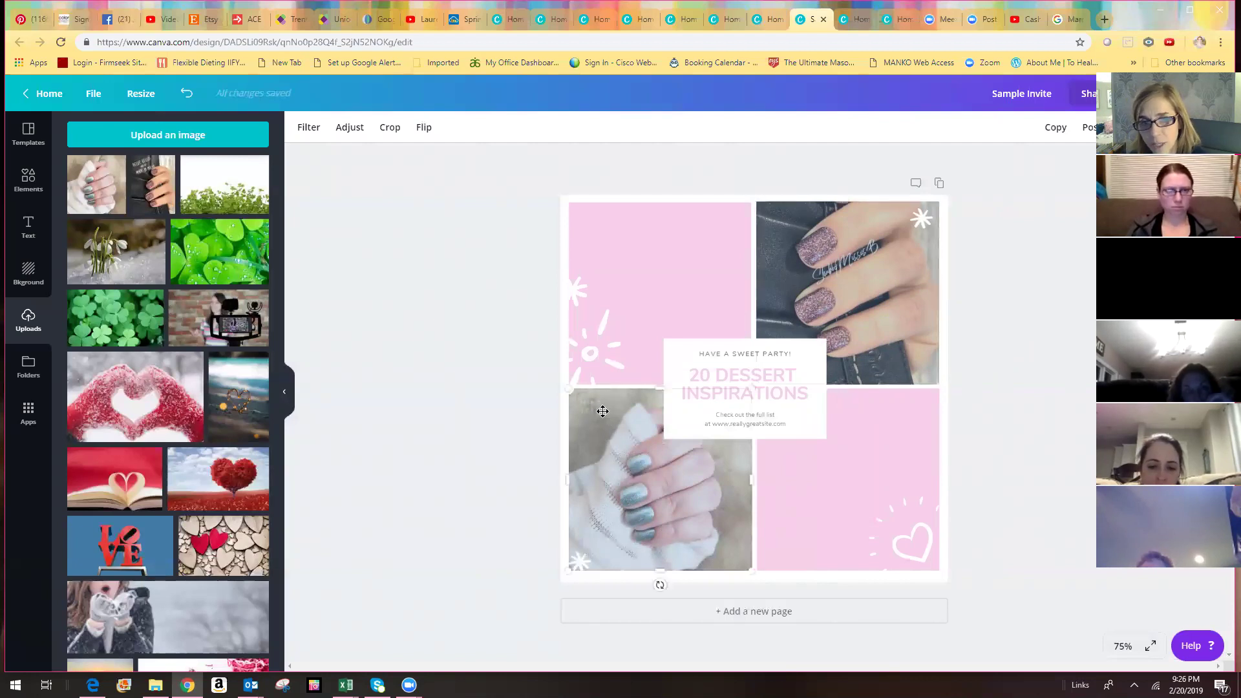
pyautogui.doubleClick(603, 411)
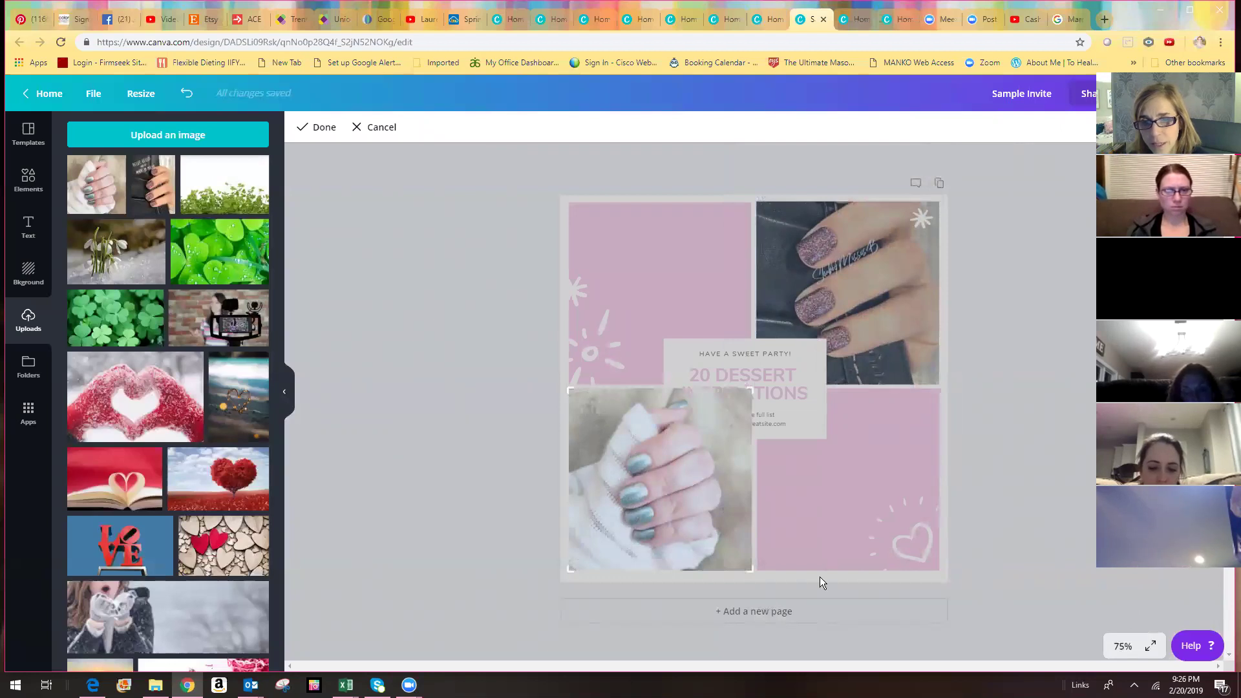
pyautogui.moveTo(751, 573); pyautogui.dragTo(789, 604)
pyautogui.moveTo(682, 524); pyautogui.dragTo(665, 514)
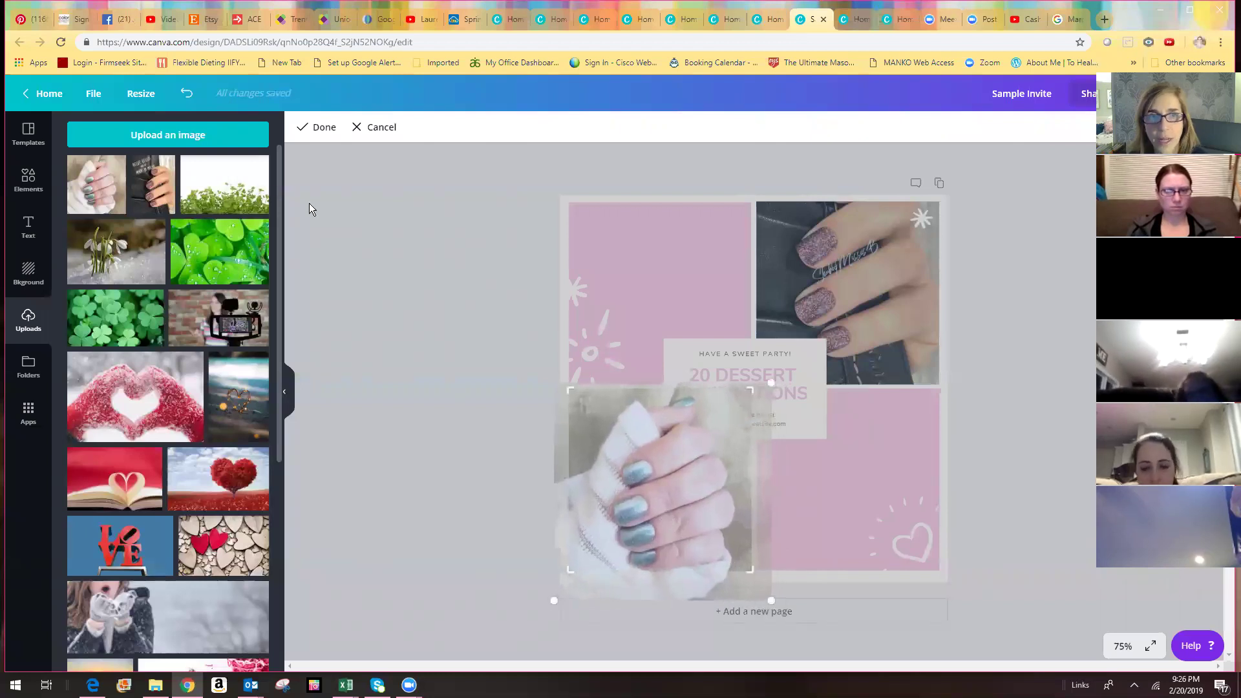
pyautogui.click(319, 127)
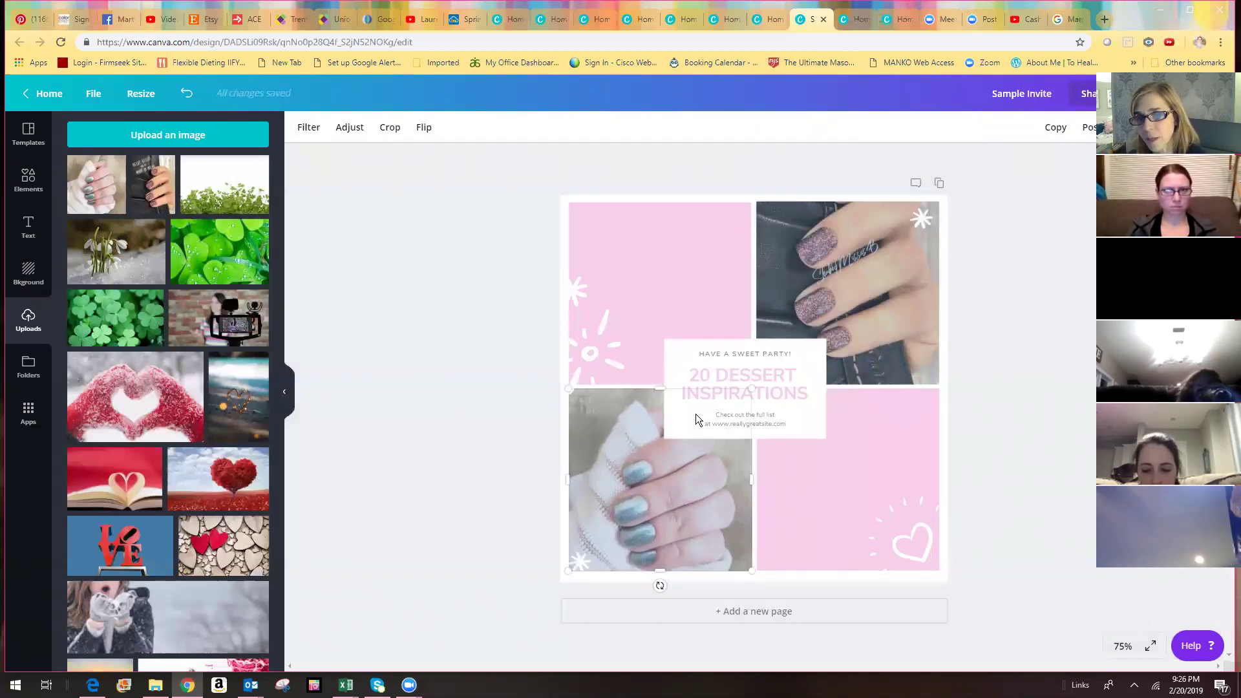
# - Resize the central text group proportionally to about 332 by 205
pyautogui.click(673, 352)
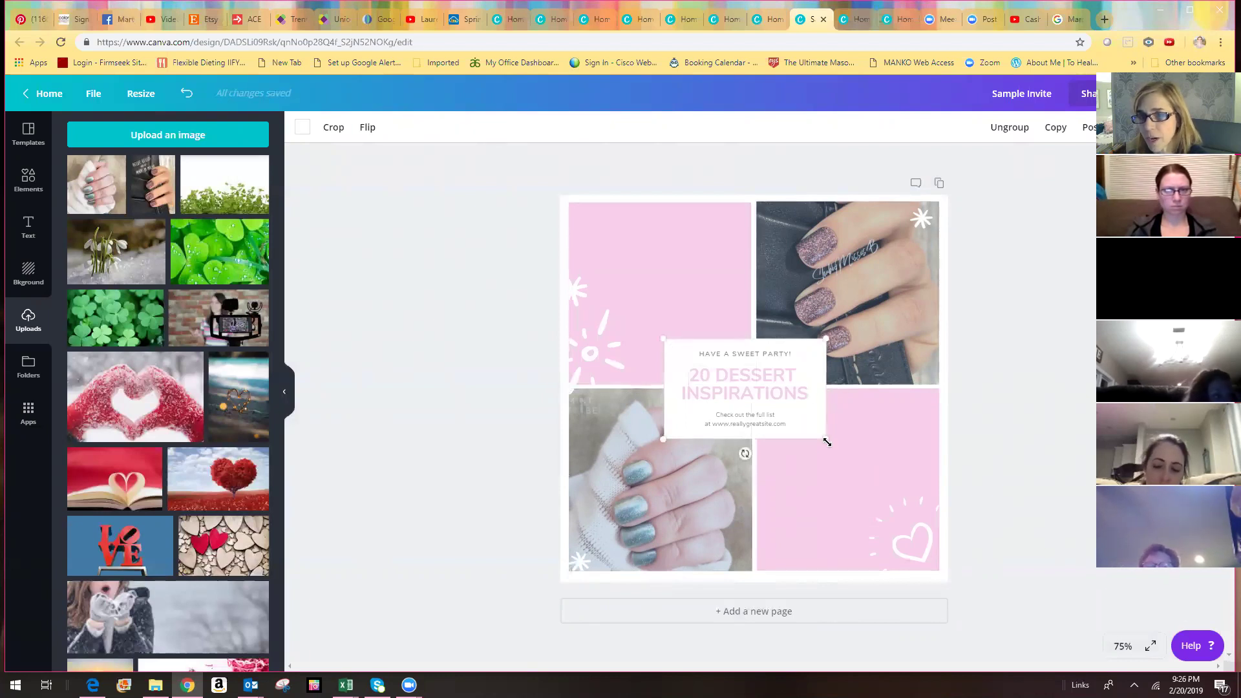
pyautogui.moveTo(829, 440)
pyautogui.mouseDown()
pyautogui.moveTo(854, 435)
pyautogui.moveTo(837, 436)
pyautogui.moveTo(862, 452)
pyautogui.moveTo(821, 435)
pyautogui.moveTo(890, 465)
pyautogui.moveTo(829, 441)
pyautogui.mouseUp()
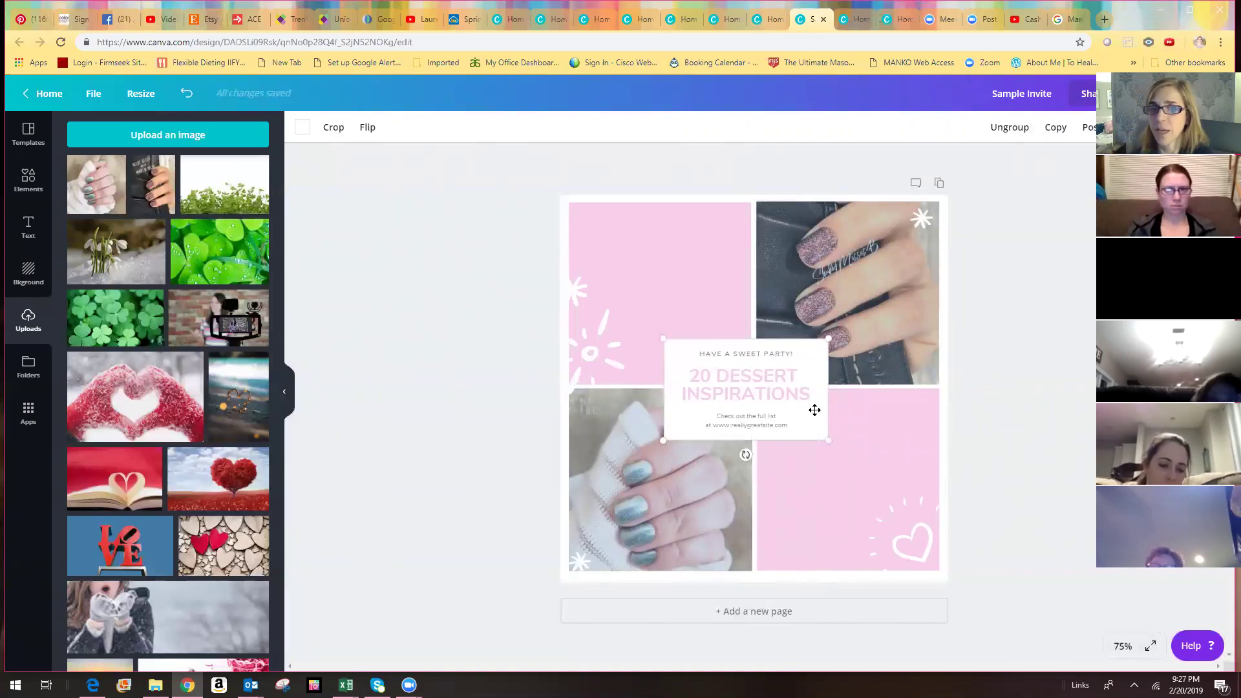
pyautogui.moveTo(828, 438)
pyautogui.mouseDown()
pyautogui.moveTo(876, 471)
pyautogui.moveTo(743, 384)
pyautogui.moveTo(880, 448)
pyautogui.moveTo(824, 438)
pyautogui.mouseUp()
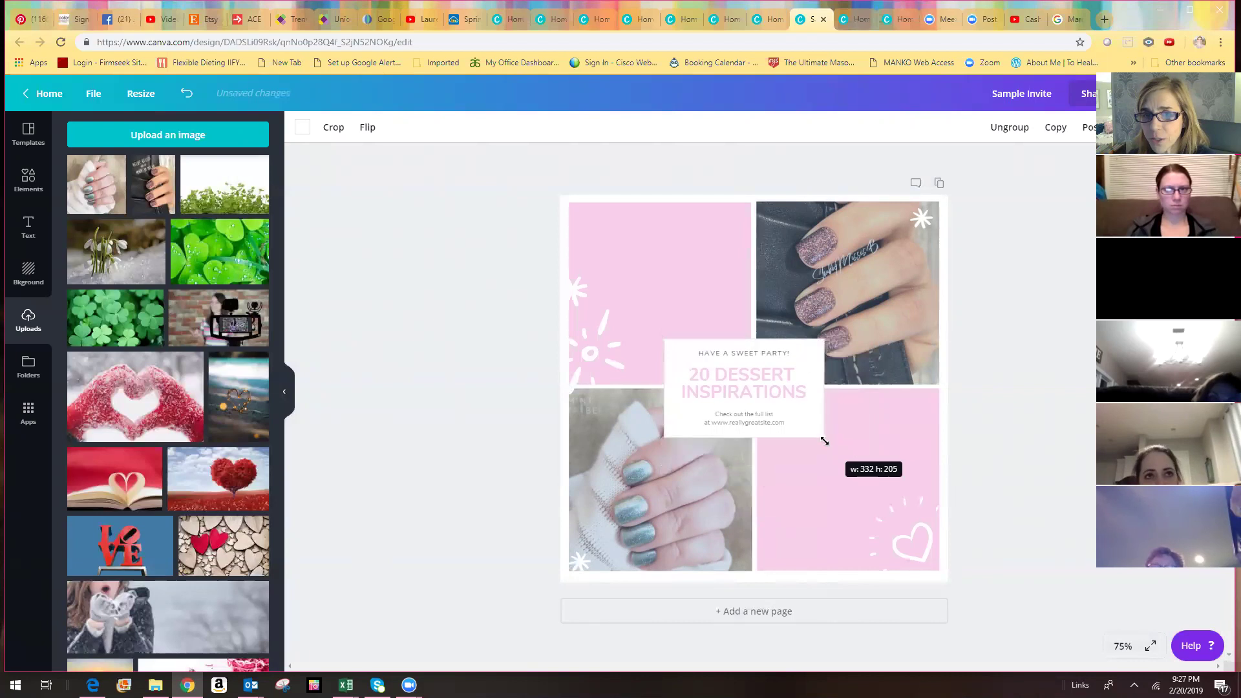
# - Ungroup the central text group and select its white background box on its own
pyautogui.click(1012, 128)
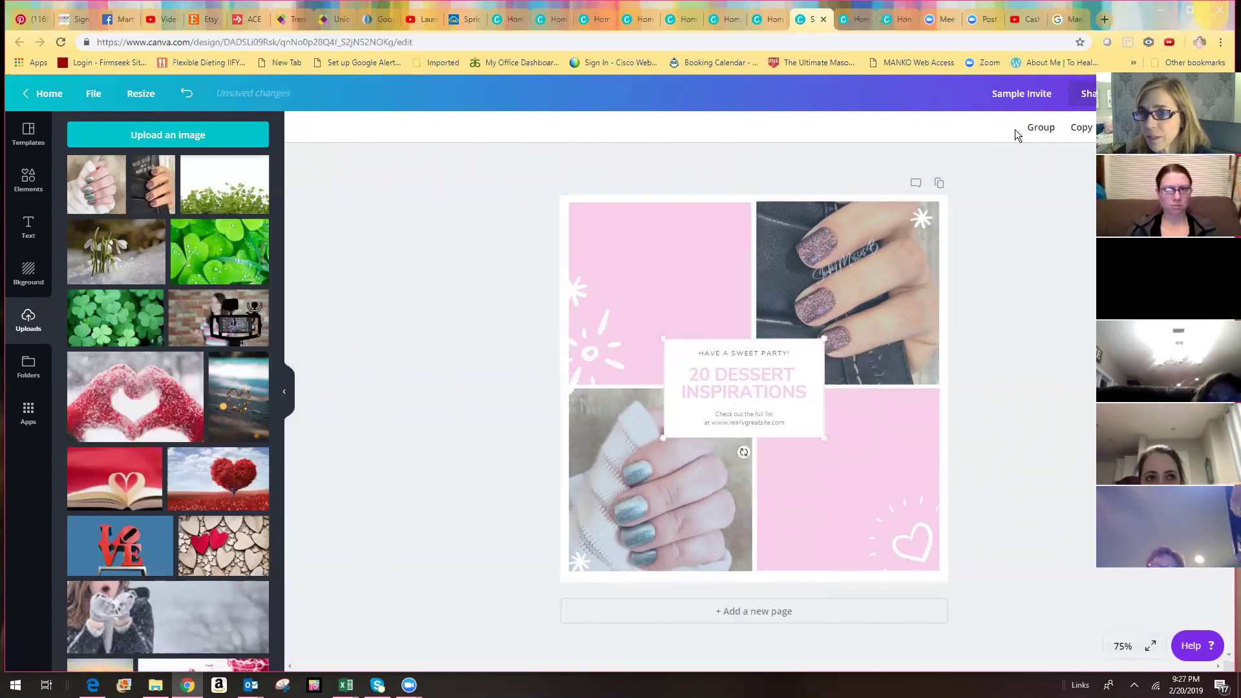
pyautogui.click(805, 391)
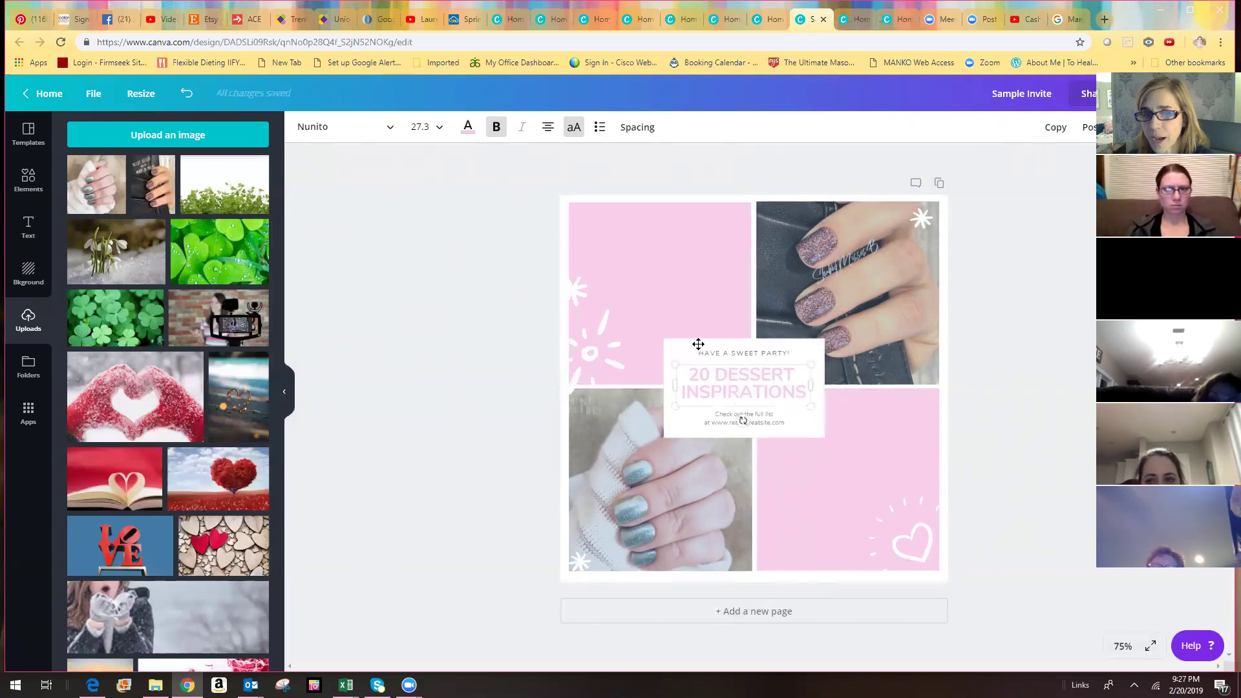
pyautogui.click(666, 427)
pyautogui.click(672, 345)
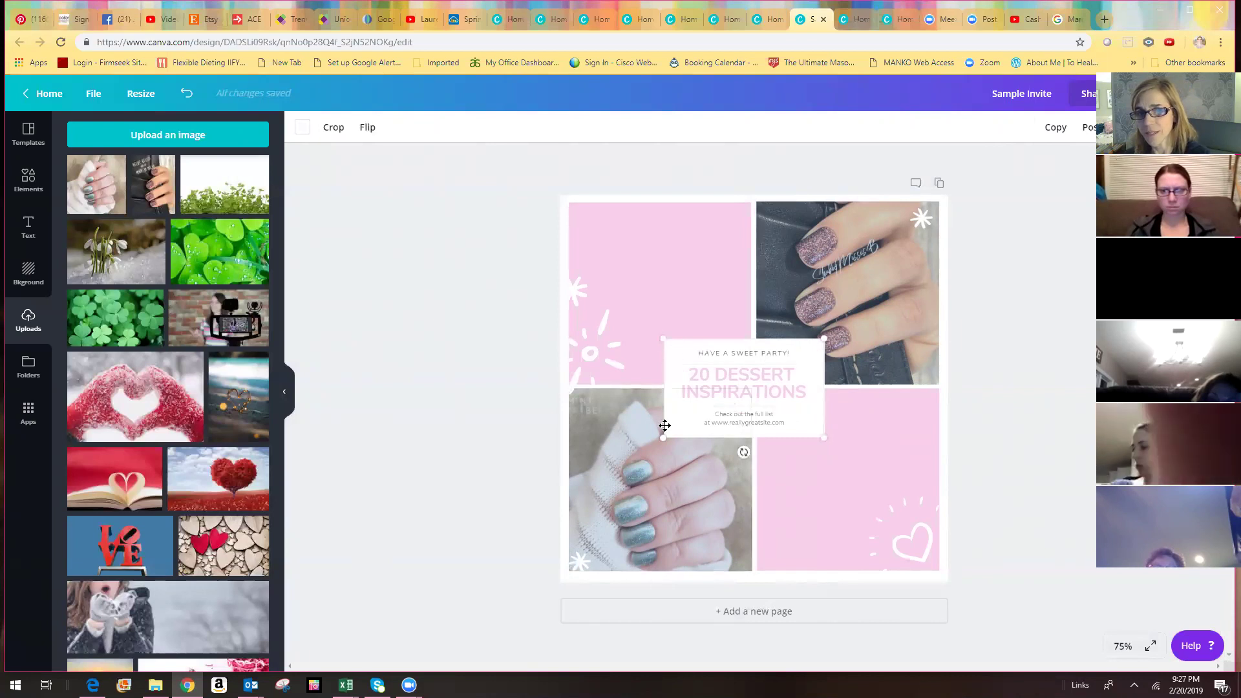
# - Enlarge the white background box and move it down and to the right, clear of the nails in the photos
pyautogui.moveTo(667, 338); pyautogui.dragTo(617, 338)
pyautogui.moveTo(838, 436)
pyautogui.mouseDown()
pyautogui.moveTo(851, 437)
pyautogui.moveTo(828, 424)
pyautogui.mouseUp()
pyautogui.moveTo(683, 326); pyautogui.dragTo(766, 369)
# - Move the website text, the "20 DESSERT INSPIRATIONS" heading and the "HAVE A SWEET PARTY!" line onto the relocated white box
pyautogui.moveTo(697, 353); pyautogui.dragTo(734, 353)
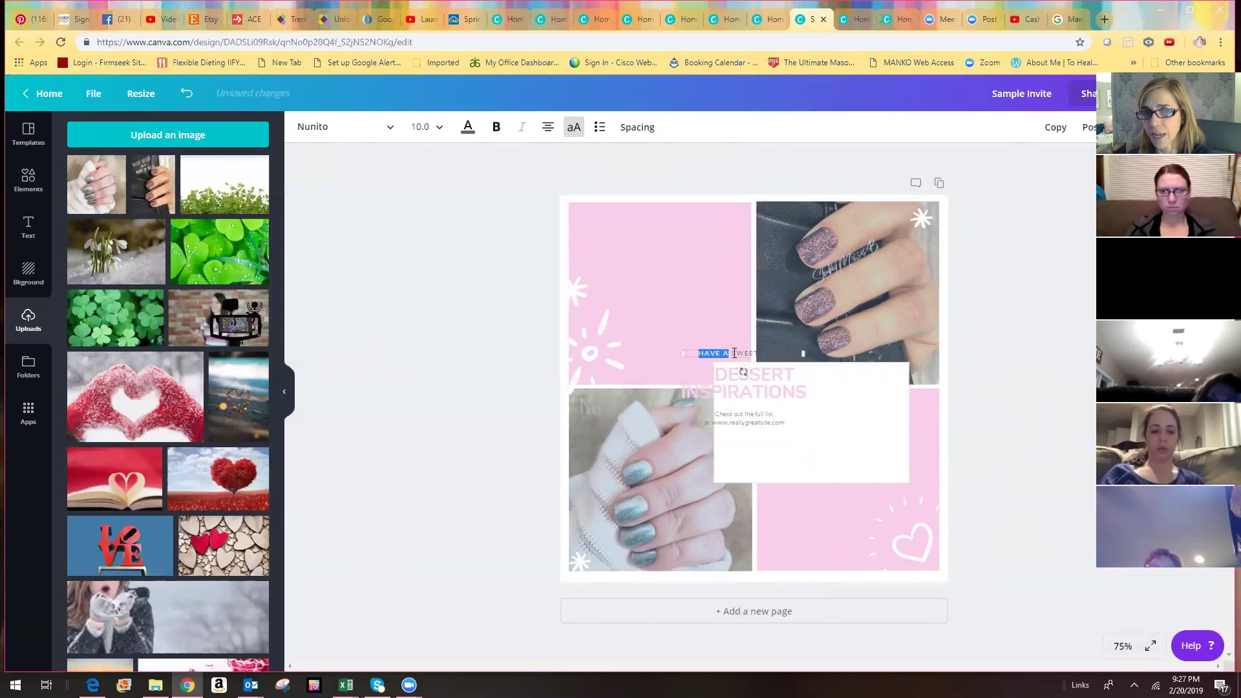
pyautogui.click(748, 382)
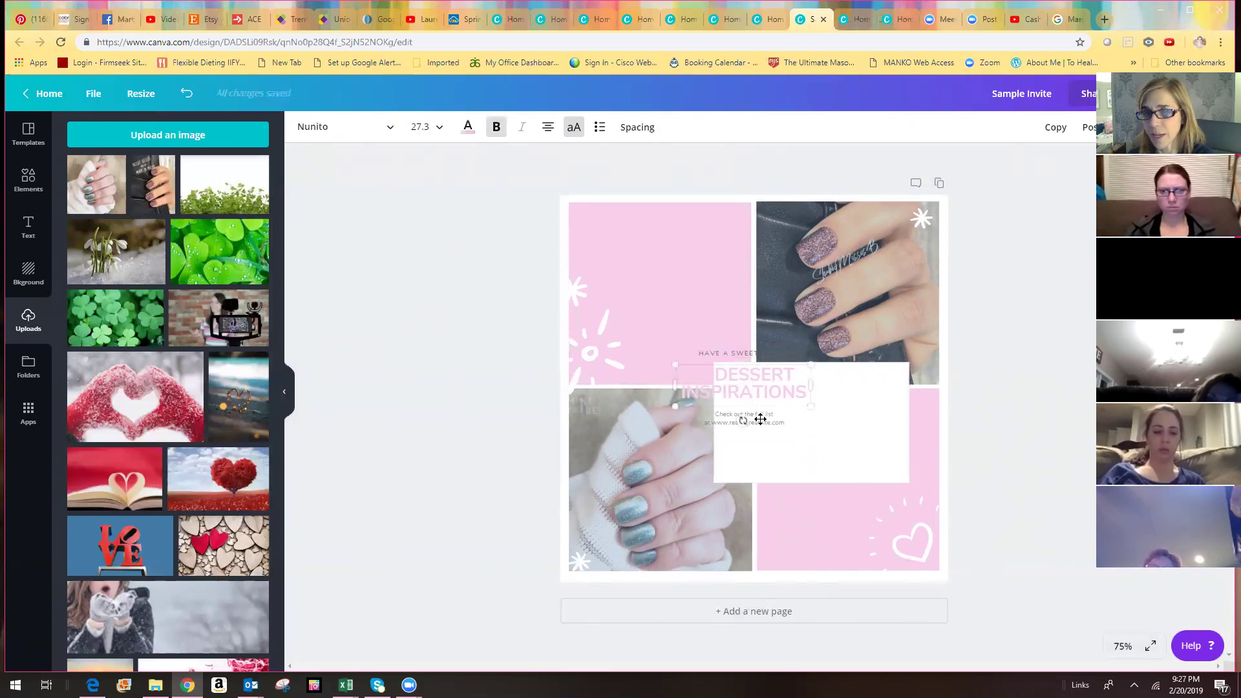
pyautogui.click(773, 432)
pyautogui.click(763, 419)
pyautogui.moveTo(774, 410); pyautogui.dragTo(843, 455)
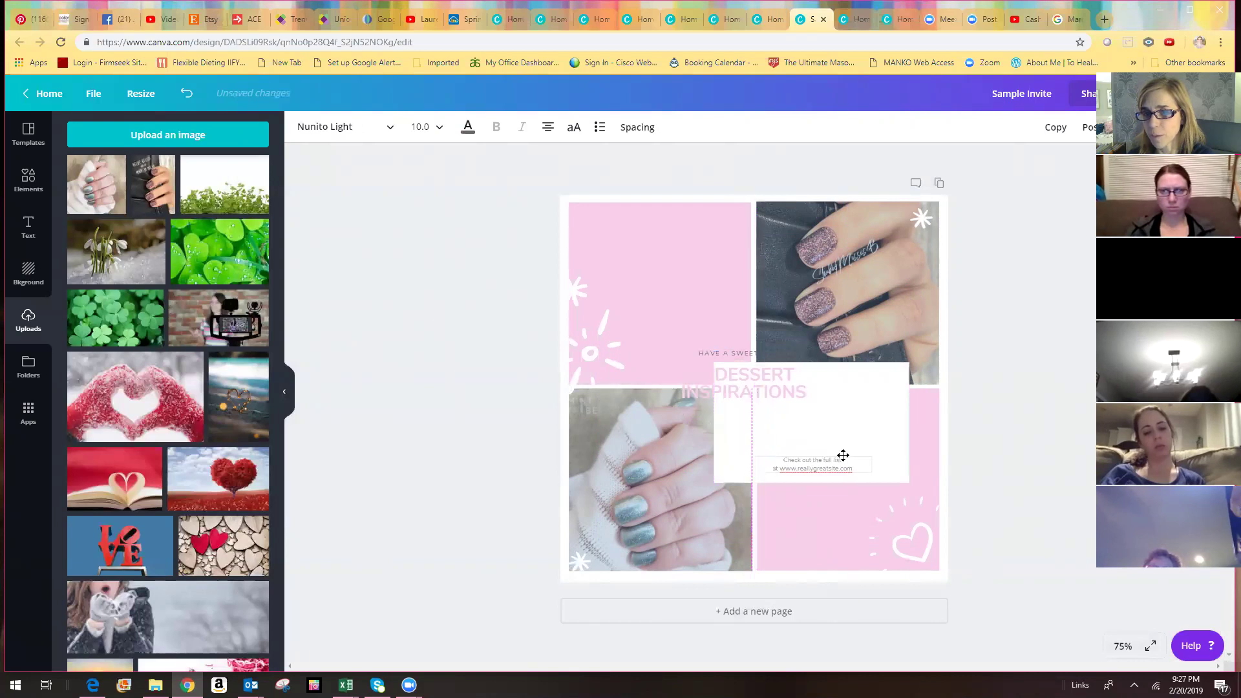
pyautogui.click(721, 363)
pyautogui.moveTo(713, 367); pyautogui.dragTo(772, 397)
pyautogui.click(728, 350)
pyautogui.moveTo(728, 351); pyautogui.dragTo(791, 371)
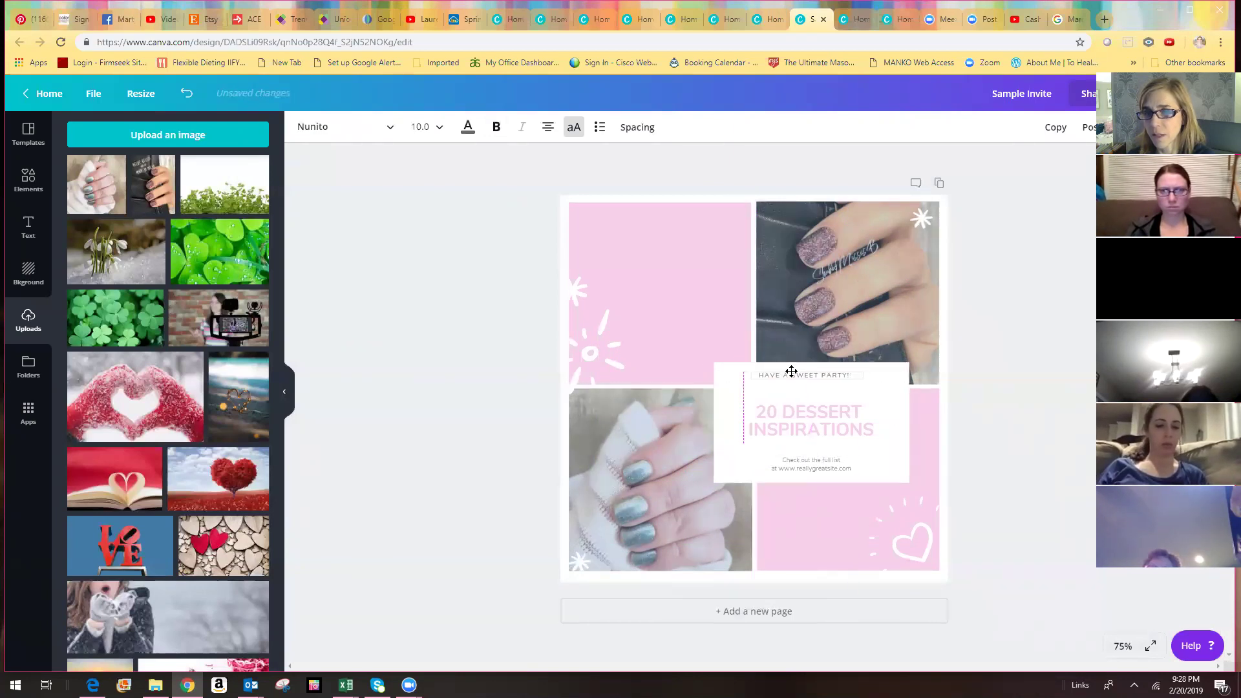
# - Replace the pink heading with "COME FOR CUPCAKES & COLORSTREET" and shift it up slightly within the white box
pyautogui.click(808, 410)
pyautogui.moveTo(754, 412); pyautogui.dragTo(907, 431)
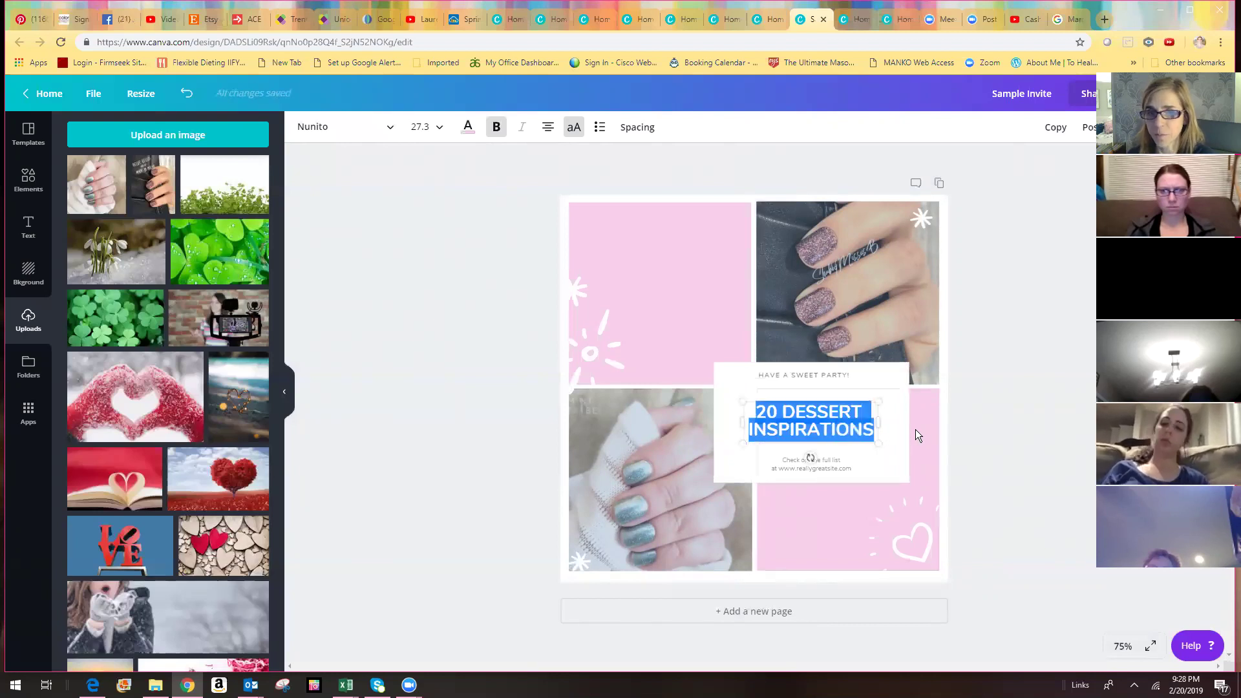
pyautogui.write('COME')
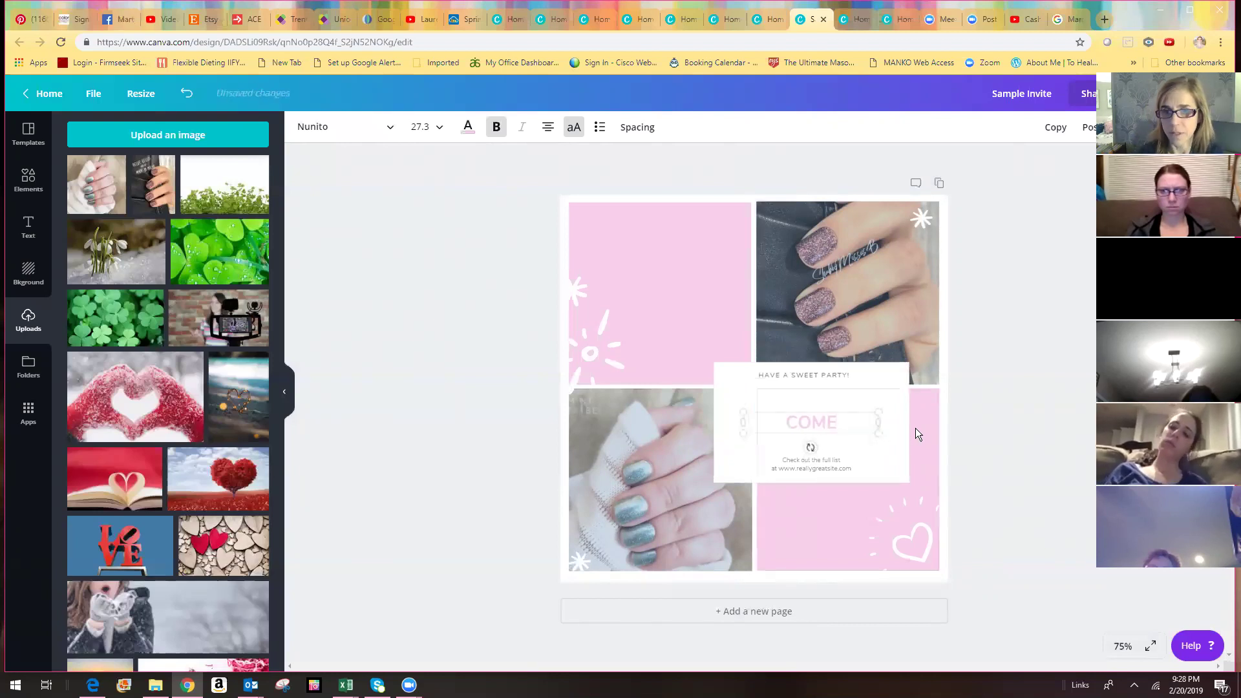
pyautogui.write(' FOR CUPCAK')
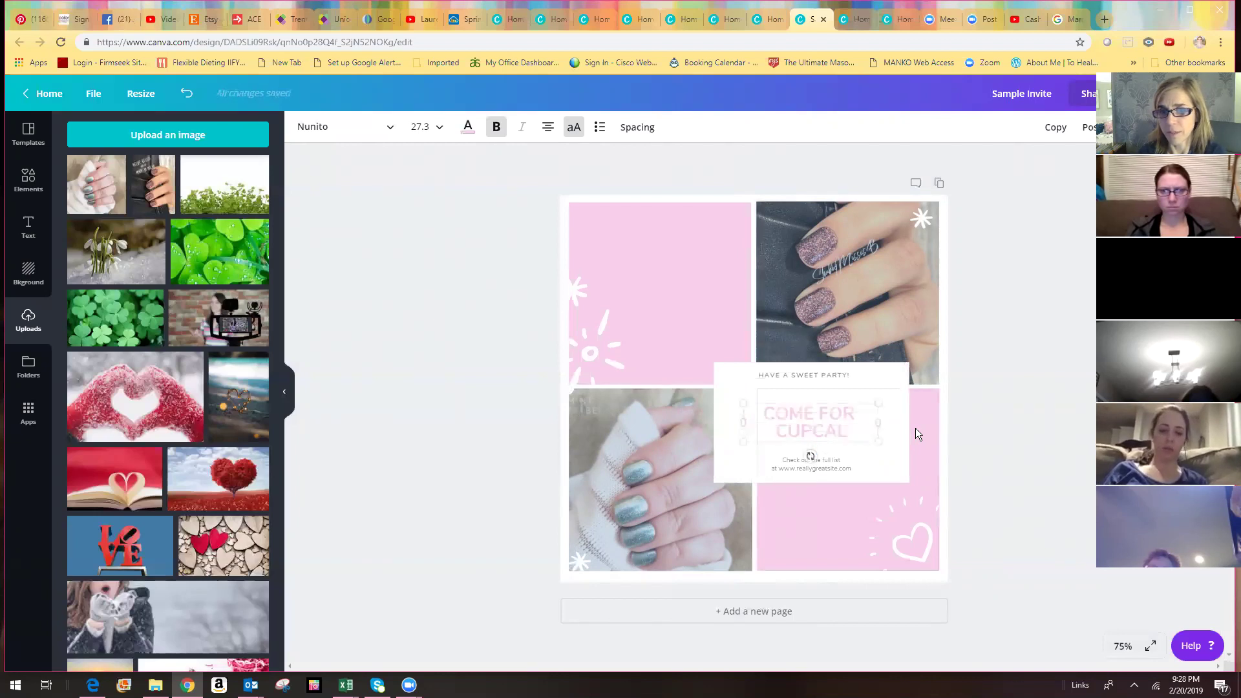
pyautogui.write('ES &')
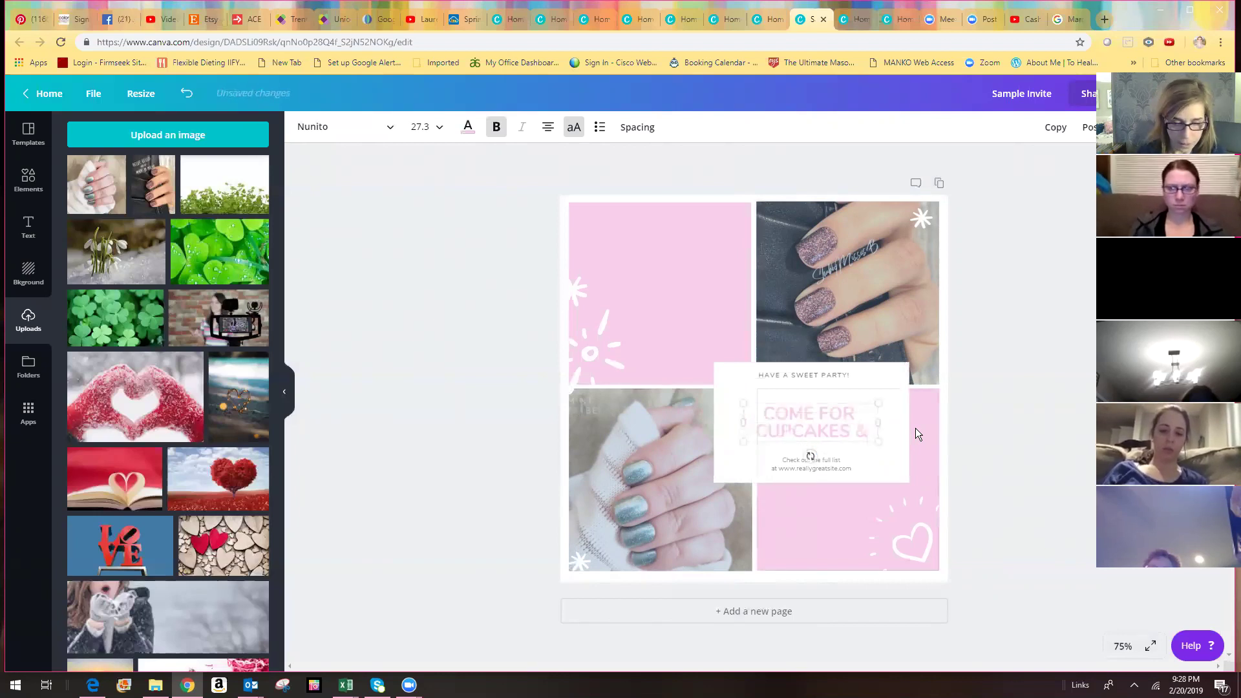
pyautogui.write(' COLDRSTREET')
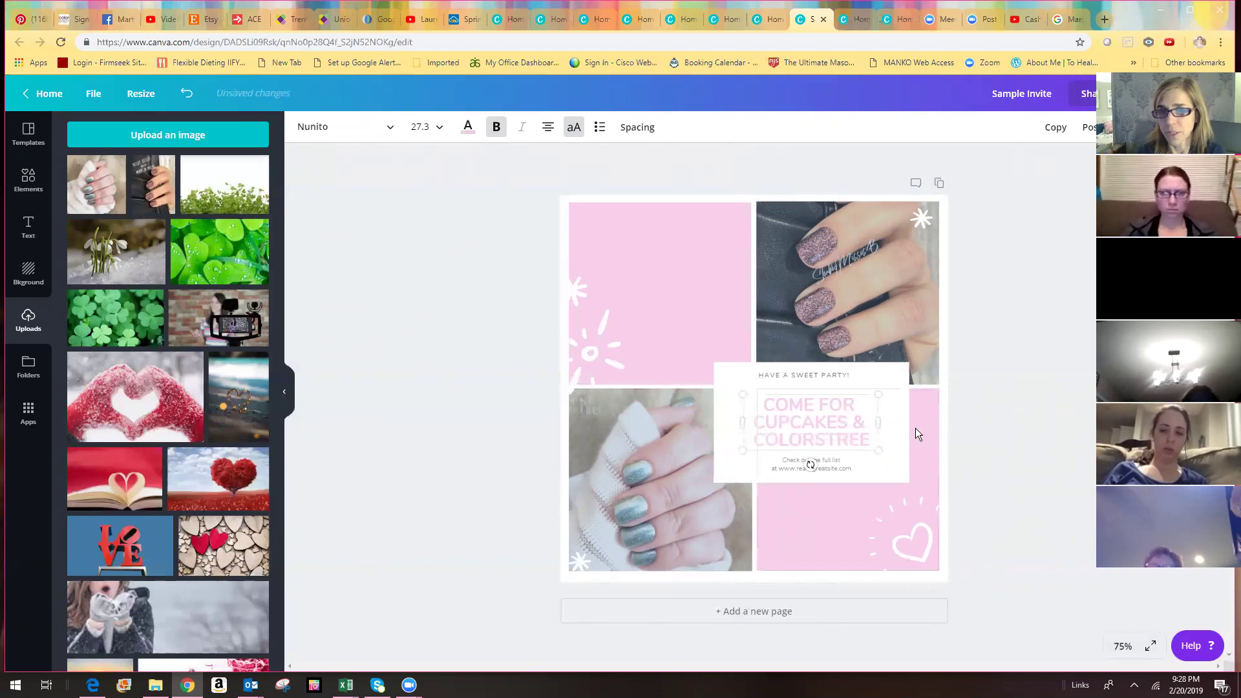
pyautogui.click(1027, 470)
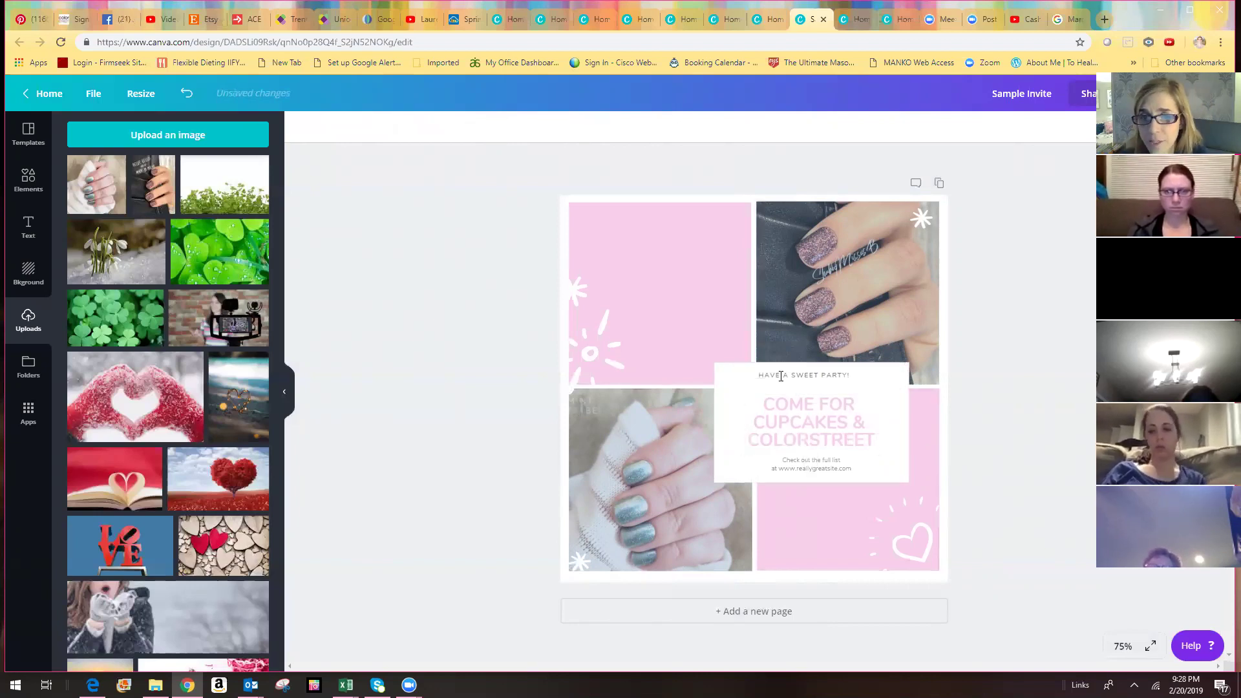
pyautogui.moveTo(795, 394); pyautogui.dragTo(791, 388)
# - Replace the small text below the heading with "Please RSVP by Feb. 28" and a contact phone number on a second line
pyautogui.click(790, 461)
pyautogui.moveTo(776, 460); pyautogui.dragTo(902, 481)
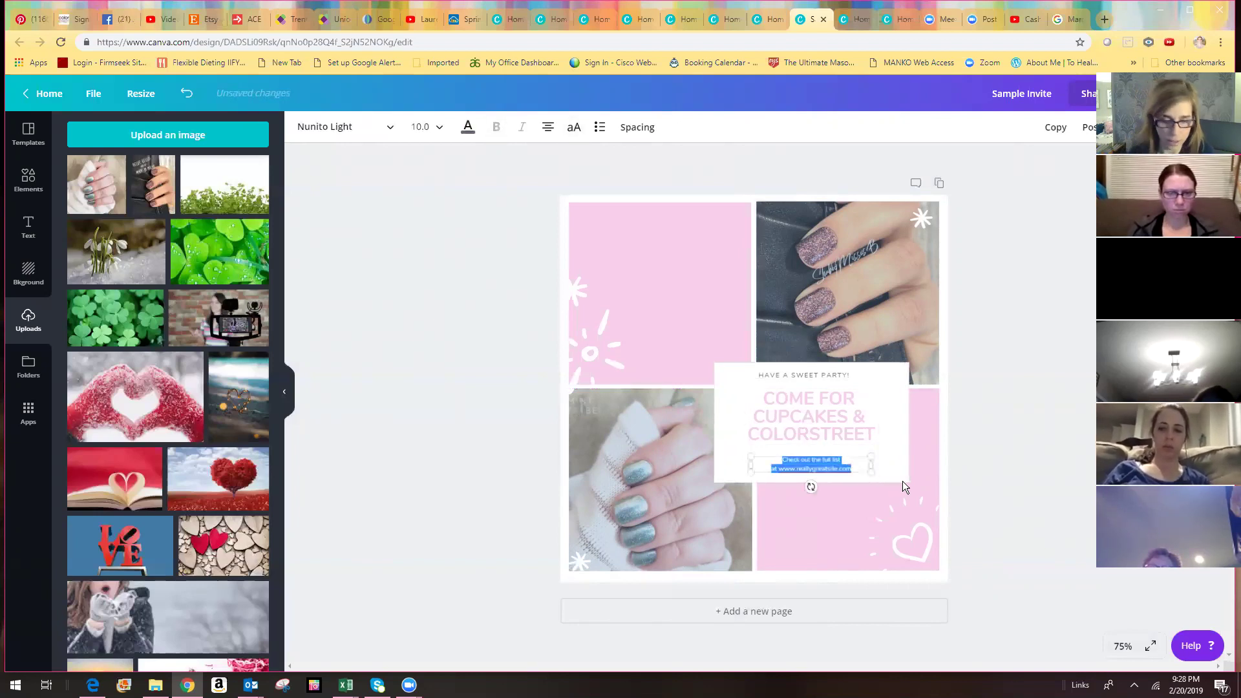
pyautogui.write('PL')
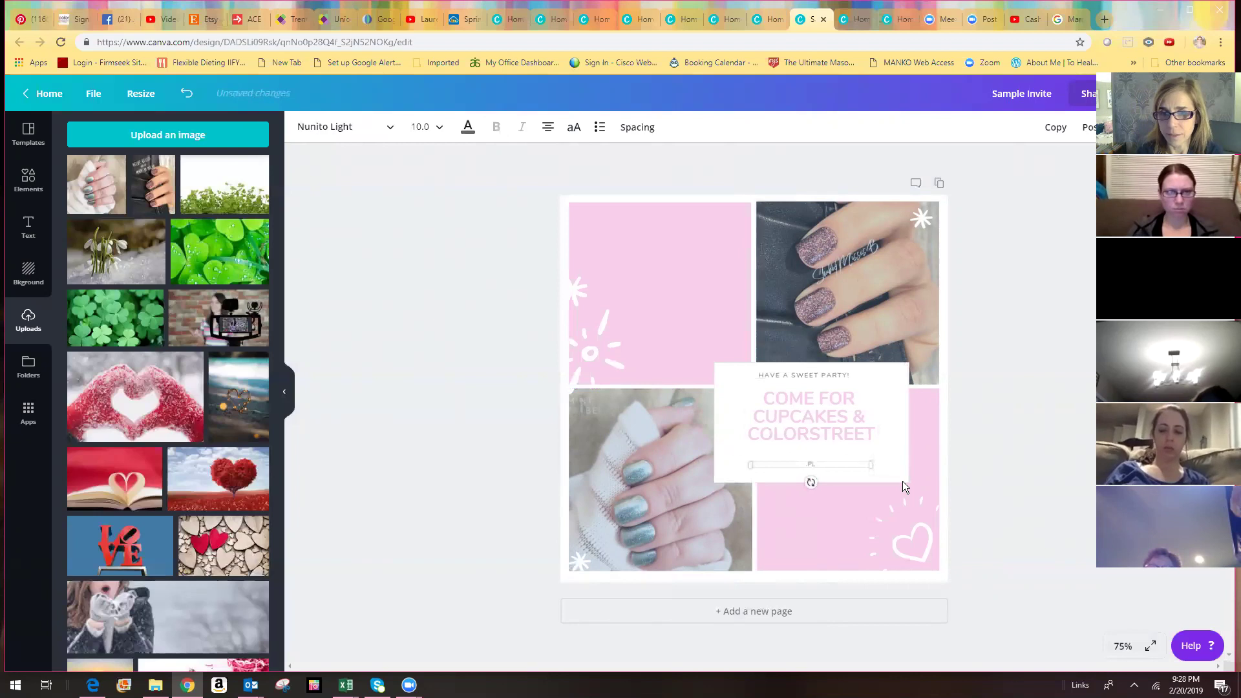
pyautogui.write('ease RSVP')
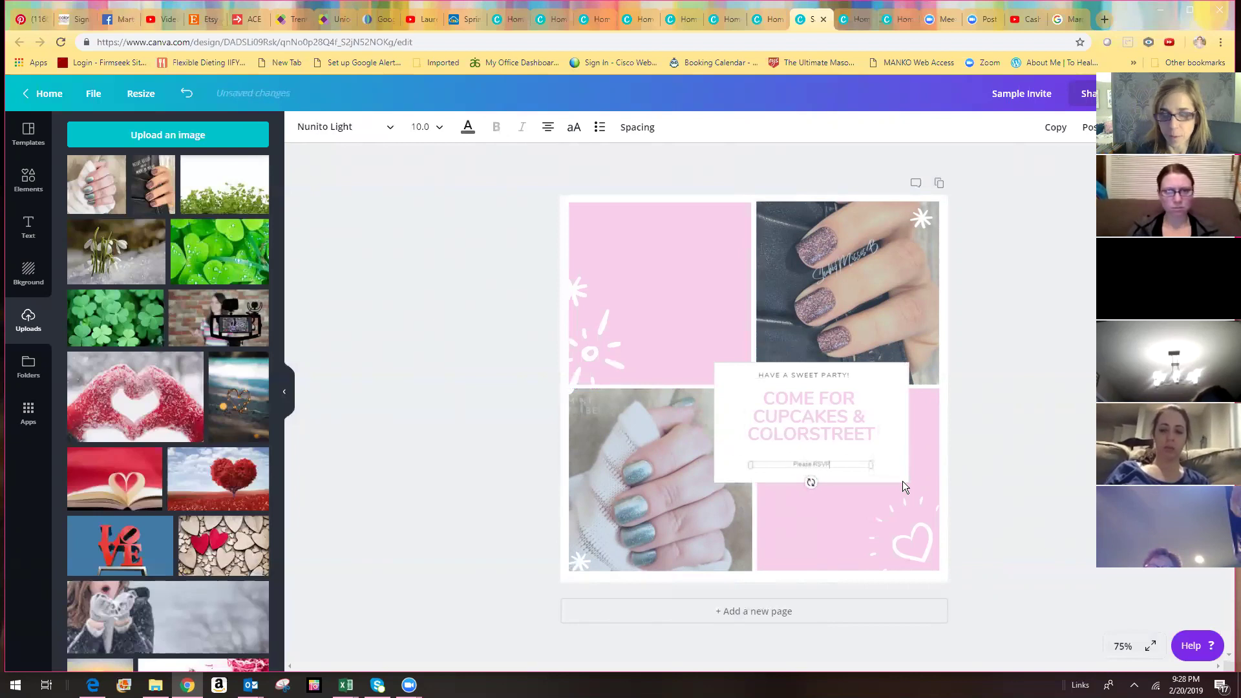
pyautogui.write(' by')
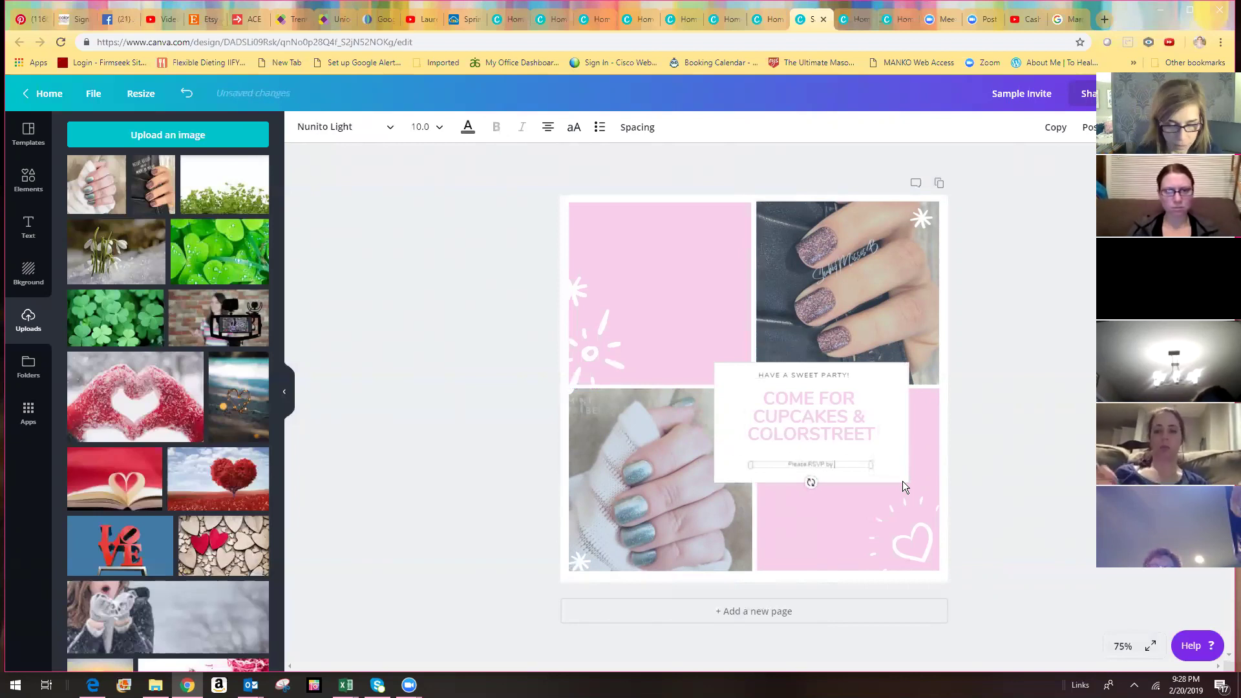
pyautogui.write(' Feb. ')
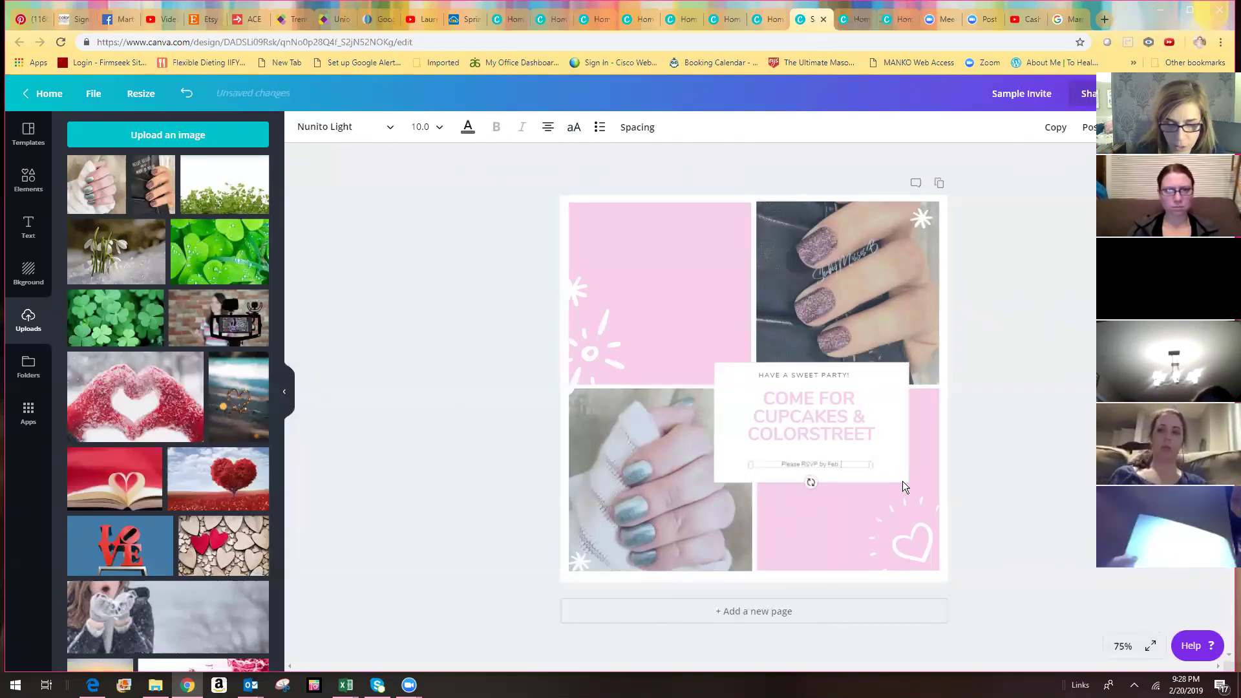
pyautogui.write('28')
pyautogui.press('Return')
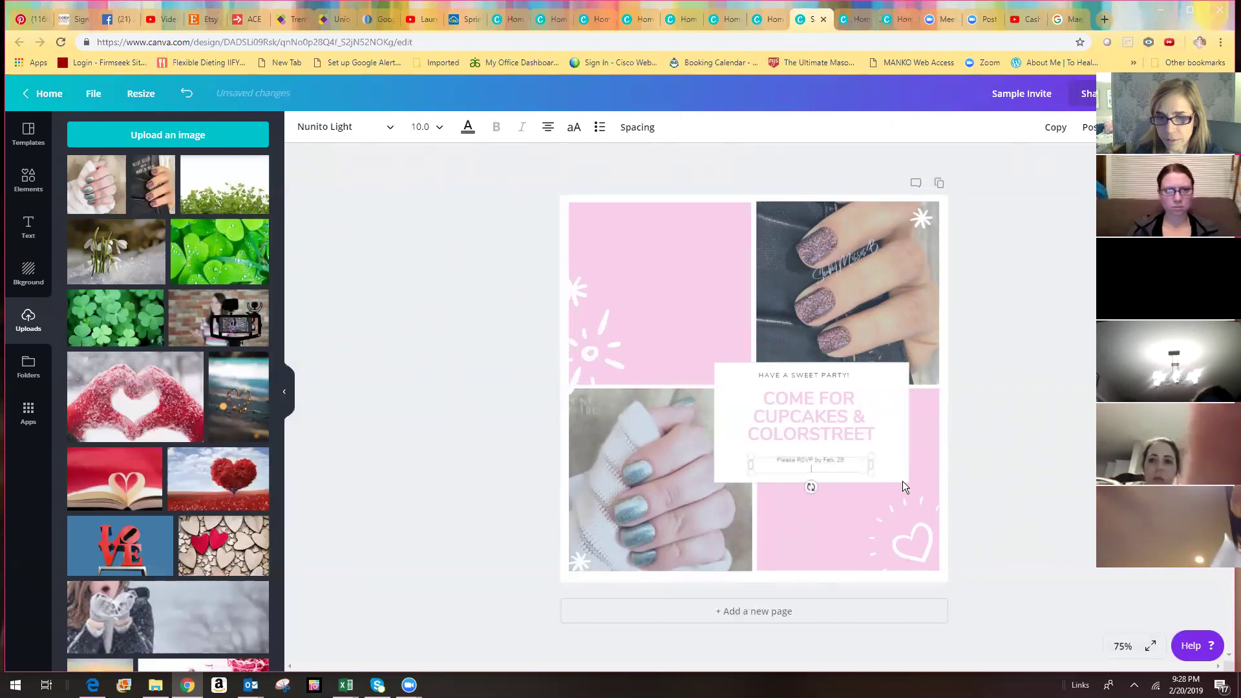
pyautogui.write('610-555-1212')
pyautogui.click(1004, 484)
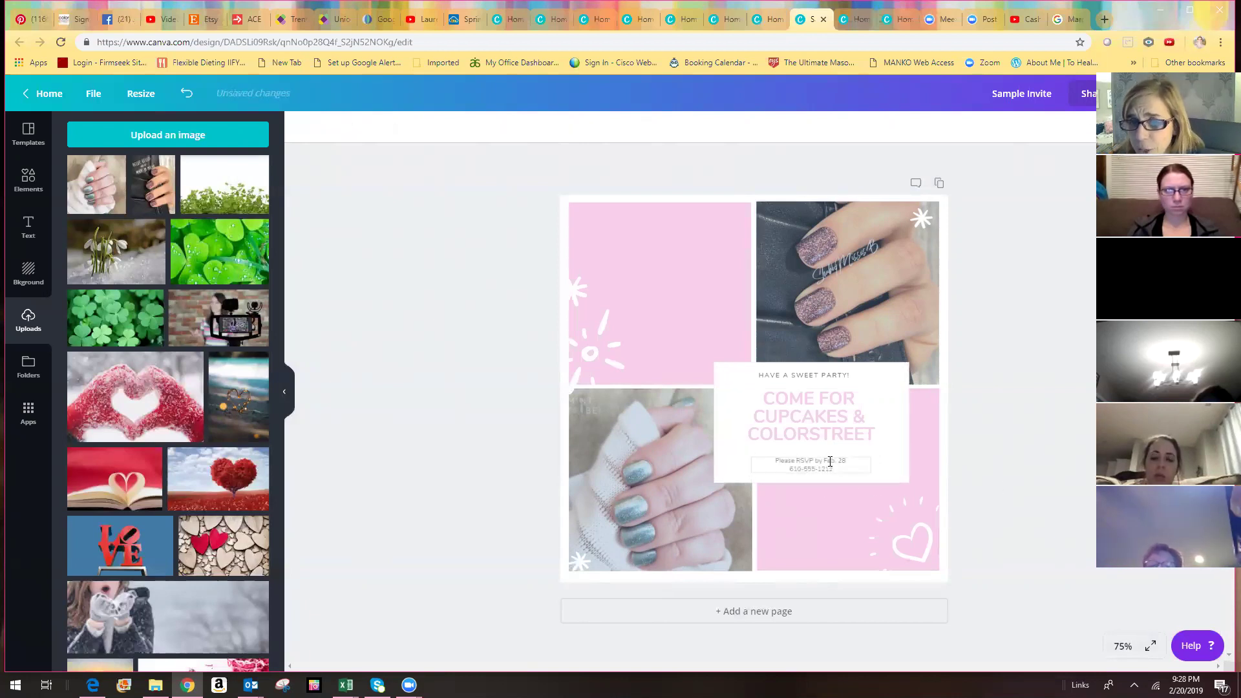
# - Enlarge the "HAVE A SWEET PARTY!" text to font size 11.9
pyautogui.click(783, 375)
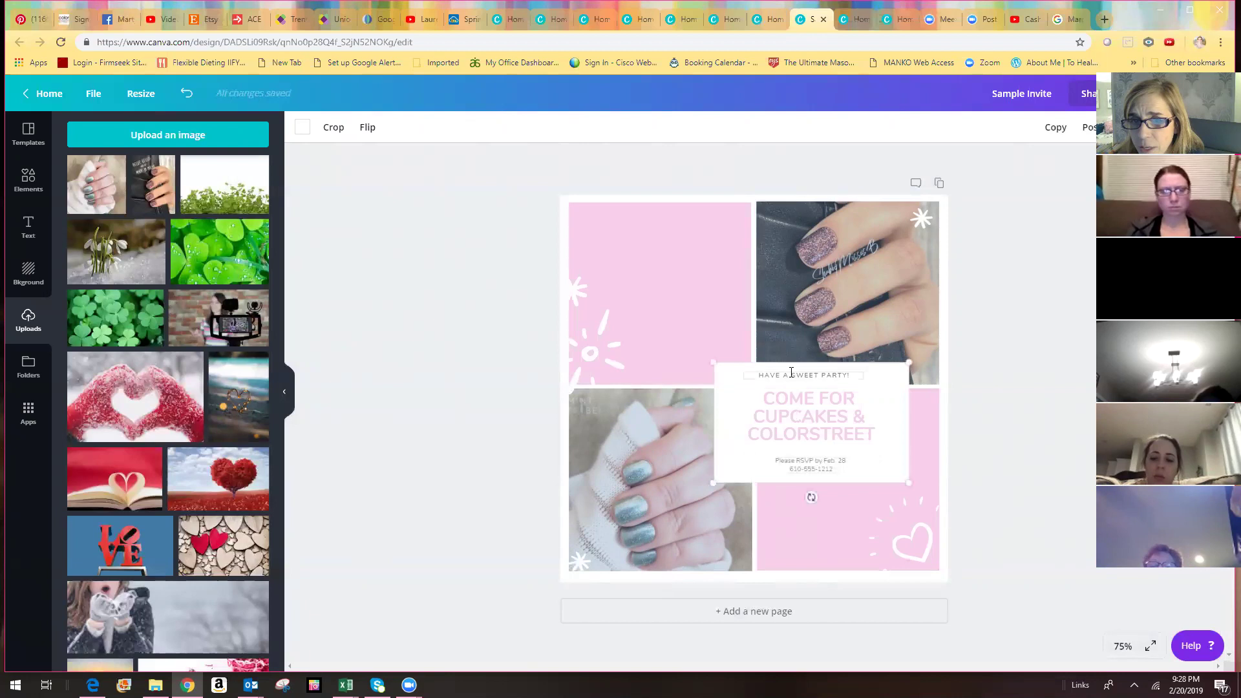
pyautogui.click(790, 371)
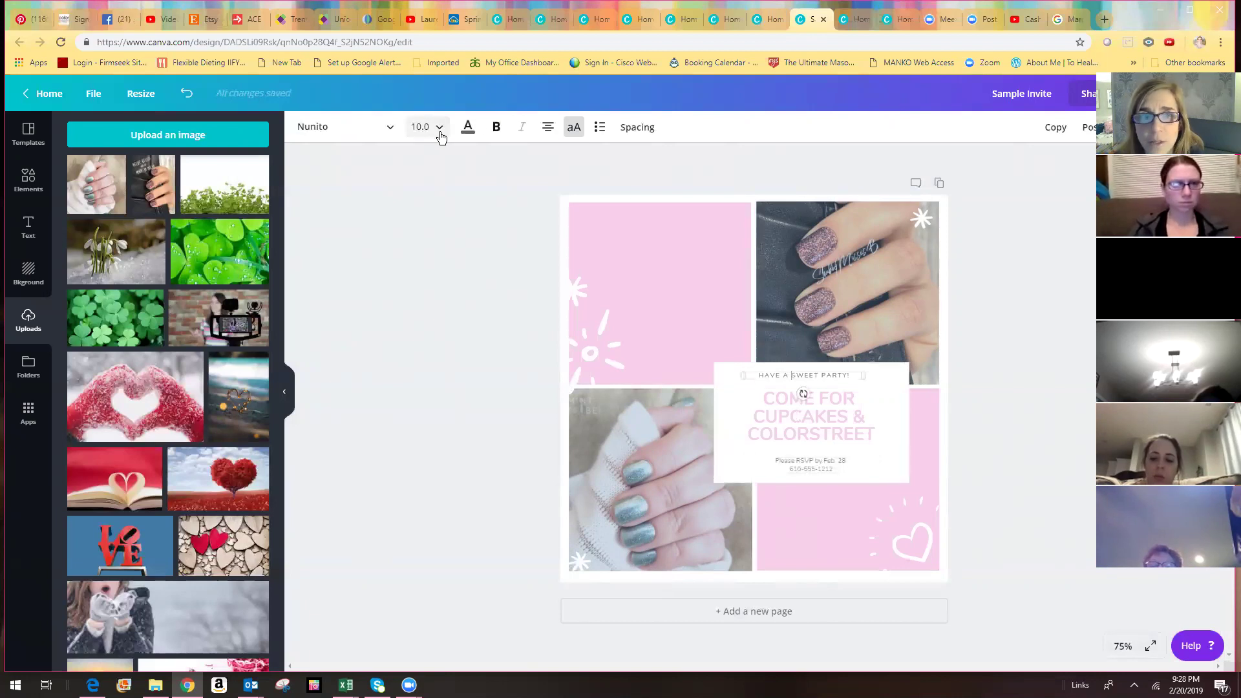
pyautogui.click(437, 128)
pyautogui.click(426, 244)
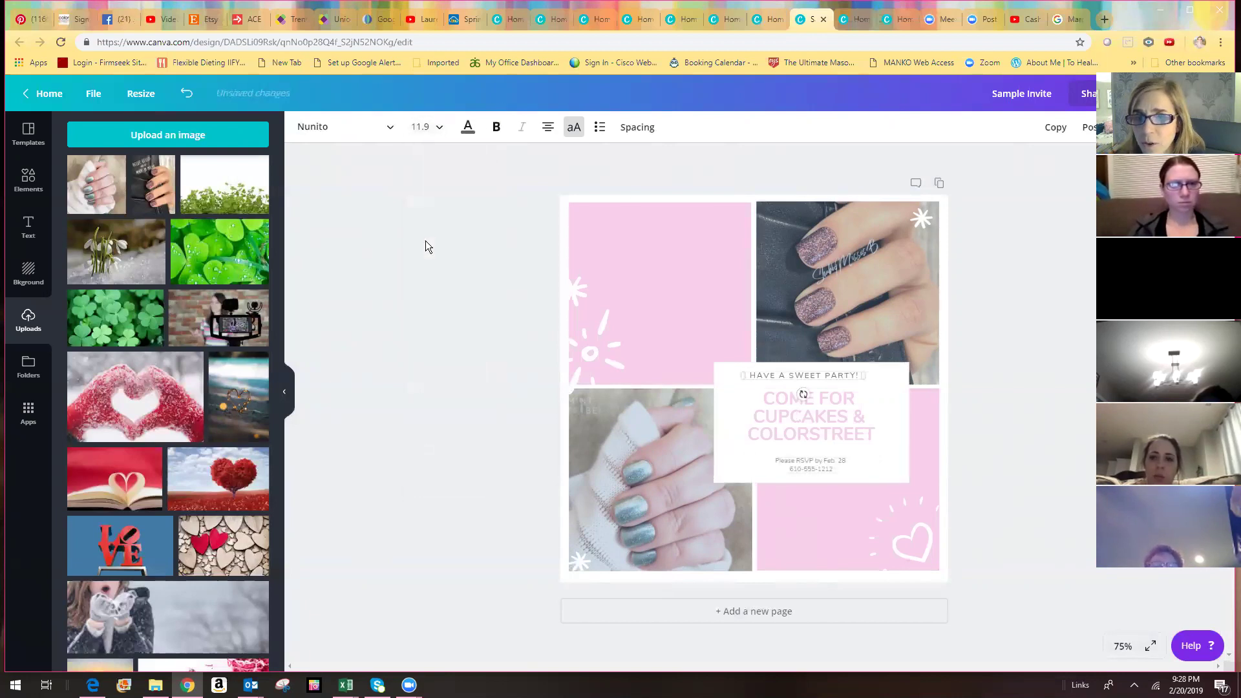
pyautogui.click(774, 409)
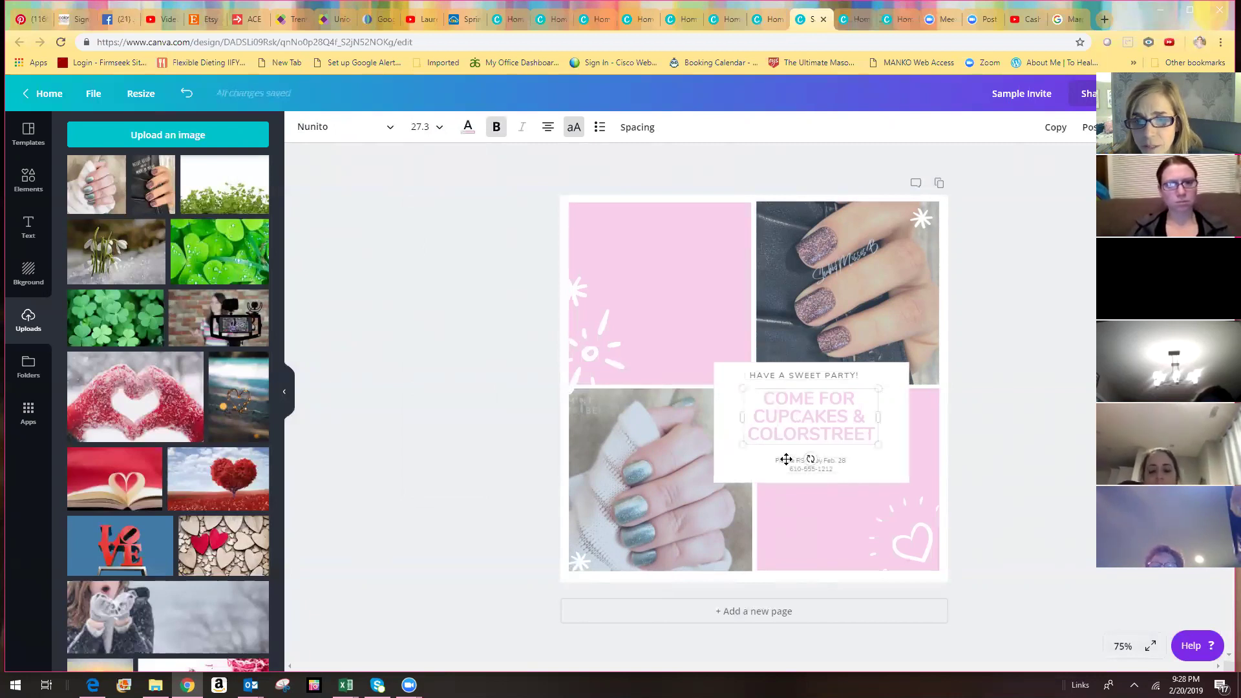
# - Try the turquoise, purple and magenta Color Street colors on the upper-left square, and return it to light pink
pyautogui.click(651, 245)
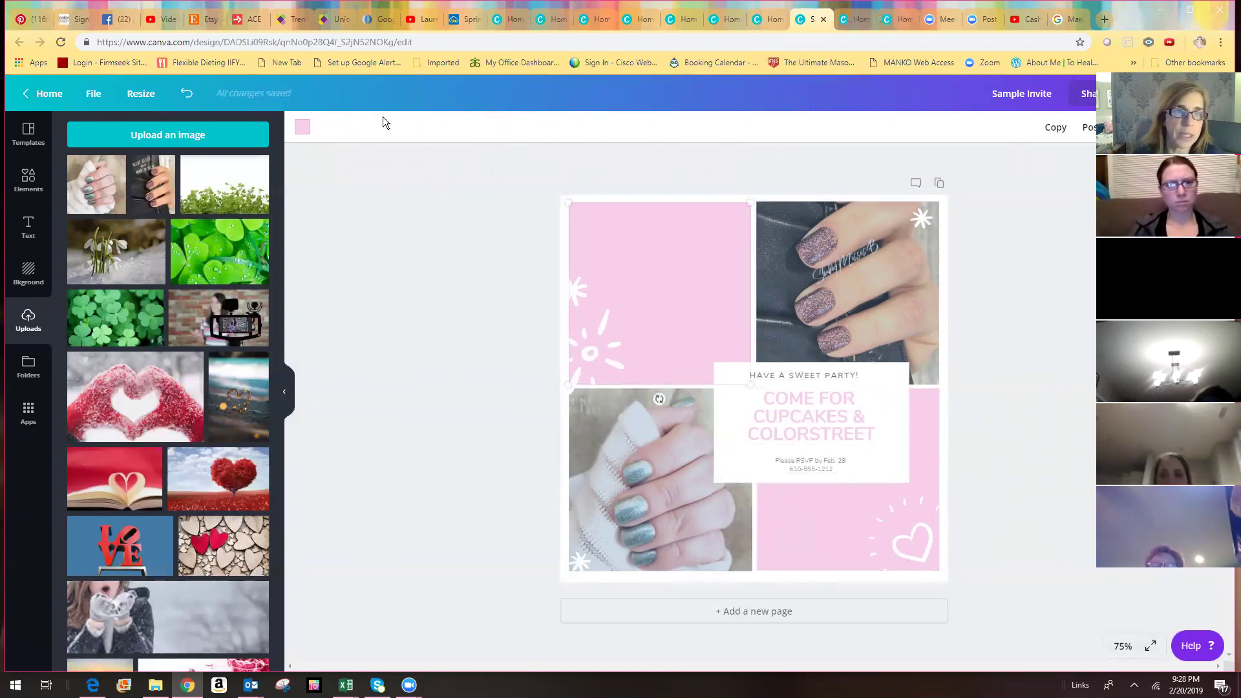
pyautogui.click(302, 128)
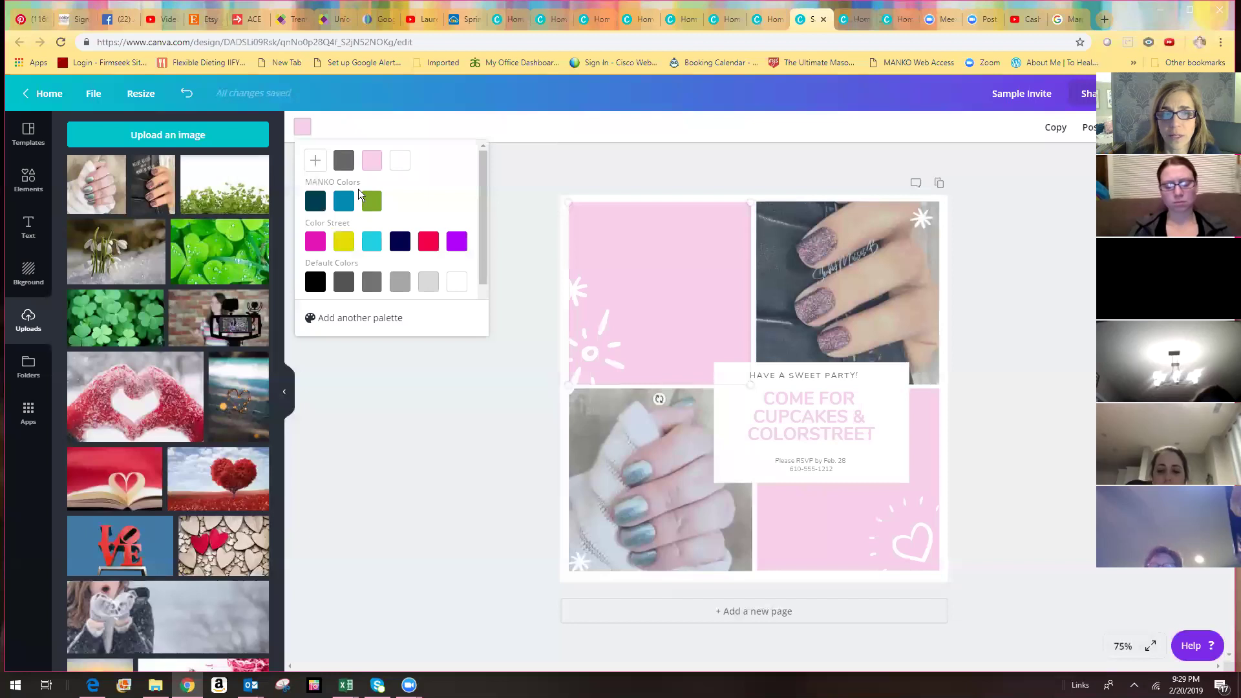
pyautogui.click(375, 247)
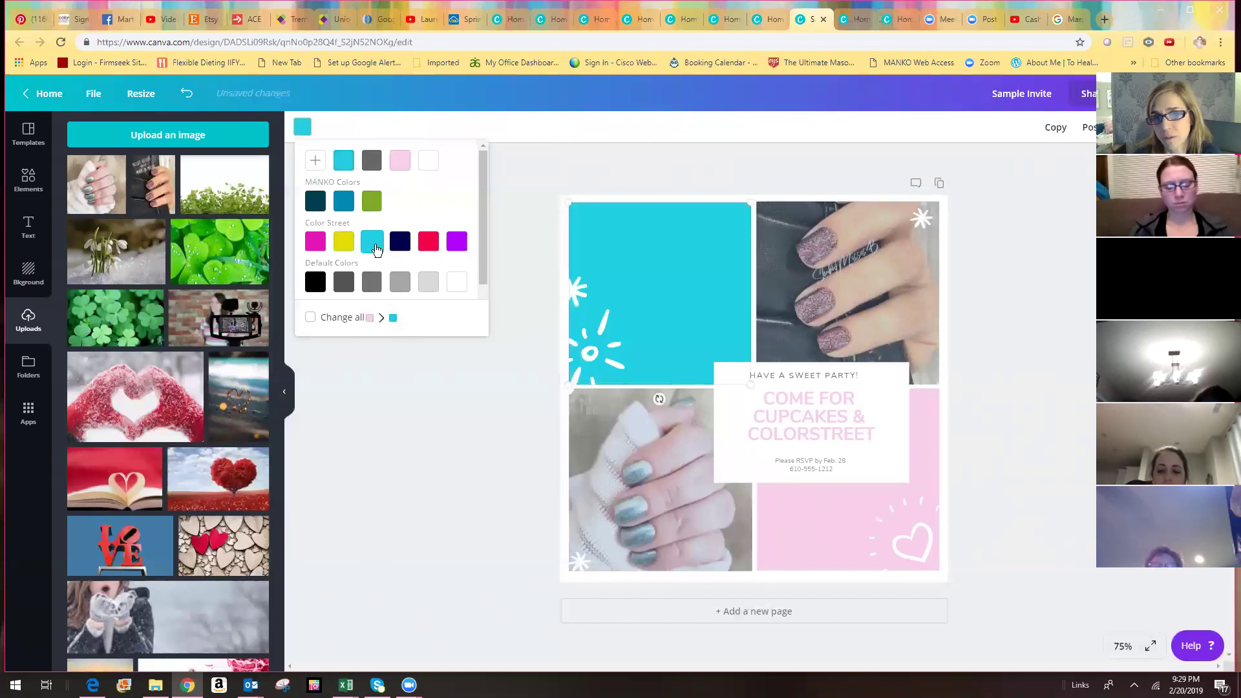
pyautogui.click(457, 245)
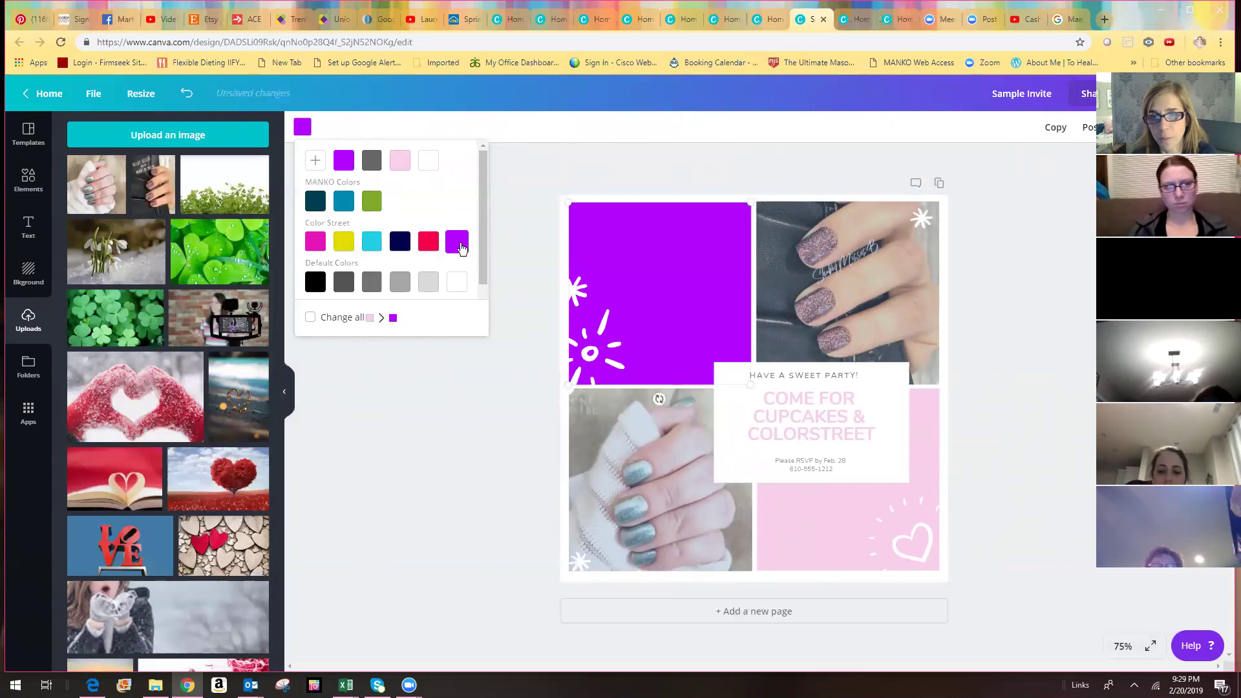
pyautogui.click(317, 246)
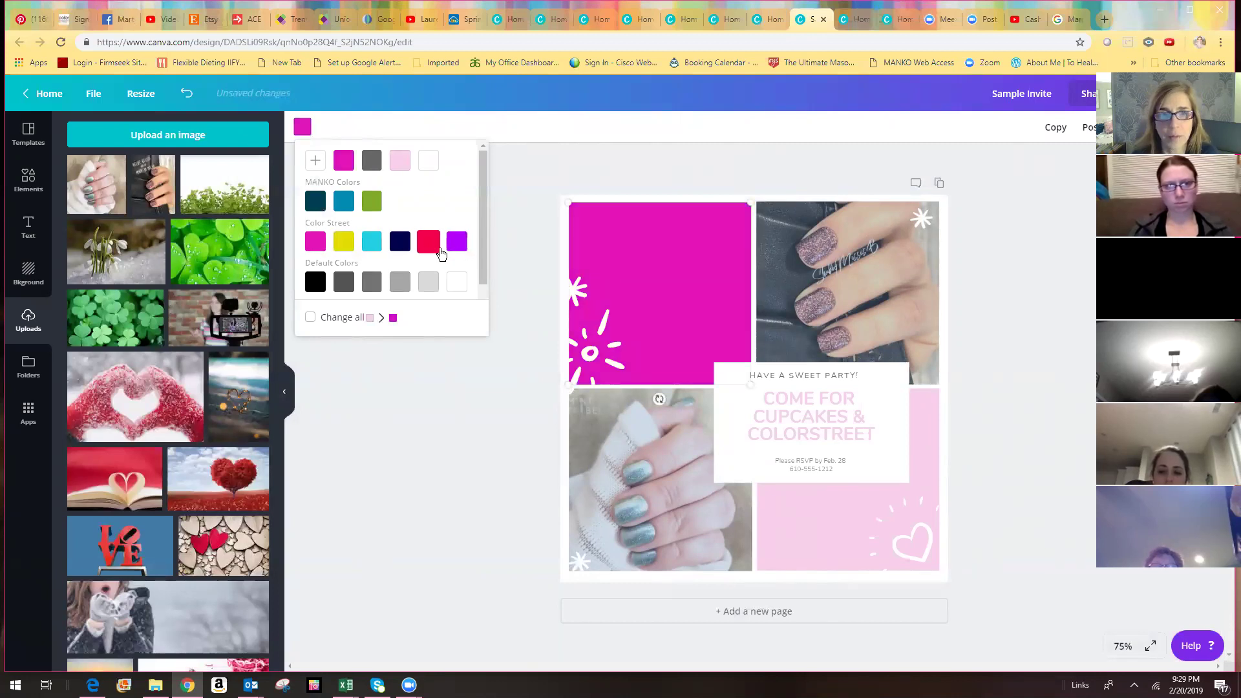
pyautogui.click(373, 245)
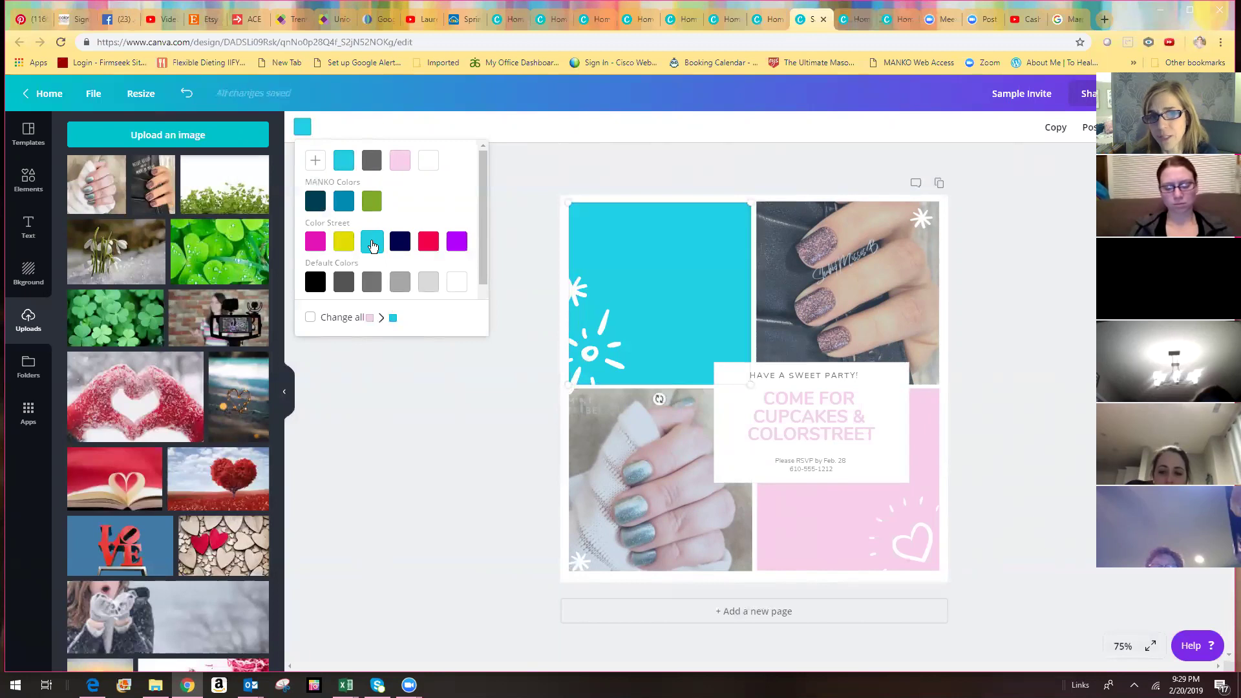
pyautogui.click(398, 165)
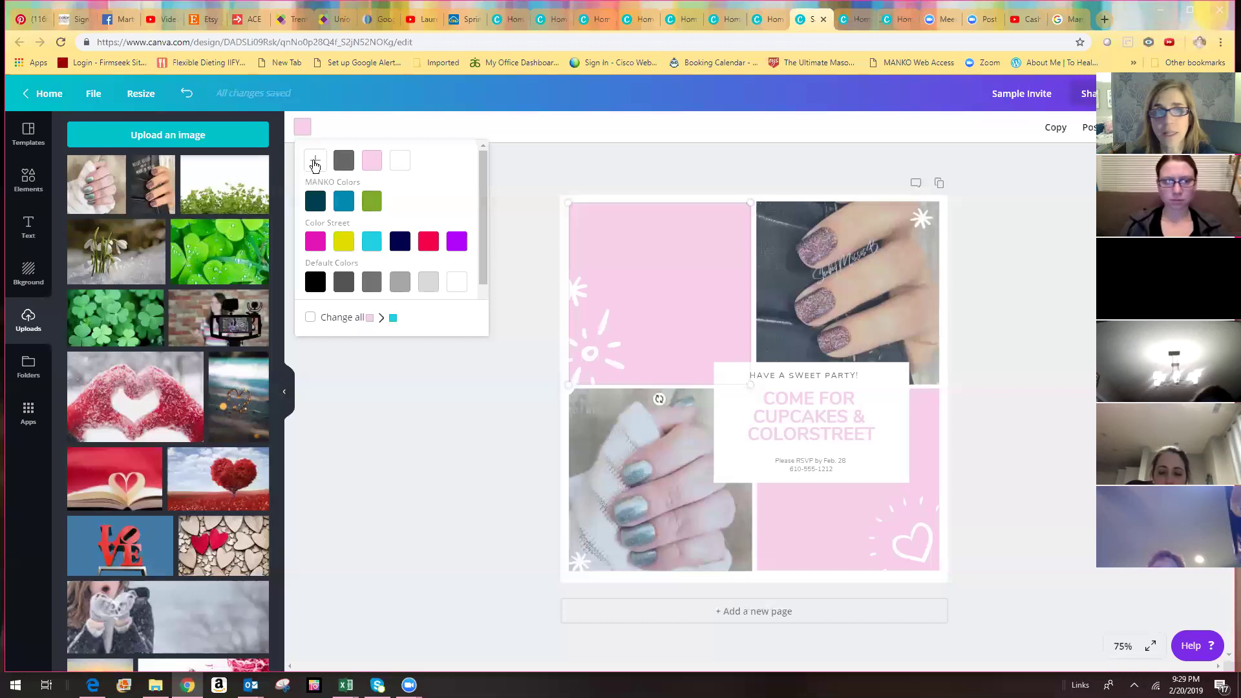
# - Give the upper-left square the custom mauve color #c693b6 to match the nail photo
pyautogui.click(315, 161)
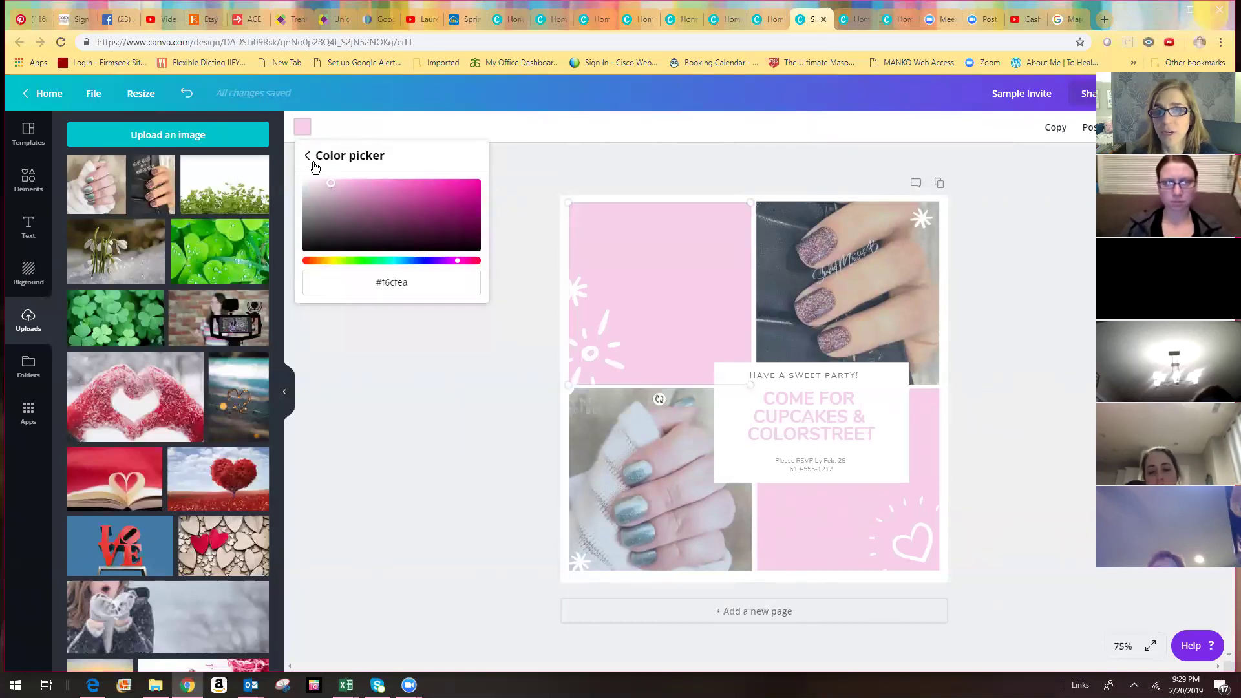
pyautogui.moveTo(333, 189); pyautogui.dragTo(346, 193)
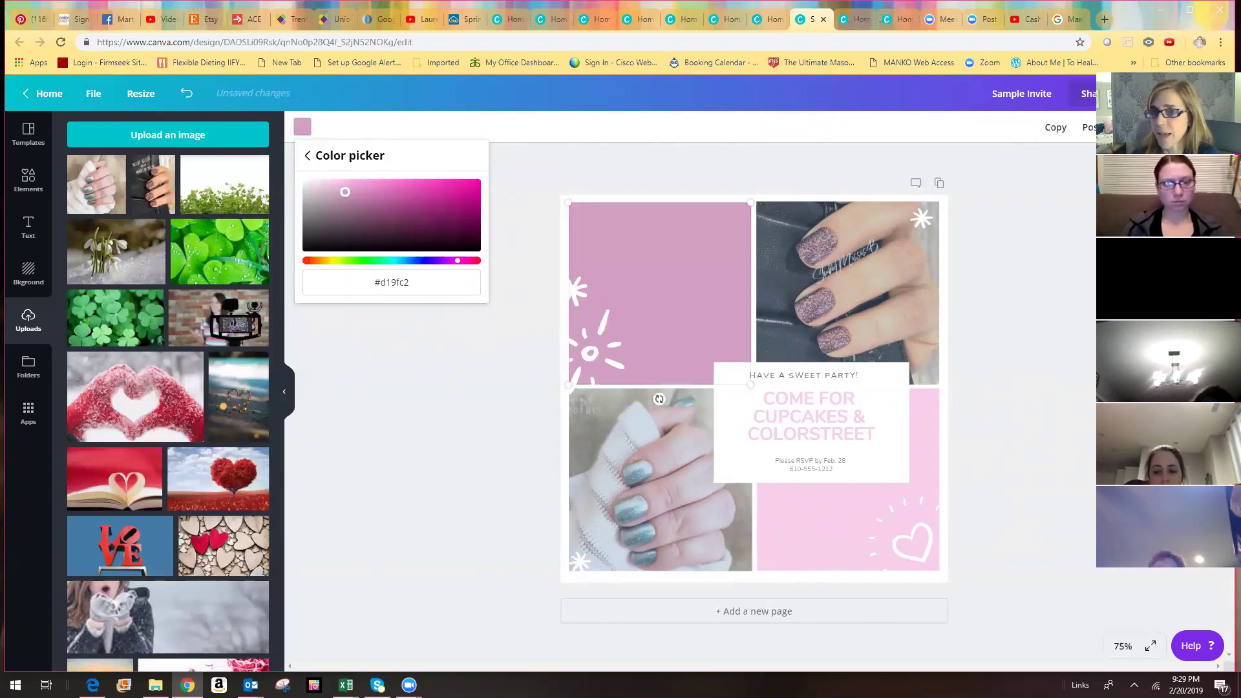
pyautogui.moveTo(345, 193)
pyautogui.mouseDown()
pyautogui.moveTo(416, 219)
pyautogui.moveTo(349, 195)
pyautogui.mouseUp()
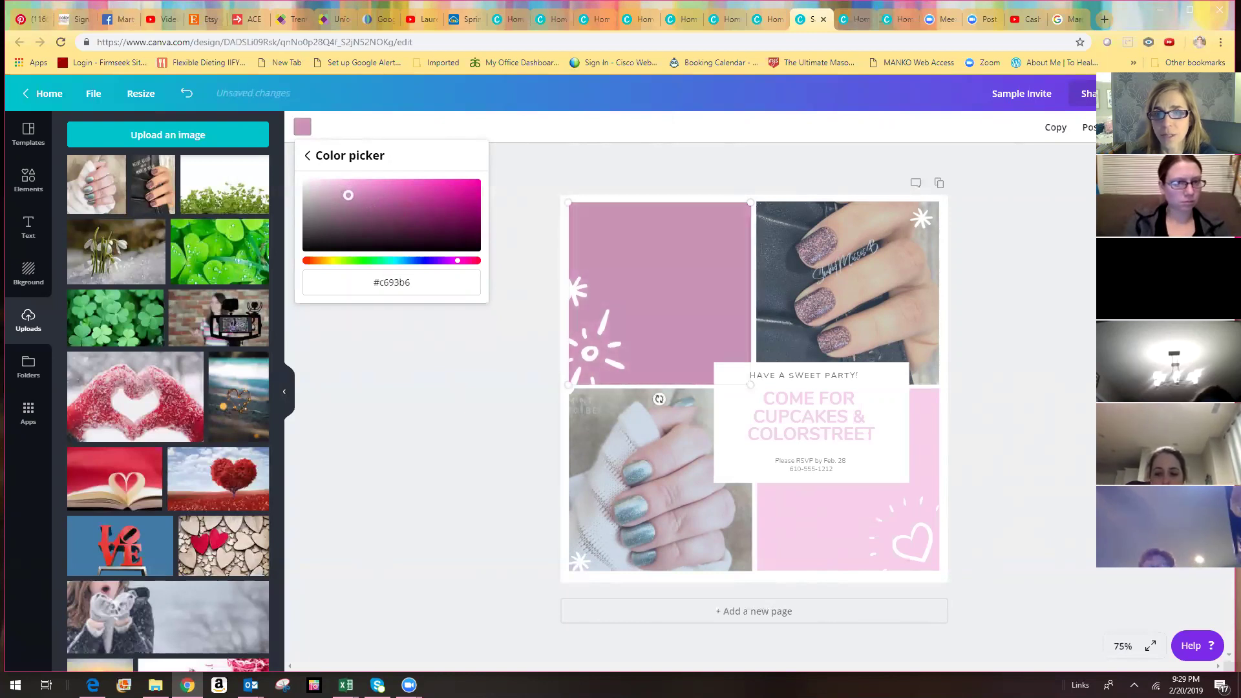
pyautogui.click(547, 184)
# - Recolor the light pink lower-right square of the invite with the mauve document color used on the upper-left square
pyautogui.click(816, 514)
pyautogui.click(303, 128)
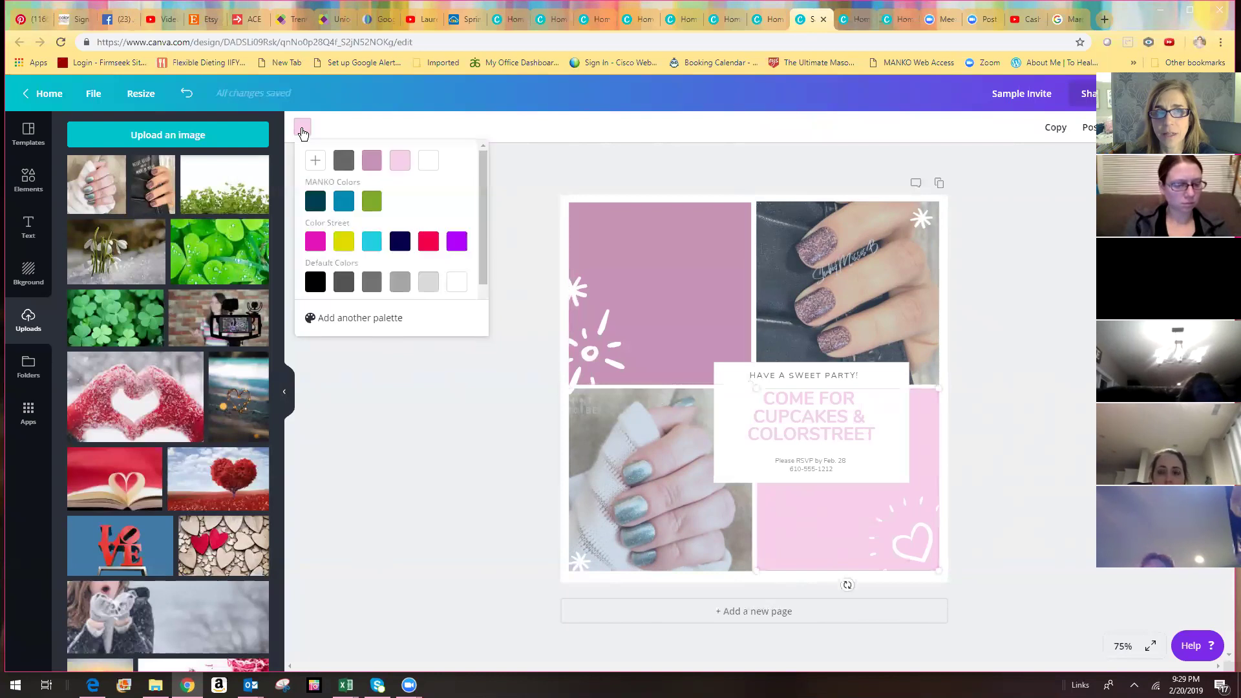
pyautogui.click(369, 166)
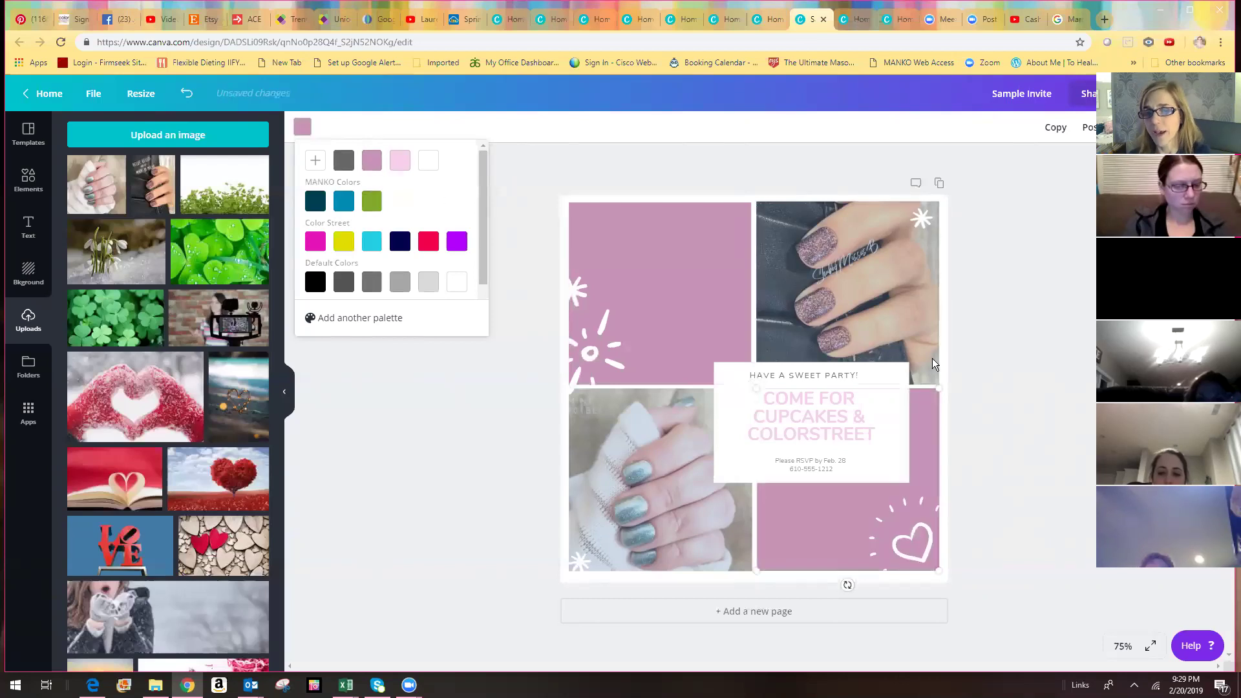
pyautogui.click(1013, 391)
# - Apply the mauve document color to the entire "COME FOR CUPCAKES & COLORSTREET" heading
pyautogui.click(778, 399)
pyautogui.moveTo(766, 396); pyautogui.dragTo(833, 418)
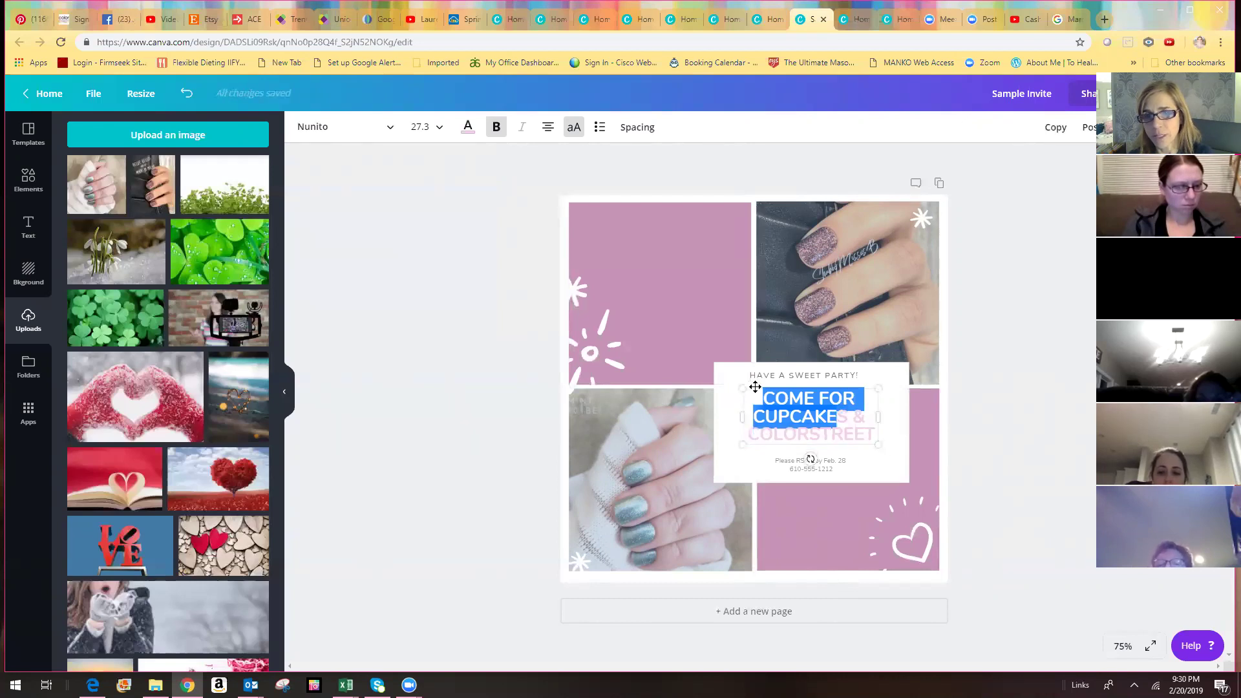
pyautogui.click(467, 128)
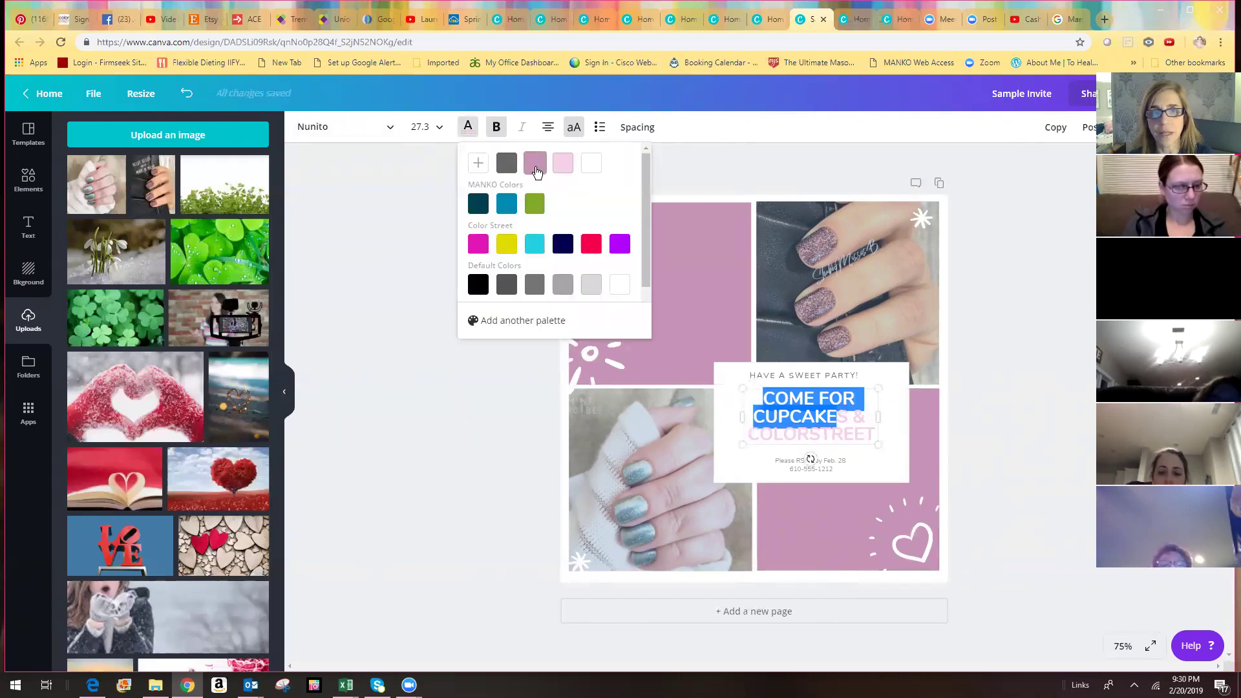
pyautogui.click(536, 163)
pyautogui.click(990, 401)
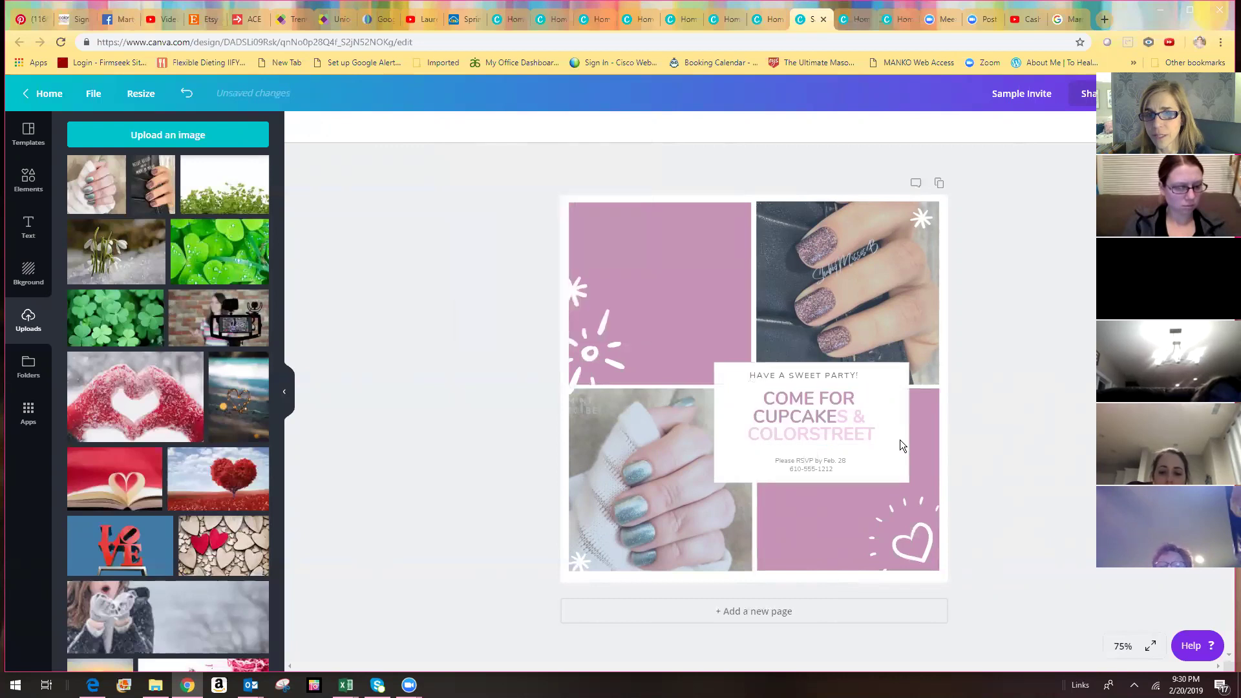
pyautogui.click(796, 389)
pyautogui.moveTo(764, 398)
pyautogui.mouseDown()
pyautogui.moveTo(876, 441)
pyautogui.moveTo(754, 396)
pyautogui.mouseUp()
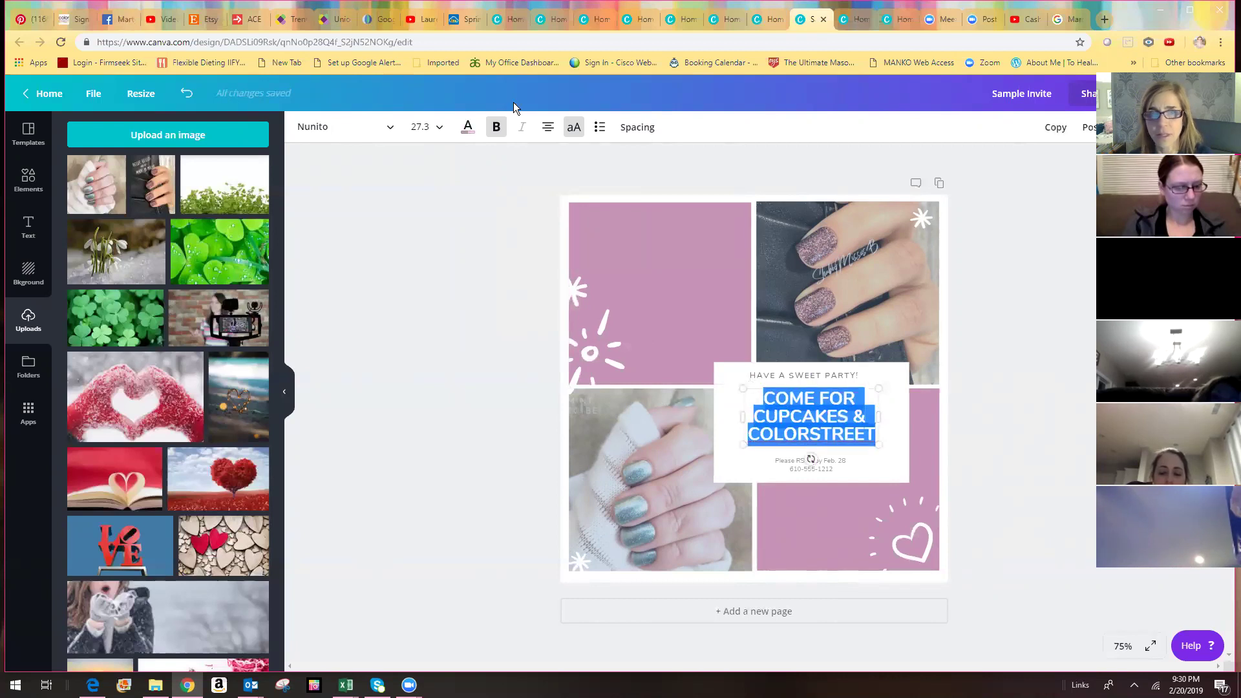
pyautogui.click(468, 129)
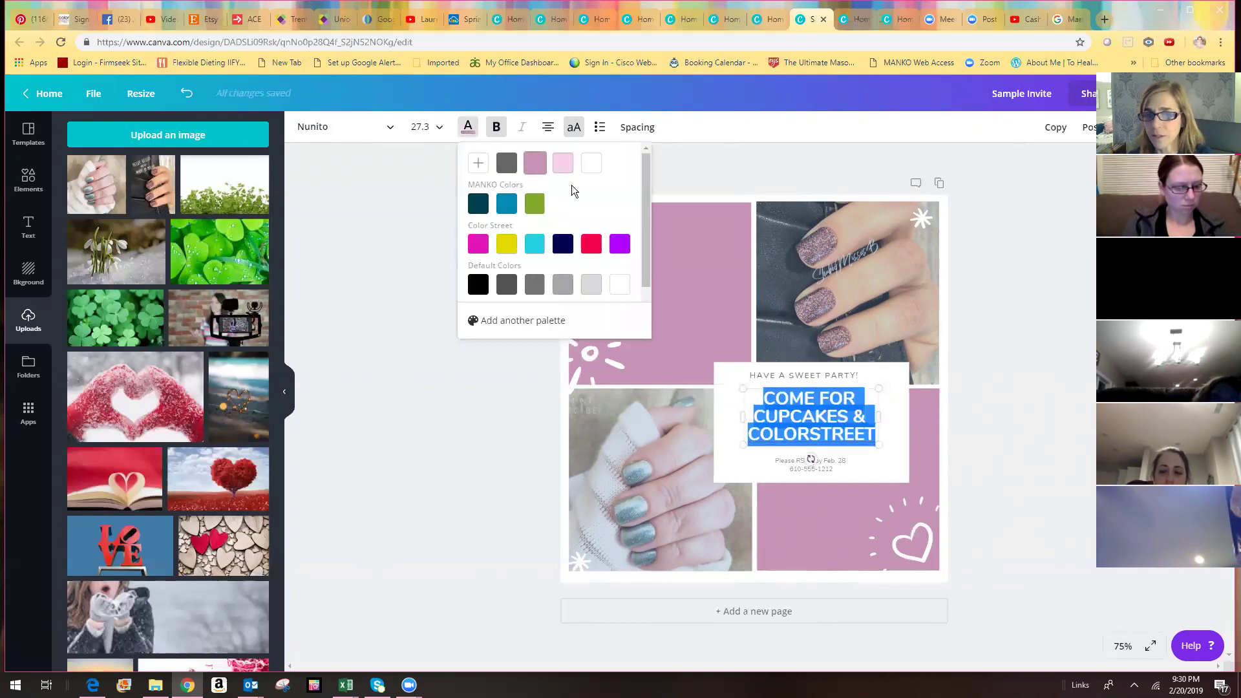
pyautogui.click(989, 431)
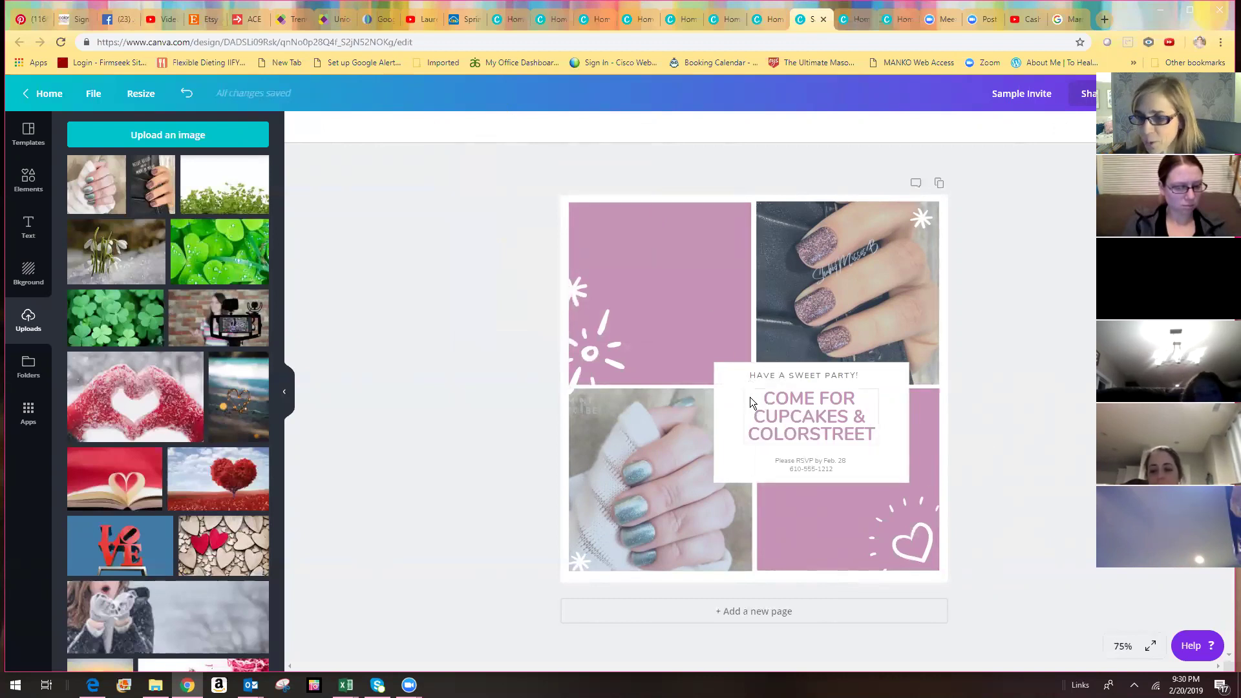
# - Nudge the white text panel up, and set the RSVP text to font size 14, moving it slightly closer to the heading
pyautogui.moveTo(725, 364); pyautogui.dragTo(728, 359)
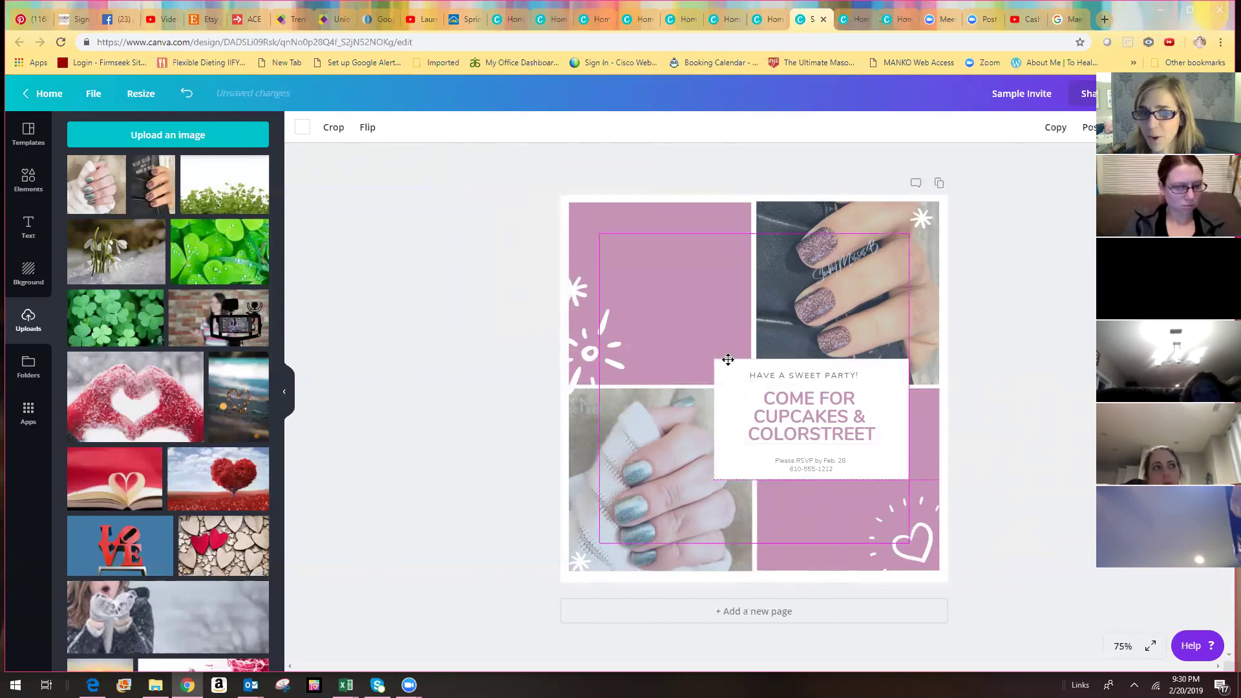
pyautogui.click(804, 462)
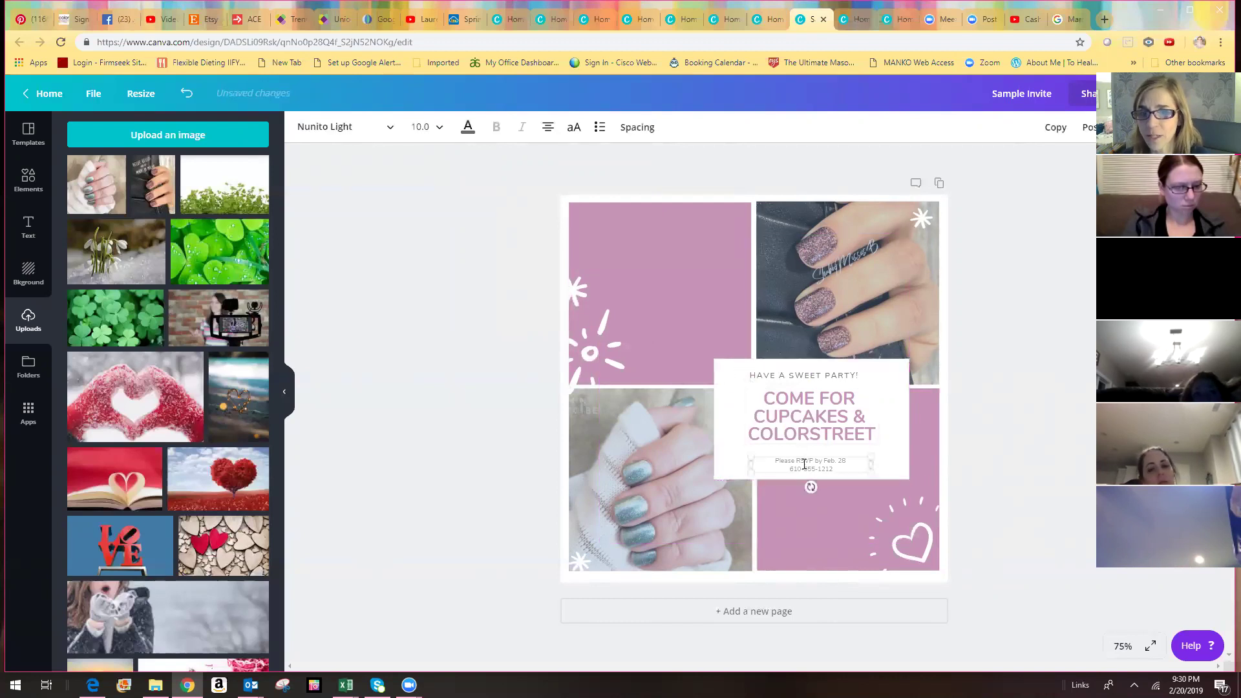
pyautogui.click(441, 128)
pyautogui.click(424, 267)
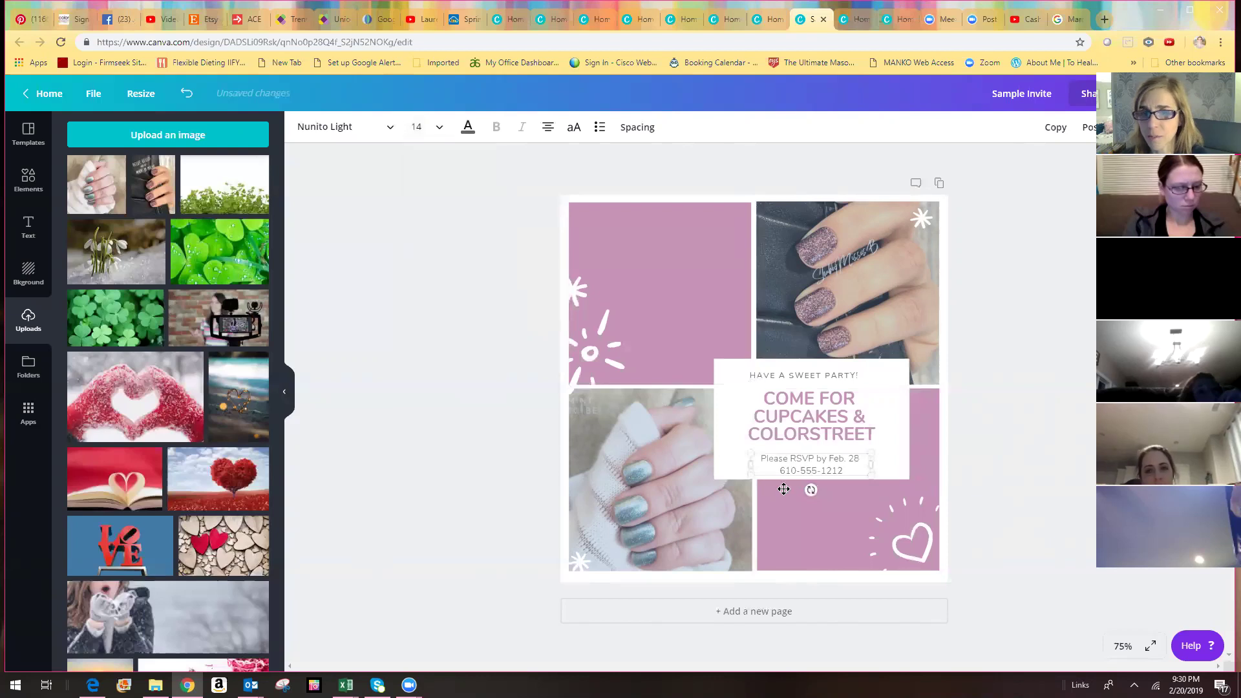
pyautogui.moveTo(765, 447); pyautogui.dragTo(770, 450)
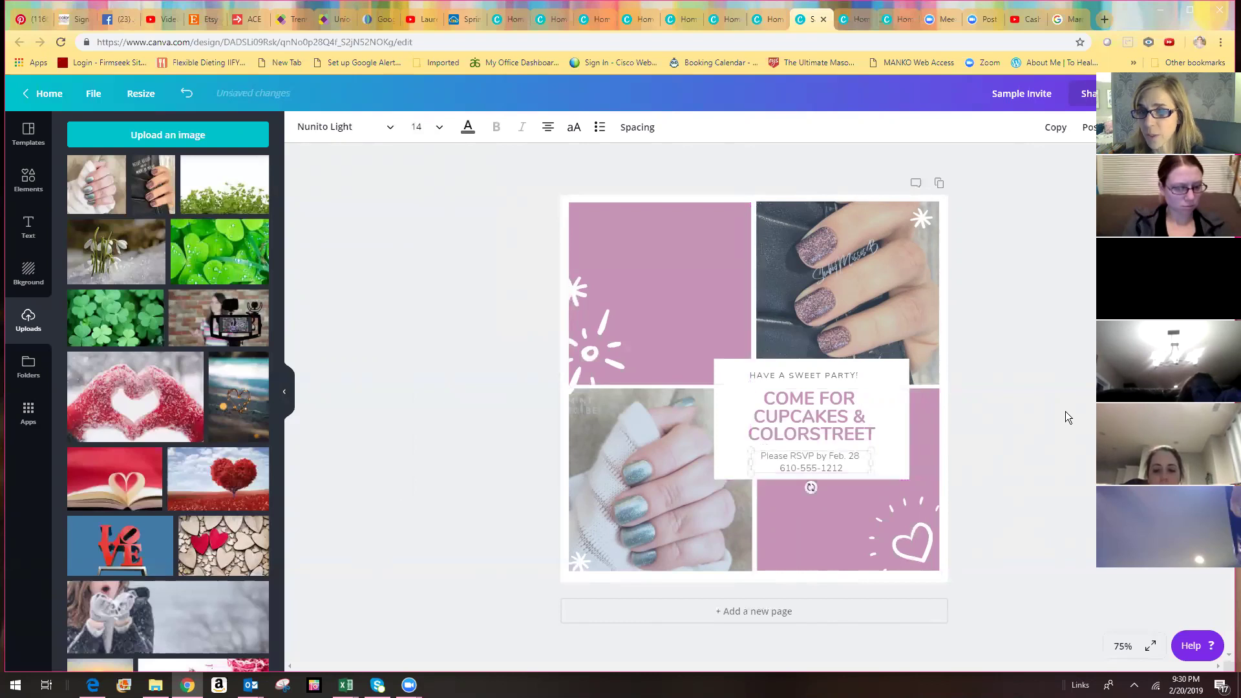
pyautogui.press('Escape')
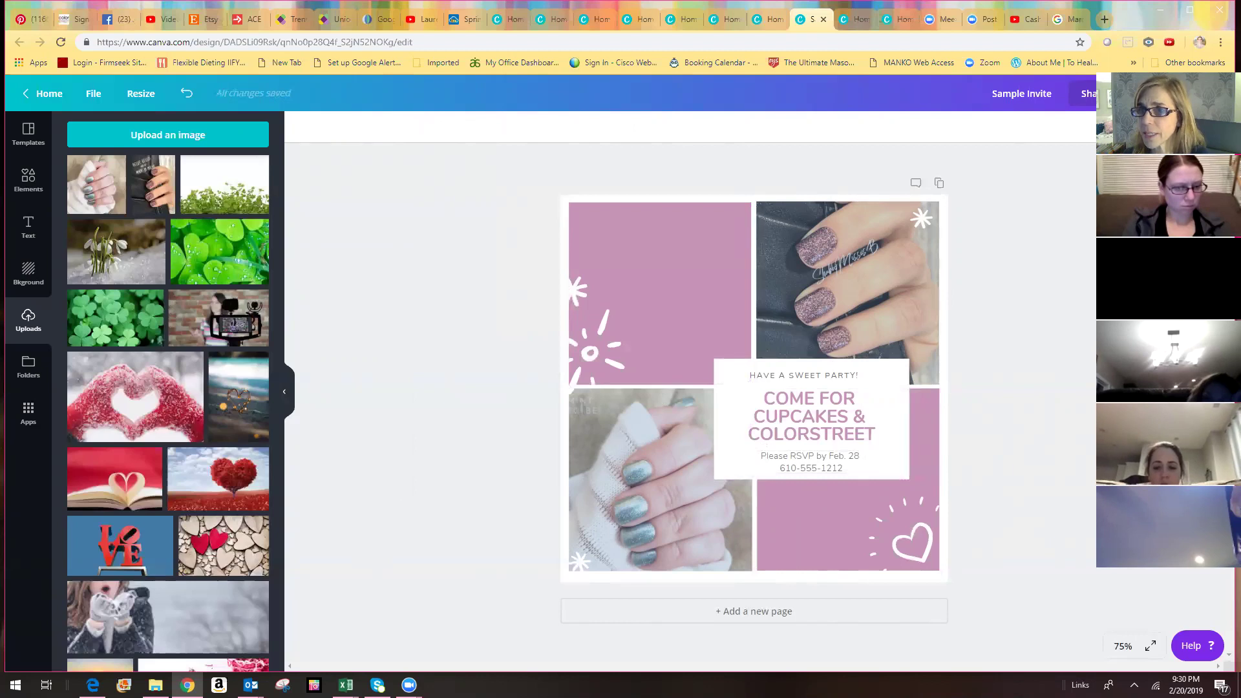
# - Group the "HAVE A SWEET PARTY!" line, the heading and the RSVP text into one element
pyautogui.moveTo(1167, 116); pyautogui.dragTo(1167, 200)
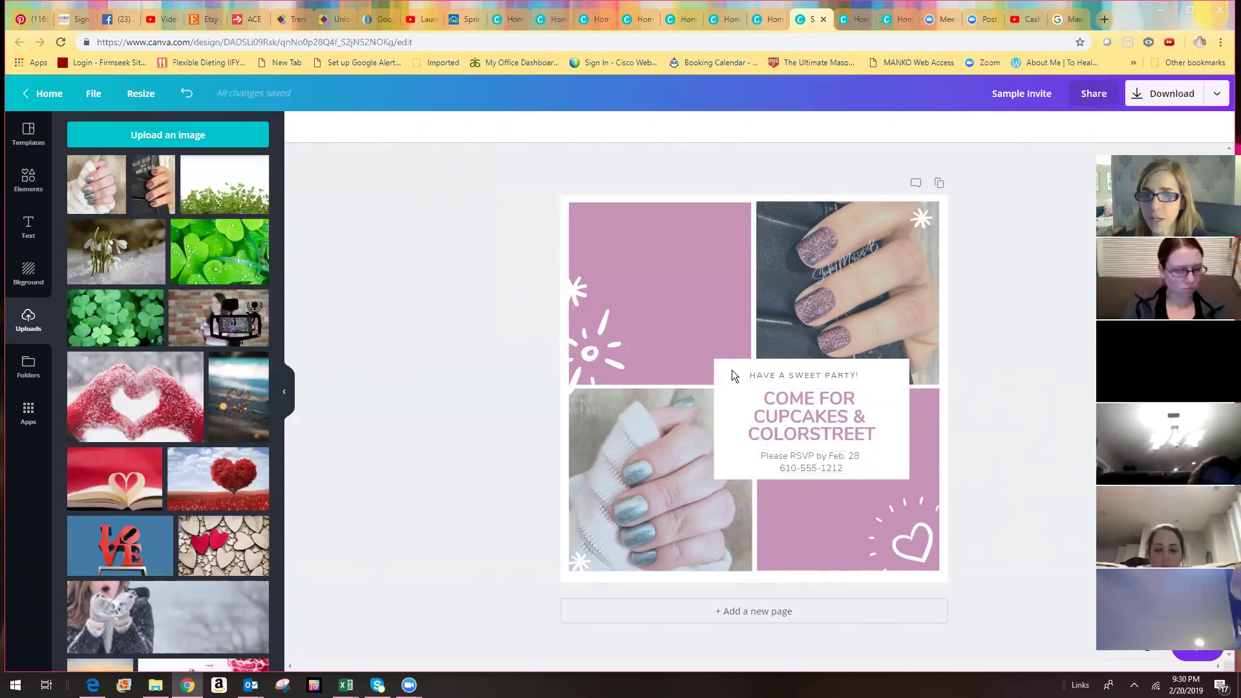
pyautogui.click(788, 372)
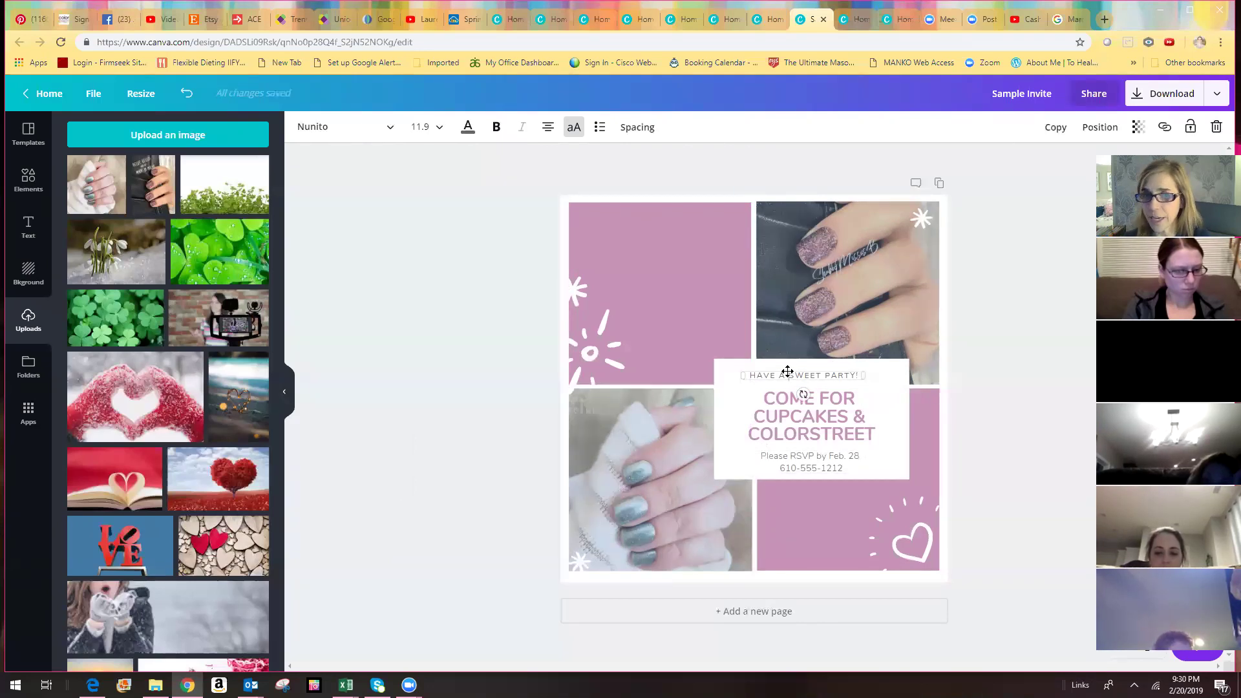
pyautogui.keyDown('shift'); pyautogui.click(800, 410); pyautogui.keyUp('shift')
pyautogui.keyDown('shift'); pyautogui.click(790, 459); pyautogui.keyUp('shift')
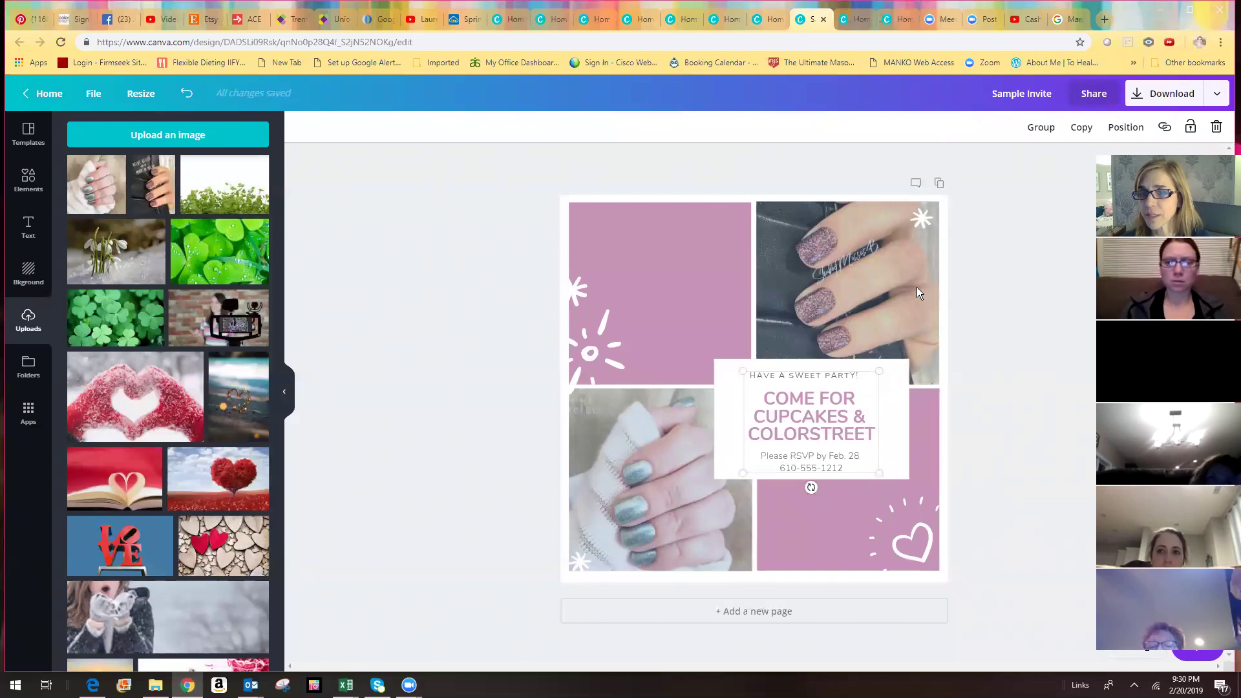
pyautogui.click(1043, 128)
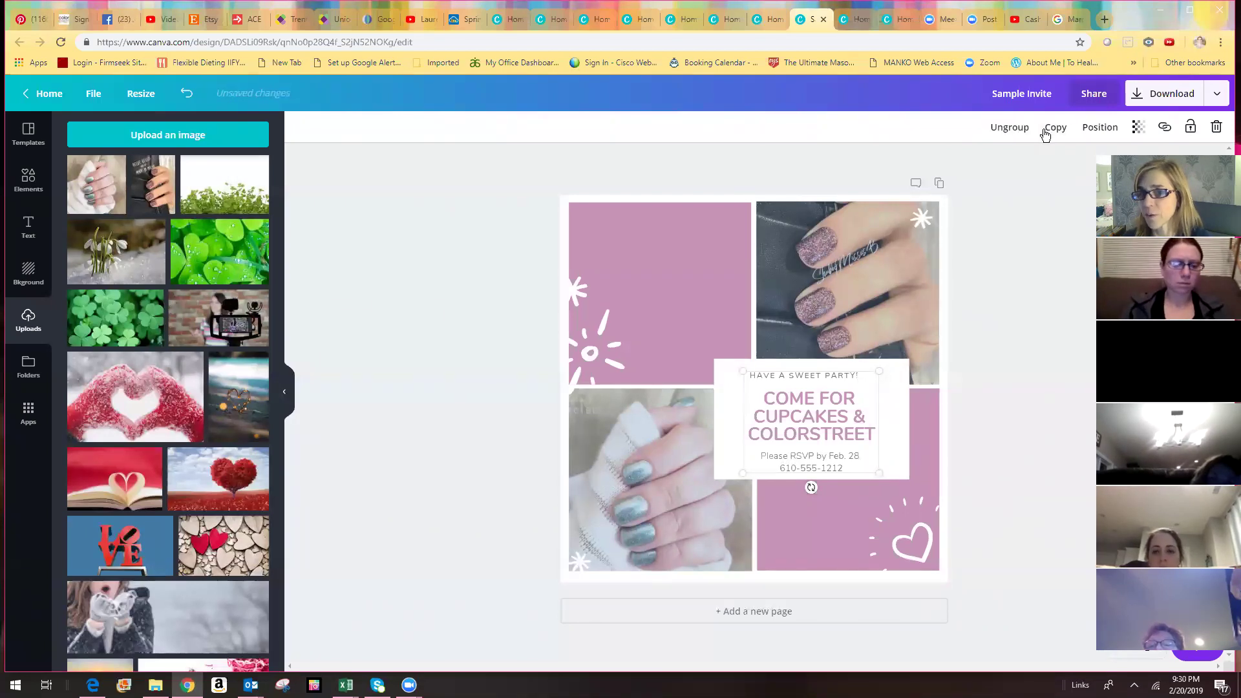
pyautogui.click(1002, 388)
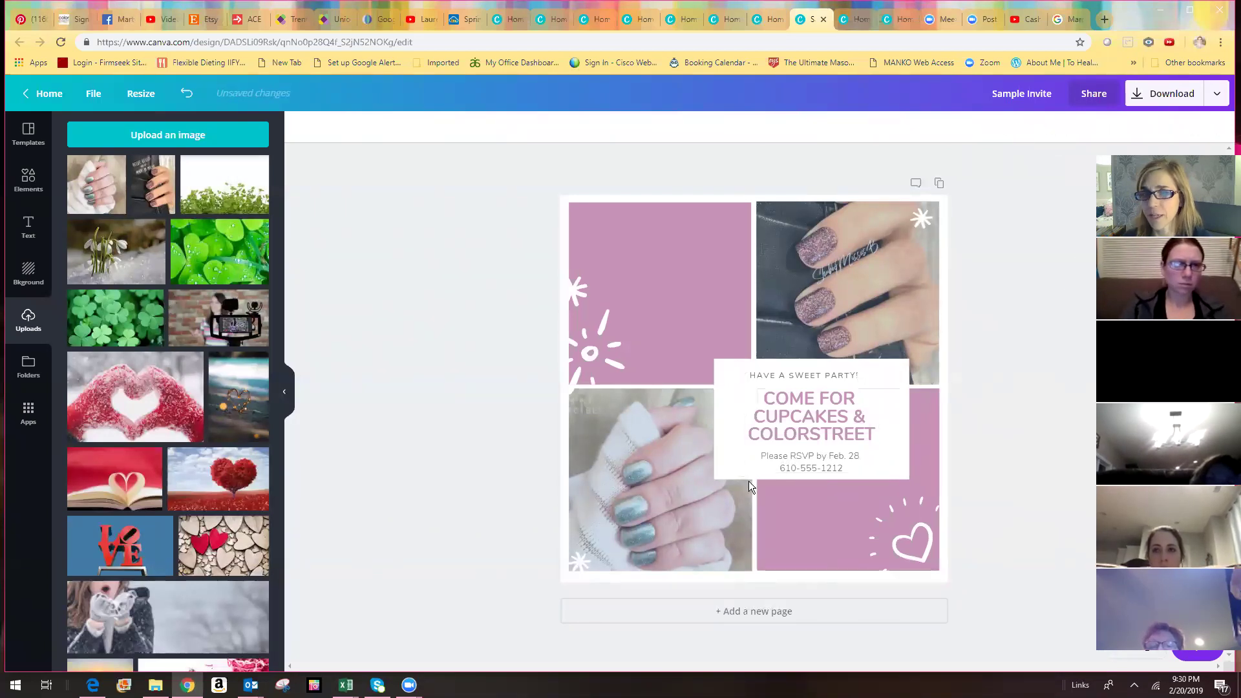
# - Move the grouped text slightly upward within the white panel
pyautogui.click(779, 435)
pyautogui.moveTo(778, 436)
pyautogui.mouseDown()
pyautogui.moveTo(737, 421)
pyautogui.moveTo(687, 322)
pyautogui.moveTo(801, 430)
pyautogui.moveTo(758, 432)
pyautogui.moveTo(779, 428)
pyautogui.mouseUp()
pyautogui.click(1043, 463)
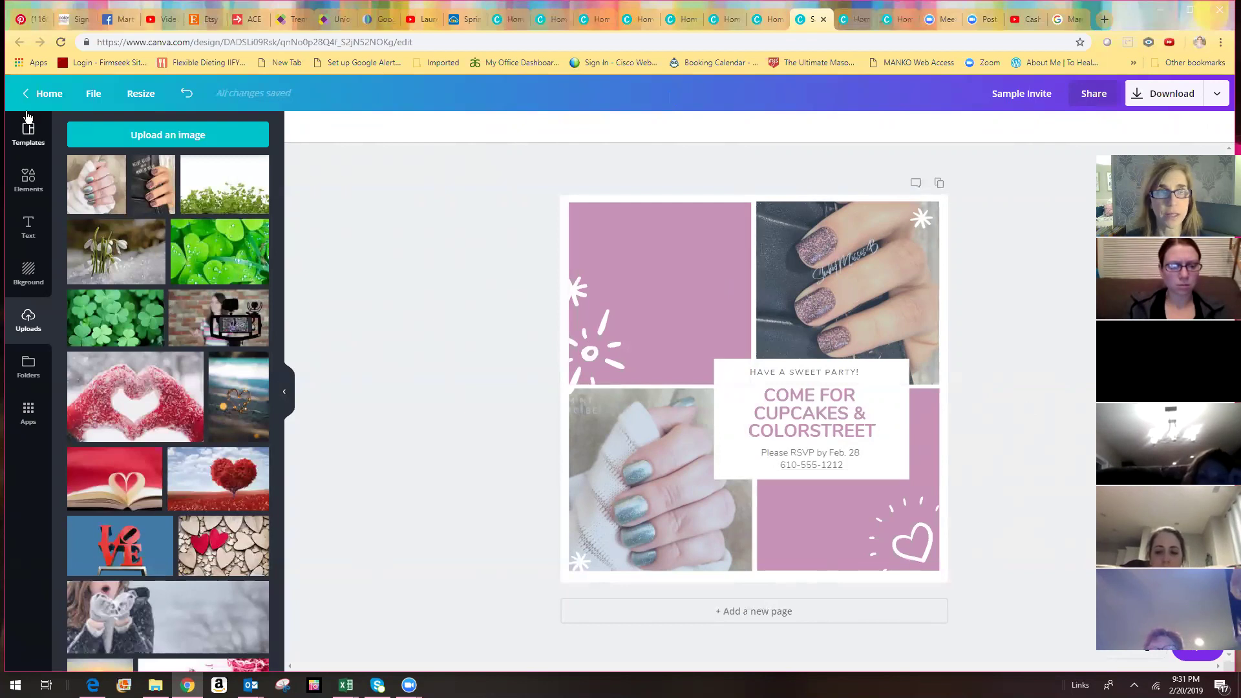
# - Save the Sample Invite design and return to the Canva home page
pyautogui.click(93, 93)
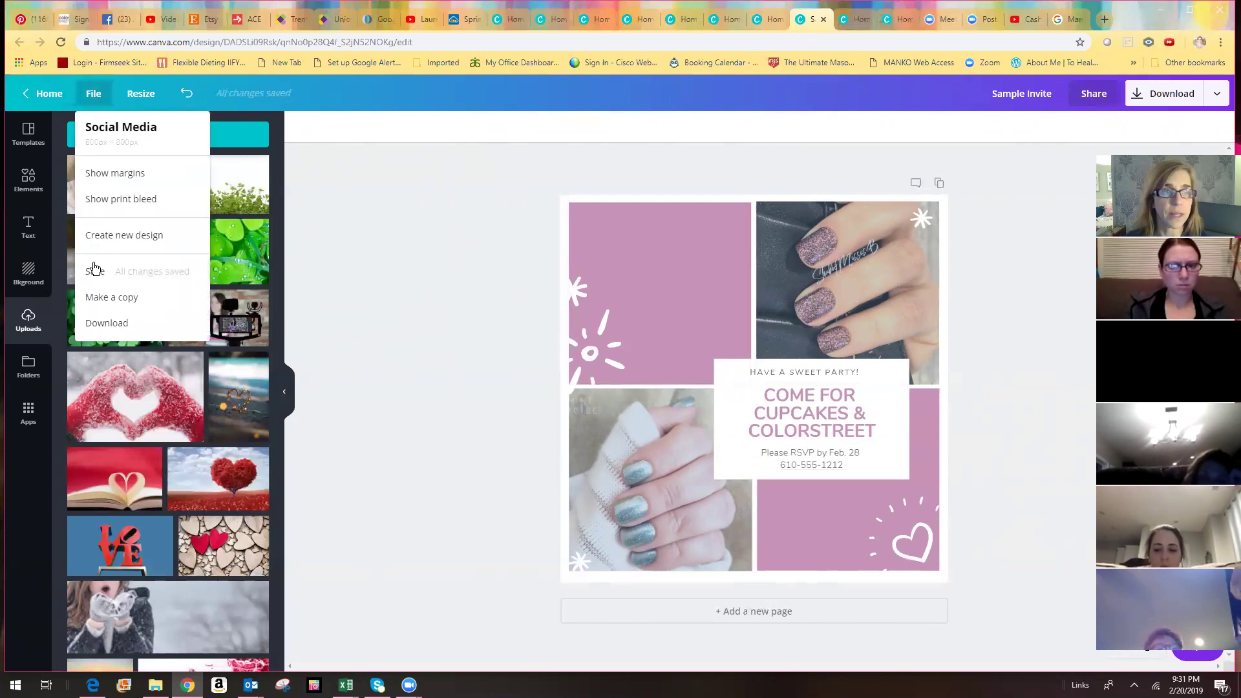
pyautogui.click(95, 275)
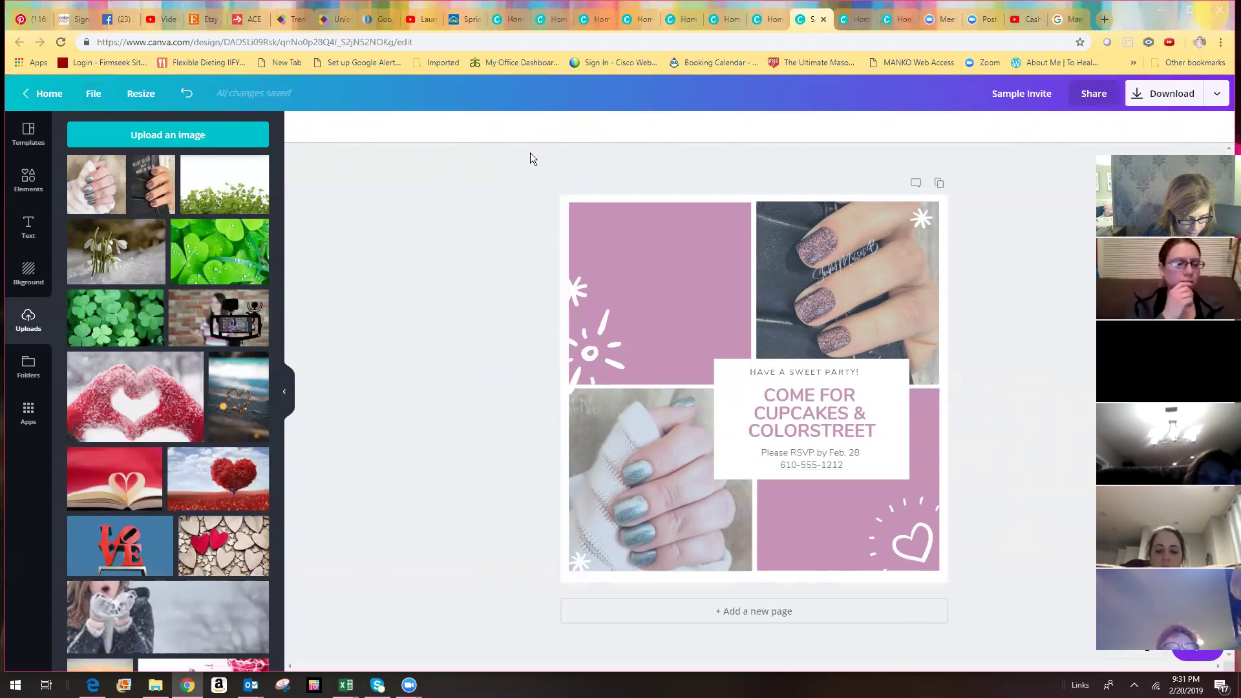
pyautogui.click(49, 94)
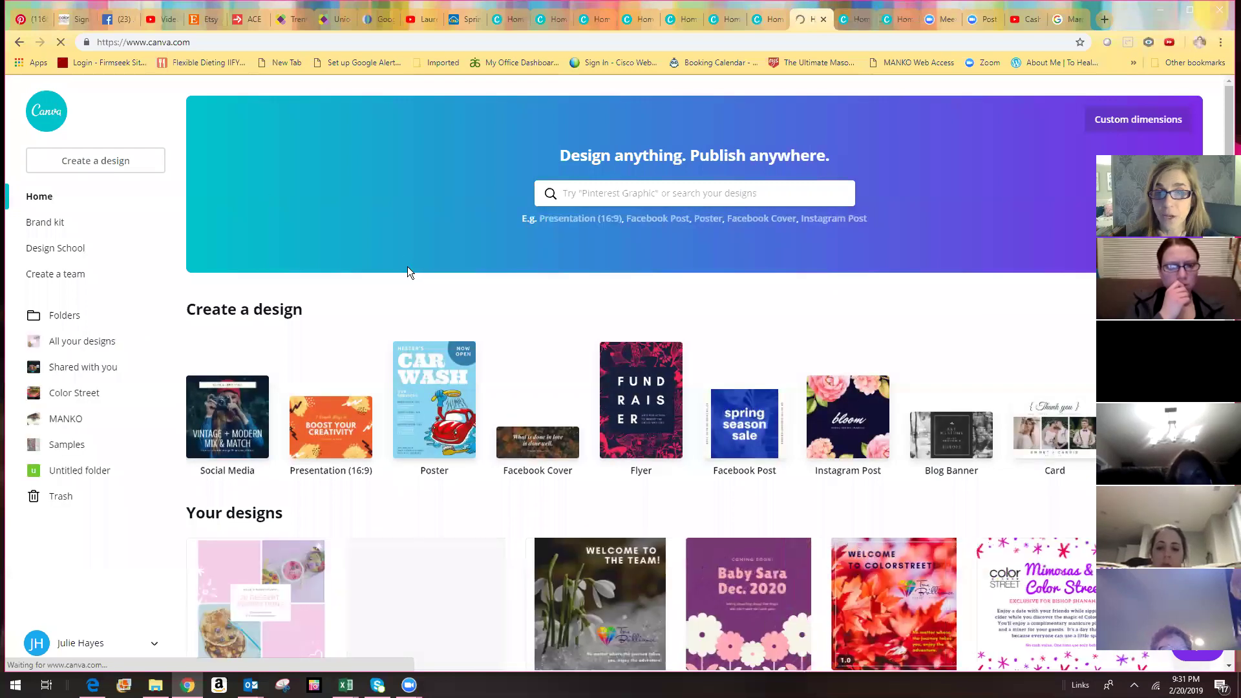
# - Open the "Celebrate NOvember" design from the Color Street folder for editing
pyautogui.scroll(-5, 440, 301)
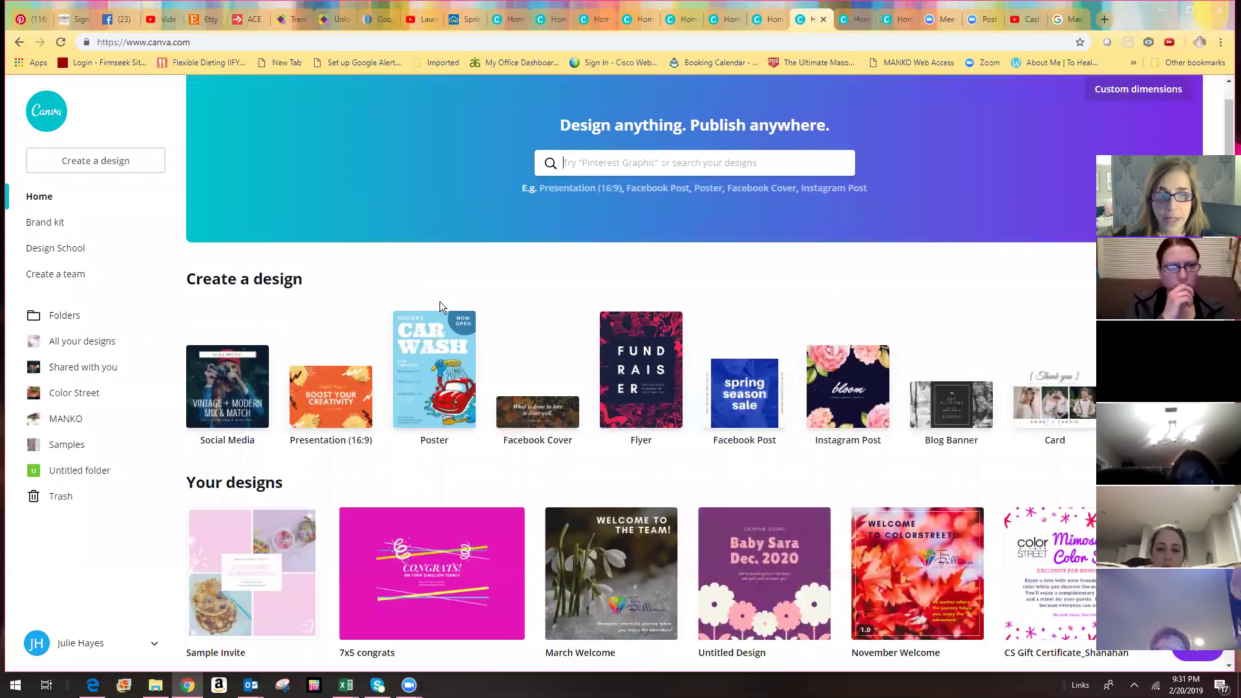
pyautogui.scroll(-3, 444, 300)
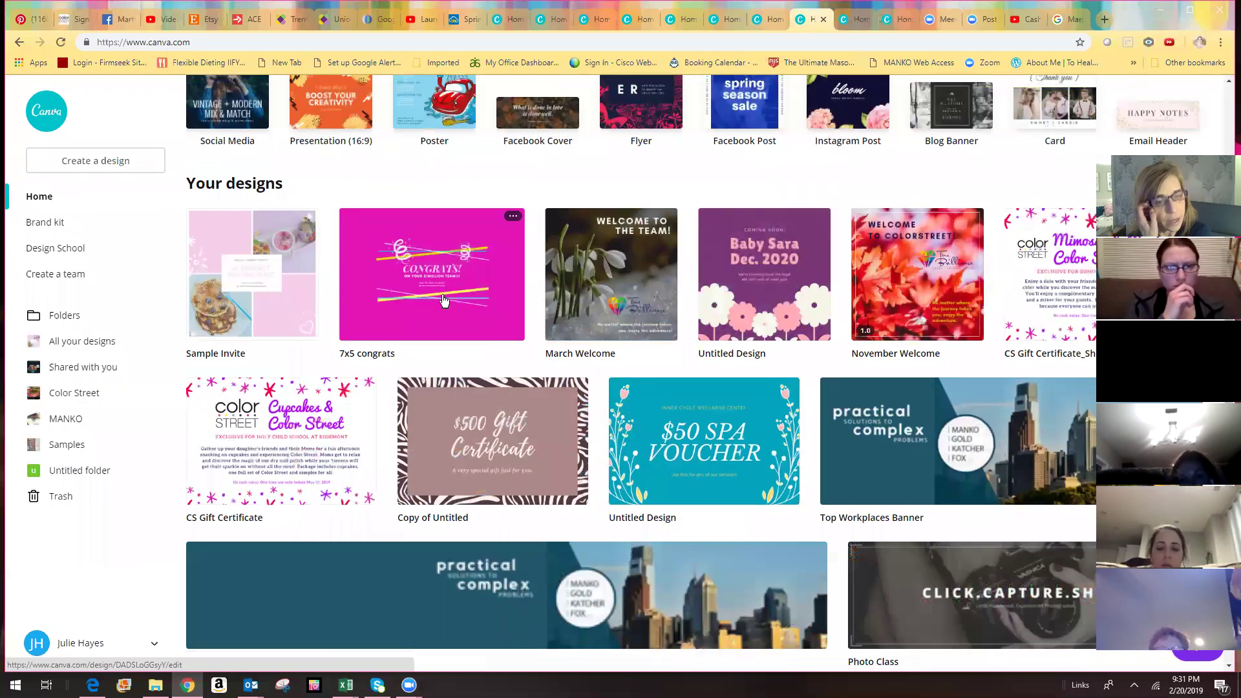
pyautogui.click(65, 393)
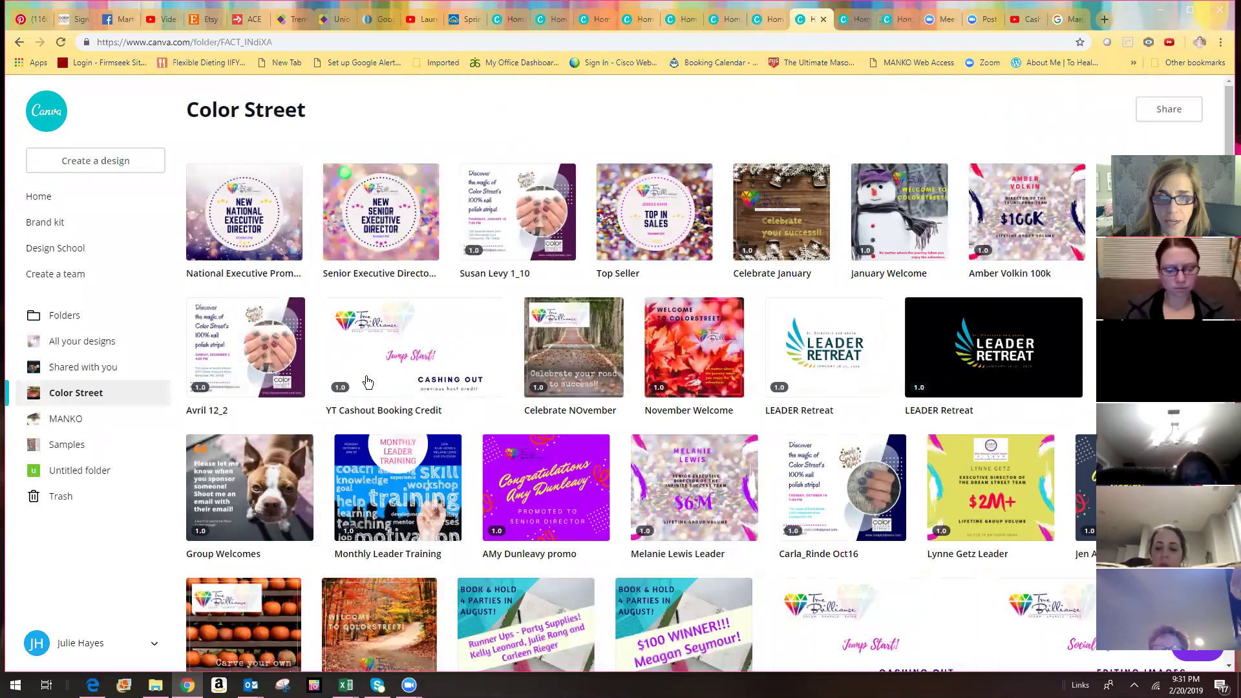
pyautogui.scroll(-1, 573, 422)
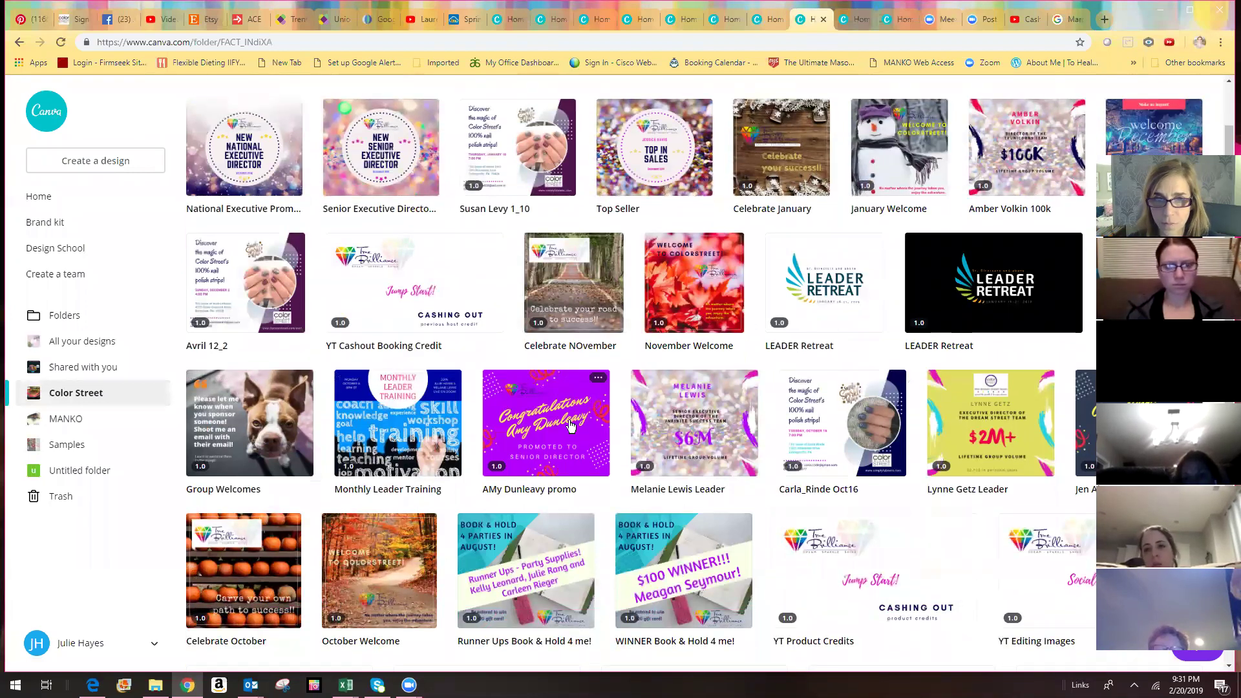
pyautogui.scroll(1, 571, 425)
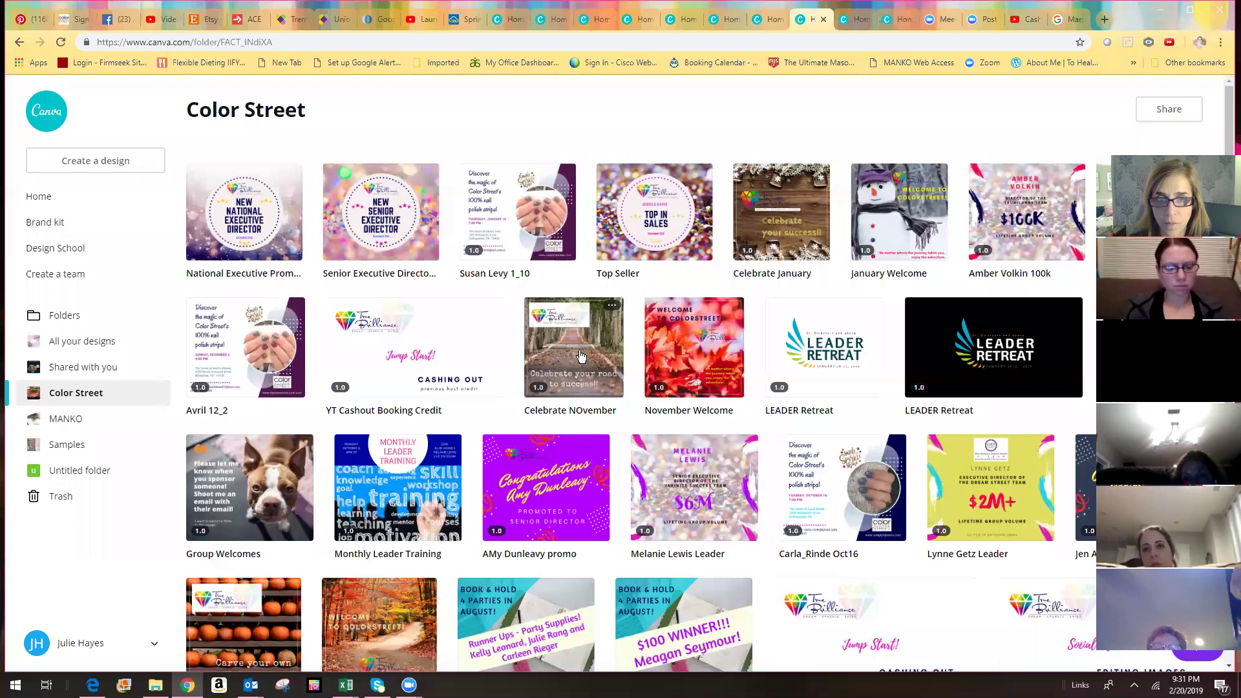
pyautogui.click(580, 352)
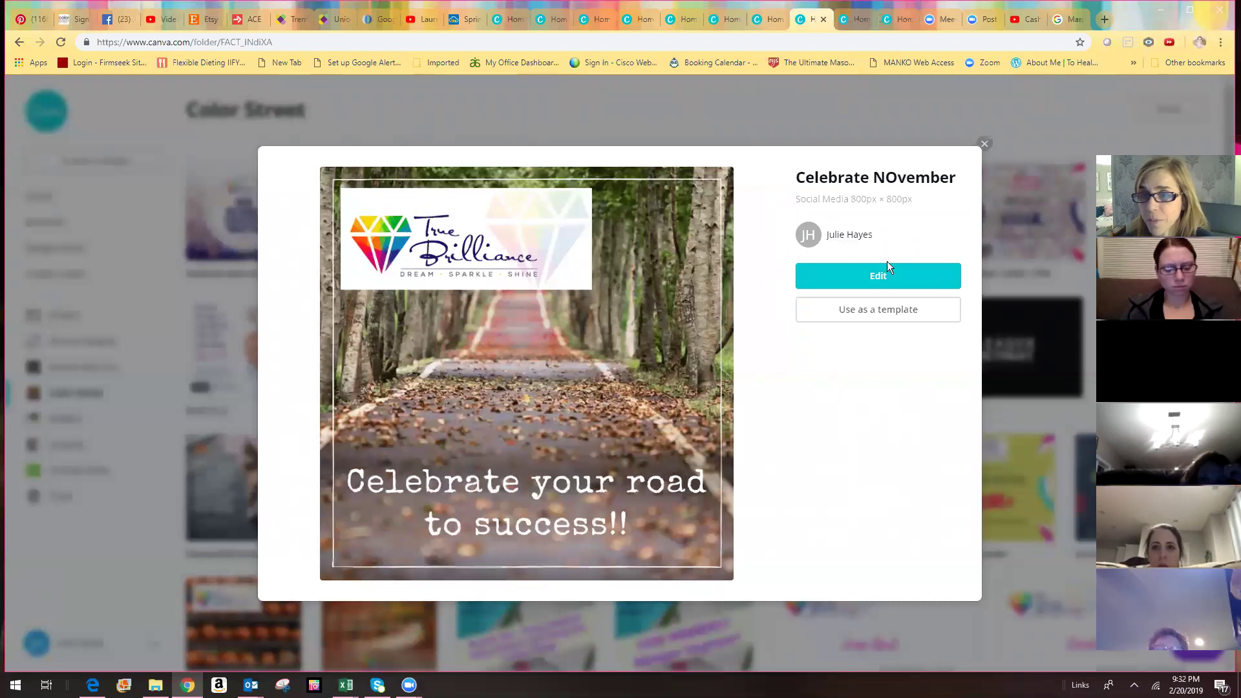
pyautogui.click(888, 285)
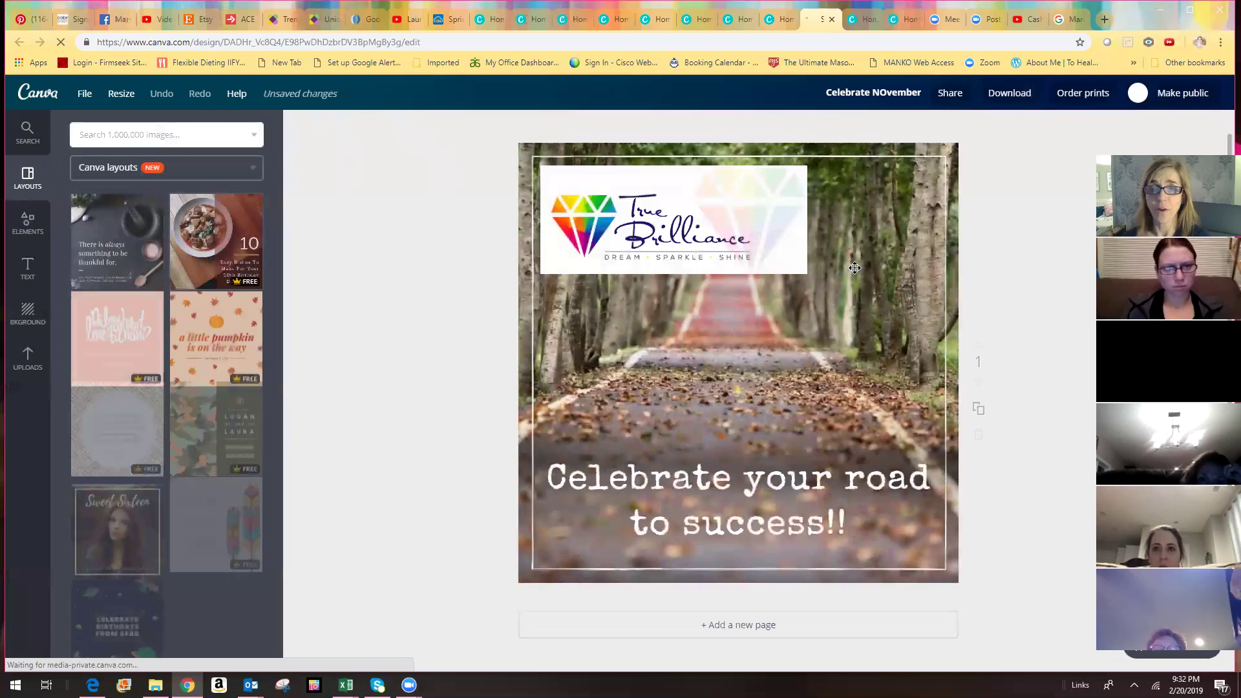
# - View the resize formats for the "Celebrate NOvember" design and make a copy of the design
pyautogui.click(84, 96)
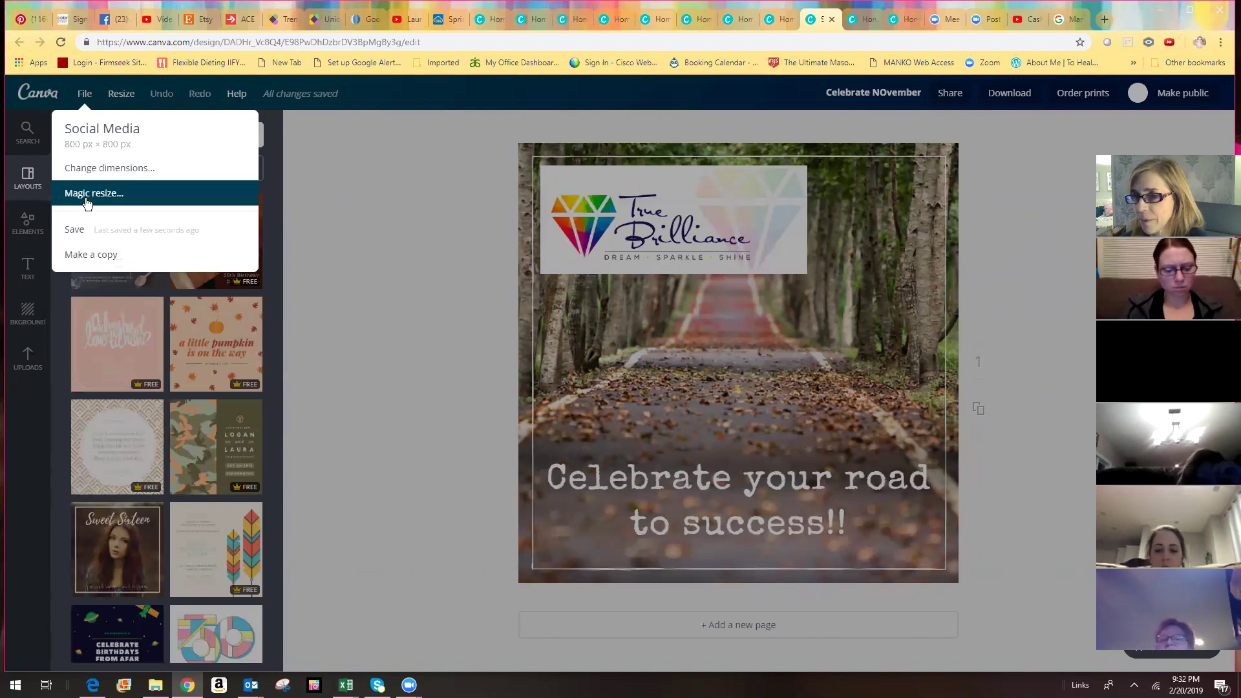
pyautogui.click(127, 100)
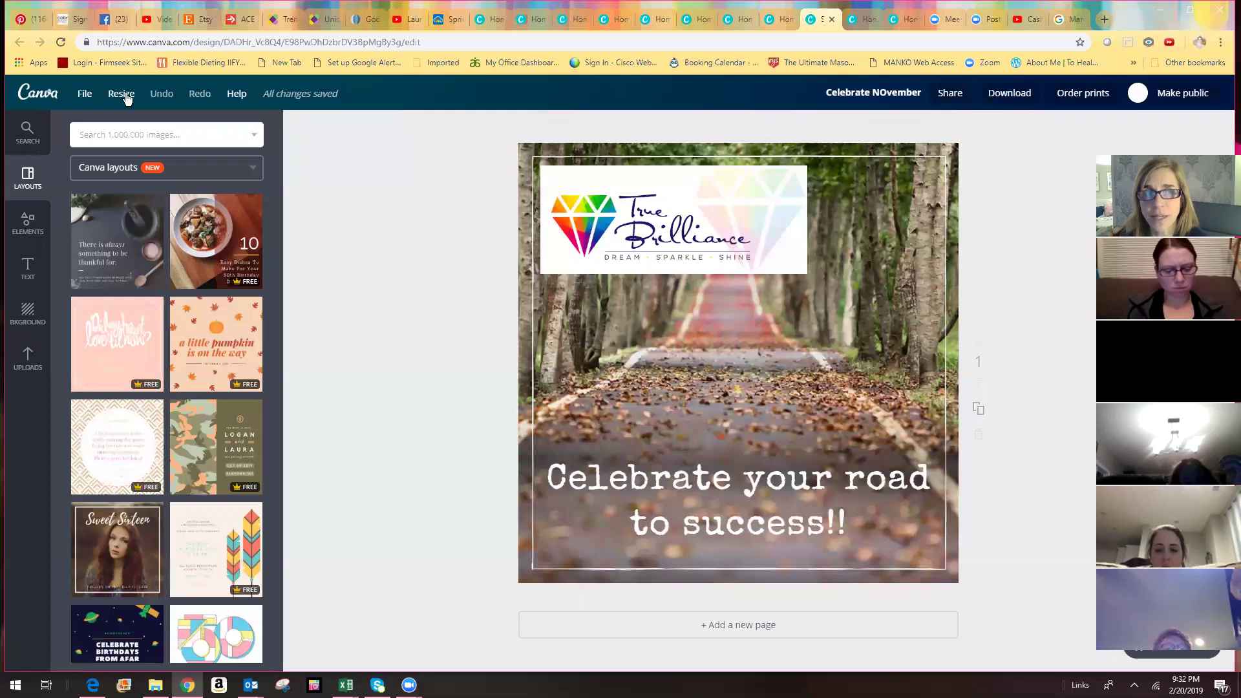
pyautogui.click(123, 94)
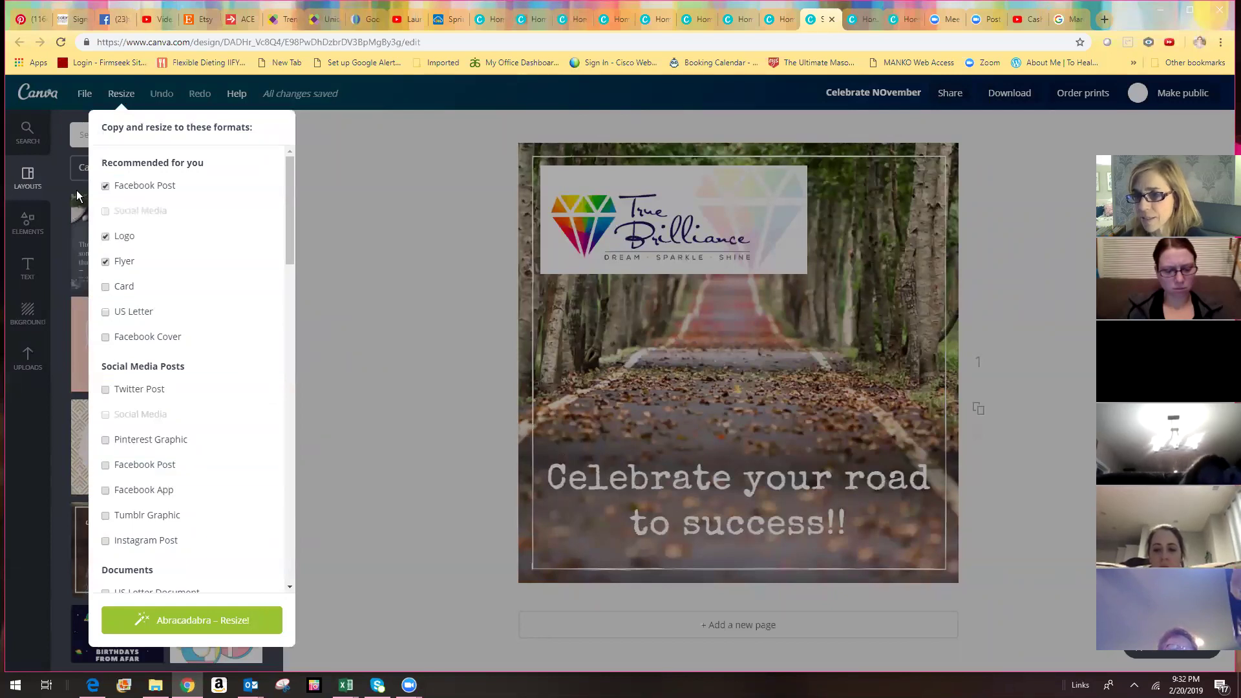
pyautogui.click(88, 95)
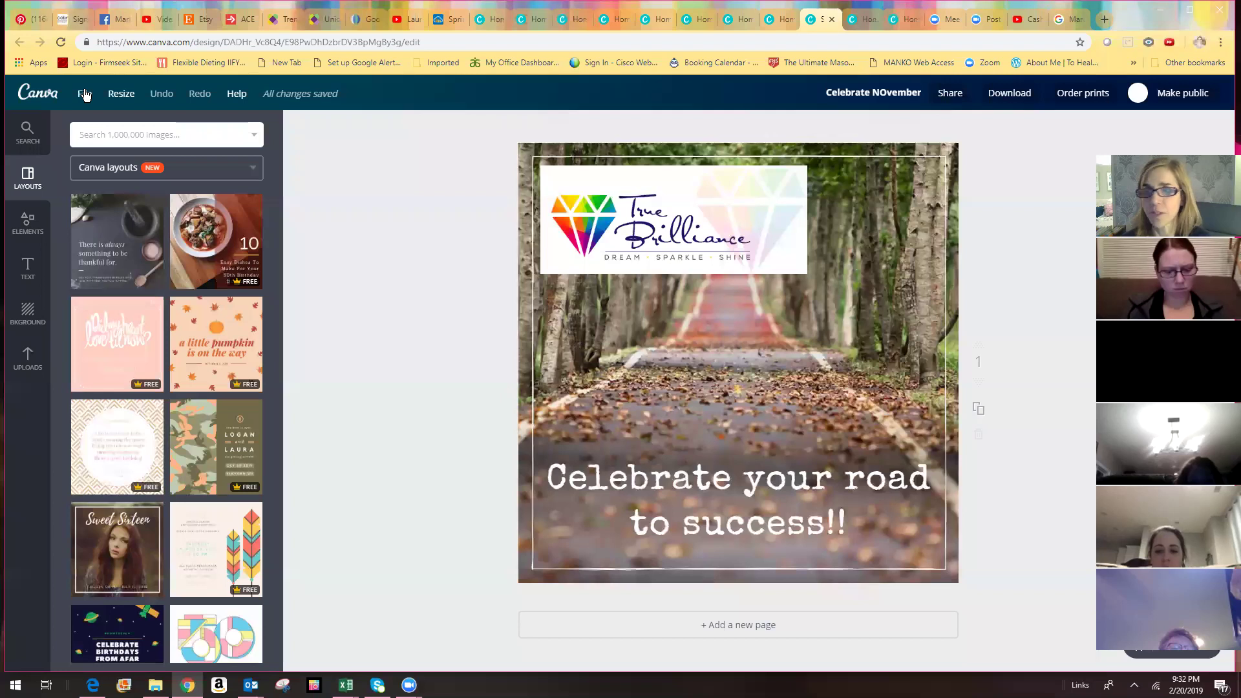
pyautogui.click(84, 95)
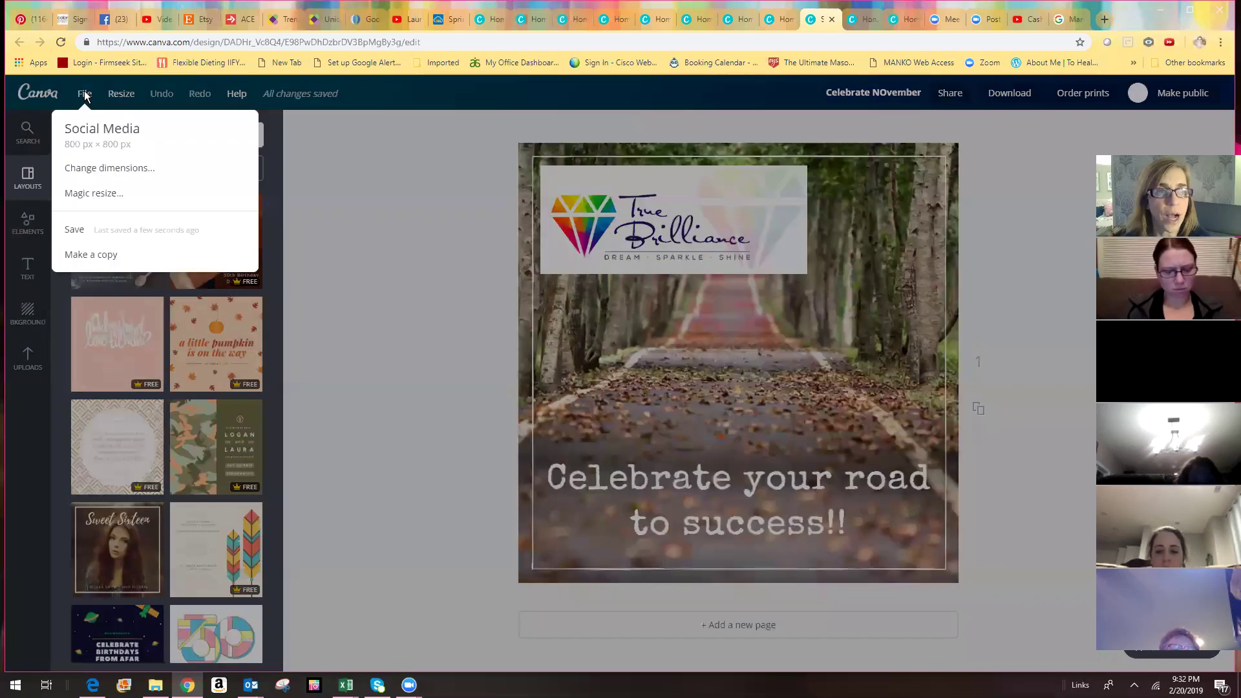
pyautogui.click(86, 255)
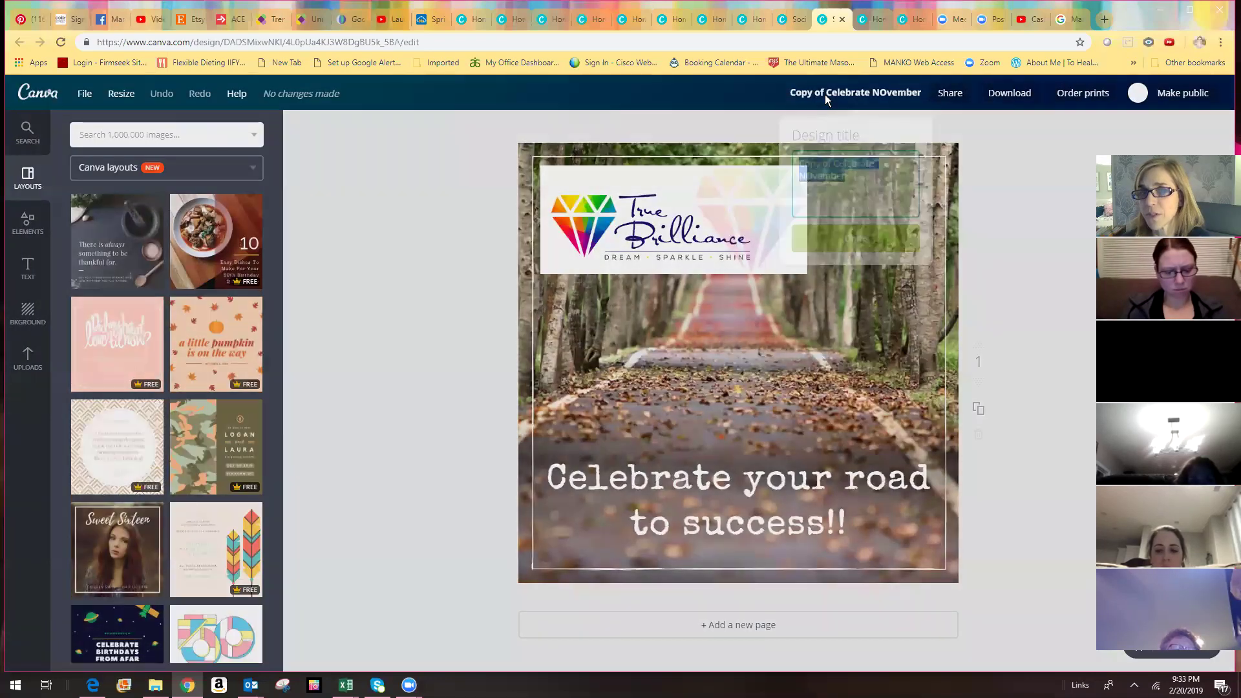
# - Rename the copied design "Celebrate March 2019"
pyautogui.click(826, 94)
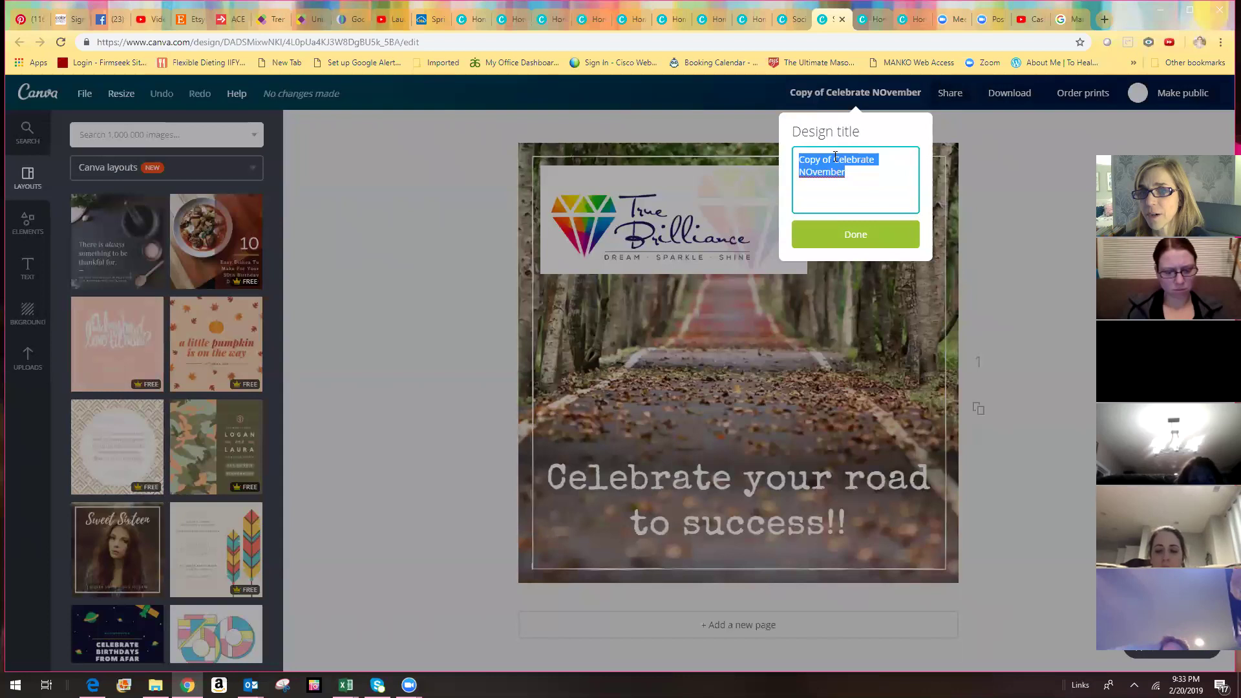
pyautogui.click(835, 159)
pyautogui.moveTo(834, 159); pyautogui.dragTo(783, 158)
pyautogui.press('BackSpace')
pyautogui.doubleClick(865, 159)
pyautogui.write('March 201')
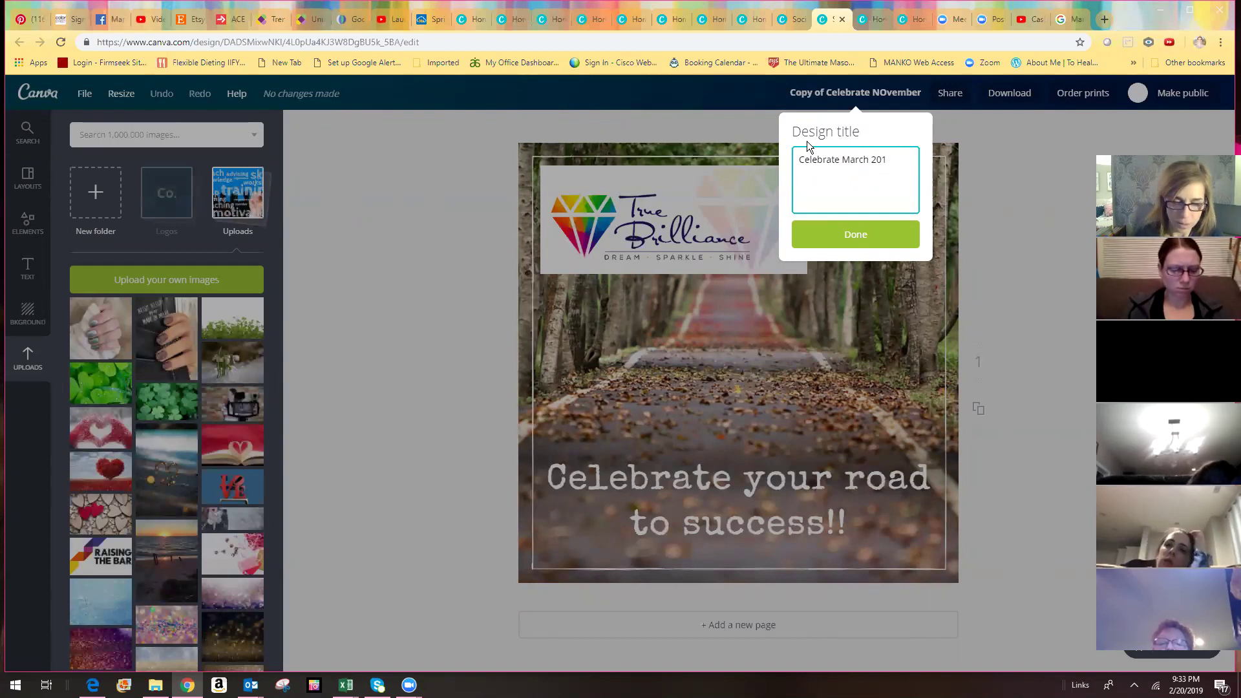
pyautogui.write('9')
pyautogui.click(857, 236)
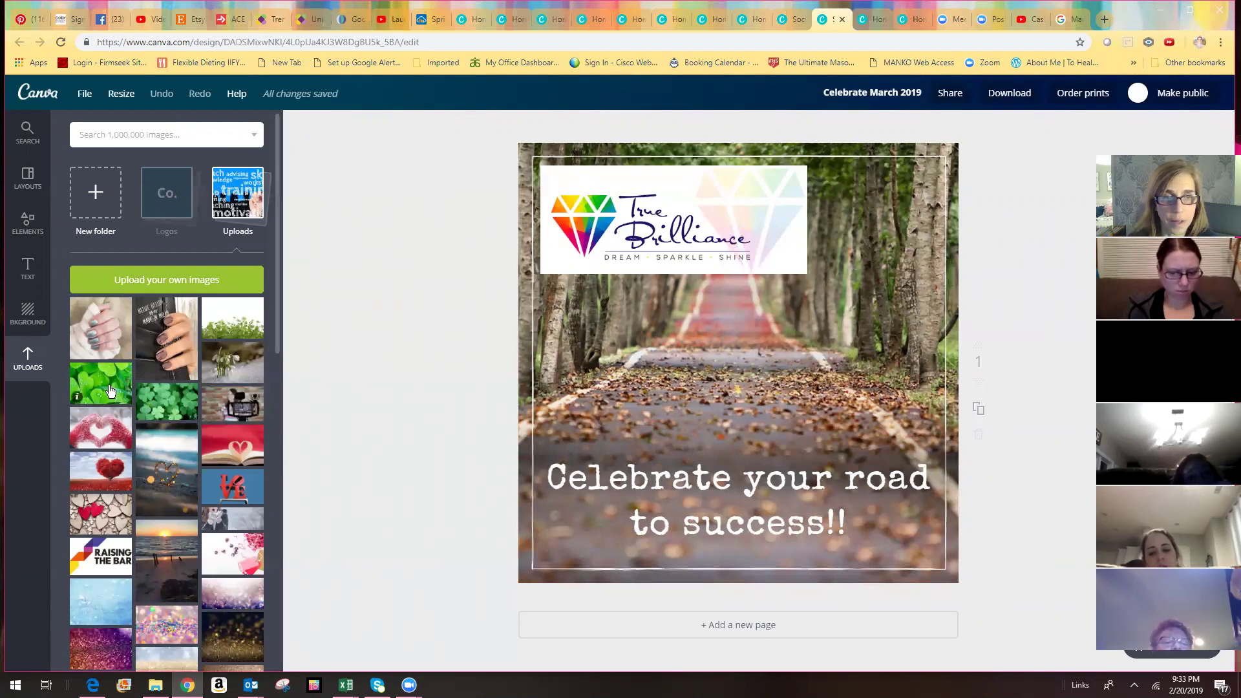
# - Try the bright green dewy clover photo as a full-page background behind the logo, frame and headline
pyautogui.moveTo(104, 385); pyautogui.dragTo(674, 342)
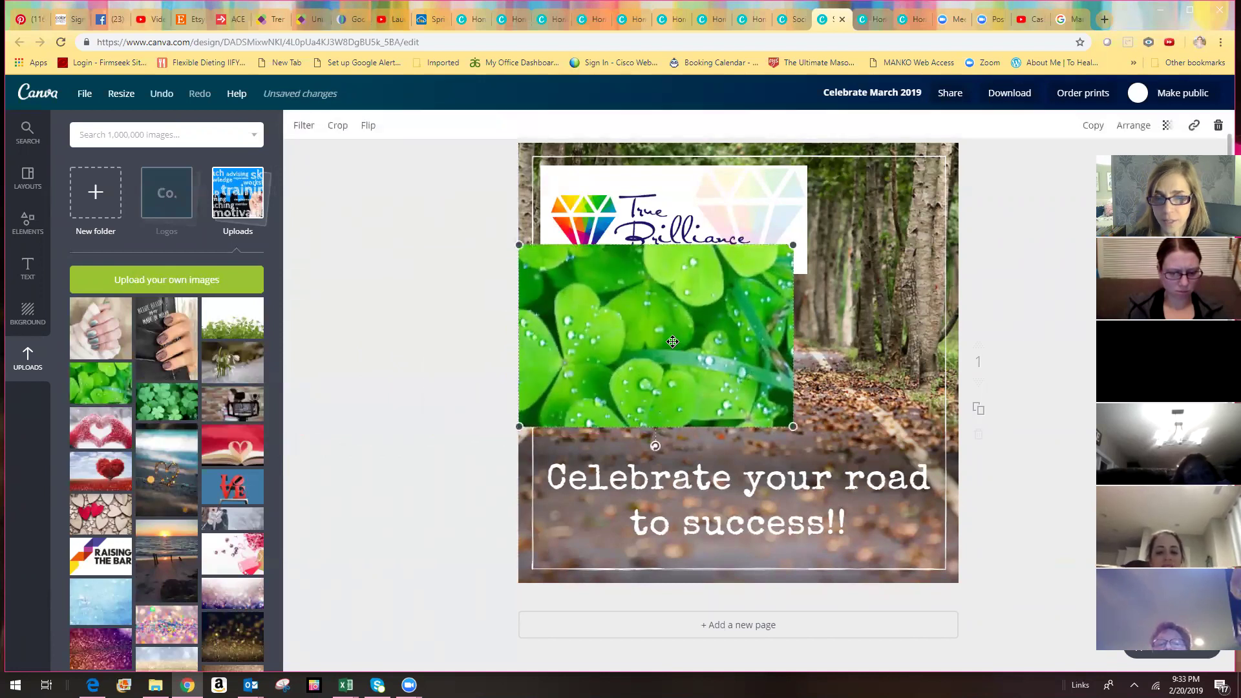
pyautogui.moveTo(551, 360); pyautogui.dragTo(640, 239)
pyautogui.moveTo(792, 327); pyautogui.dragTo(916, 498)
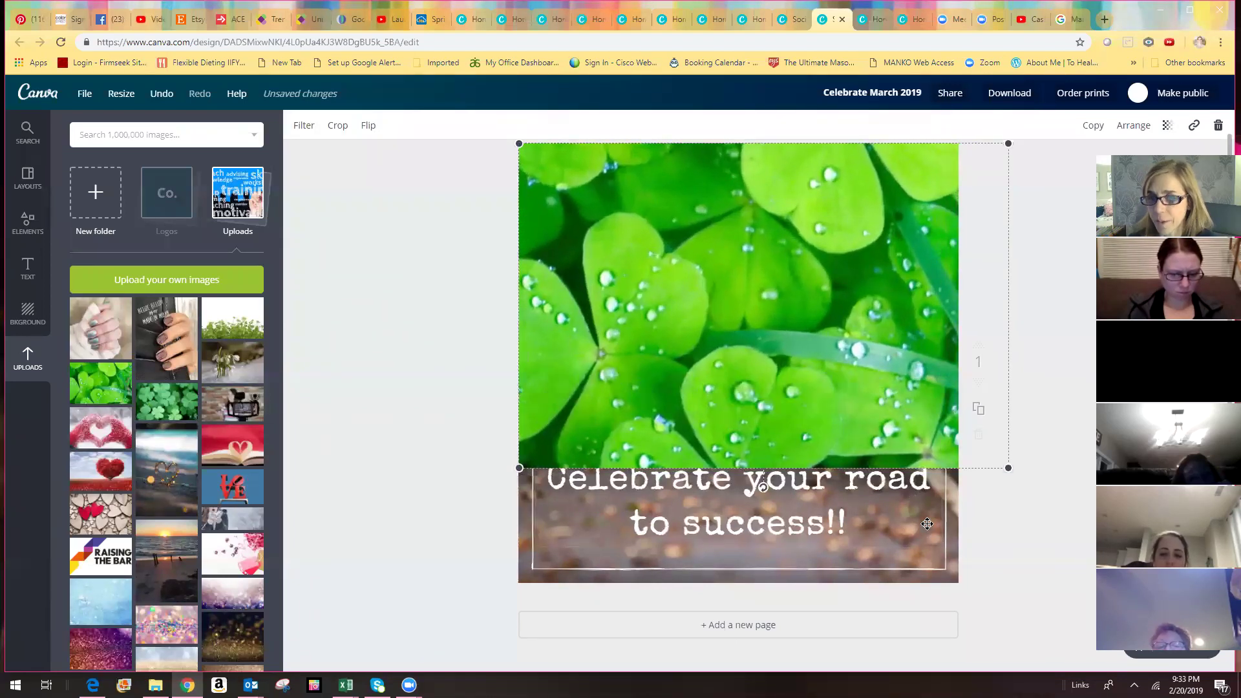
pyautogui.moveTo(1055, 537); pyautogui.dragTo(1129, 651)
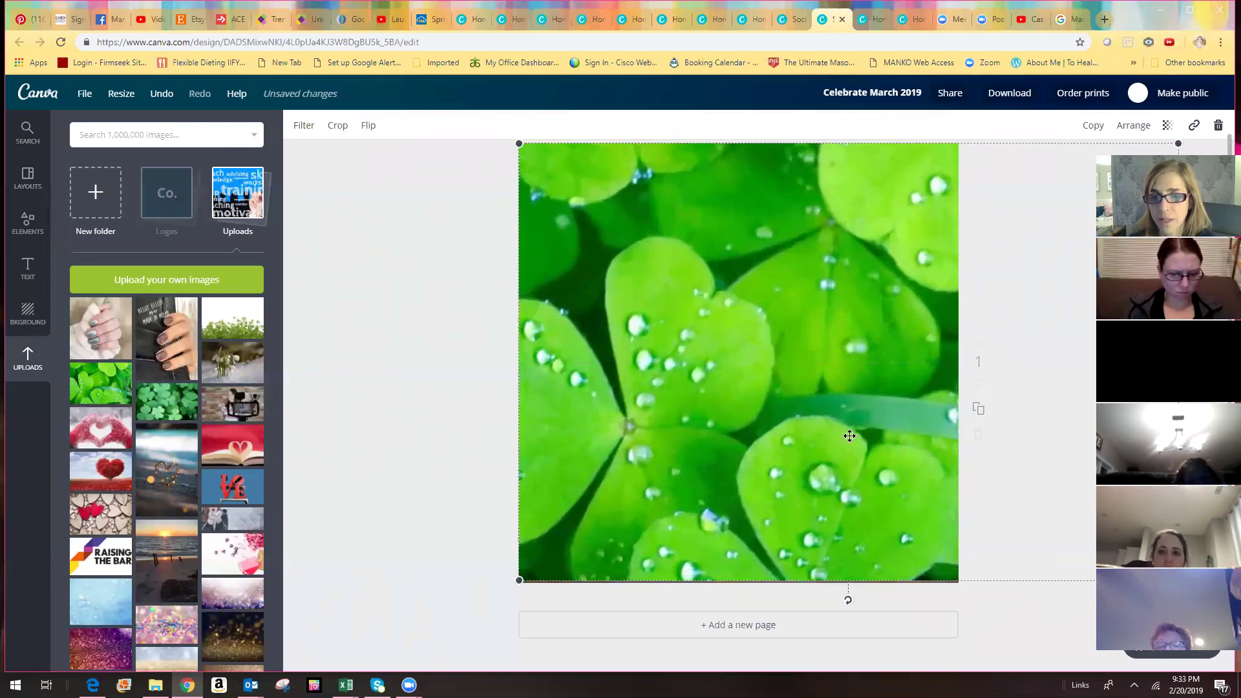
pyautogui.moveTo(522, 584); pyautogui.dragTo(501, 592)
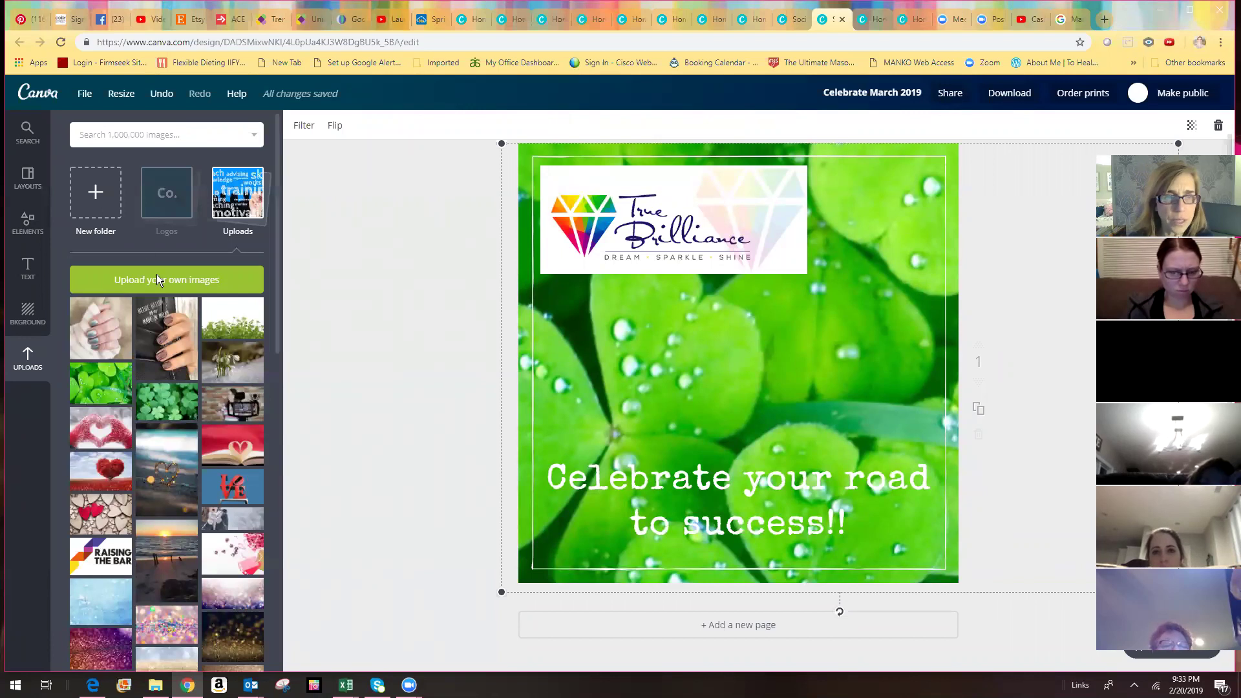
# - Try the clover photo with the white sky as a full-page background, then delete it from the page
pyautogui.click(215, 313)
pyautogui.moveTo(215, 313); pyautogui.dragTo(583, 339)
pyautogui.moveTo(674, 374); pyautogui.dragTo(986, 595)
pyautogui.moveTo(513, 280); pyautogui.dragTo(441, 142)
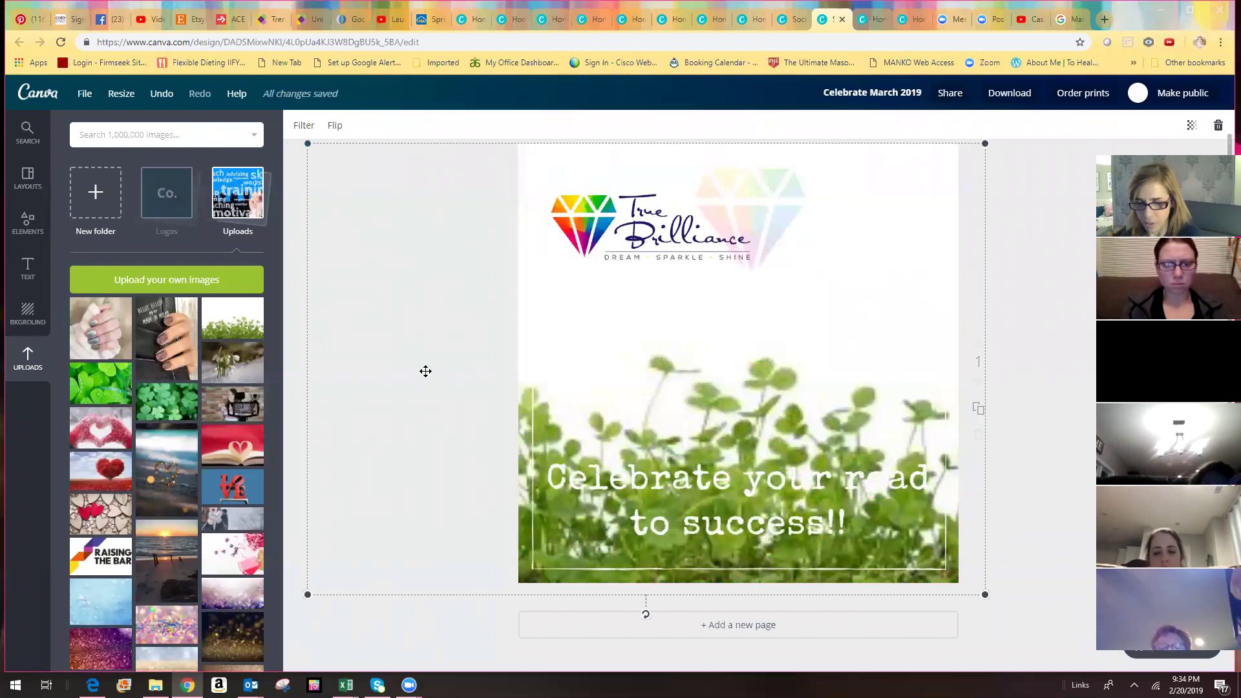
pyautogui.click(1218, 127)
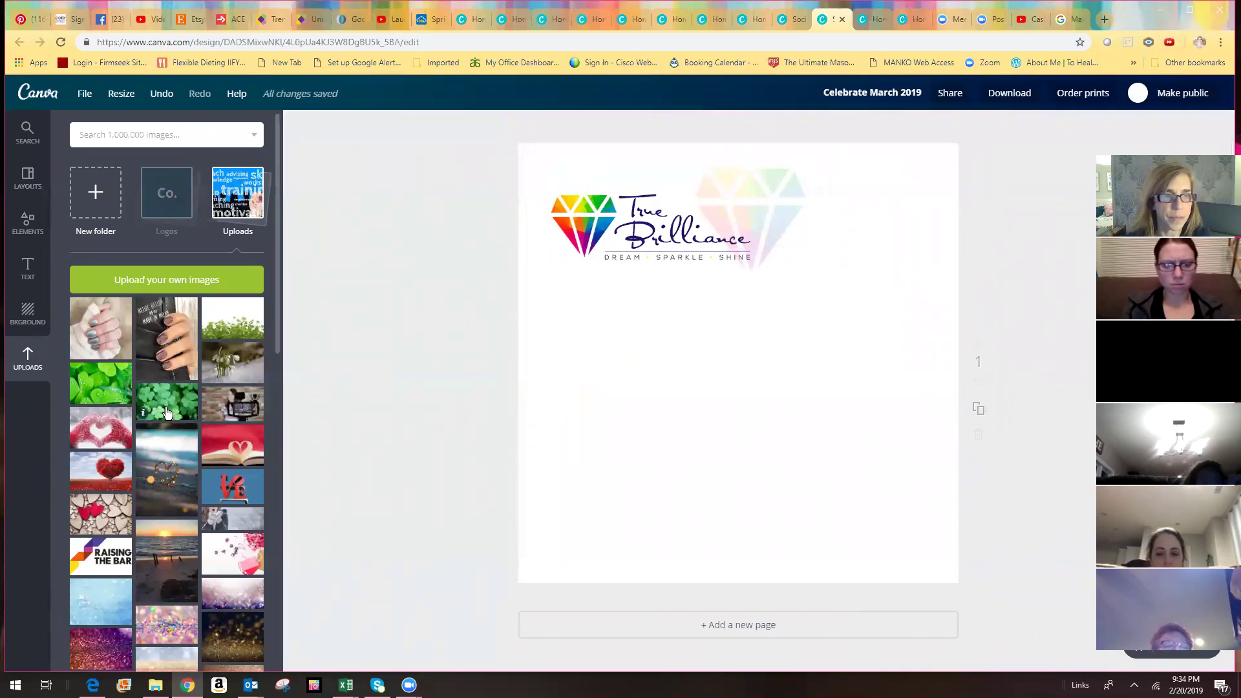
# - Add the dark green shamrock photo from the uploads and enlarge it to fill the page behind the logo and headline
pyautogui.moveTo(174, 408); pyautogui.dragTo(647, 375)
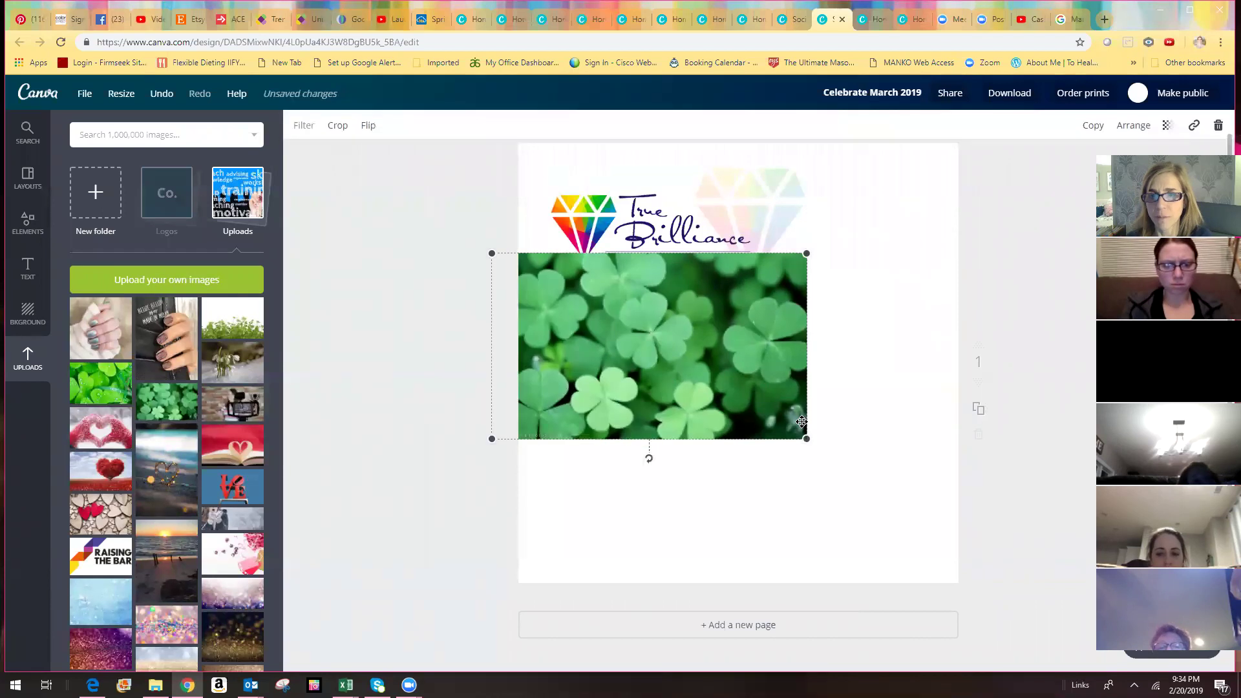
pyautogui.moveTo(808, 440); pyautogui.dragTo(988, 609)
pyautogui.moveTo(489, 253); pyautogui.dragTo(286, 150)
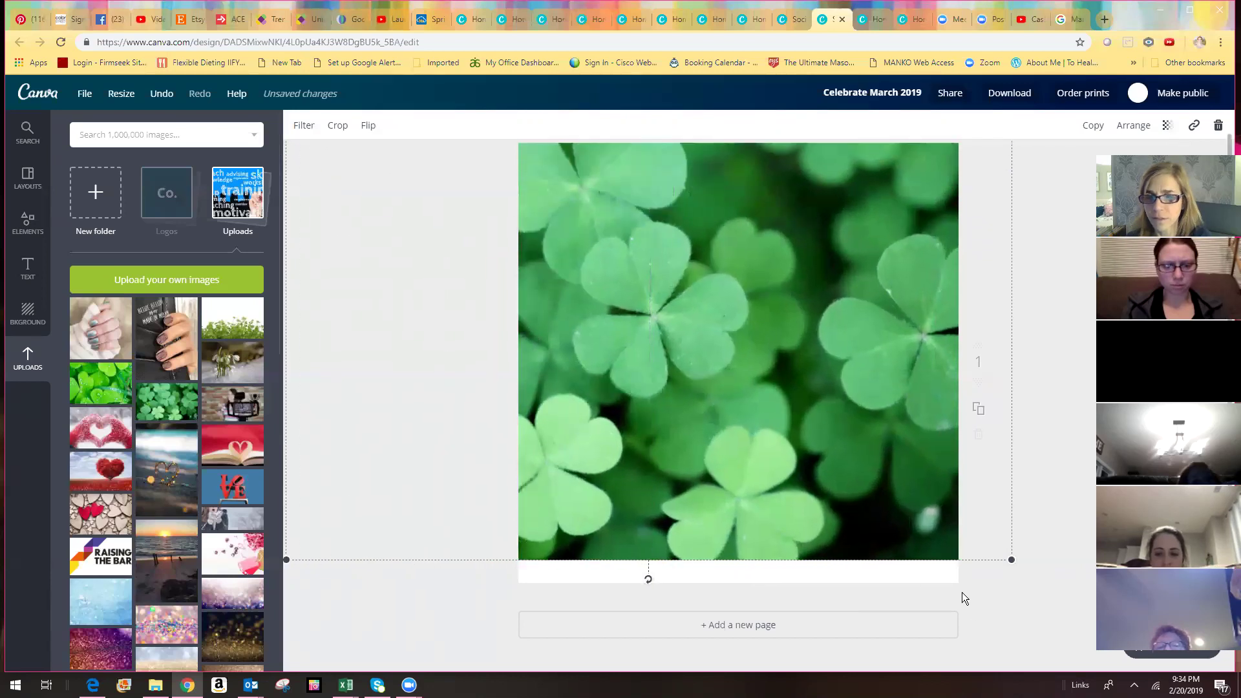
pyautogui.moveTo(1021, 585); pyautogui.dragTo(1040, 607)
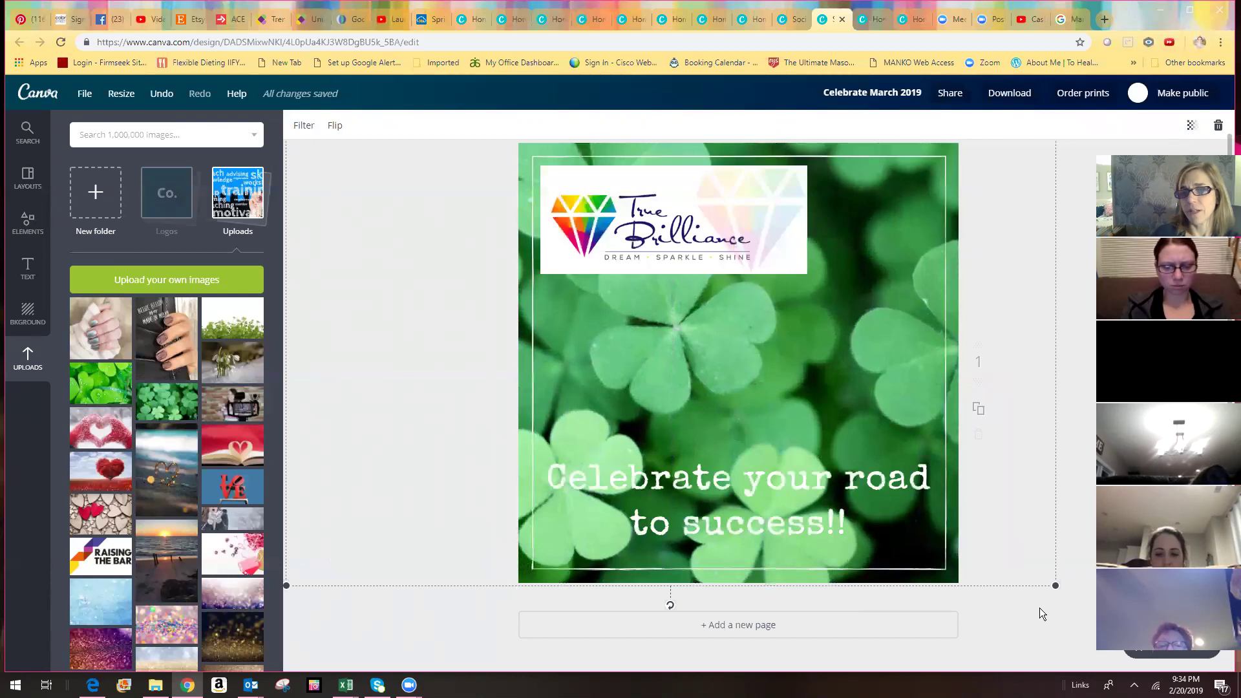
# - Move the headline text box slightly upward on the page
pyautogui.click(716, 465)
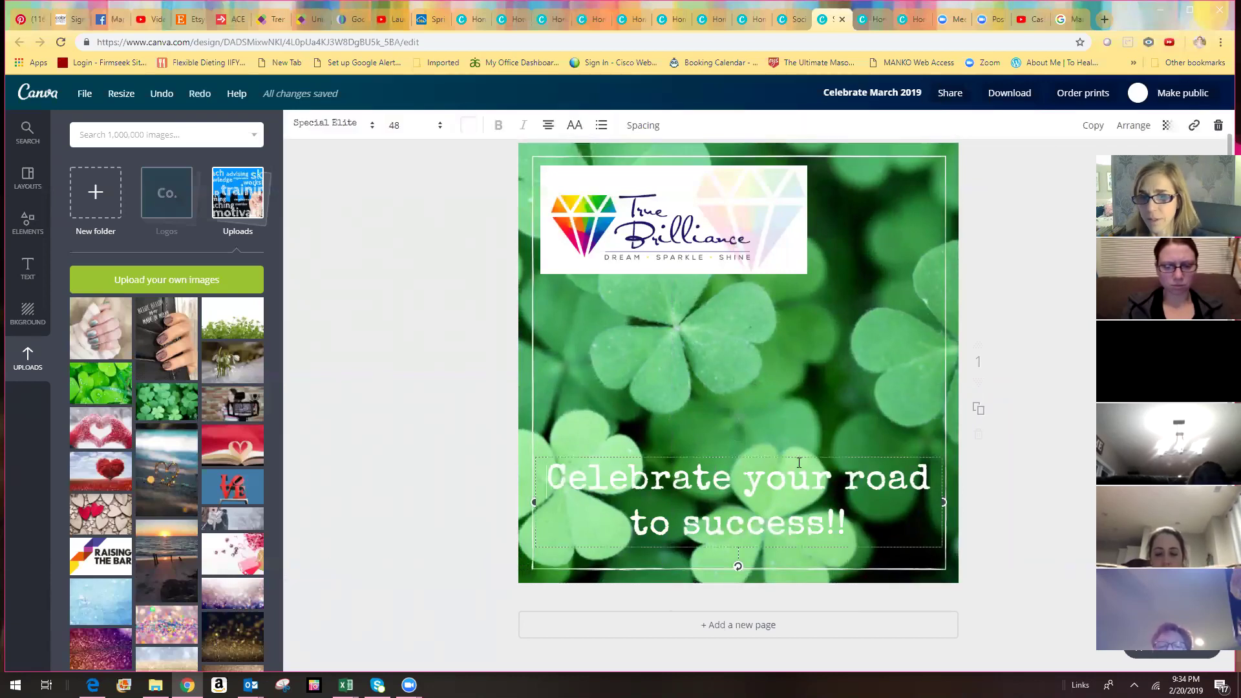
pyautogui.click(1047, 410)
pyautogui.click(687, 461)
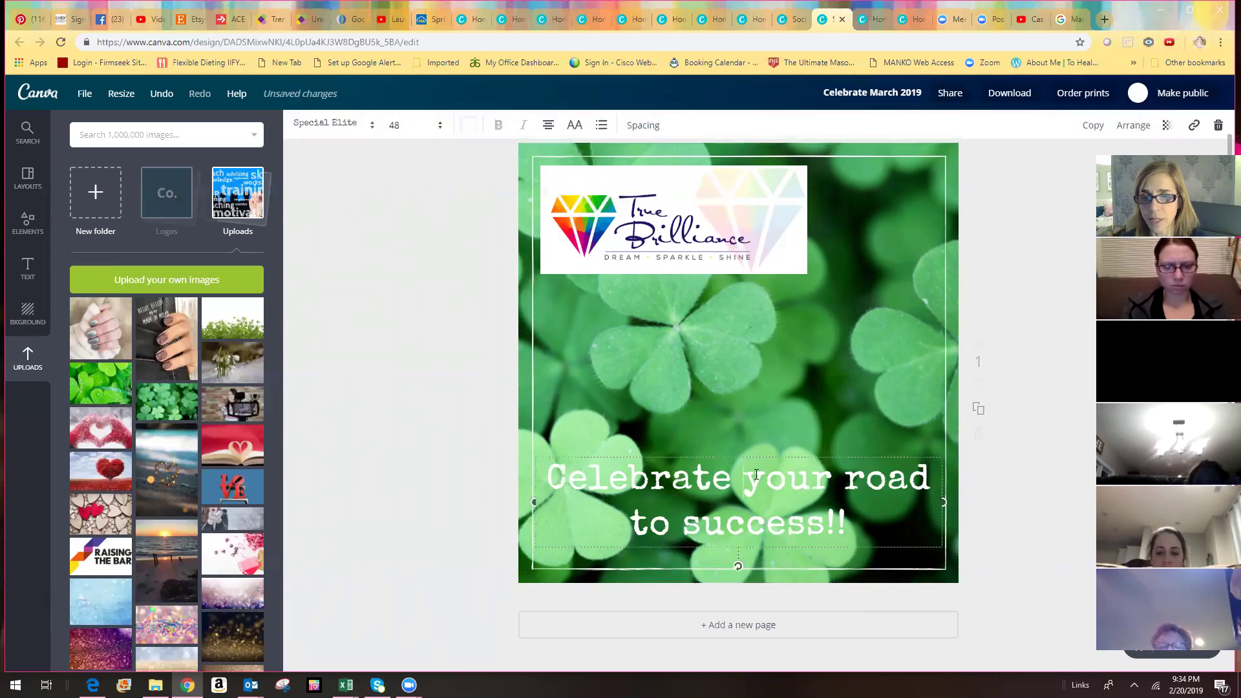
pyautogui.moveTo(698, 453); pyautogui.dragTo(700, 427)
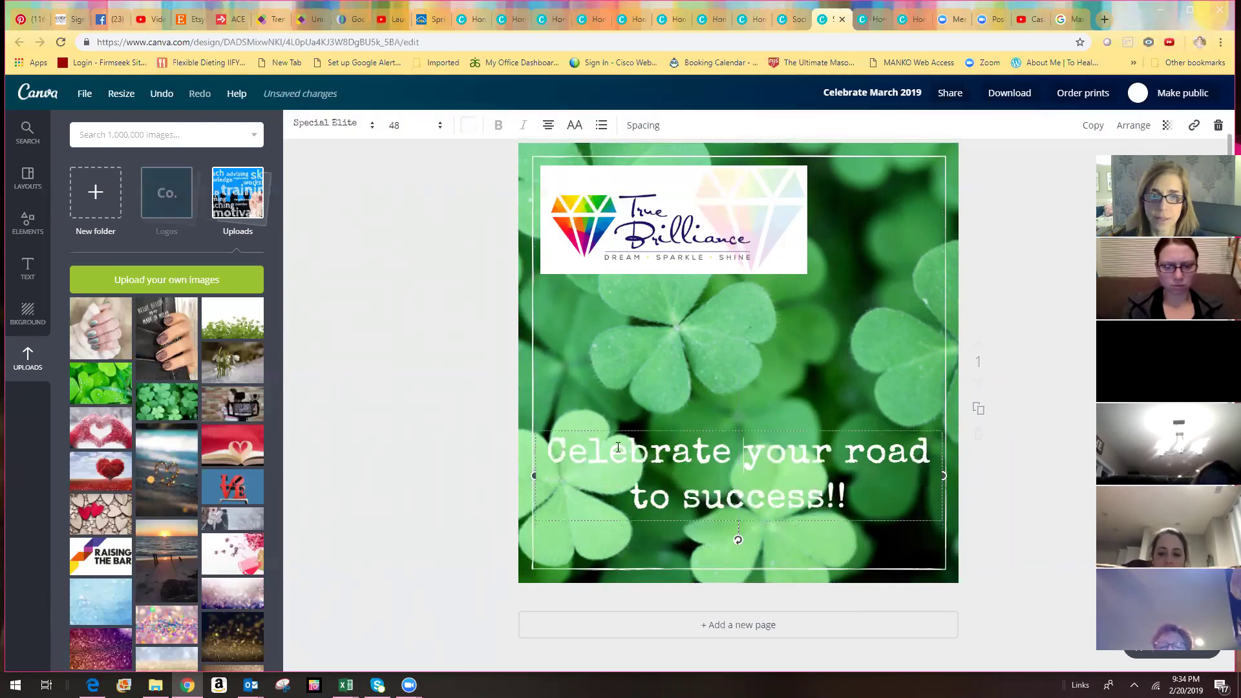
# - Delete the word "road" from the headline
pyautogui.click(555, 448)
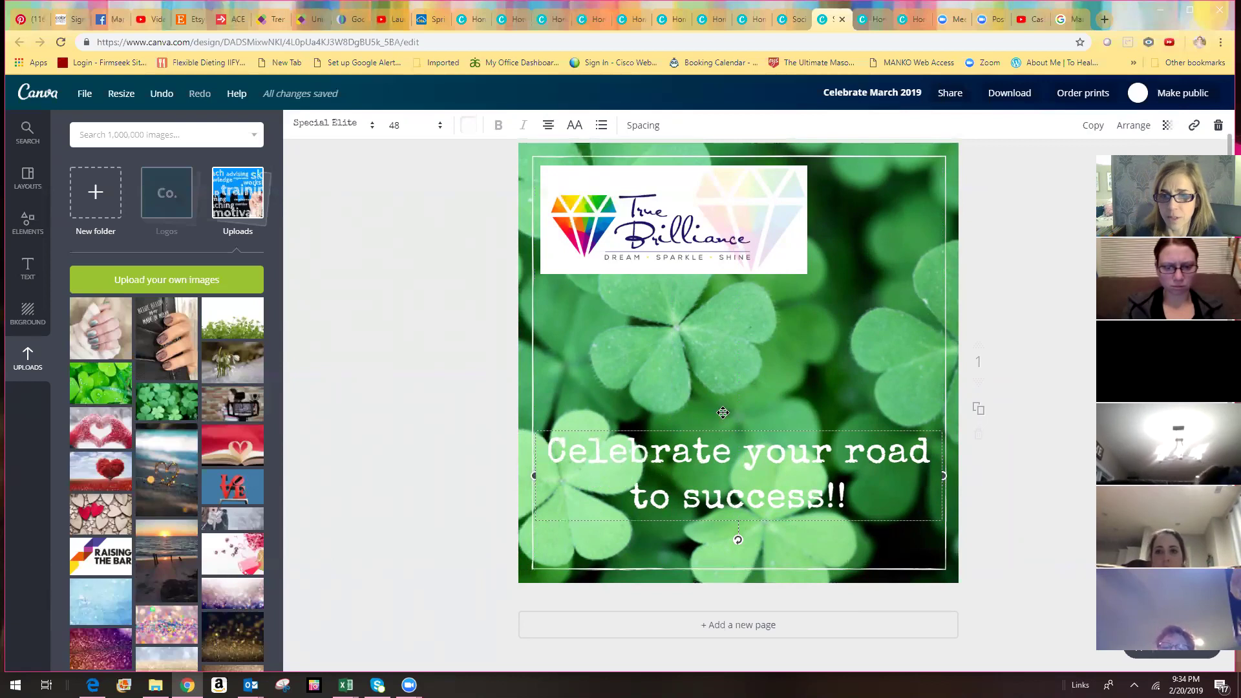
pyautogui.moveTo(847, 463); pyautogui.dragTo(937, 452)
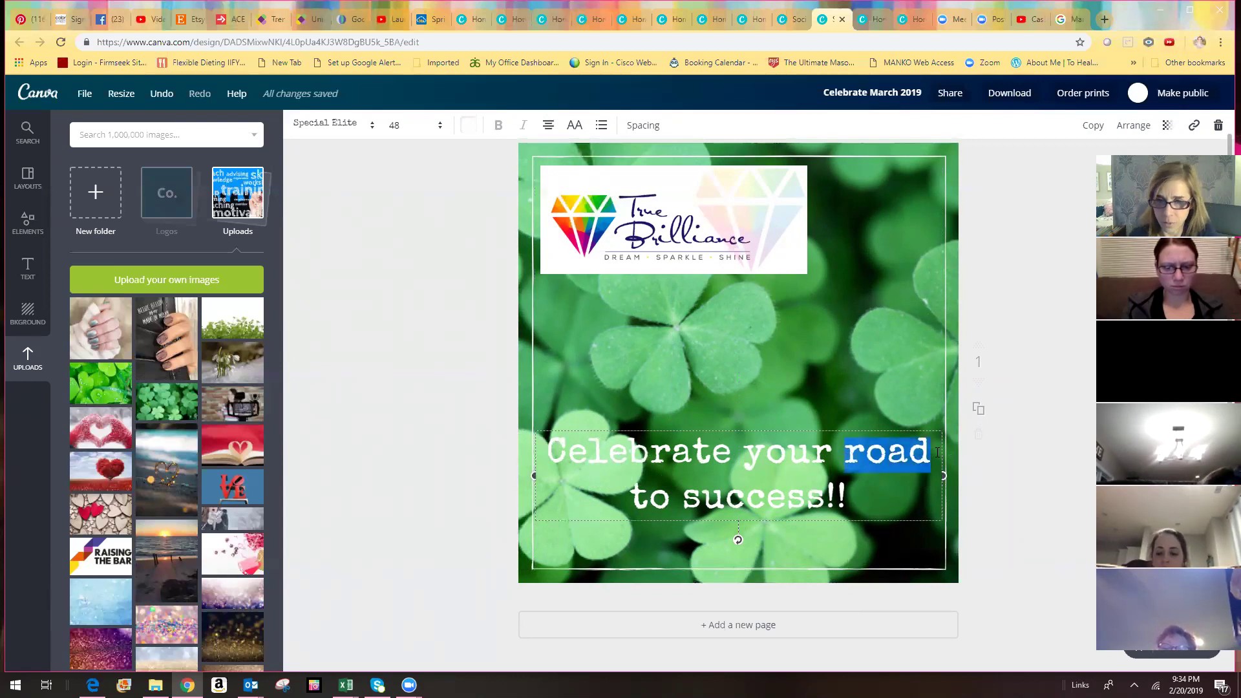
pyautogui.press('BackSpace')
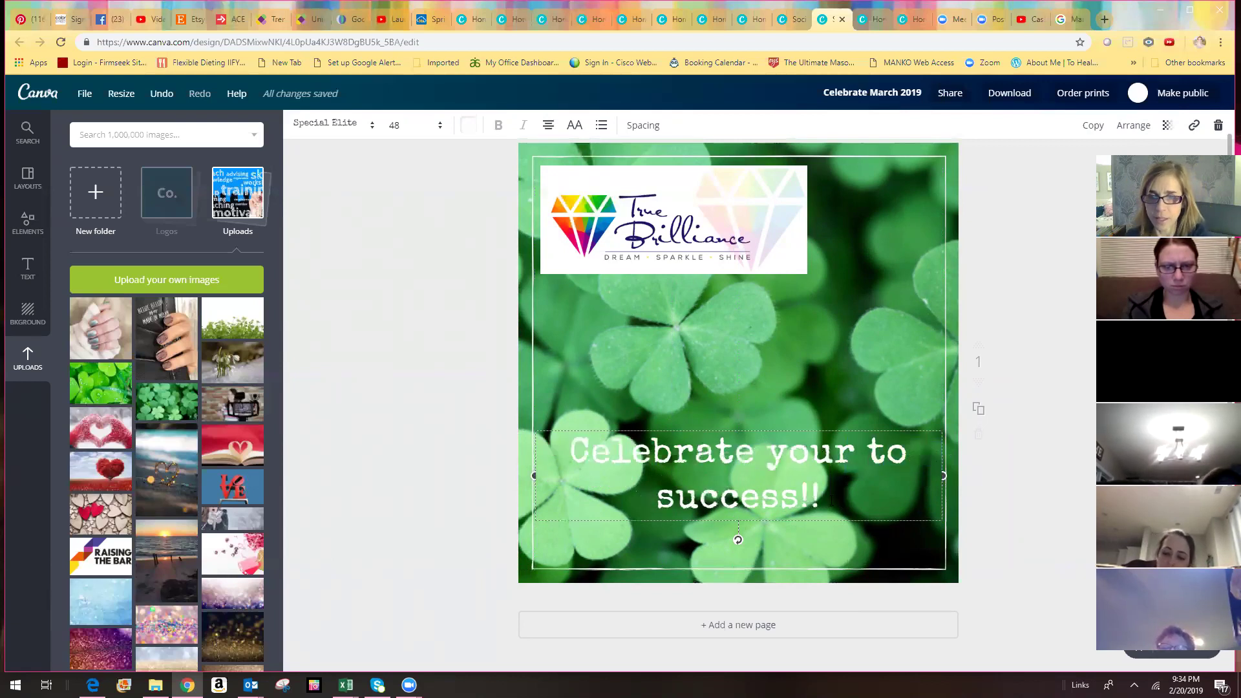
# - Insert "and March on" after "success" in the headline, before the exclamation marks
pyautogui.click(801, 498)
pyautogui.write('and')
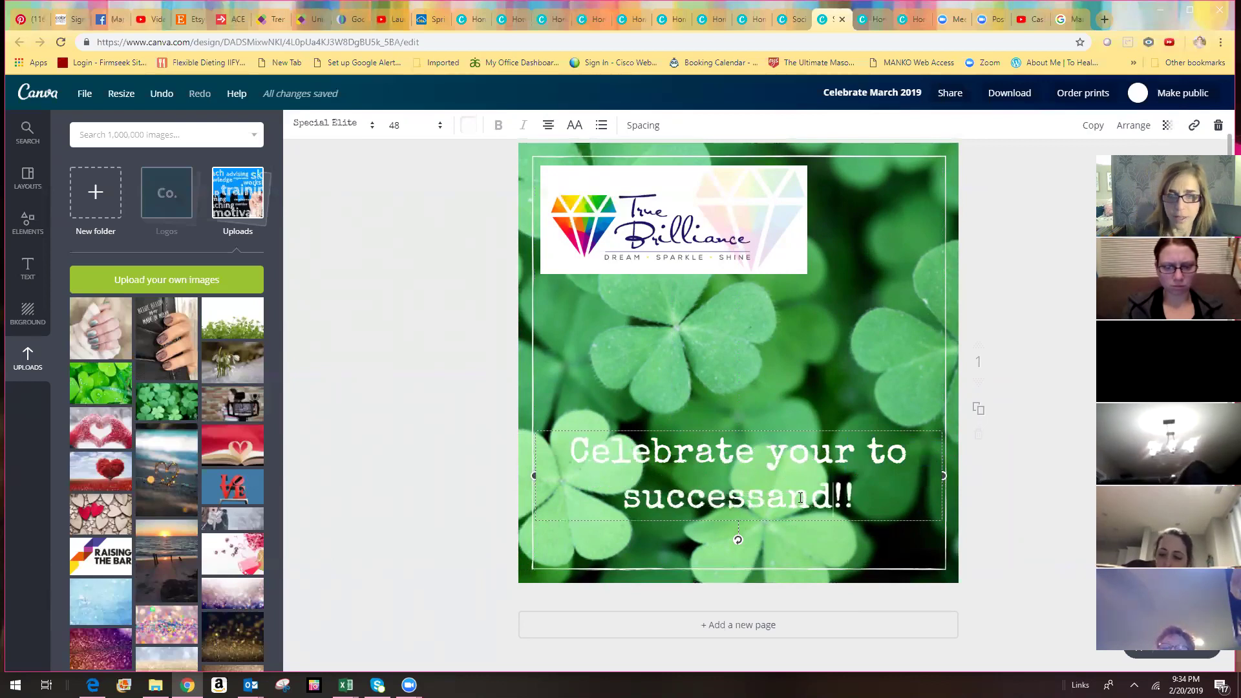
pyautogui.press('BackSpace')
pyautogui.press('BackSpace')
pyautogui.press('BackSpace')
pyautogui.press('BackSpace')
pyautogui.write('and M')
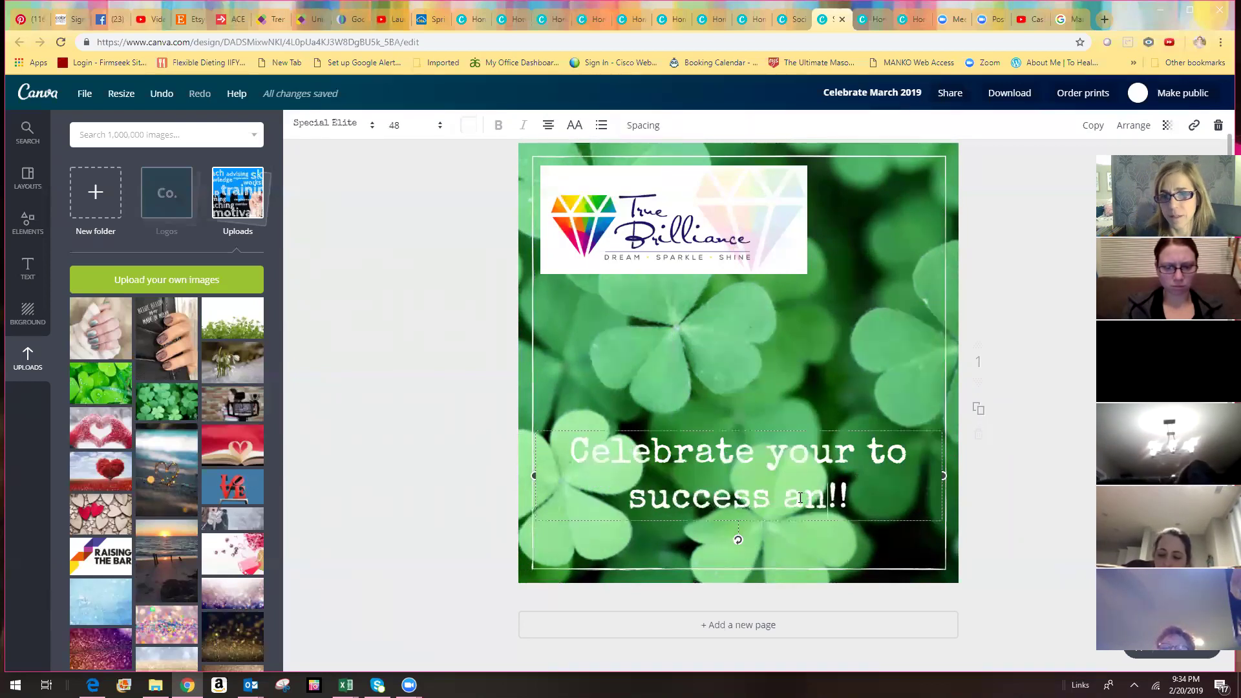
pyautogui.write('arch')
pyautogui.press('BackSpace')
pyautogui.press('BackSpace')
pyautogui.press('BackSpace')
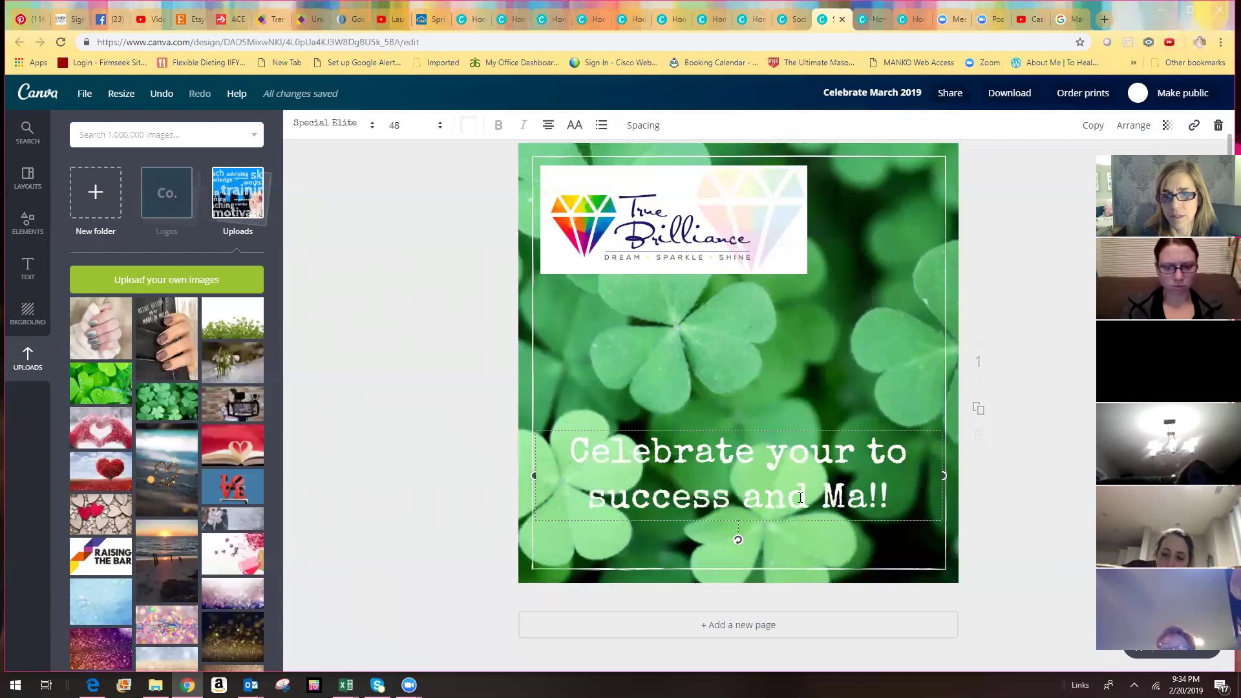
pyautogui.write('t')
pyautogui.press('BackSpace')
pyautogui.write('rhc')
pyautogui.press('BackSpace')
pyautogui.press('BackSpace')
pyautogui.write('ch on')
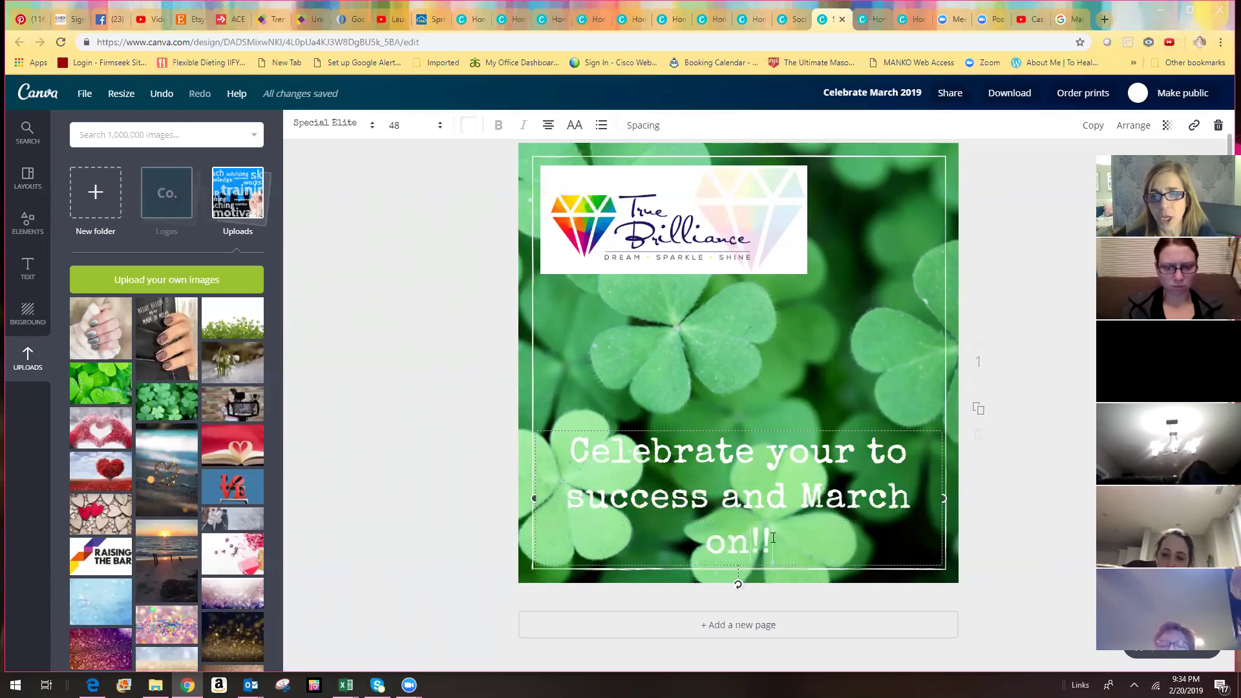
# - Set the headline's font size to 42 and move the text box down toward the lower edge of the frame
pyautogui.moveTo(774, 538); pyautogui.dragTo(568, 439)
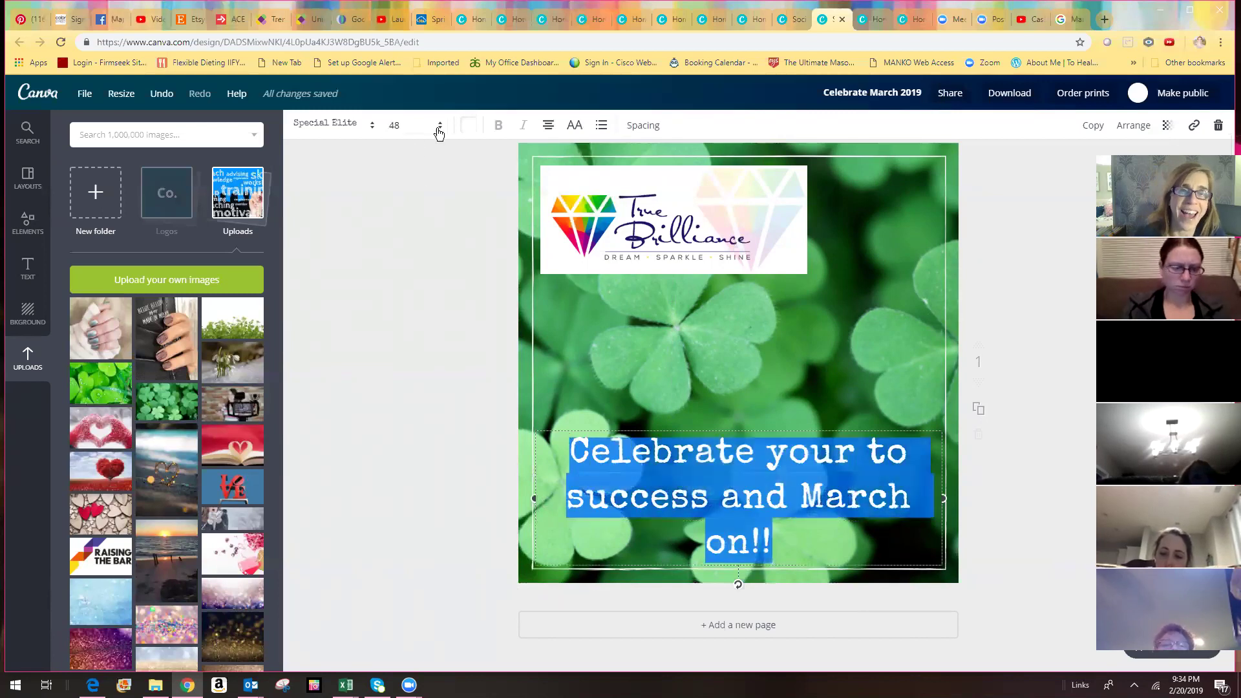
pyautogui.click(438, 133)
pyautogui.click(397, 319)
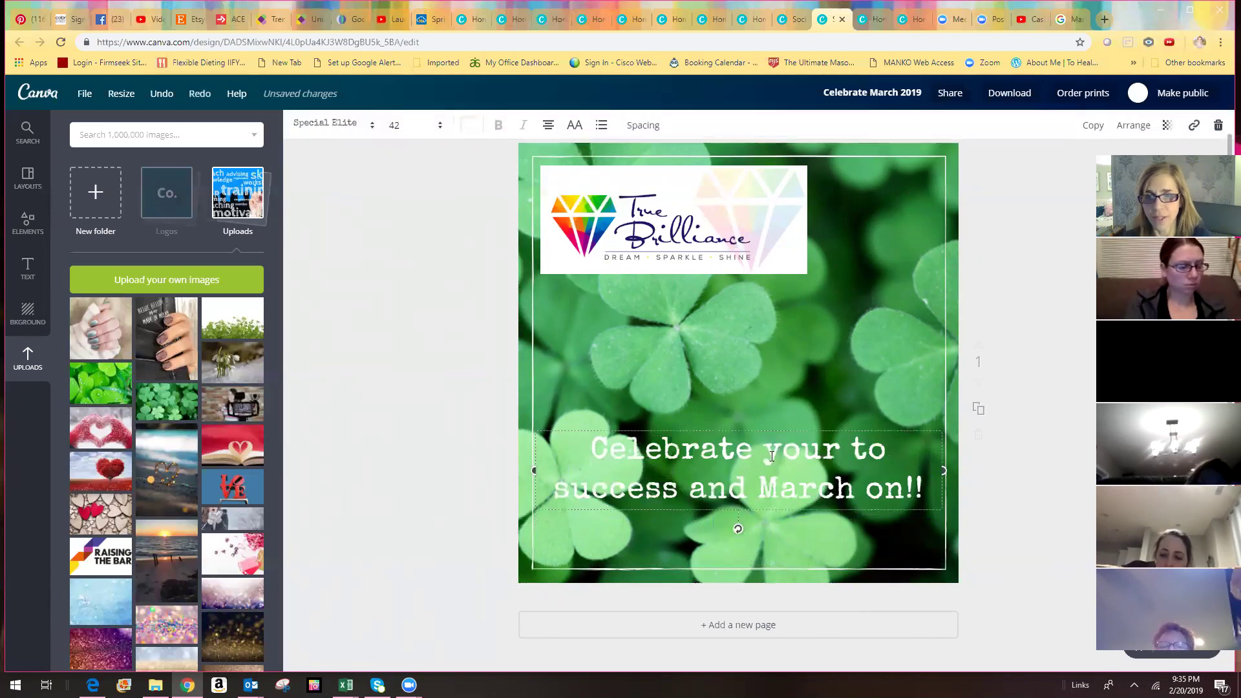
pyautogui.moveTo(745, 430); pyautogui.dragTo(743, 470)
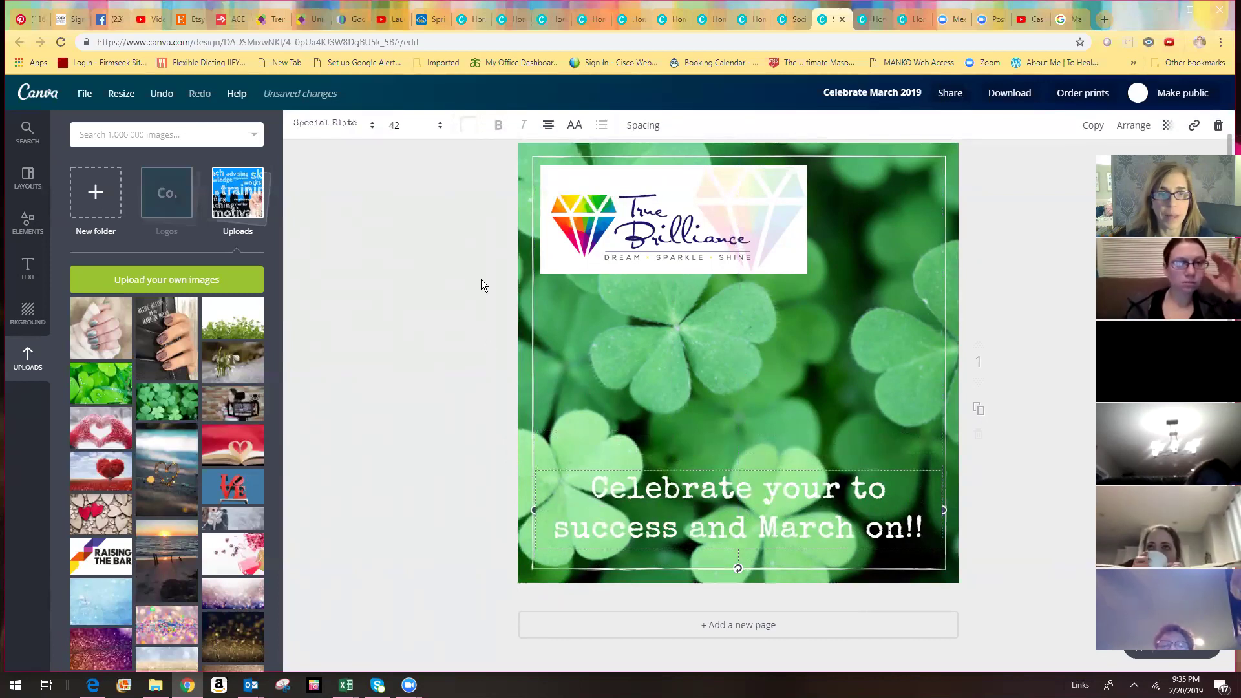
# - Look through the library of uploaded images
pyautogui.moveTo(275, 263); pyautogui.dragTo(275, 503)
pyautogui.moveTo(278, 457); pyautogui.dragTo(283, 508)
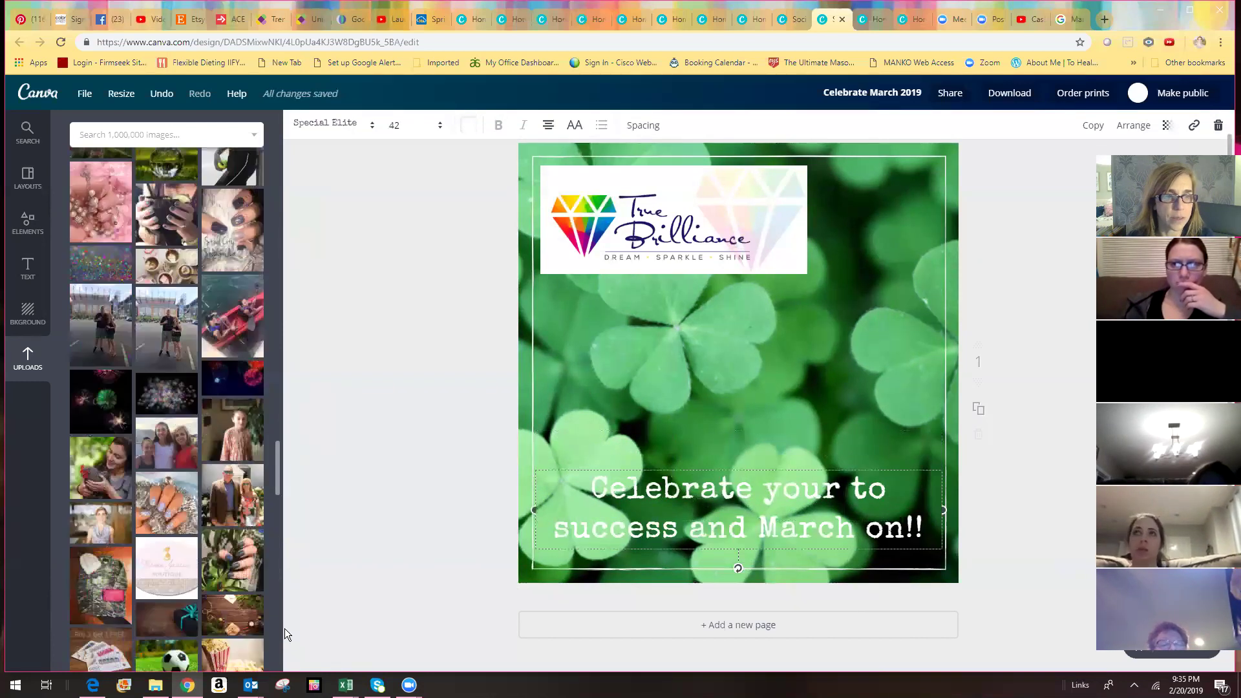
pyautogui.scroll(-10, 282, 611)
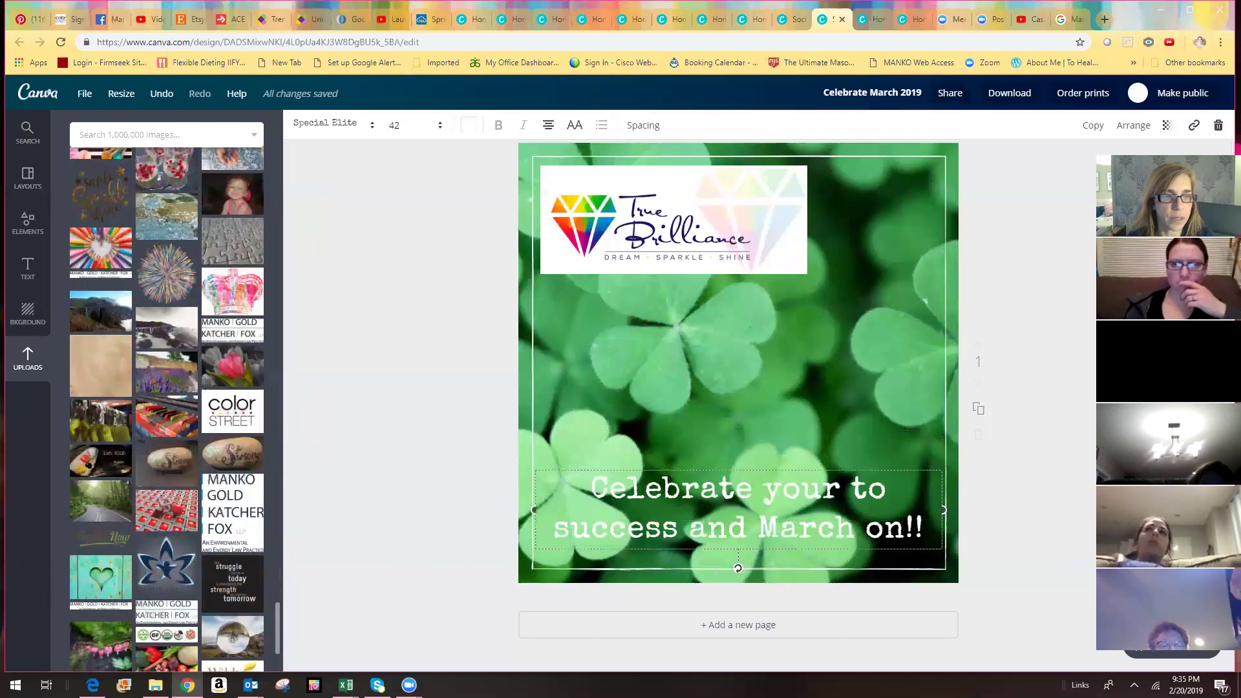
pyautogui.scroll(12, 282, 607)
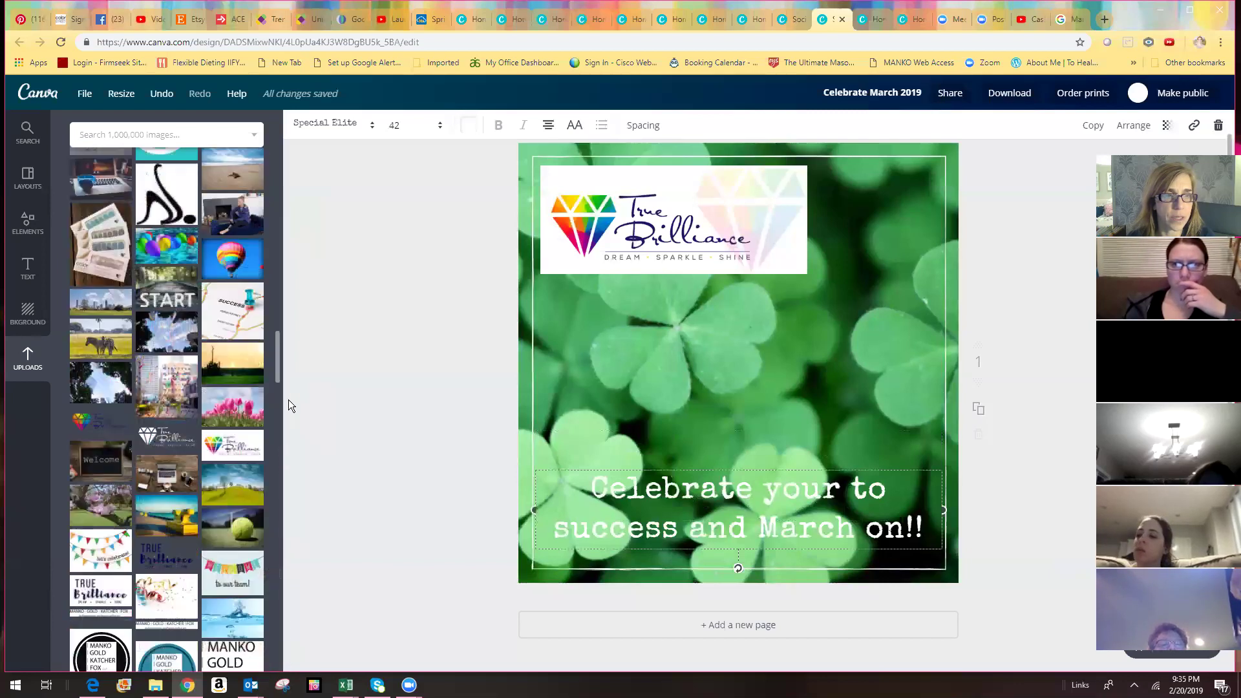
pyautogui.moveTo(295, 372)
pyautogui.mouseDown()
pyautogui.moveTo(343, 208)
pyautogui.moveTo(289, 382)
pyautogui.mouseUp()
# - Deselect the headline and save the design
pyautogui.click(398, 319)
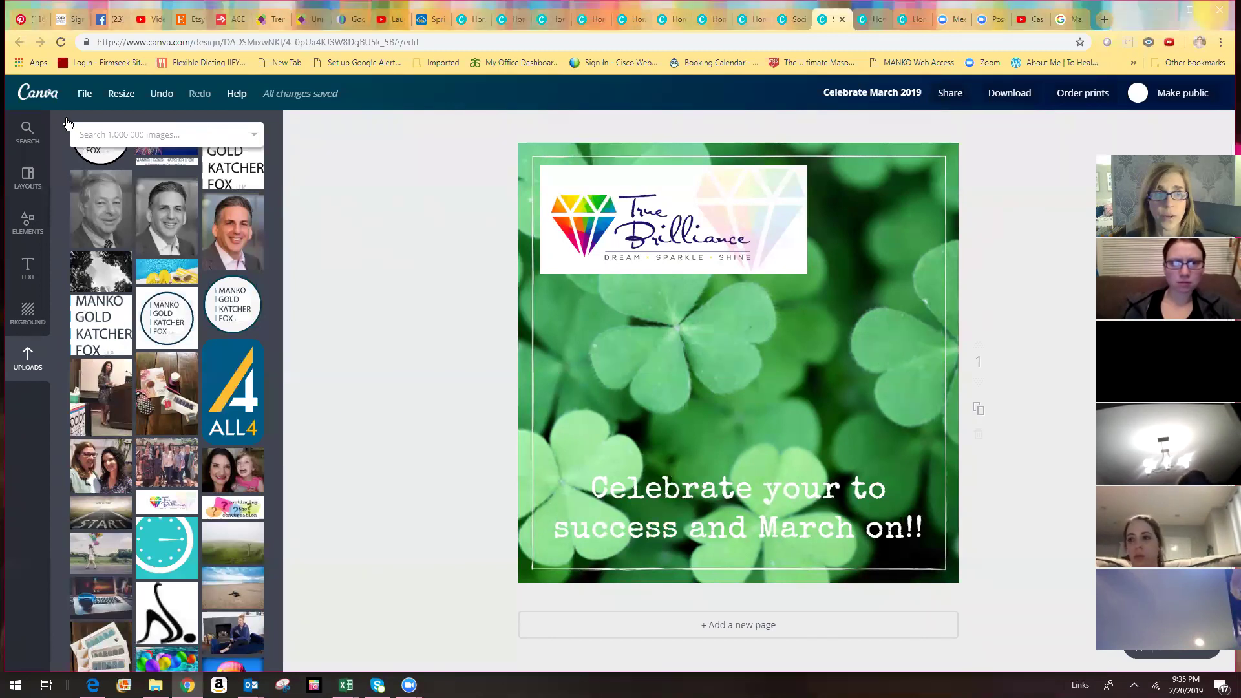
pyautogui.click(84, 96)
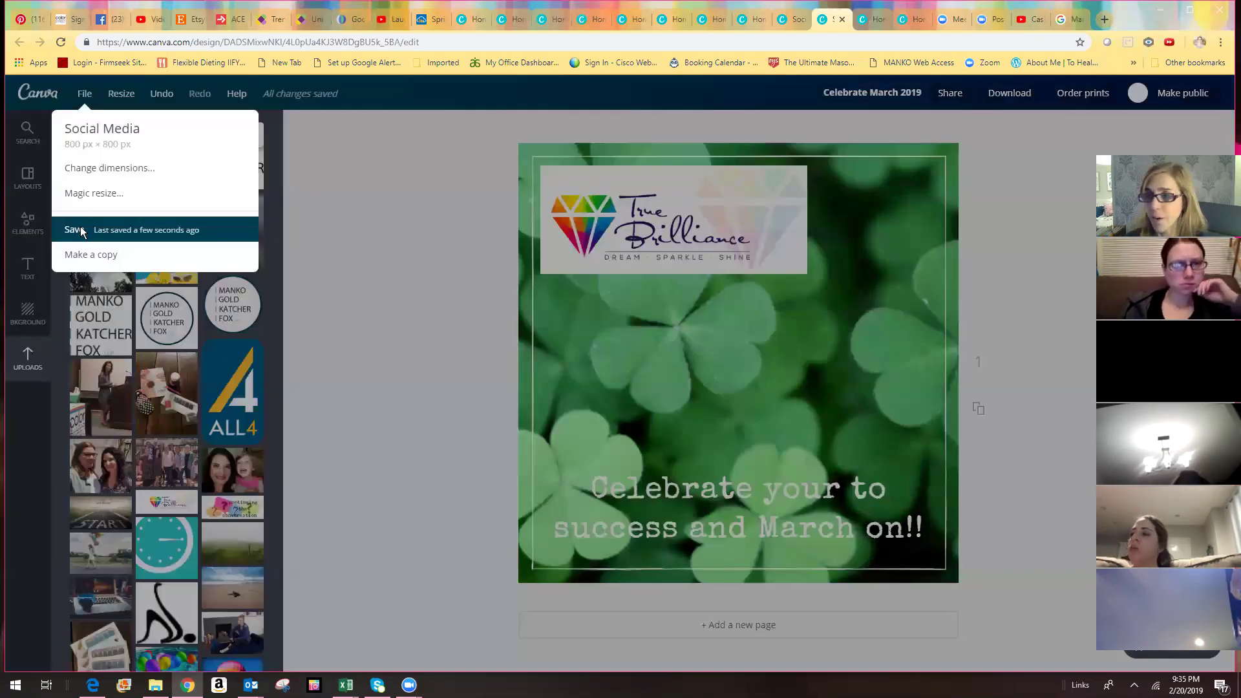
pyautogui.click(74, 230)
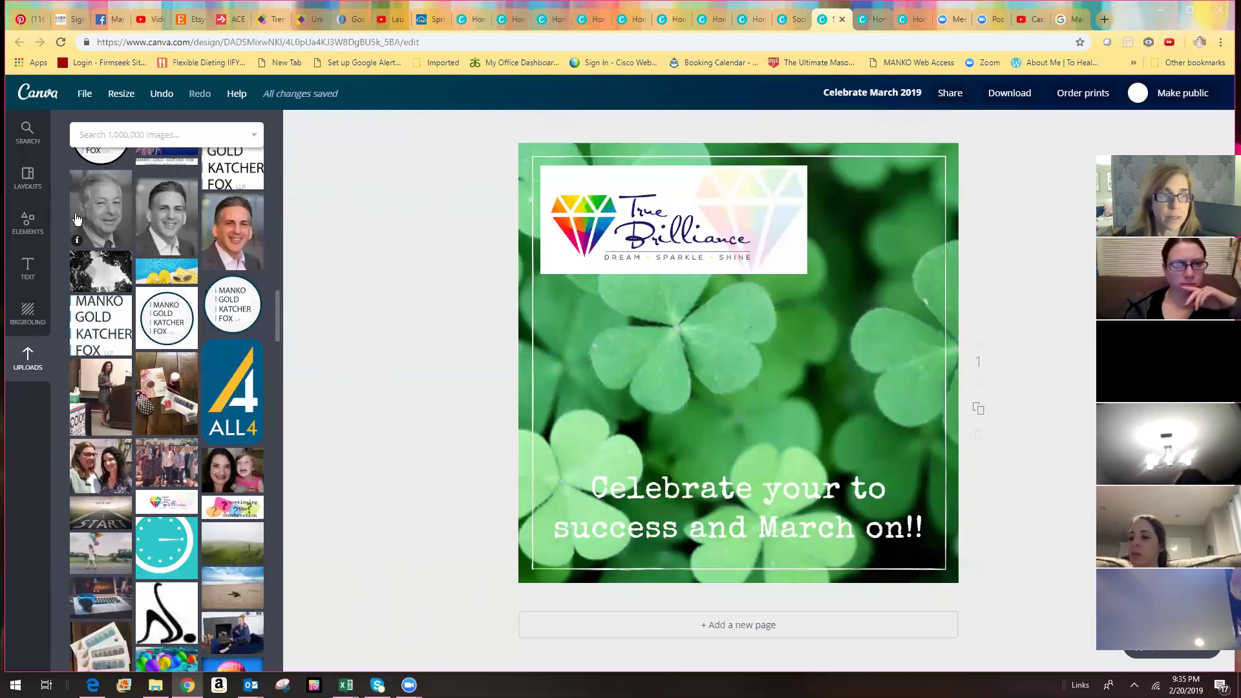